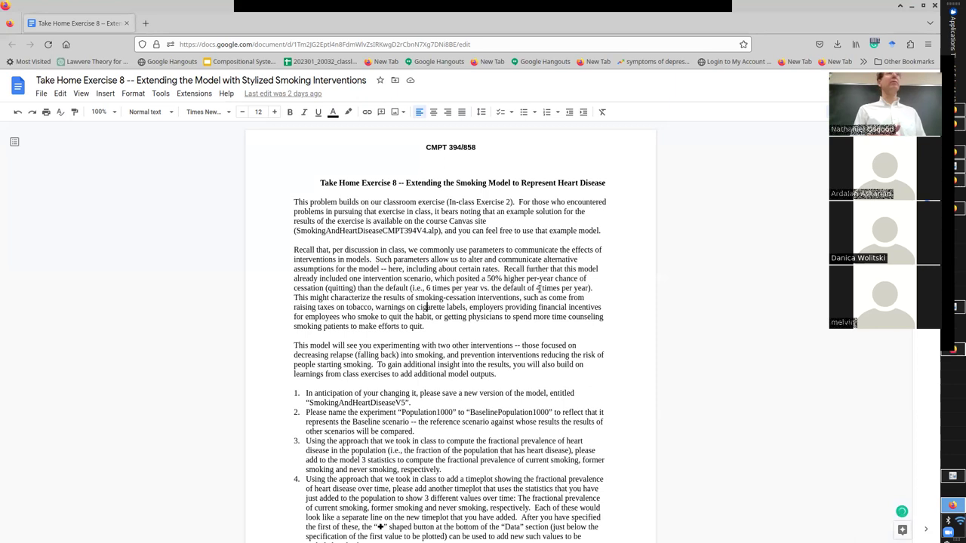
- Switch to AnyLogic and save the SmokingAndHeartDiseaseCMPT394V4 model as a new model named SmokingAndHeartDiseaseCMPT394V5
key(alt+Tab)
key(alt+Tab)
key(alt+Tab)
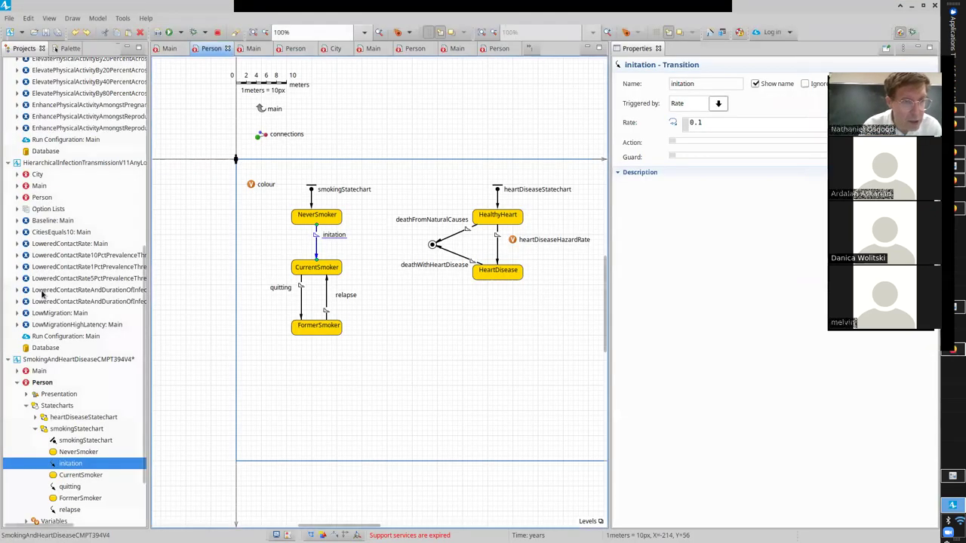
click(85, 360)
key(ctrl+s)
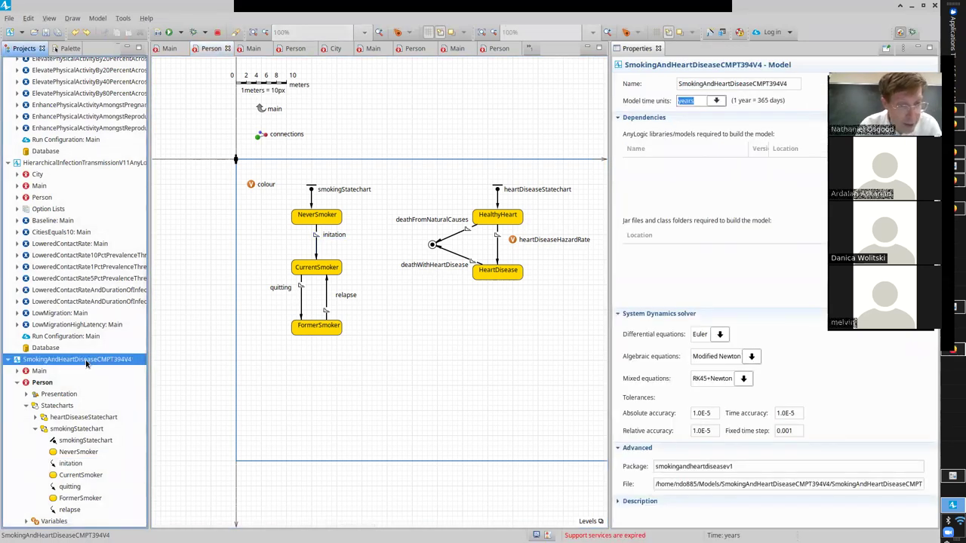
click(9, 18)
click(32, 88)
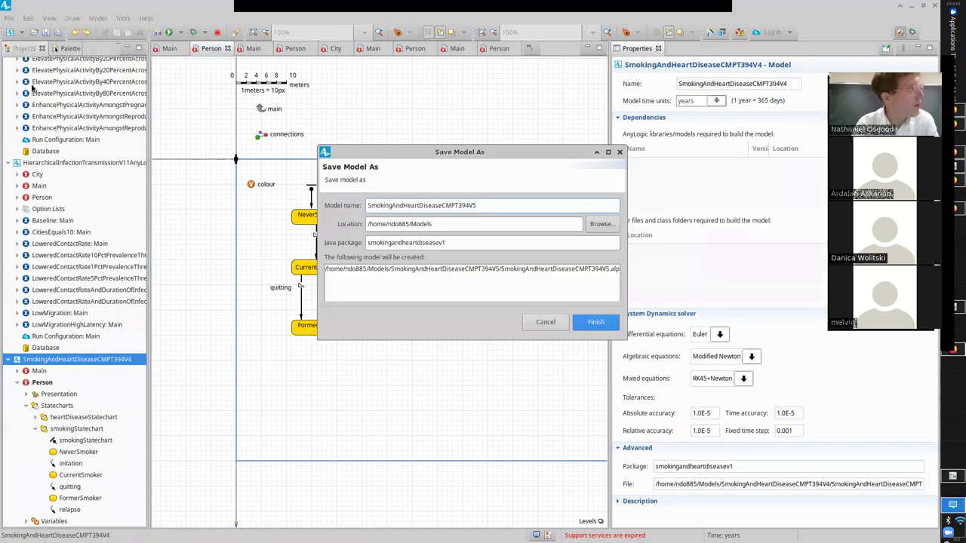
key(Return)
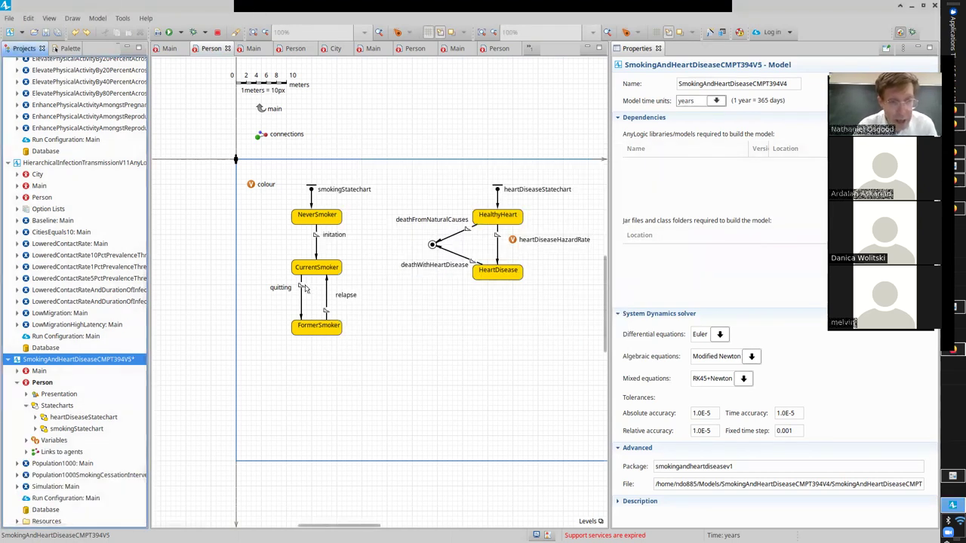
- Check the quitting and relapse transition rates in Person, and add a parameter named relapseRate below cessationRate in Main
click(301, 287)
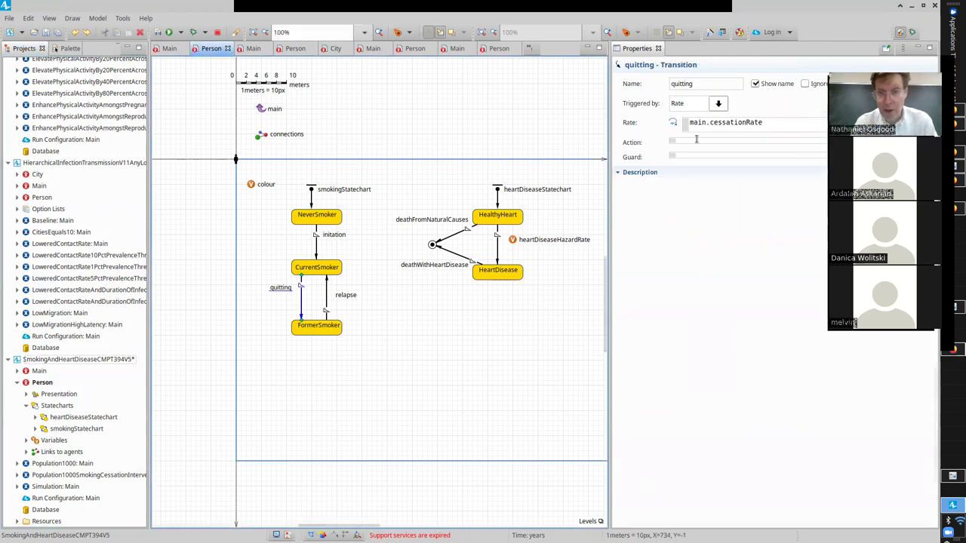
click(328, 294)
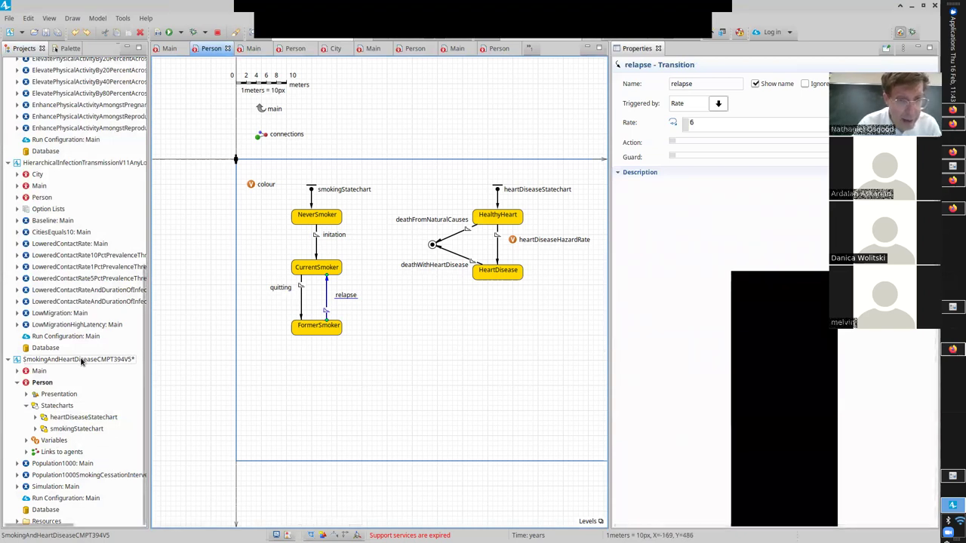
click(168, 49)
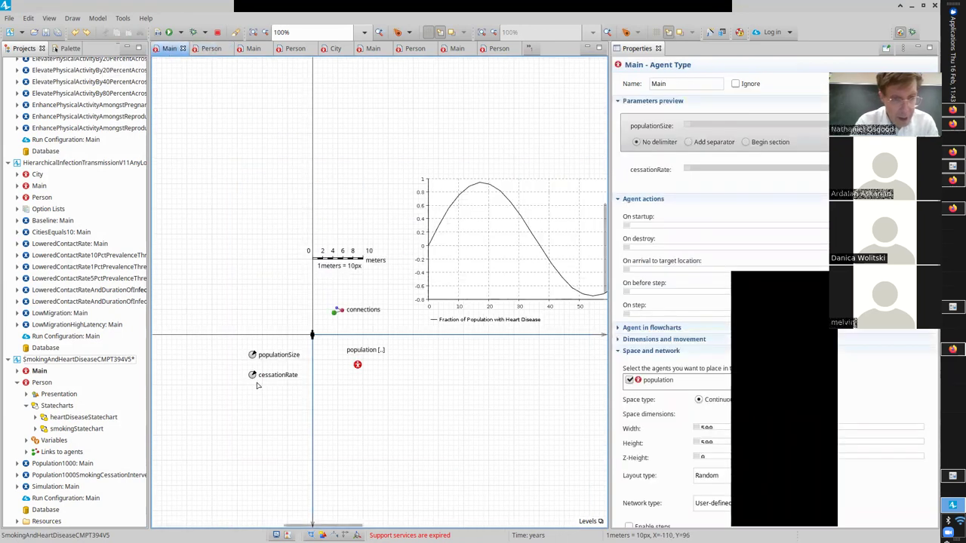
click(65, 48)
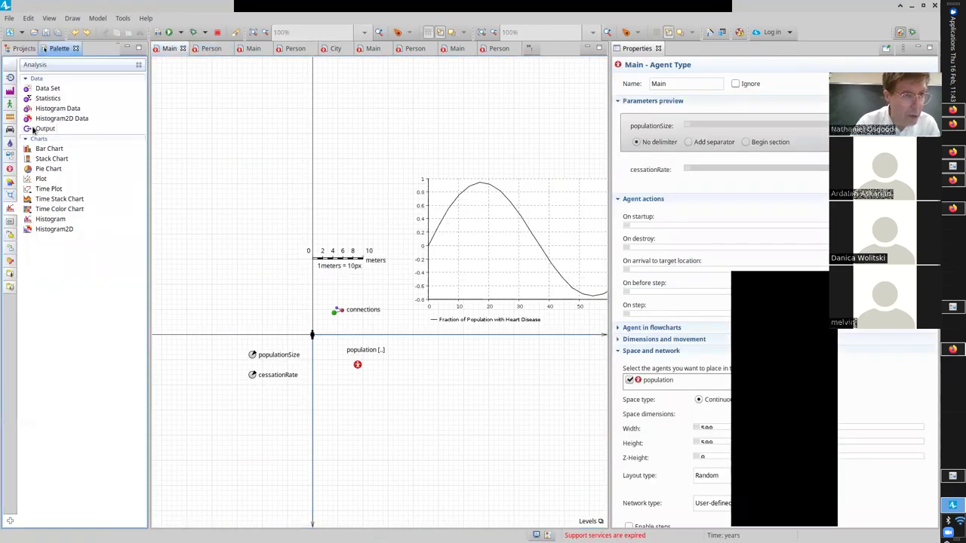
click(9, 168)
drag(34, 98, 252, 391)
text(rellap)
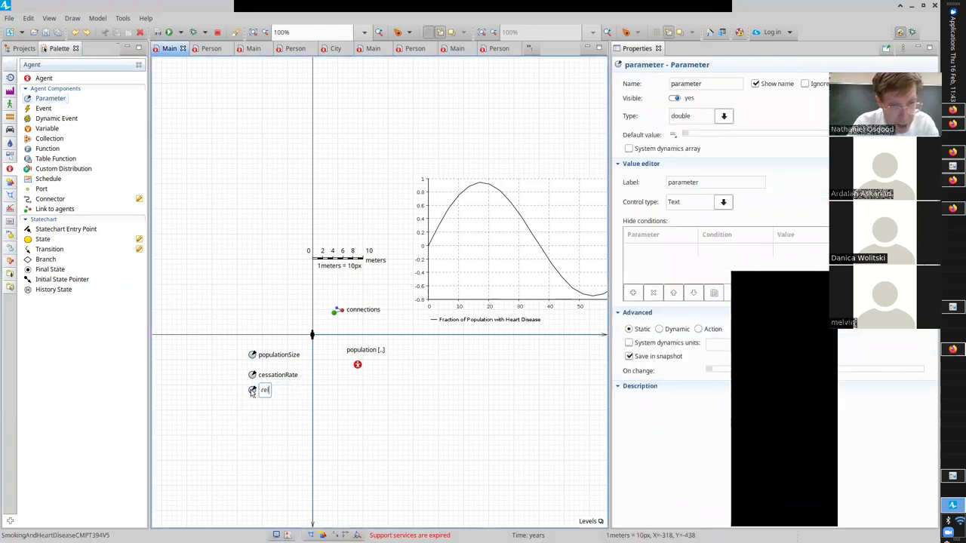
key(BackSpace)
key(BackSpace)
key(BackSpace)
key(BackSpace)
text(lapseRate)
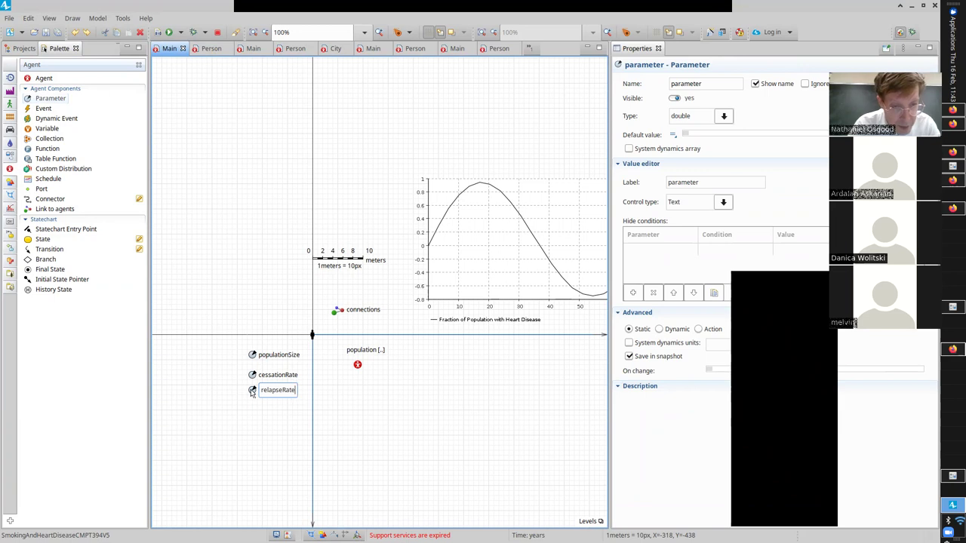
key(ctrl+a)
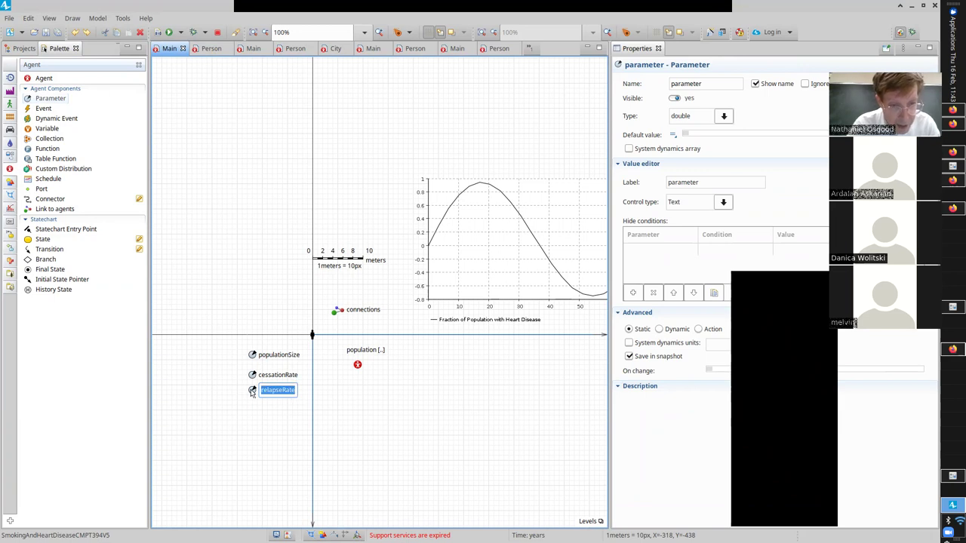
key(Return)
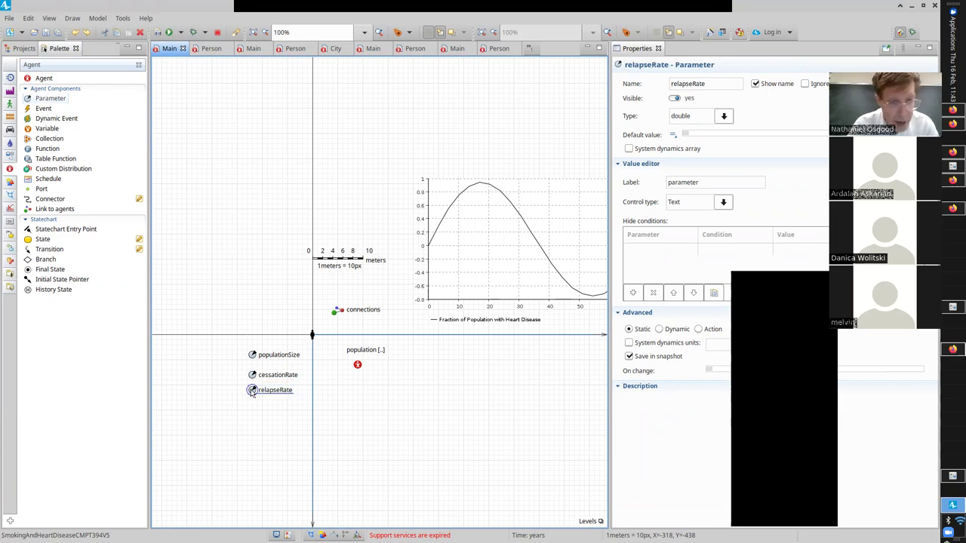
- Duplicate the relapseRate parameter directly below the original and rename the copy initiationRate
drag(252, 390, 252, 405)
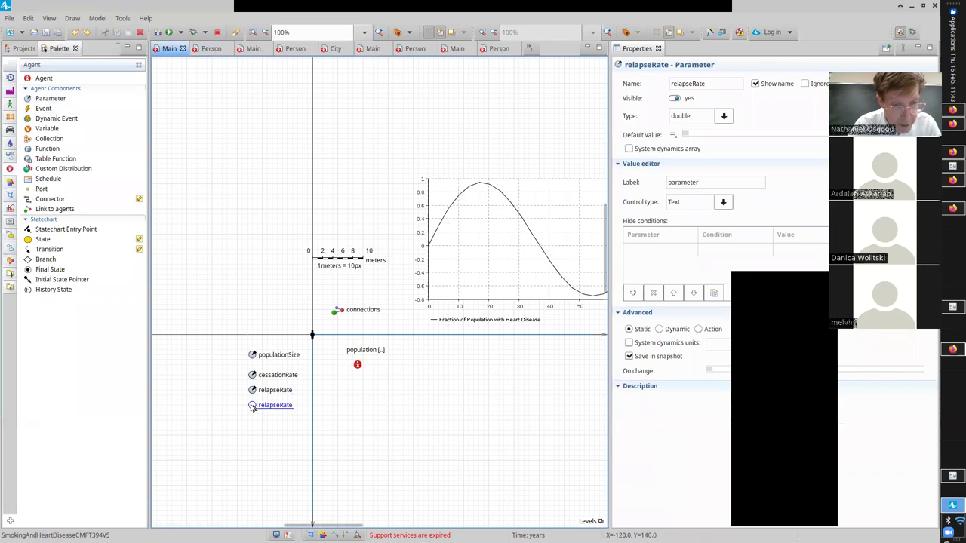
click(694, 83)
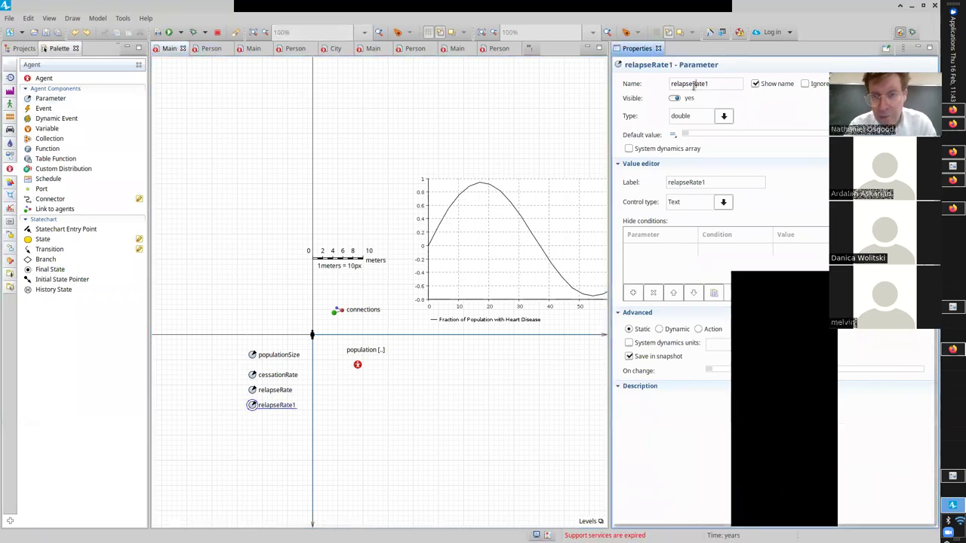
key(shift+Left)
key(shift+Left)
key(shift+Left)
key(shift+Left)
key(shift+Left)
key(shift+Left)
key(shift+Left)
text(initial)
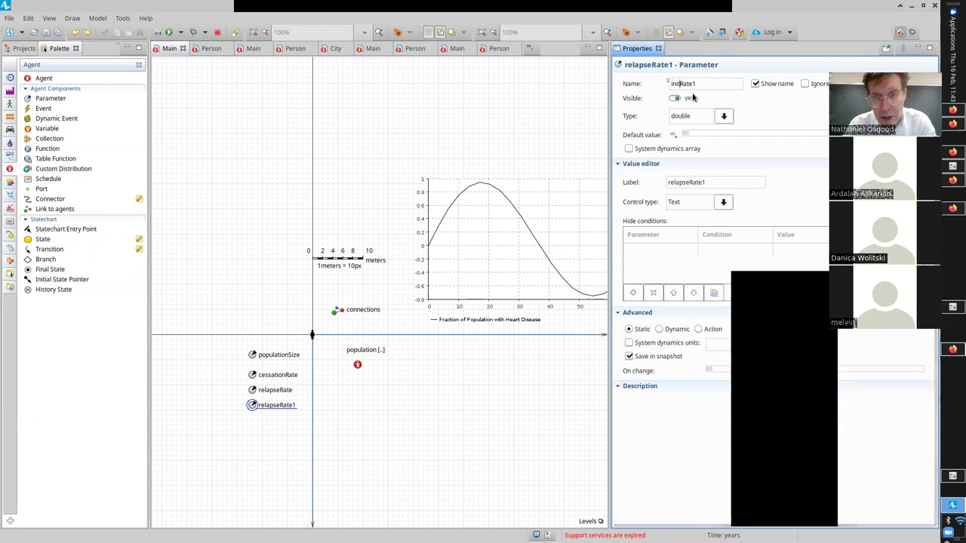
text(ion)
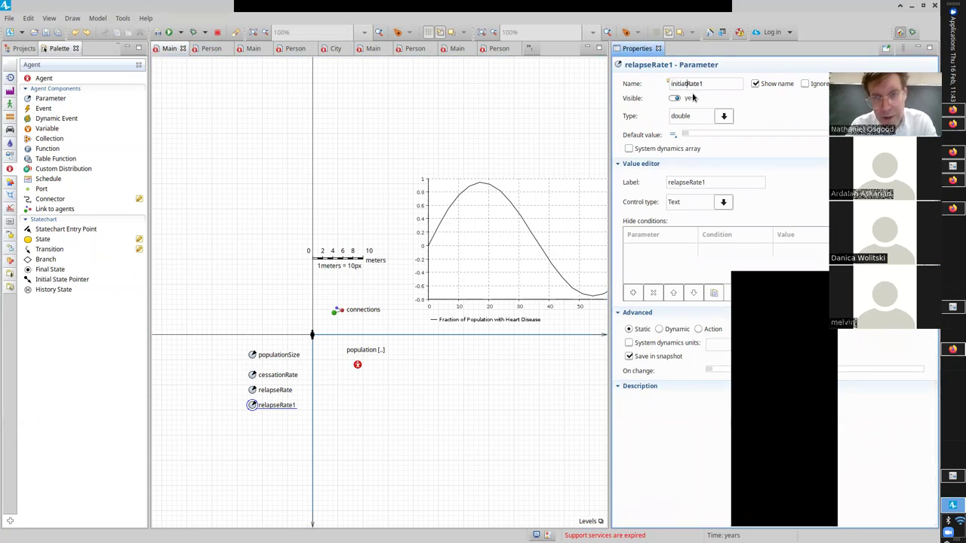
key(End)
key(BackSpace)
key(Return)
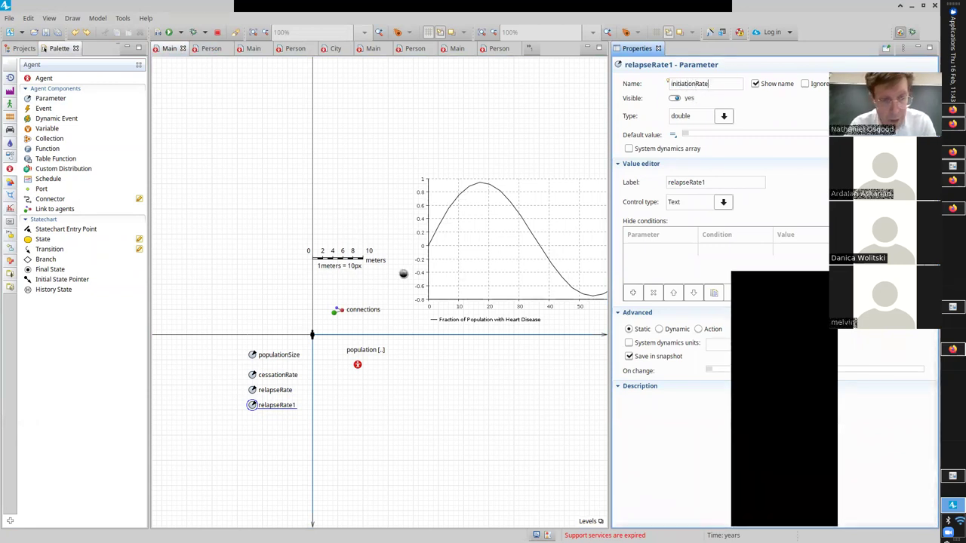
- Set the default value of the relapseRate parameter to 6 and select the initiationRate parameter
click(255, 390)
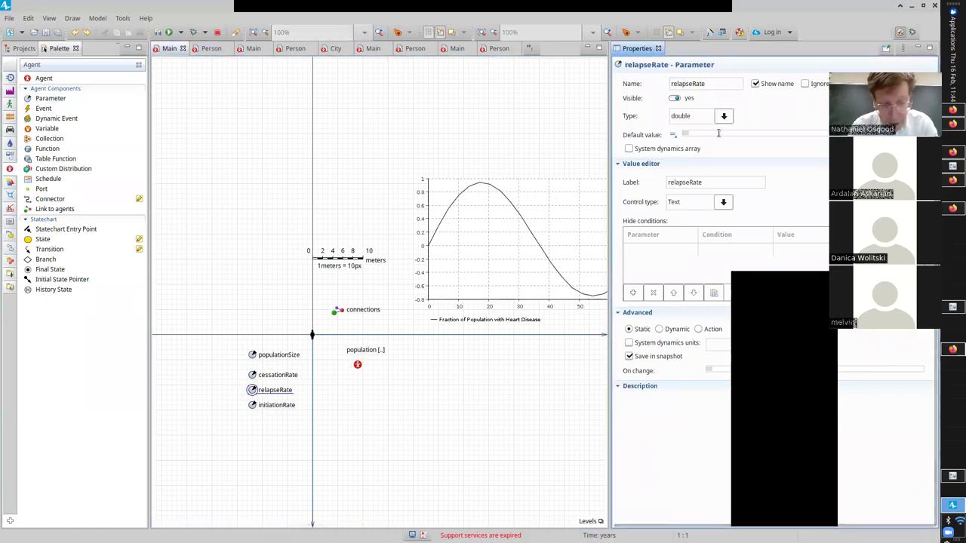
click(718, 132)
text(6)
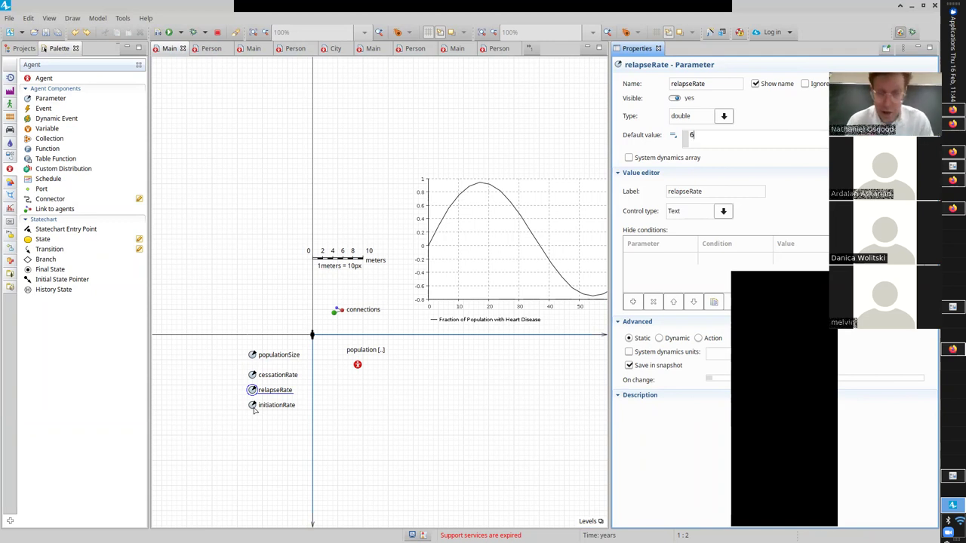
click(254, 406)
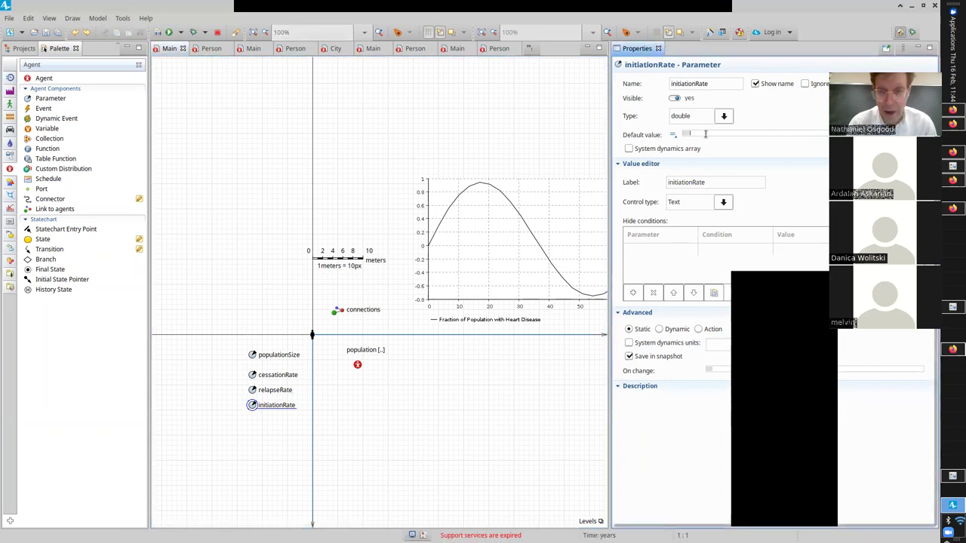
key(alt+Tab)
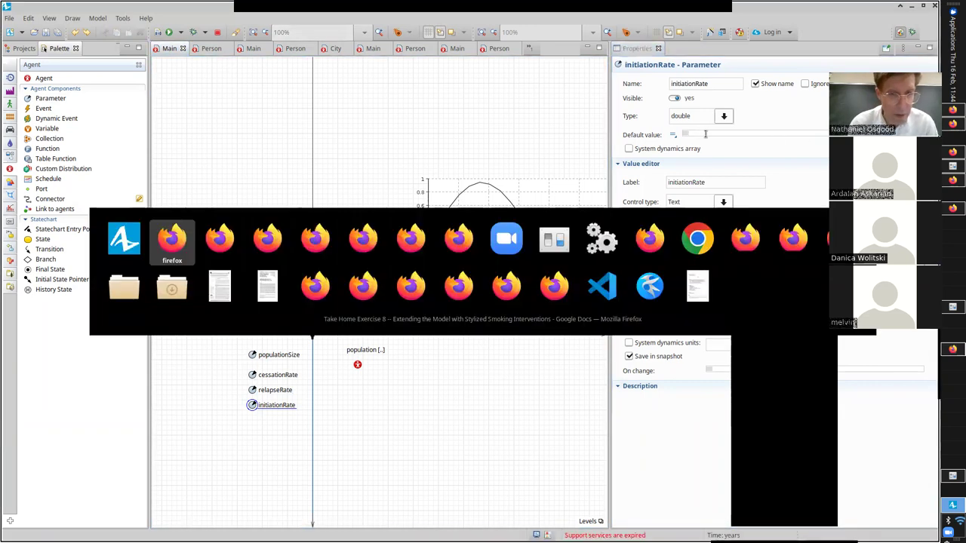
key(alt+Tab)
key(alt+Tab)
key(alt+Tab)
key(alt+shift+Tab)
key(alt+shift+Tab)
key(alt+shift+Tab)
key(alt+shift+Tab)
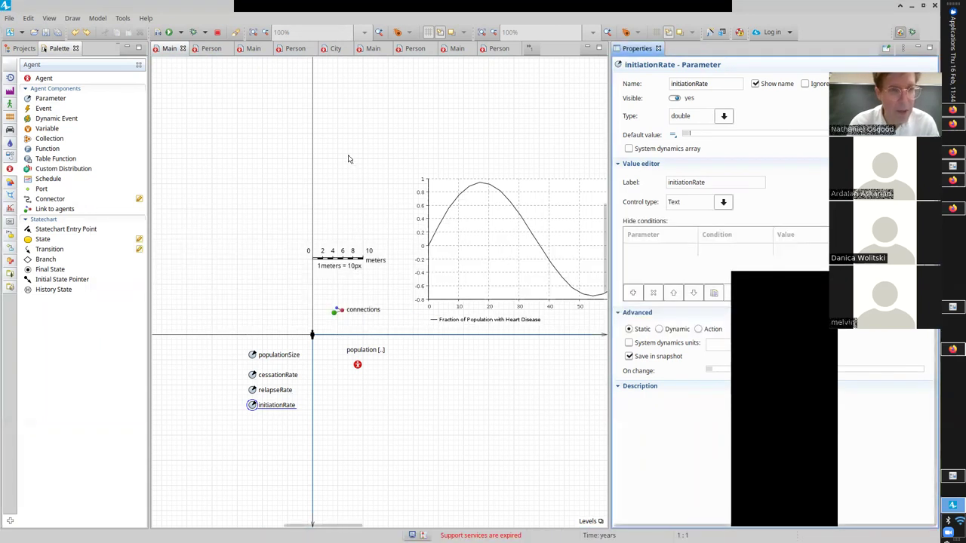
- Look up the initation transition's rate in Person and enter 0.1 as the default value of Main's initiationRate parameter
click(209, 48)
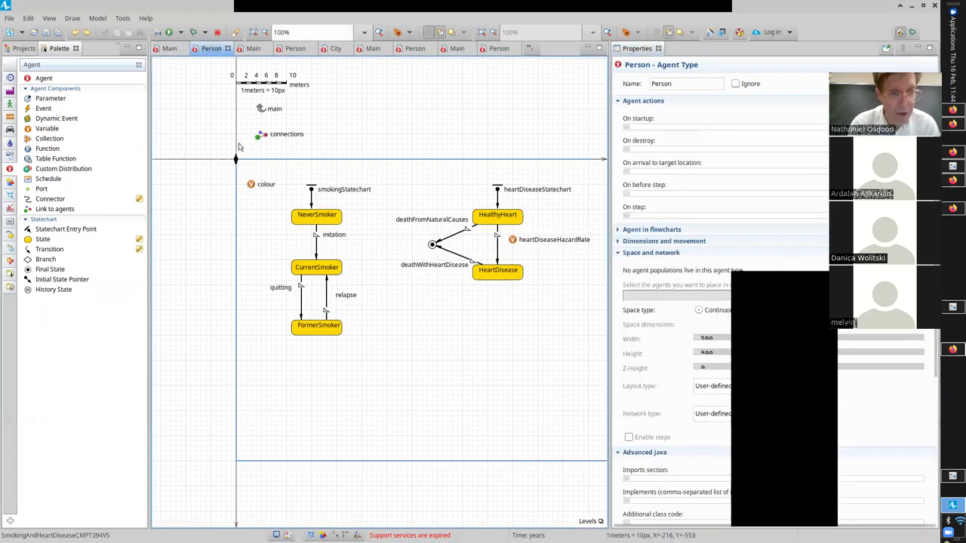
click(317, 246)
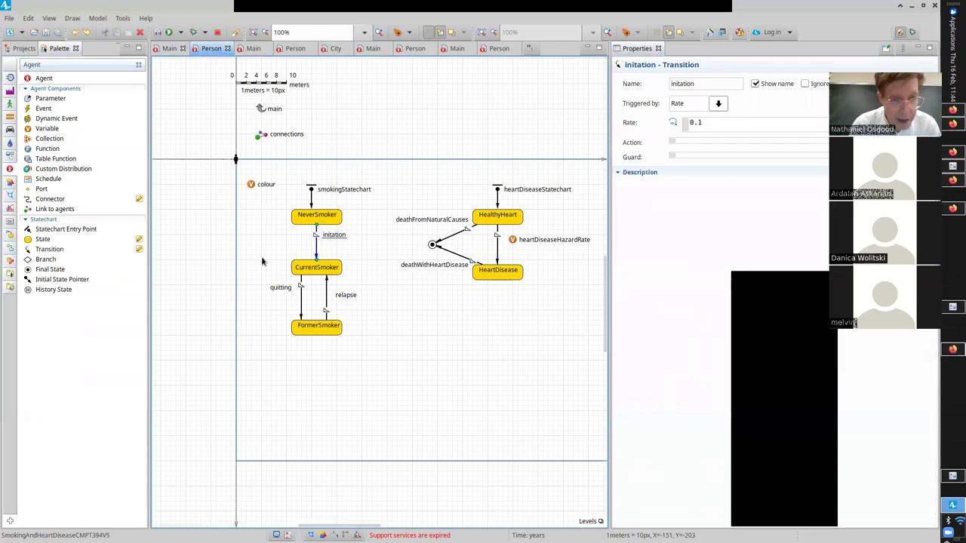
key(ctrl+Page_Up)
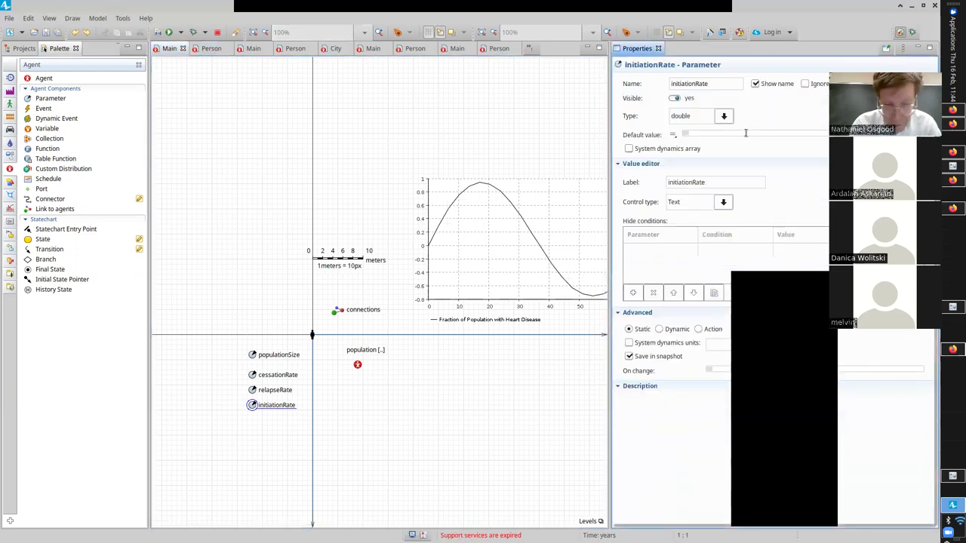
click(745, 133)
text(0.1)
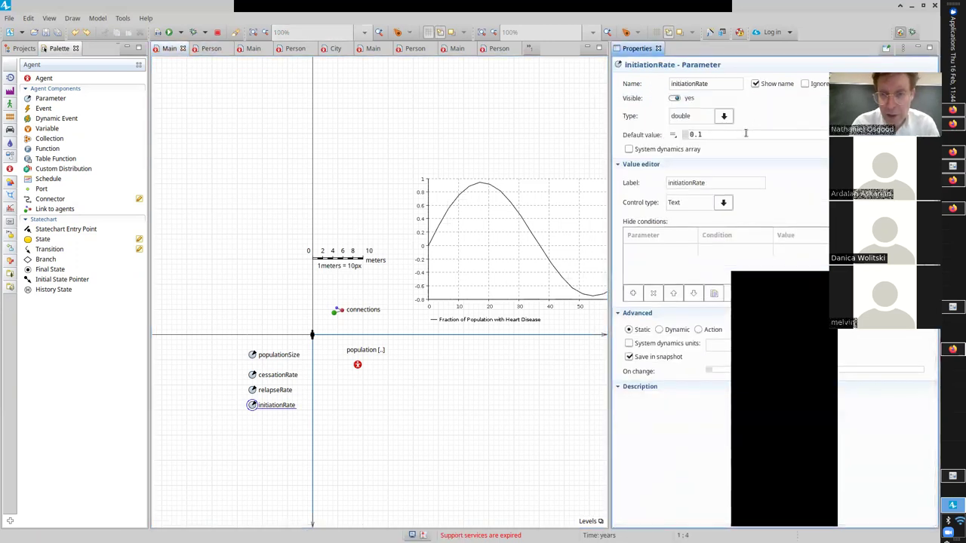
key(Return)
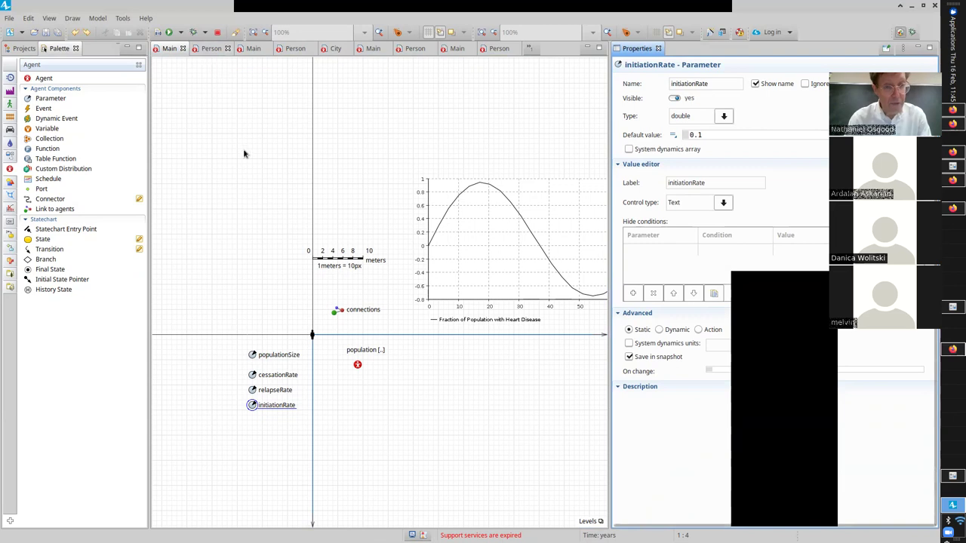
- In Person, shift the colour variable slightly and set the relapse transition's rate to main.relapseRate
key(ctrl+Page_Down)
mouse_move(257, 194)
mouse_down()
mouse_move(339, 298)
mouse_move(257, 246)
mouse_move(266, 204)
mouse_up()
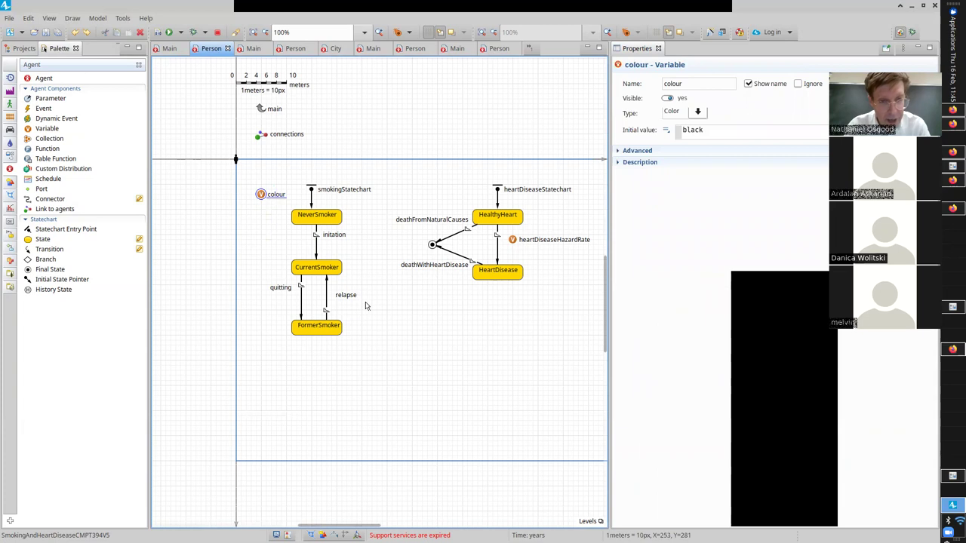
click(328, 301)
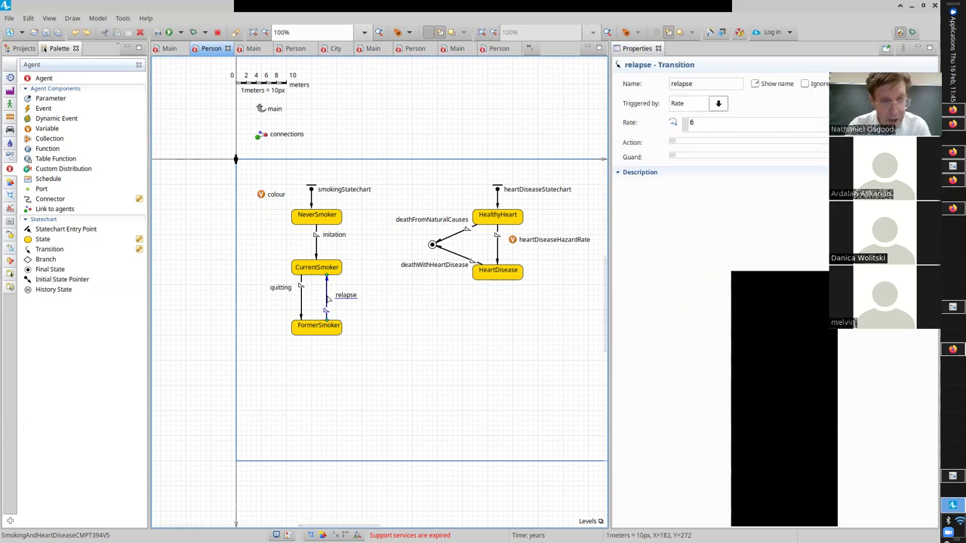
click(711, 123)
key(BackSpace)
text(main.)
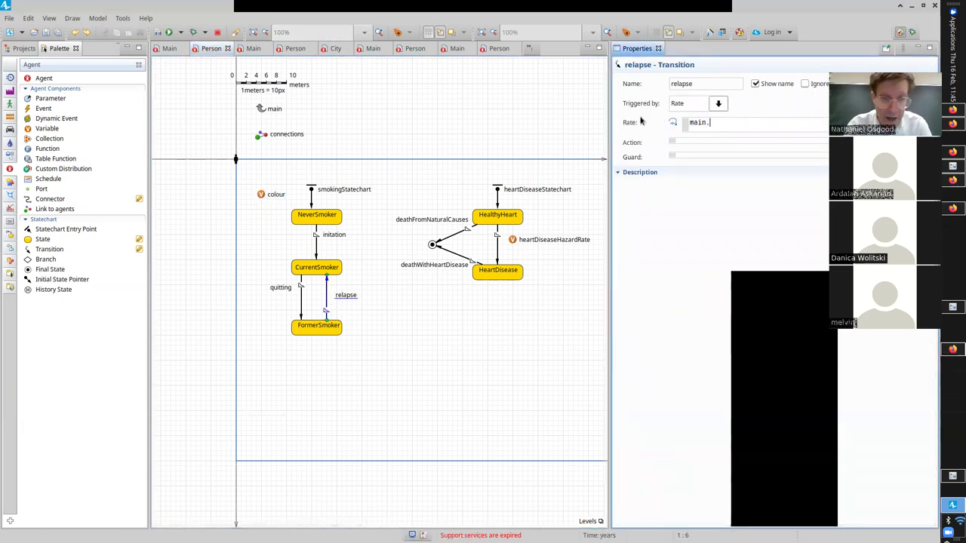
text(relapse)
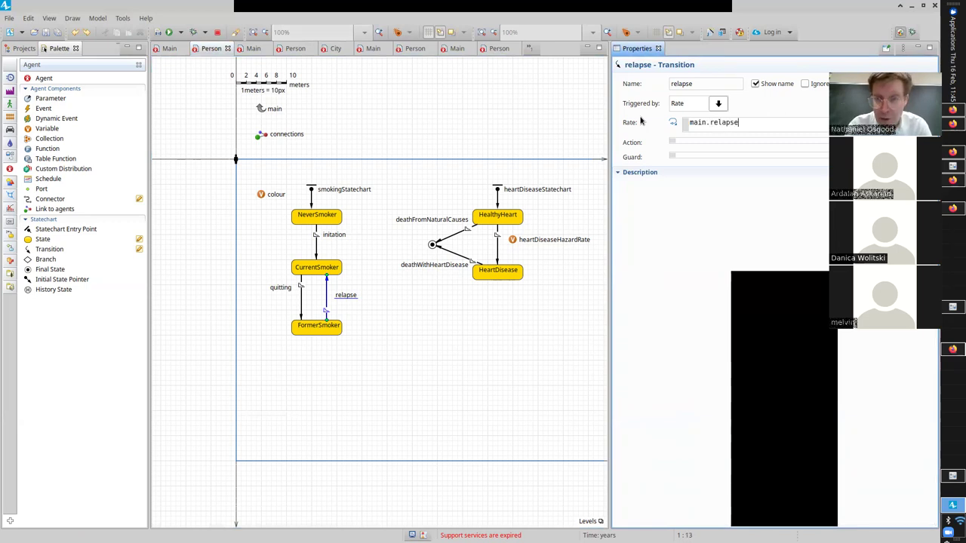
text(R)
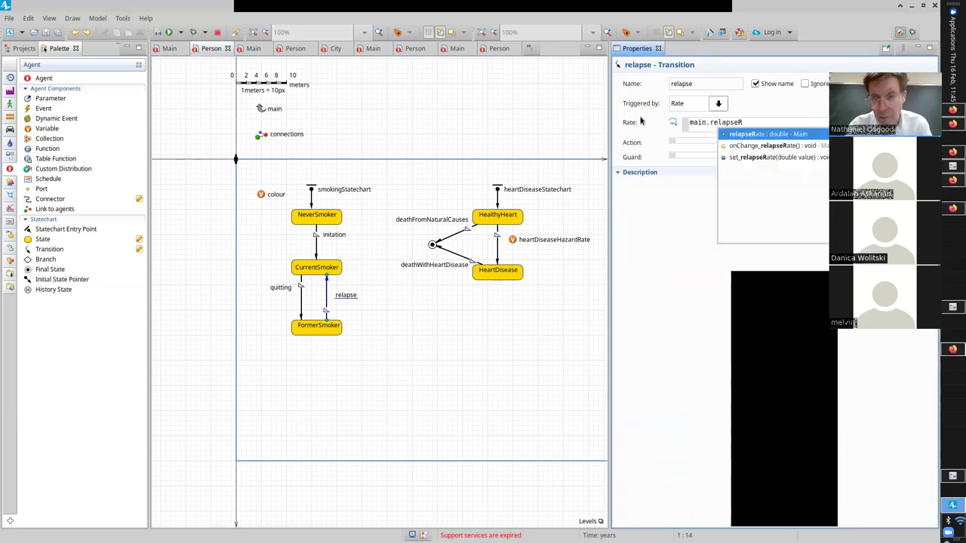
key(Return)
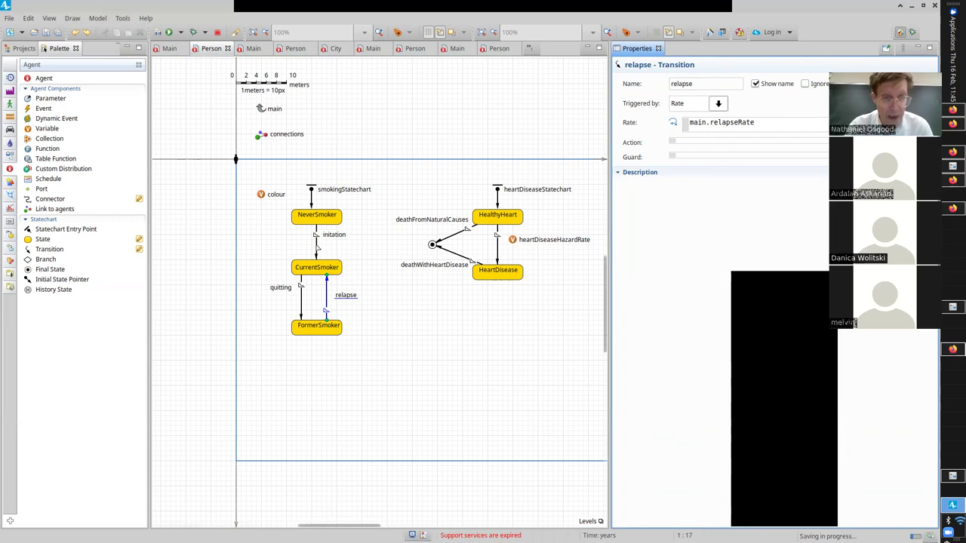
- Set the rate of the initation transition between NeverSmoker and CurrentSmoker to main.initiationRate
click(317, 246)
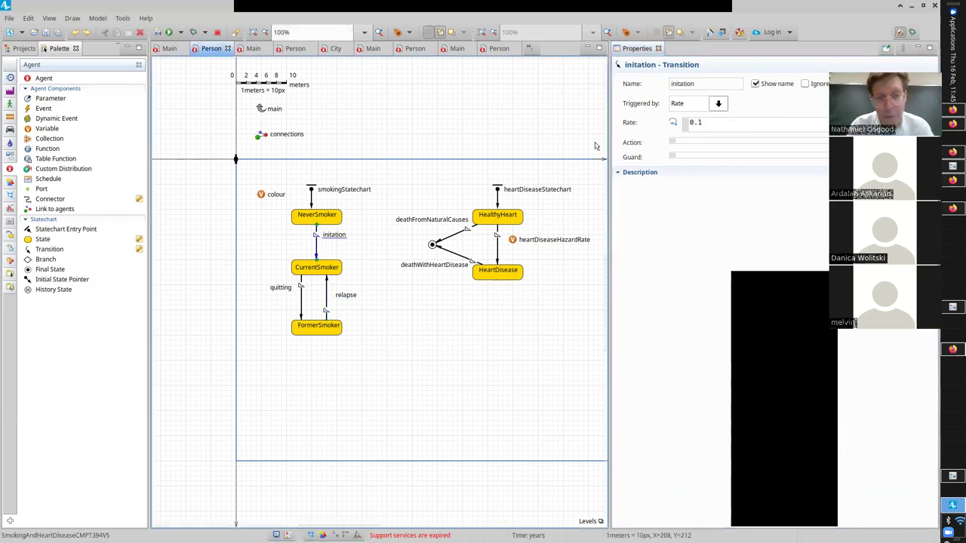
key(Tab)
text(main.initi)
key(ctrl+space)
key(Return)
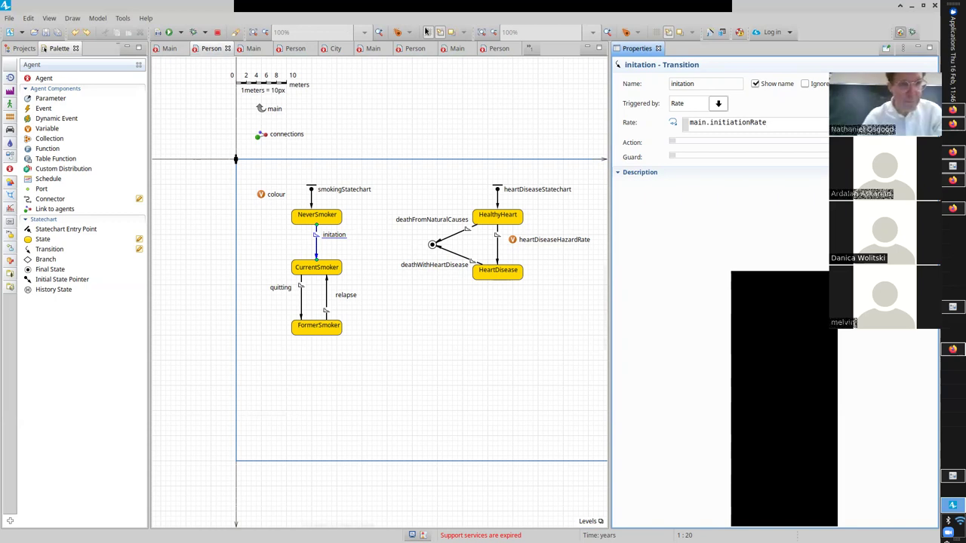
- Add a statistic to Main's population of Person agents and name it prevalenceOfCurrentSmoking
click(169, 48)
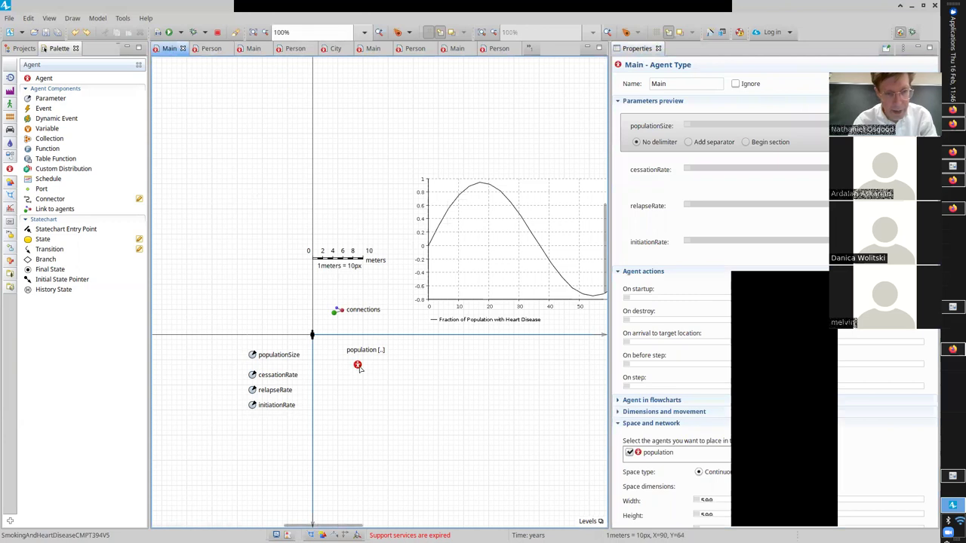
click(358, 366)
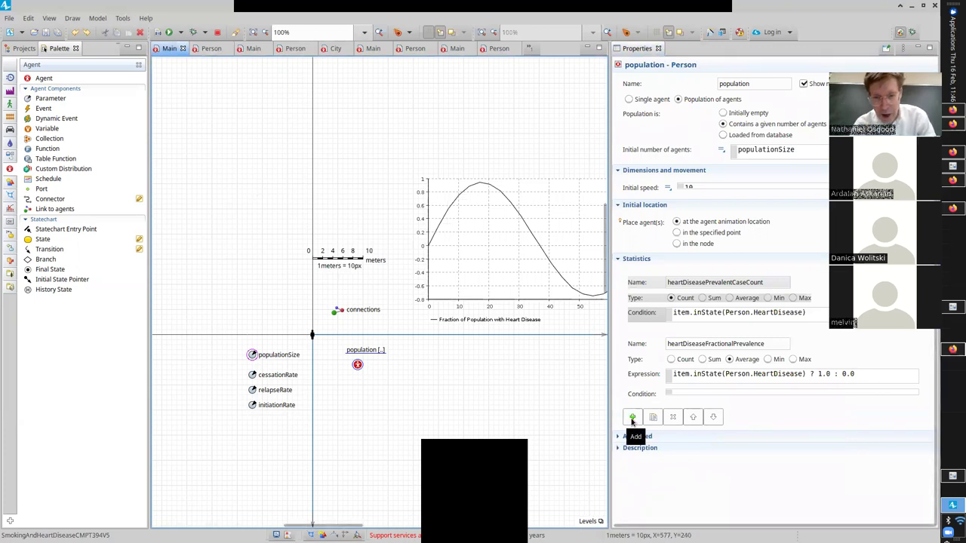
click(633, 418)
double_click(697, 421)
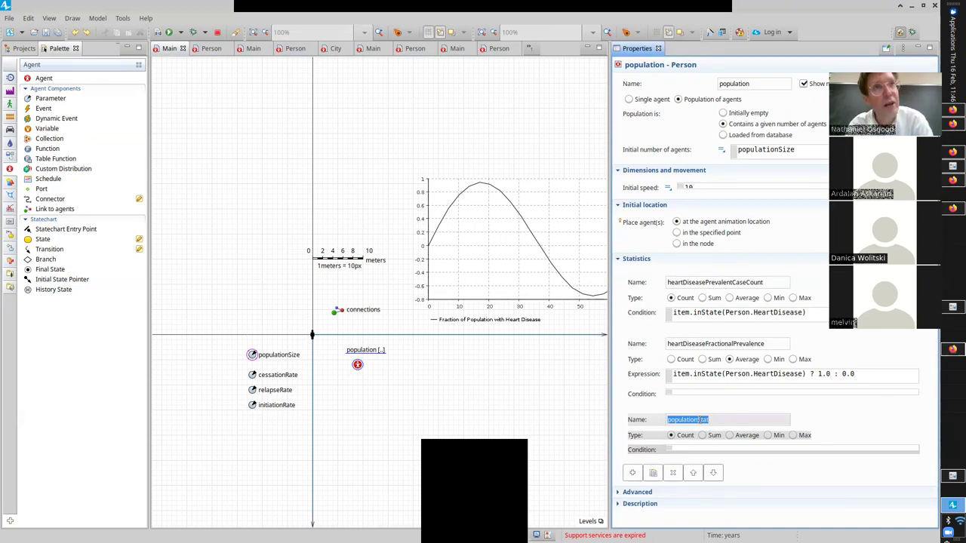
text(prevalence)
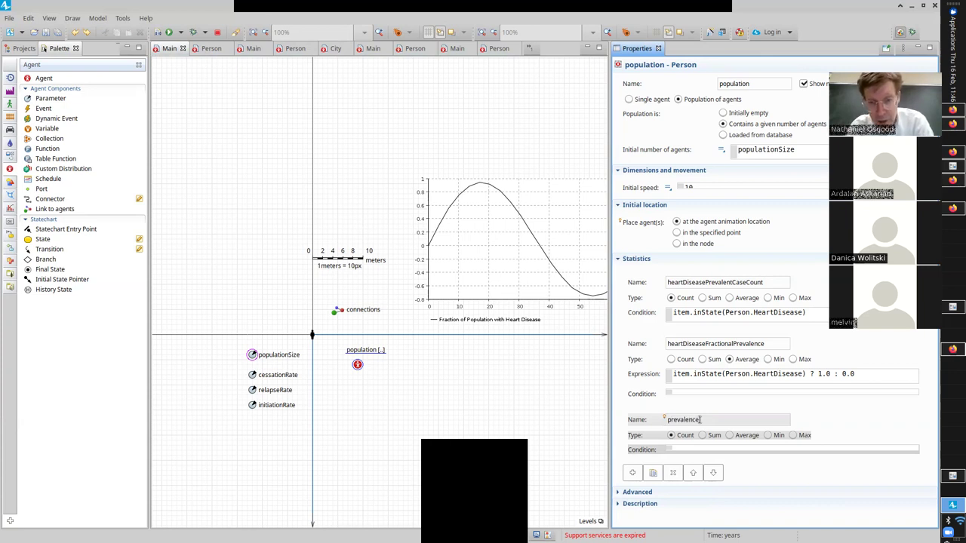
text(OfFormer)
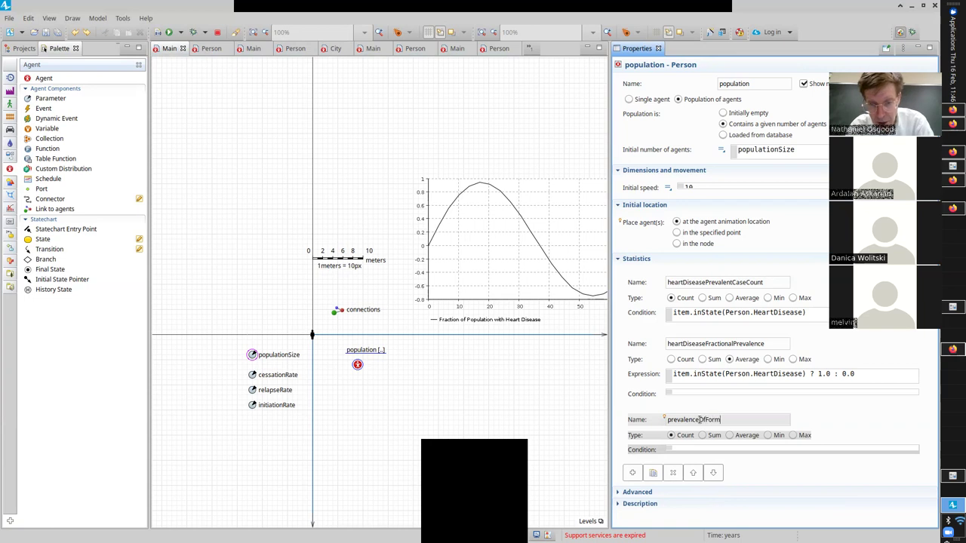
key(BackSpace)
key(BackSpace)
key(BackSpace)
key(BackSpace)
key(BackSpace)
key(BackSpace)
text(Cu)
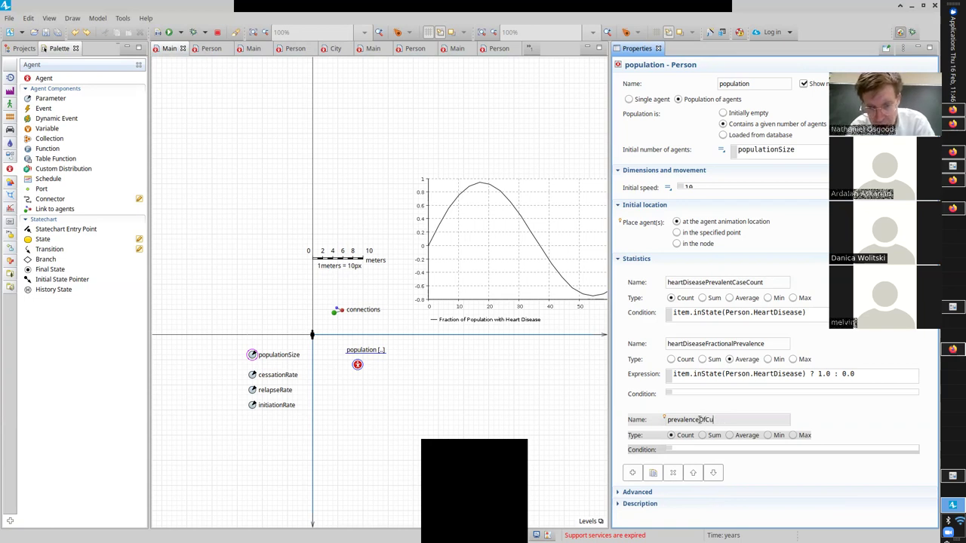
text(rrentSmoking)
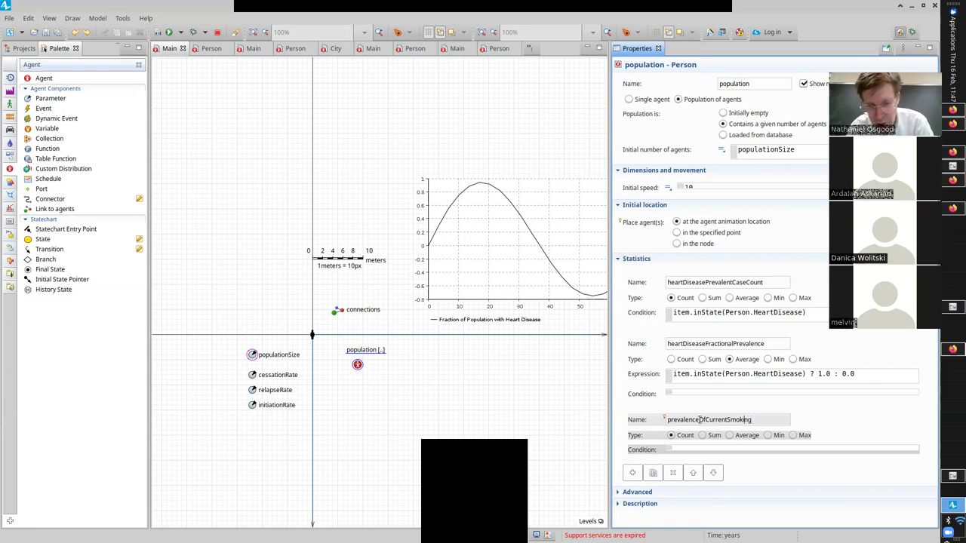
- Rename the prevalenceOfCurrentSmoking statistic as currentSmokingFractionalPrevalence
click(703, 420)
key(shift+End)
key(Delete)
key(Home)
text(currentSmoking)
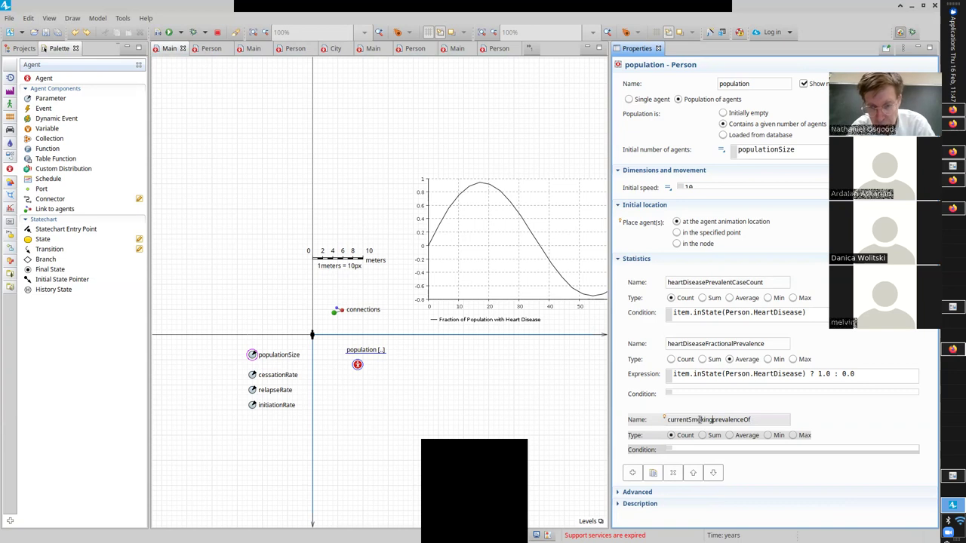
key(shift+Right)
text(FractionalP)
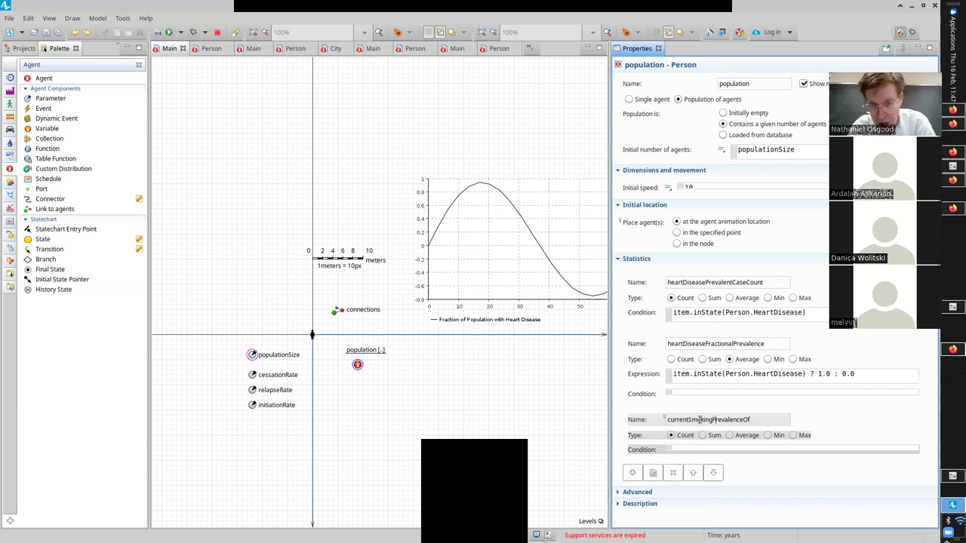
text(P)
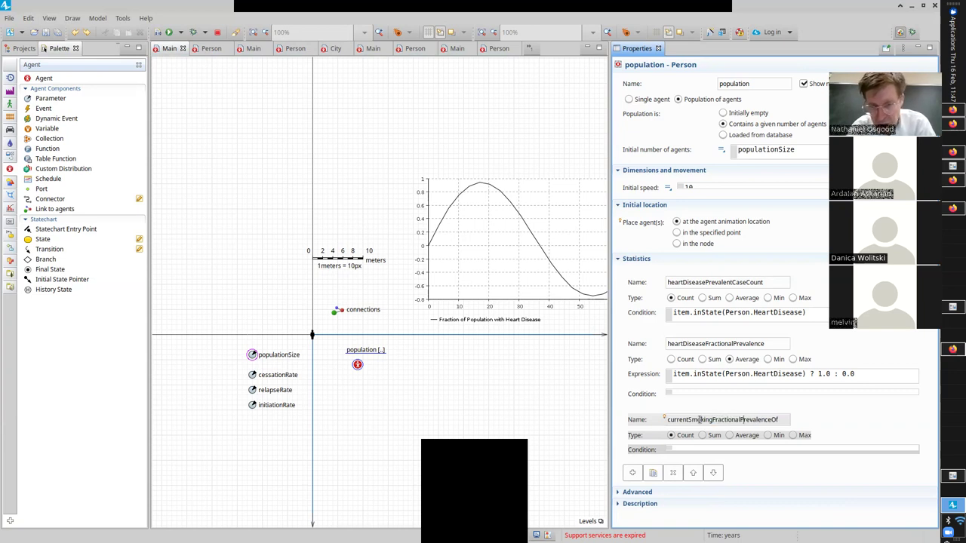
key(BackSpace)
key(BackSpace)
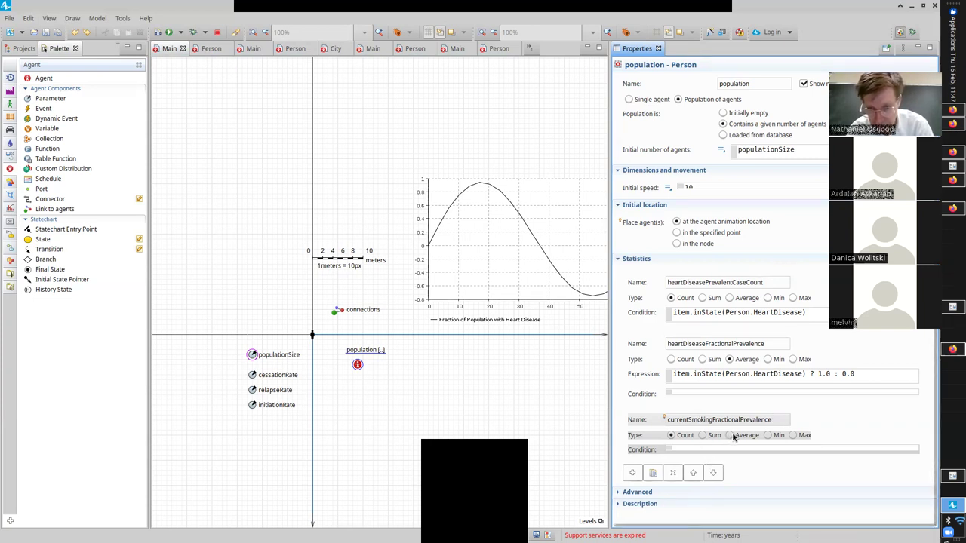
- Set the currentSmokingFractionalPrevalence statistic's type to Average and check the smoking state names in Person
click(730, 436)
click(709, 450)
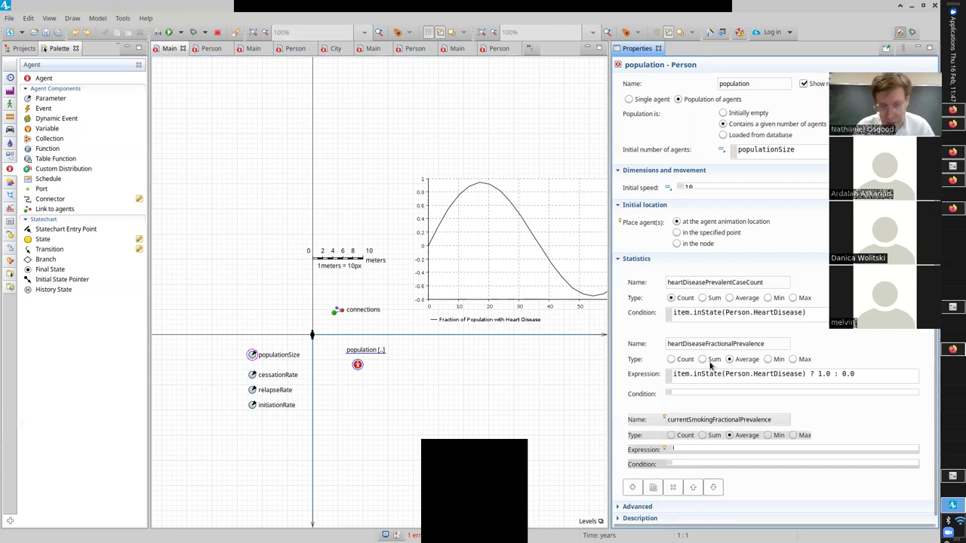
triple_click(869, 373)
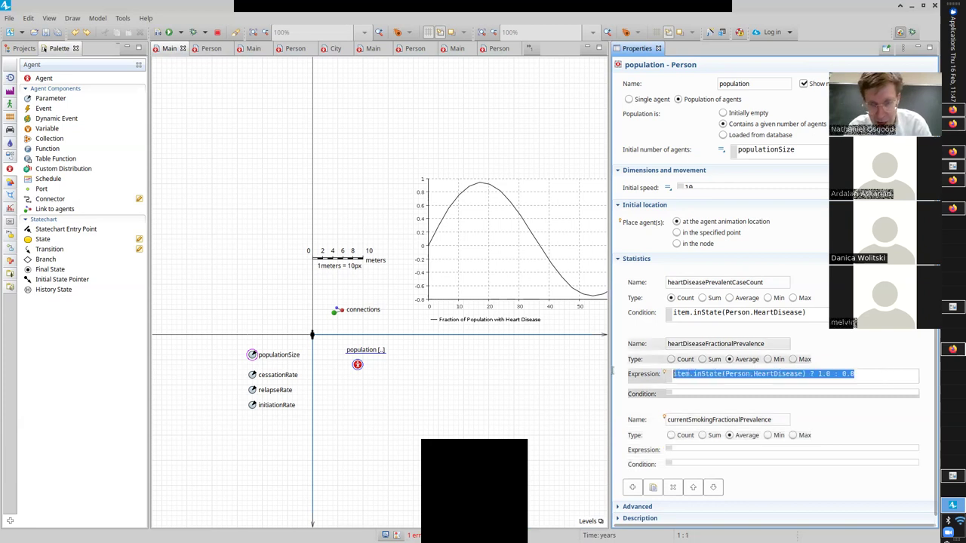
click(688, 449)
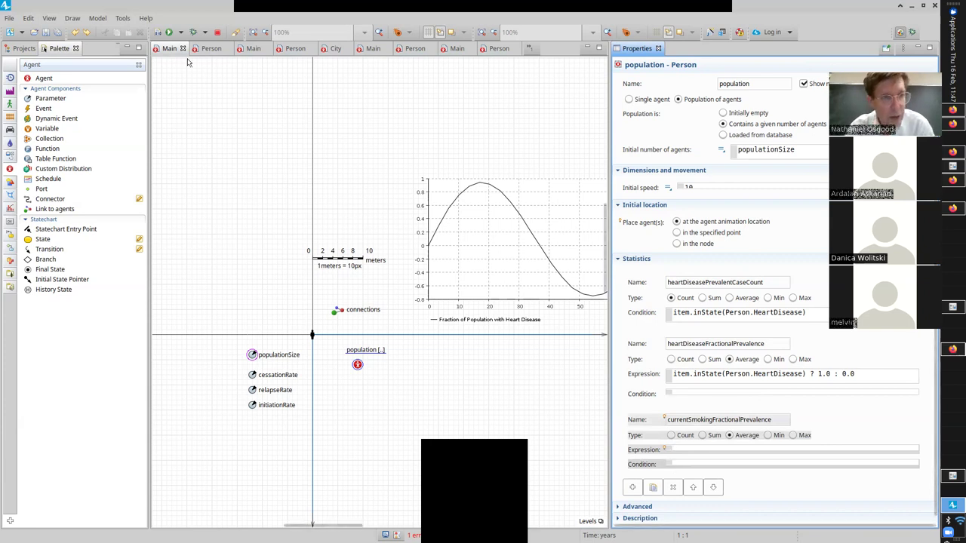
key(ctrl+Page_Down)
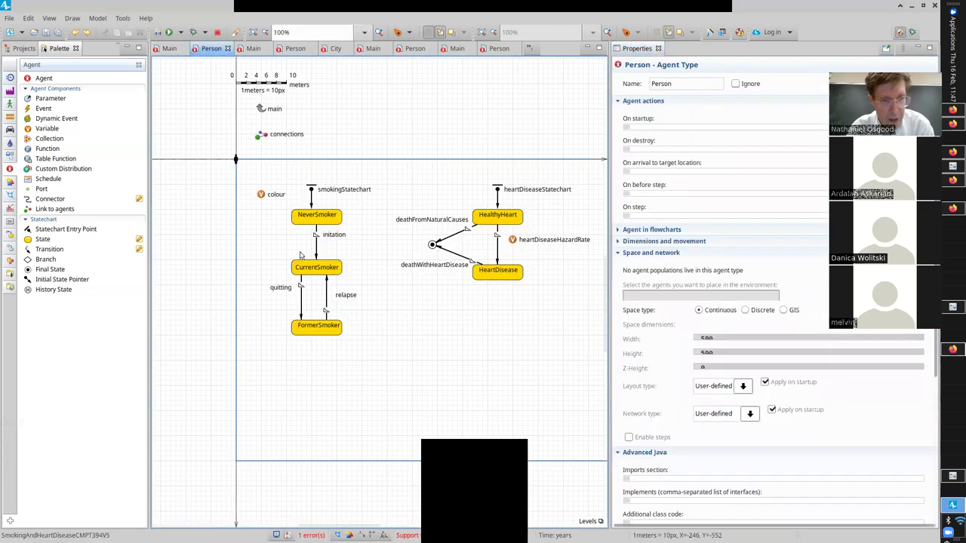
click(169, 49)
click(356, 364)
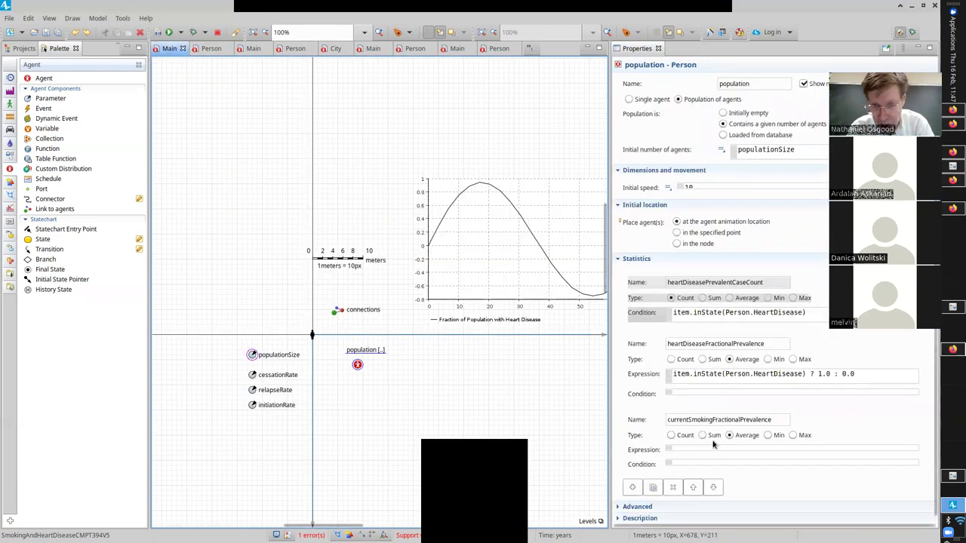
- Enter item.inState(Person.CurrentSmoker) ? 1.0 : 0.0 as the expression of the population's currentSmokingFractionalPrevalence statistic
click(690, 449)
text(item.inState(Person.)
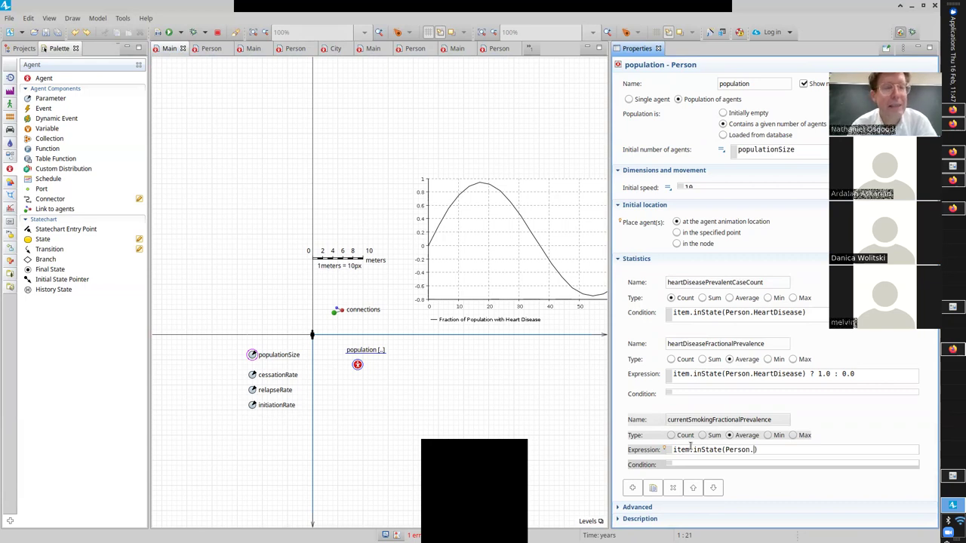
text(Curre)
key(ctrl+space)
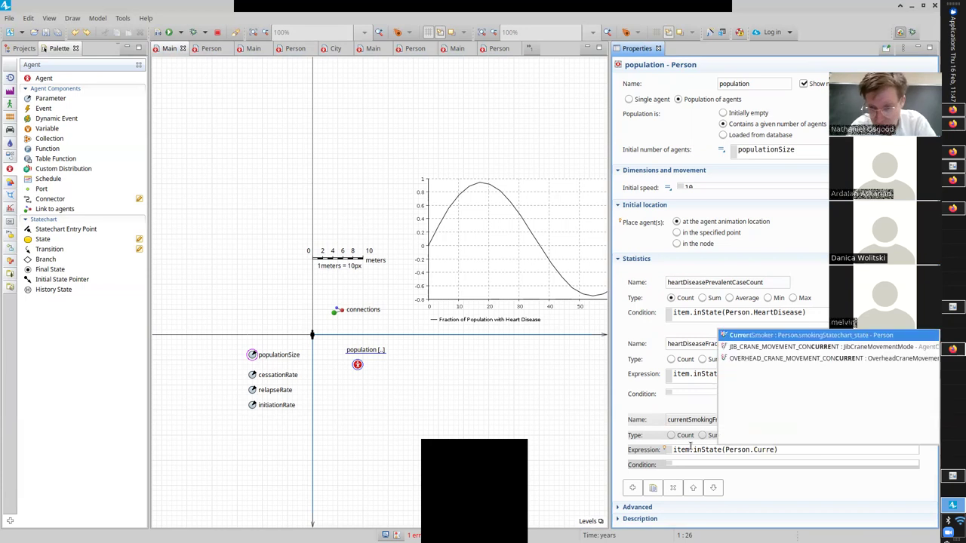
key(Return)
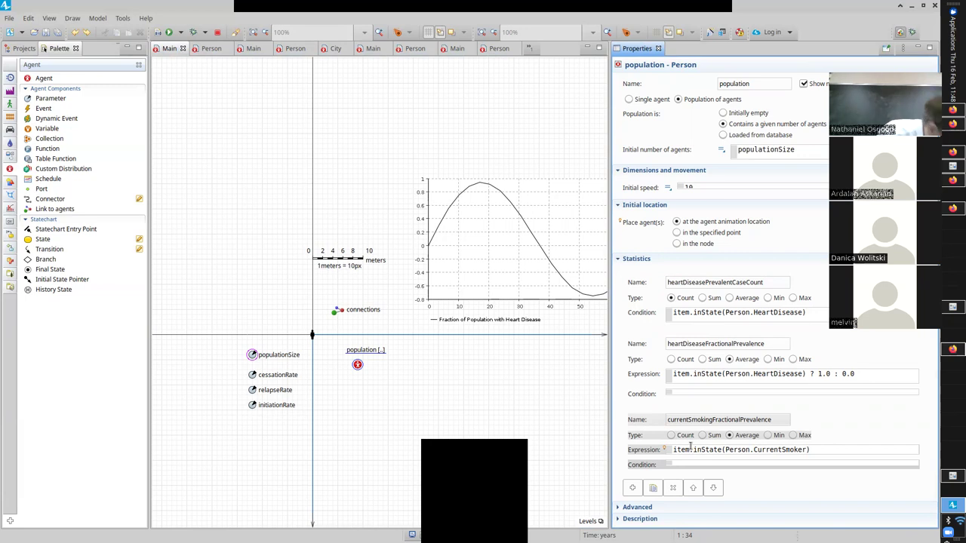
key(ctrl+a)
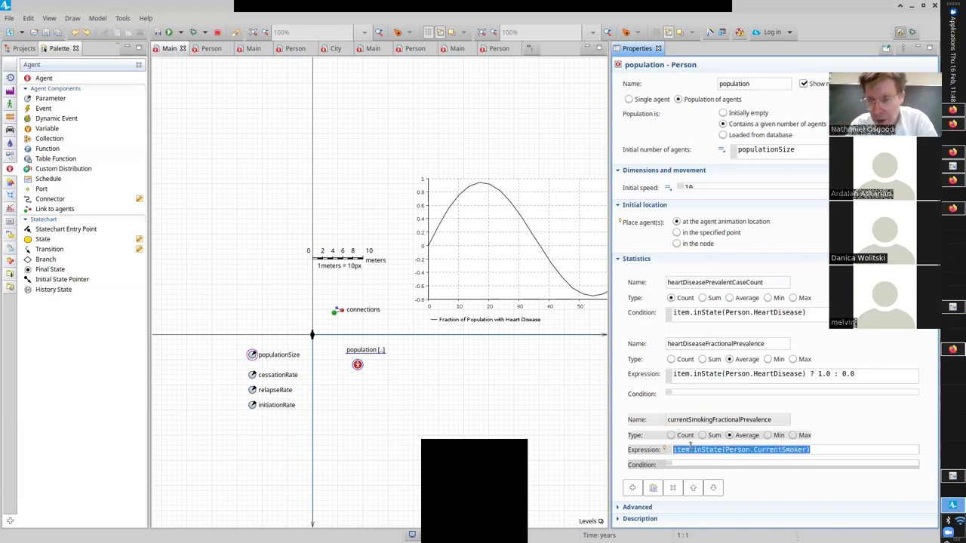
scroll(736, 464, down, 1)
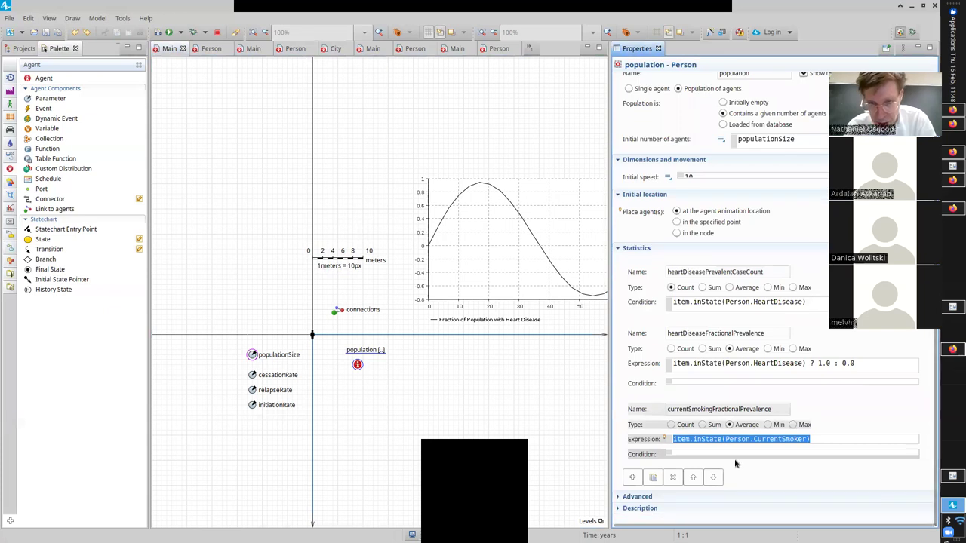
click(823, 438)
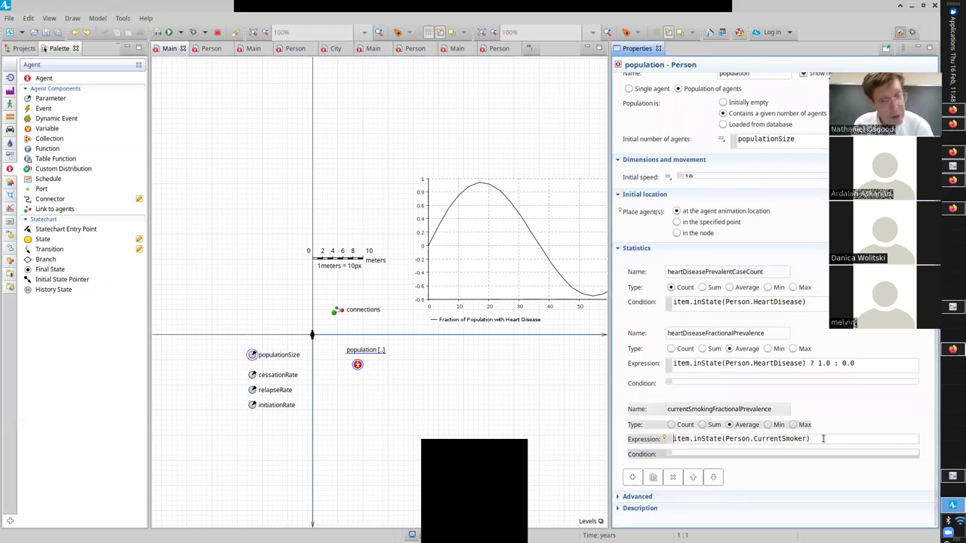
click(823, 439)
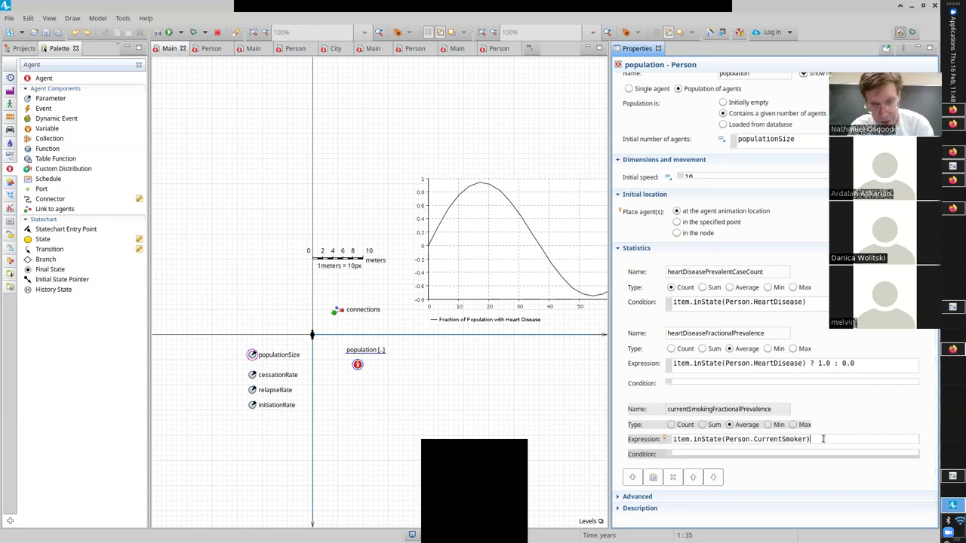
text(? )
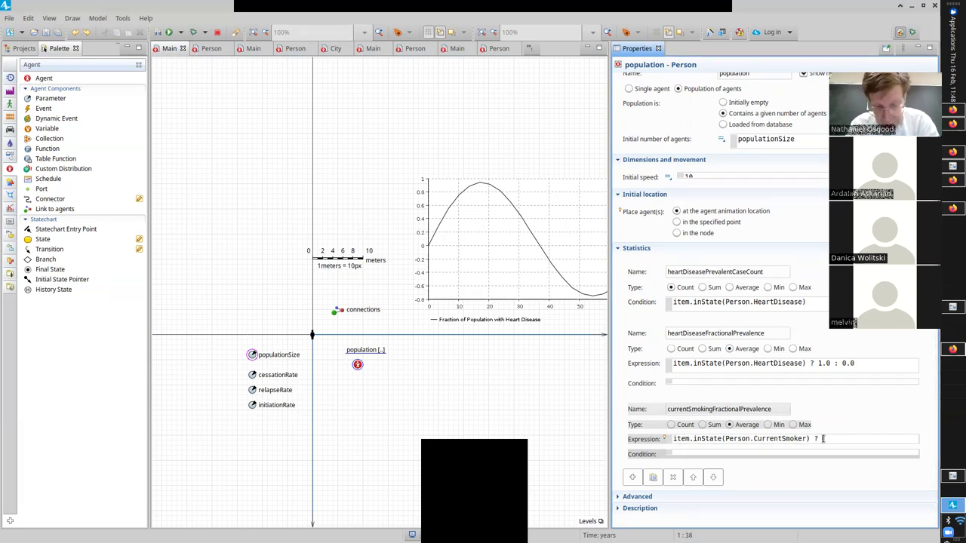
text(1.0 : 0.0)
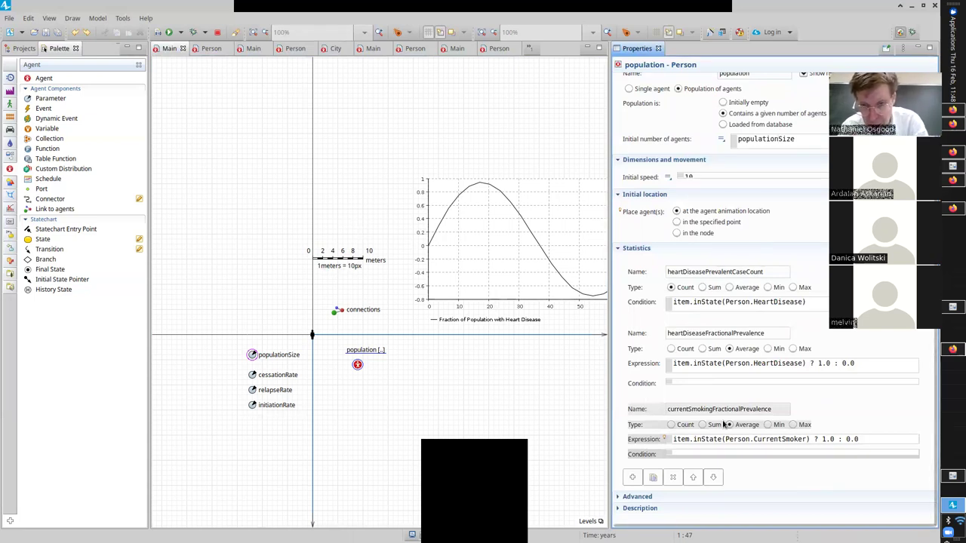
- Add two more statistics to the population below currentSmokingFractionalPrevalence
click(633, 477)
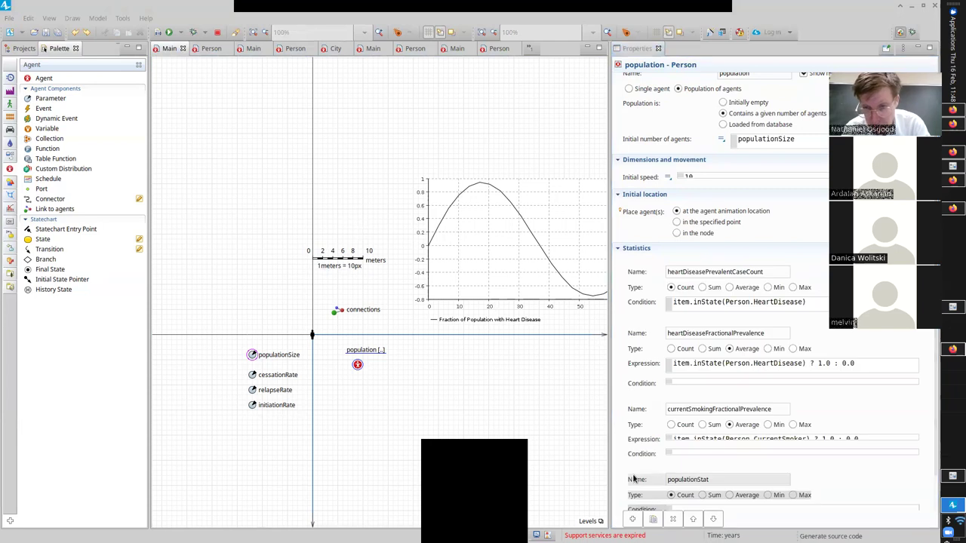
scroll(934, 399, down, 2)
click(633, 476)
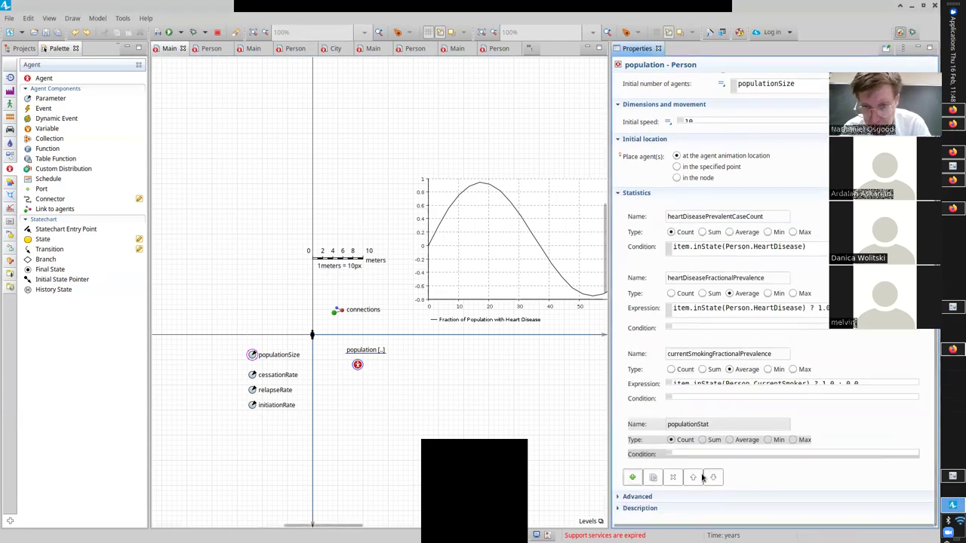
- Name the first of the two added statistics formerSmokingFractionalPrevalence and set its type to Average
click(697, 353)
key(ctrl+c)
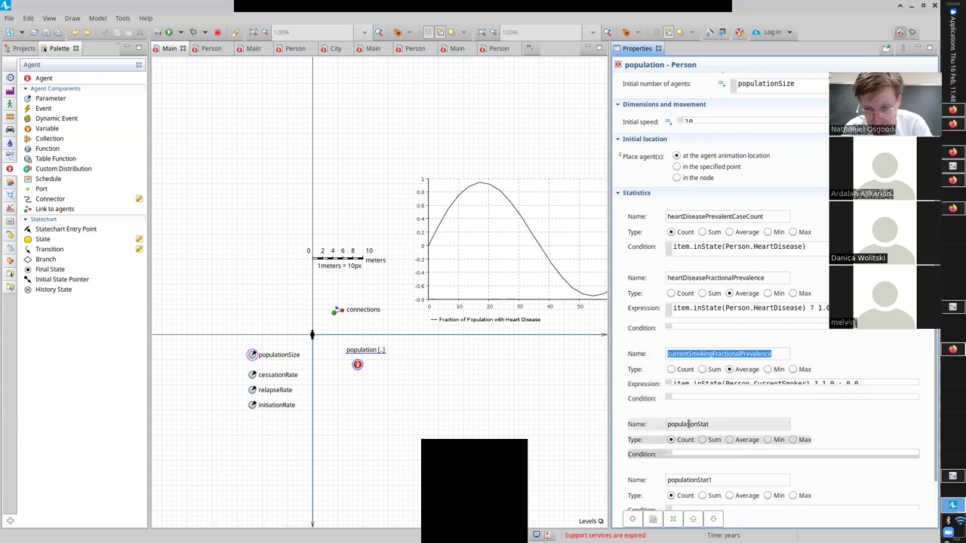
double_click(689, 424)
key(ctrl+v)
key(Home)
key(shift+Right)
key(shift+Right)
key(shift+Right)
key(shift+Right)
key(shift+Right)
key(shift+Right)
key(shift+Right)
text(former)
click(729, 440)
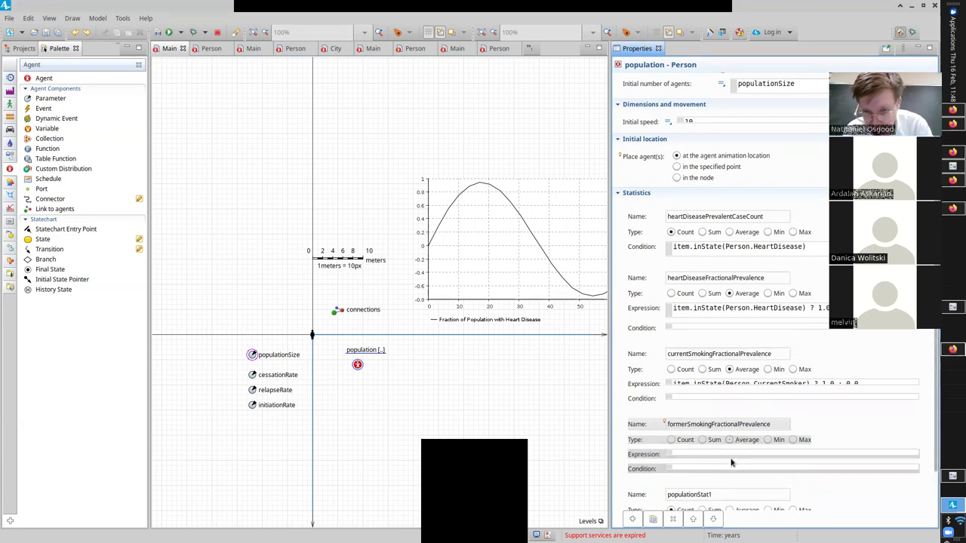
- Copy the currentSmokingFractionalPrevalence expression into the expression of formerSmokingFractionalPrevalence
click(779, 383)
key(ctrl+a)
key(ctrl+c)
click(719, 453)
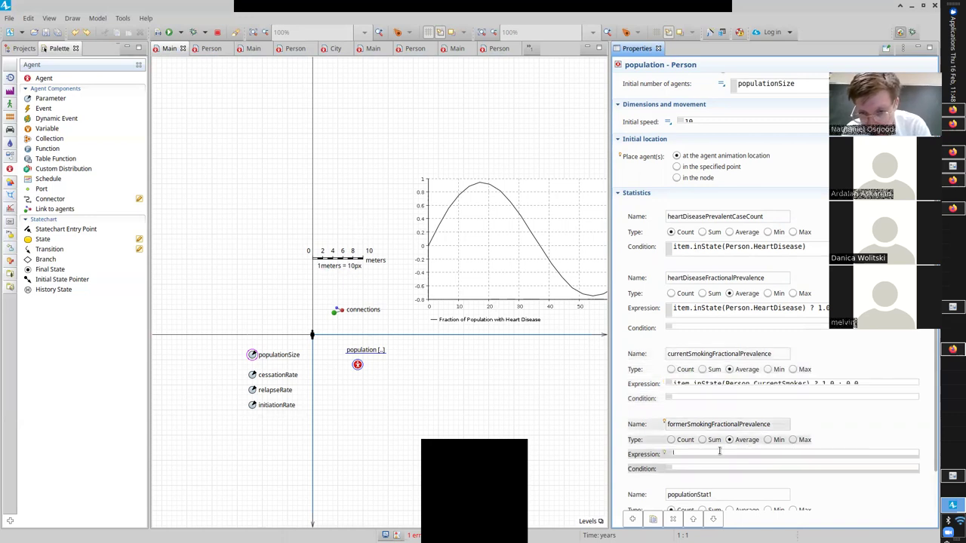
key(ctrl+v)
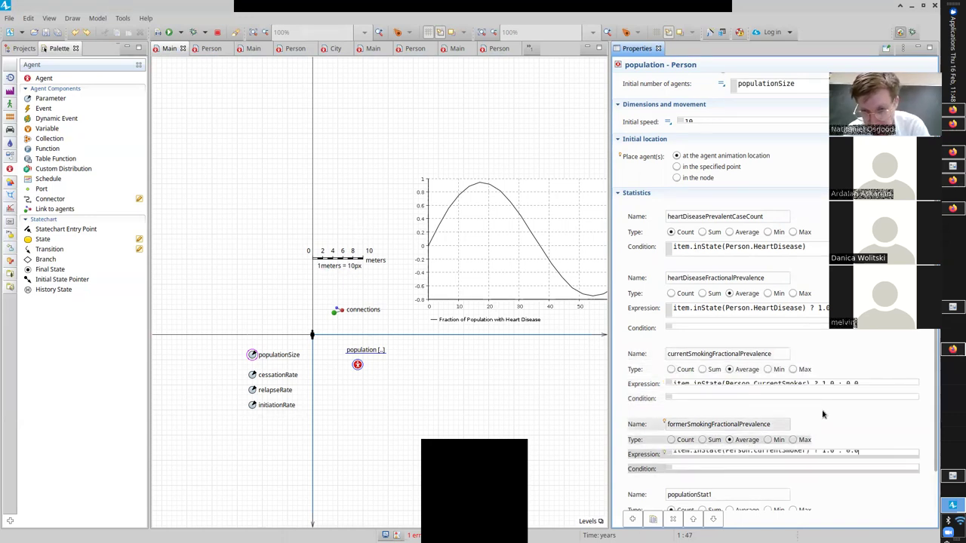
- Change CurrentSmoker to FormerSmoker in the formerSmokingFractionalPrevalence expression
key(Left)
key(Left)
key(Left)
key(Left)
key(Left)
key(Left)
key(Left)
key(Left)
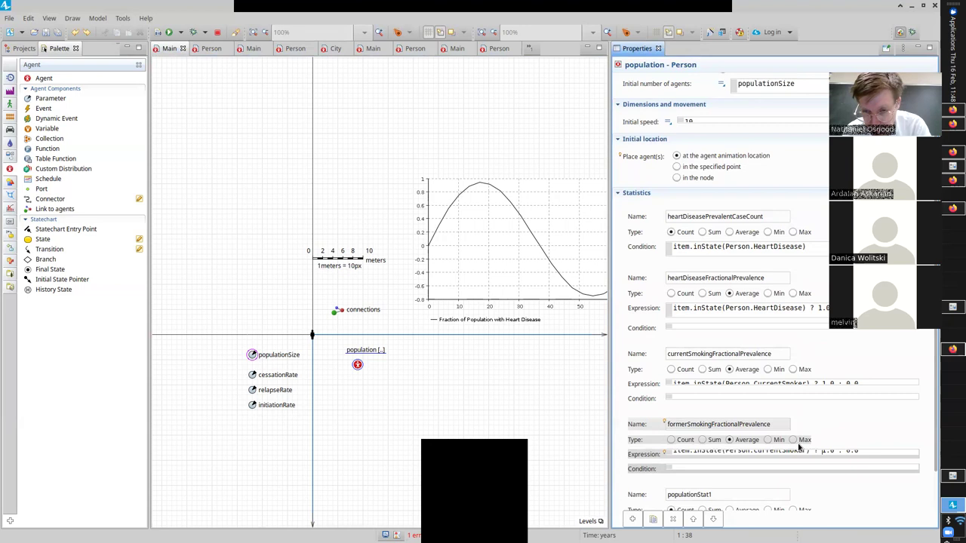
key(Left)
key(Left)
key(Left)
key(Left)
key(Left)
key(Left)
key(Left)
key(Left)
key(Left)
key(Left)
key(Left)
key(Left)
key(Left)
key(Left)
key(Left)
key(Left)
key(Left)
key(Left)
key(Left)
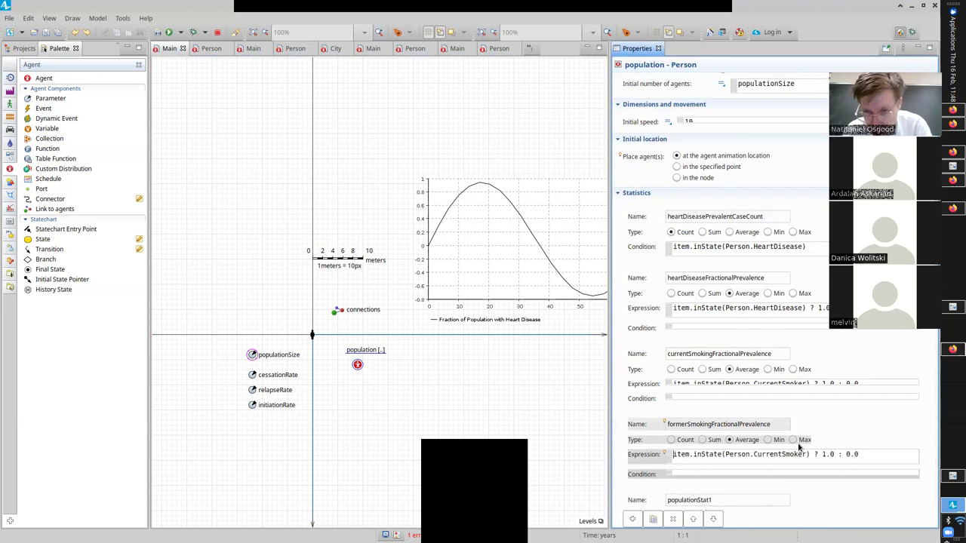
key(Right)
key(shift+Right)
key(shift+Right)
key(shift+Right)
key(shift+Right)
key(shift+Right)
key(shift+Right)
key(shift+Right)
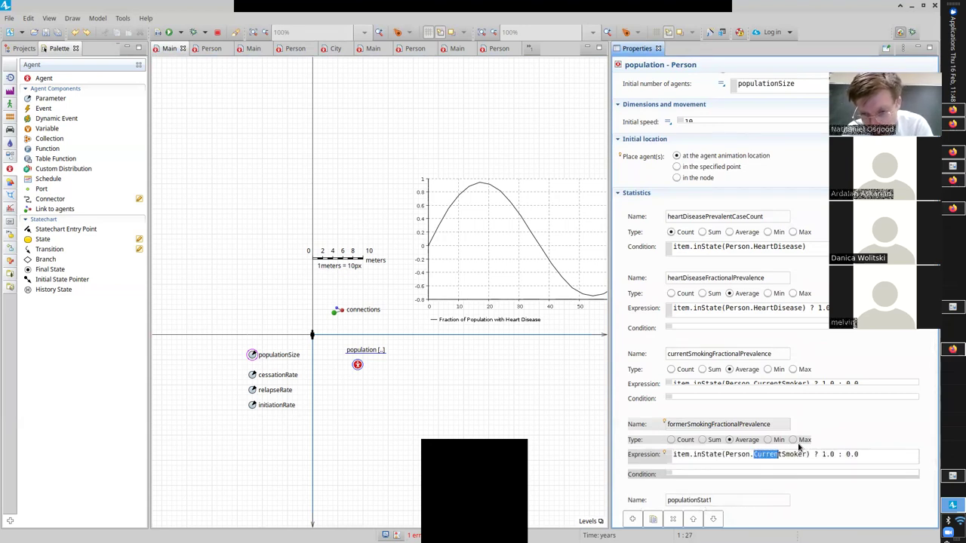
text(Former)
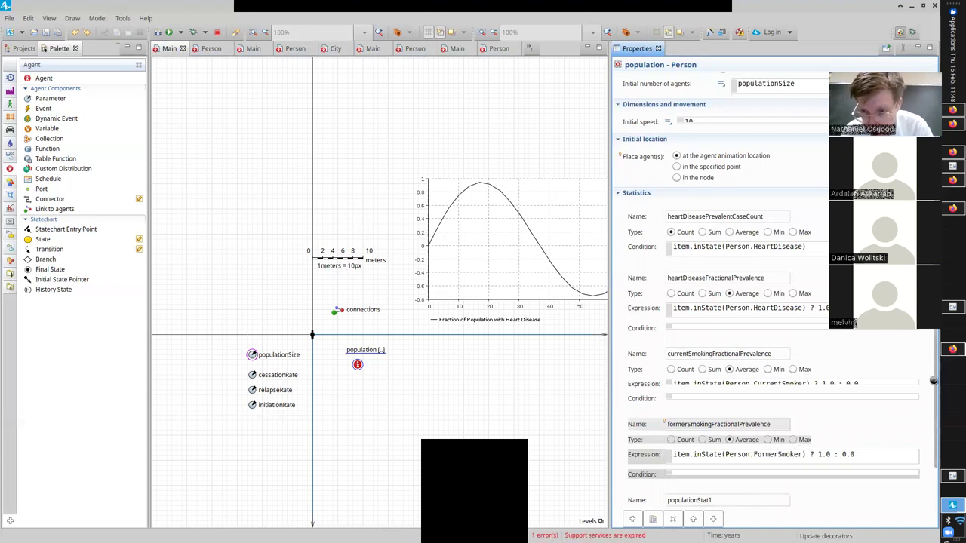
- Delete the unused populationStat1 statistic and duplicate the formerSmokingFractionalPrevalence statistic of the population
scroll(843, 479, down, 3)
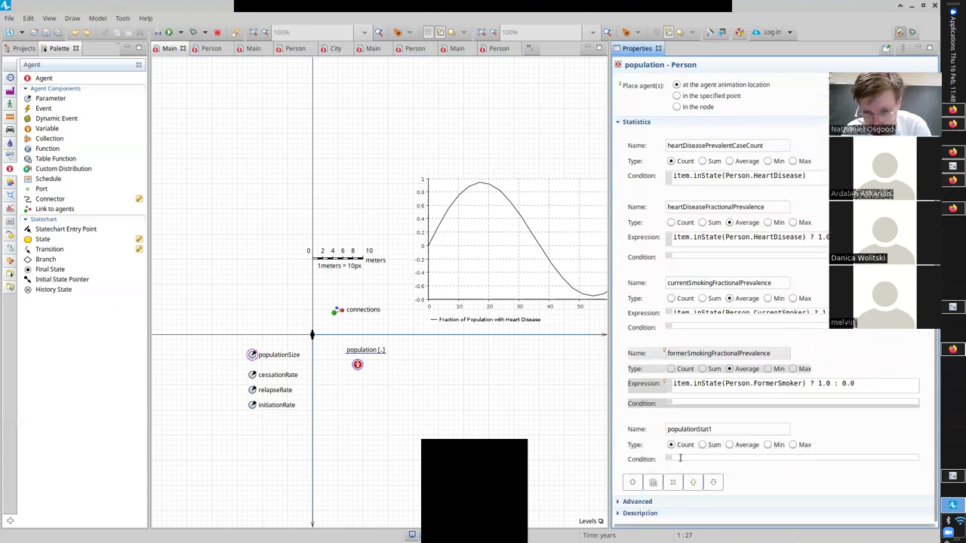
click(684, 429)
click(673, 483)
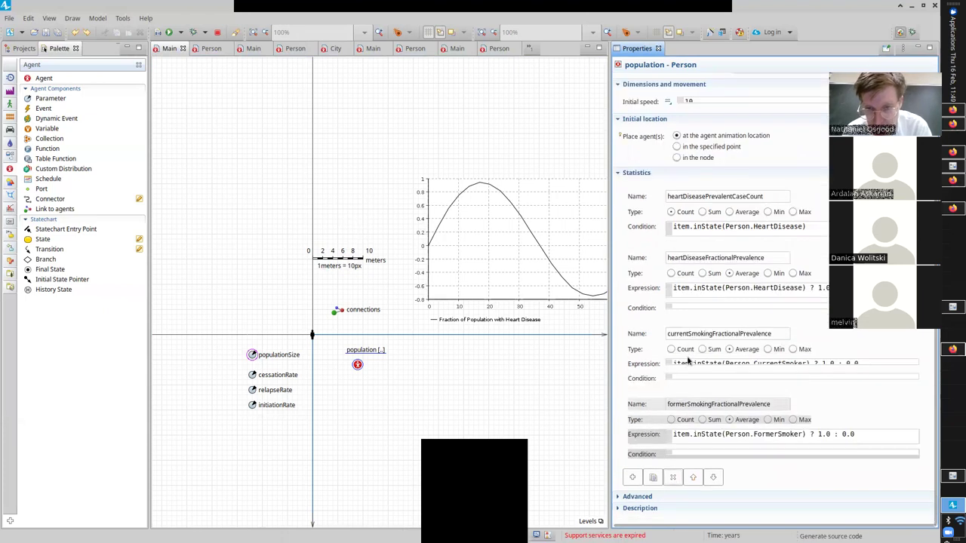
click(653, 478)
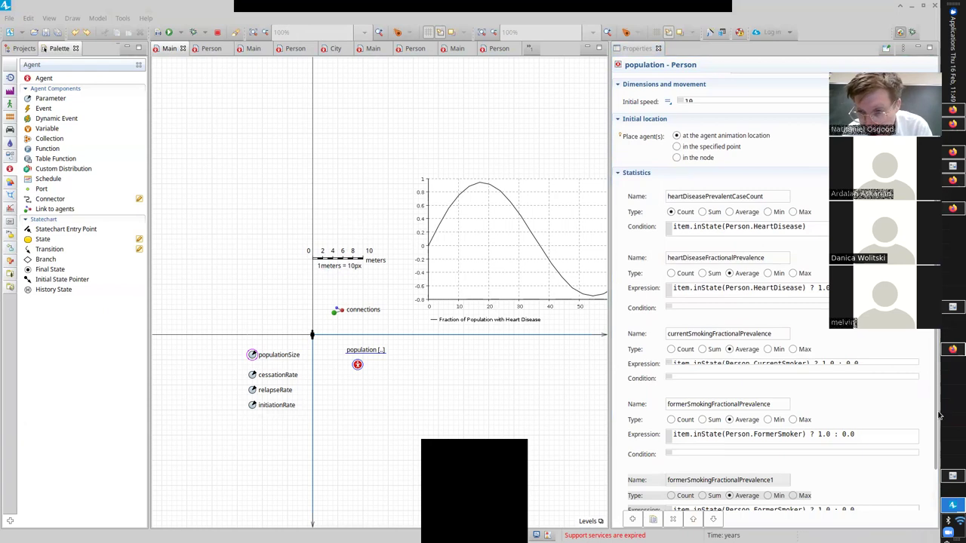
- Rename the duplicated statistic as neverSmokingFractionalPrevalence
scroll(912, 400, down, 3)
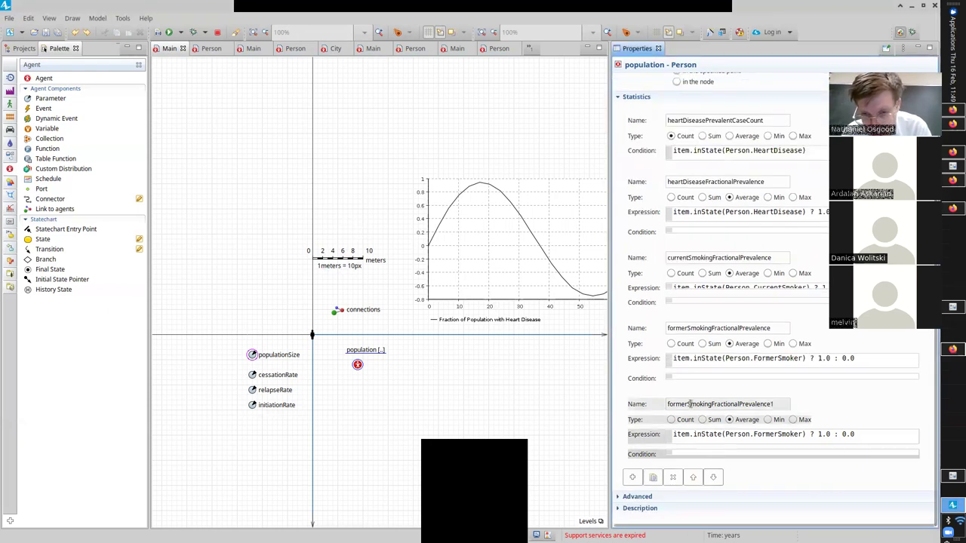
click(690, 404)
key(shift+Home)
text(never)
key(BackSpace)
key(BackSpace)
key(BackSpace)
key(BackSpace)
key(BackSpace)
text(never)
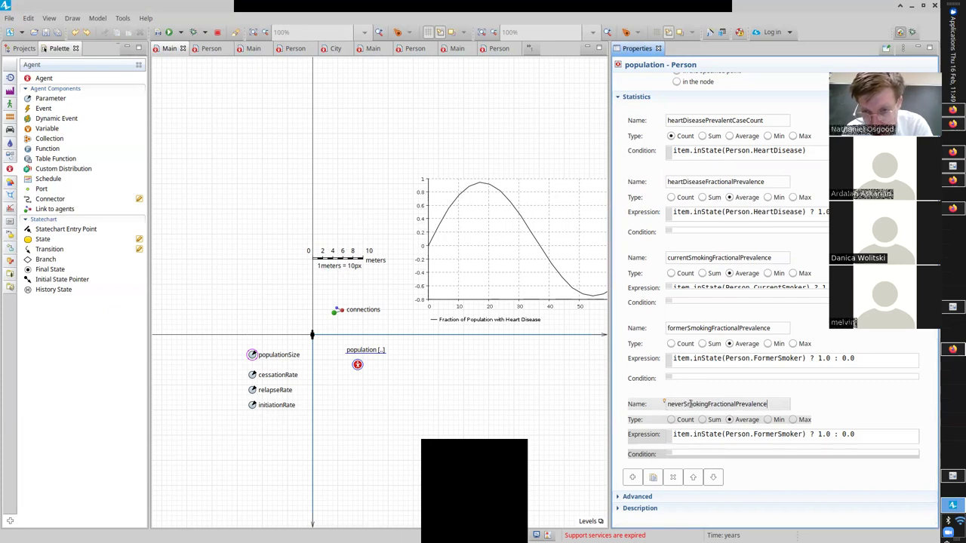
- Change FormerSmoker to NeverSmoker in the neverSmokingFractionalPrevalence expression and save the model
double_click(777, 435)
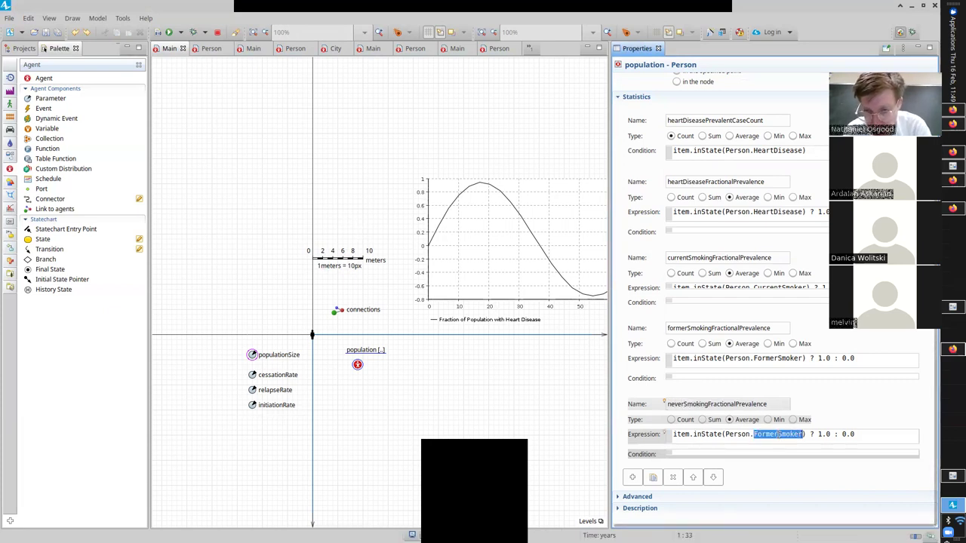
text(Never)
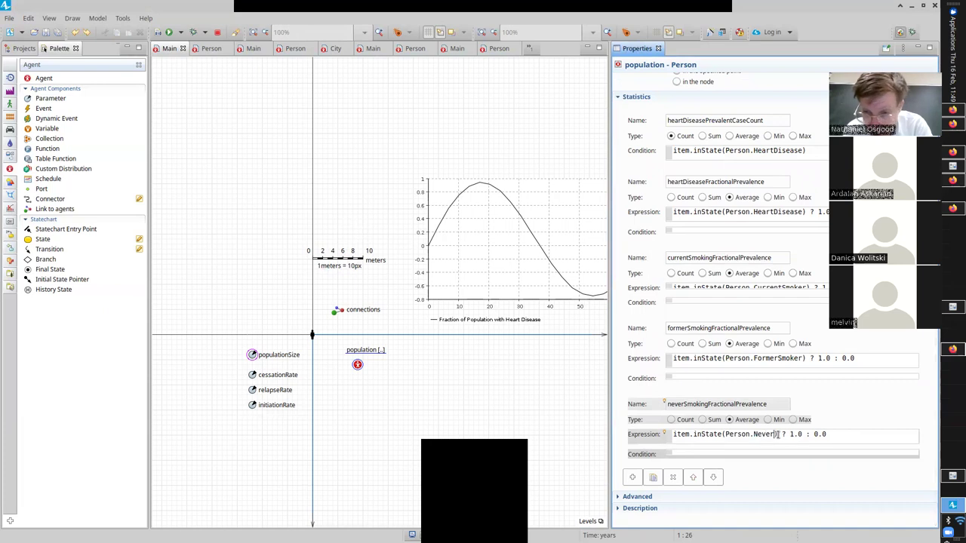
text(Smoker)
key(ctrl+s)
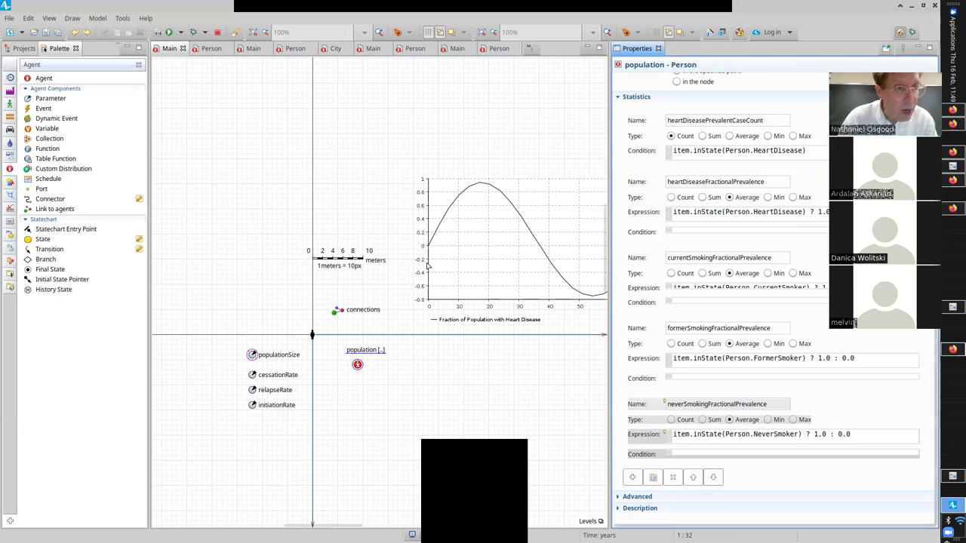
key(ctrl+s)
- Run the Population1000 experiment of the SmokingAndHeartDiseaseCMPT394V5 model
click(24, 49)
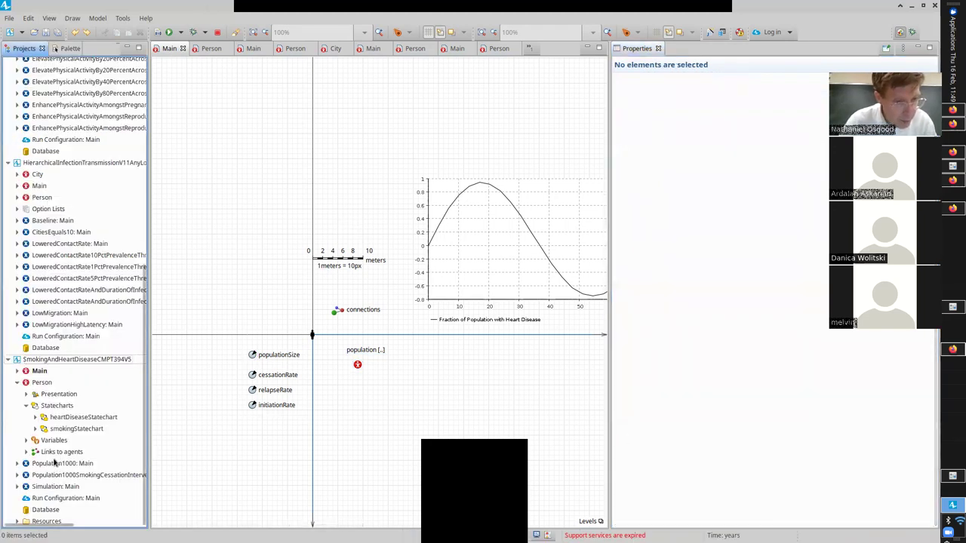
right_click(56, 464)
click(96, 434)
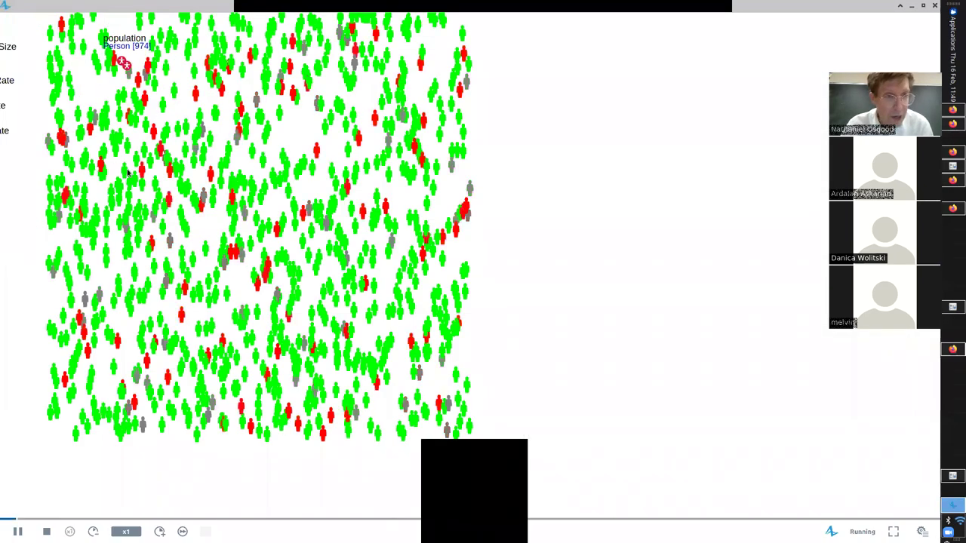
- Inspect the population's statistics in an enlarged inspection window of the running model and close the simulation
scroll(212, 303, down, 5)
scroll(123, 377, up, 7)
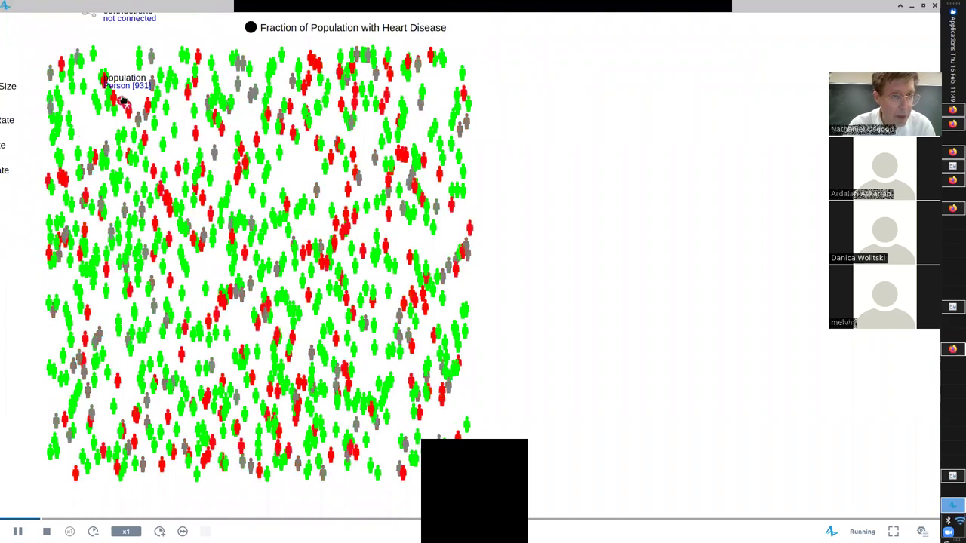
click(113, 89)
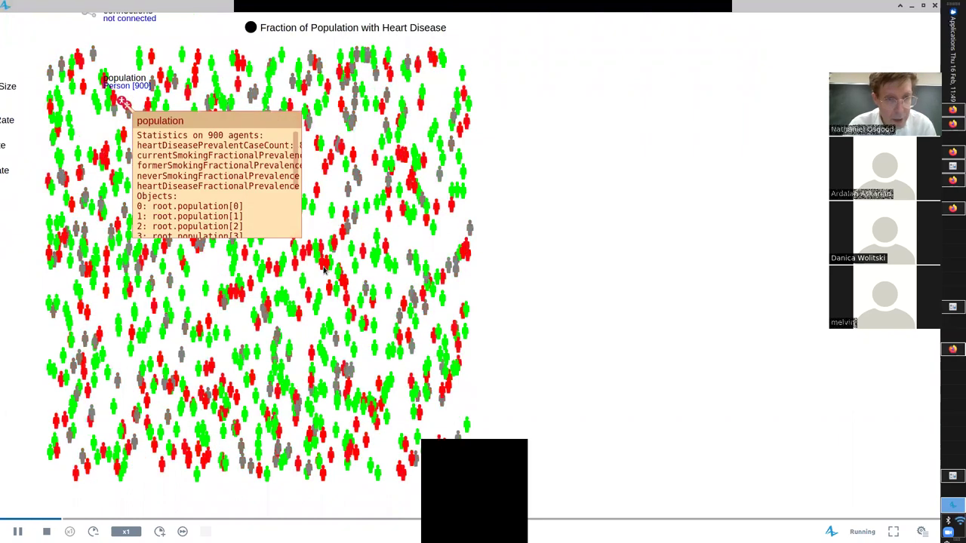
drag(297, 233, 666, 353)
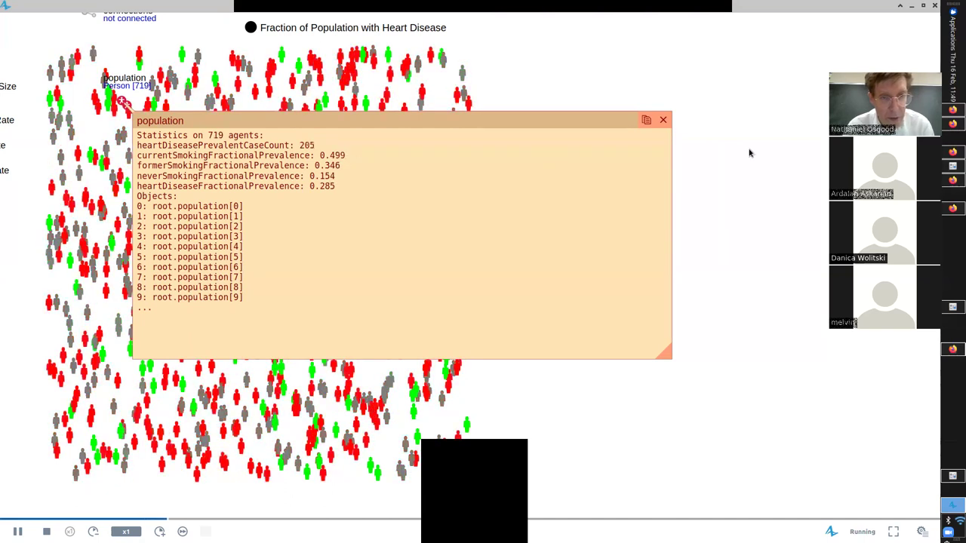
click(934, 5)
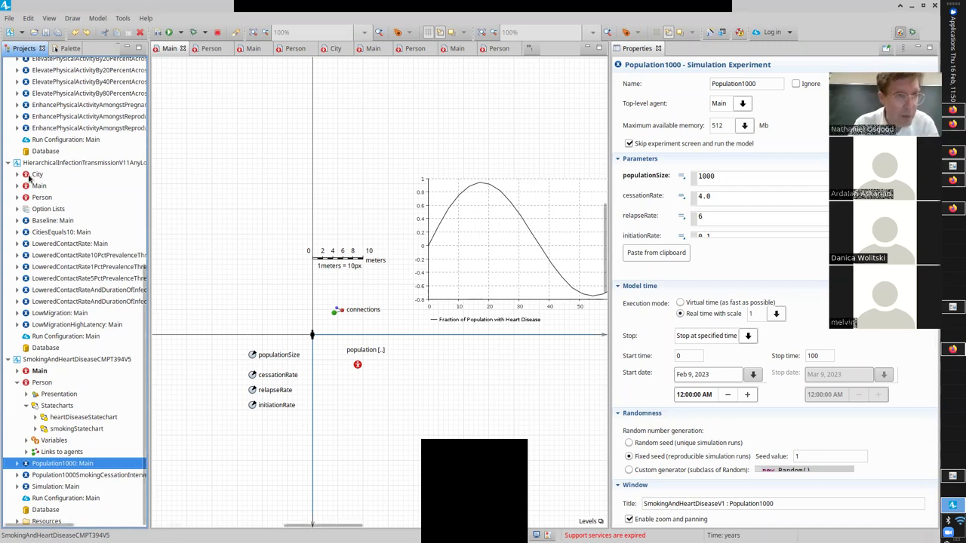
- Add a time plot to Main above the heart disease chart
click(61, 49)
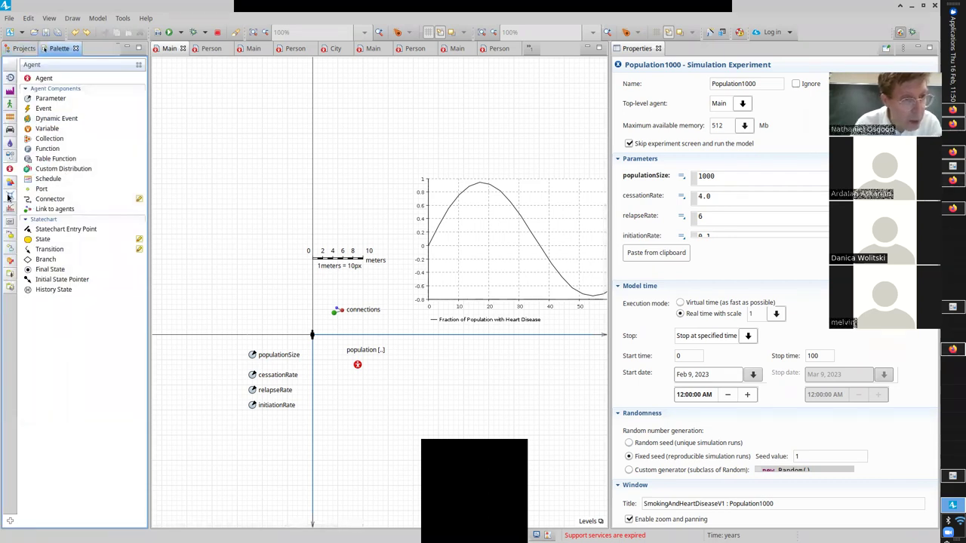
click(9, 195)
drag(47, 187, 414, 69)
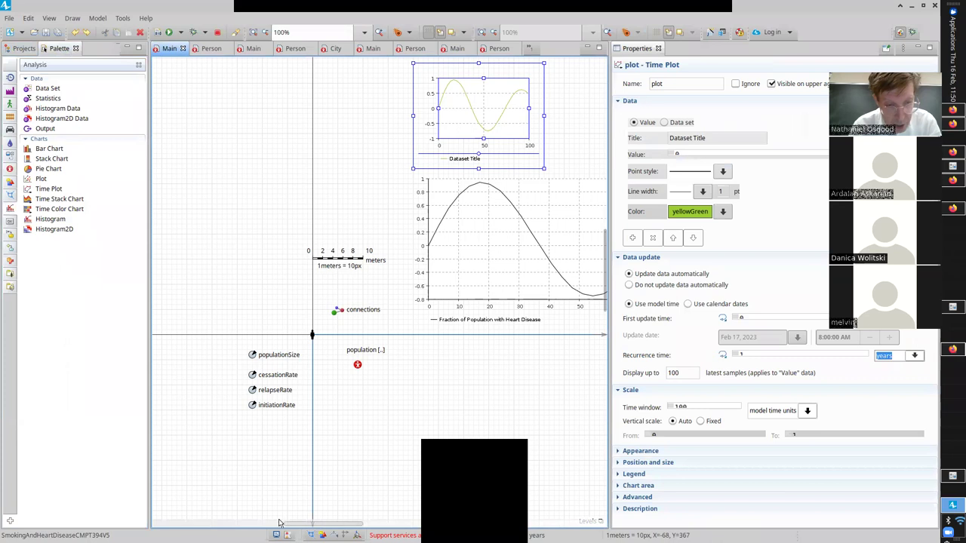
- Enlarge the new time plot so it is about as wide as the heart disease chart below it
click(305, 522)
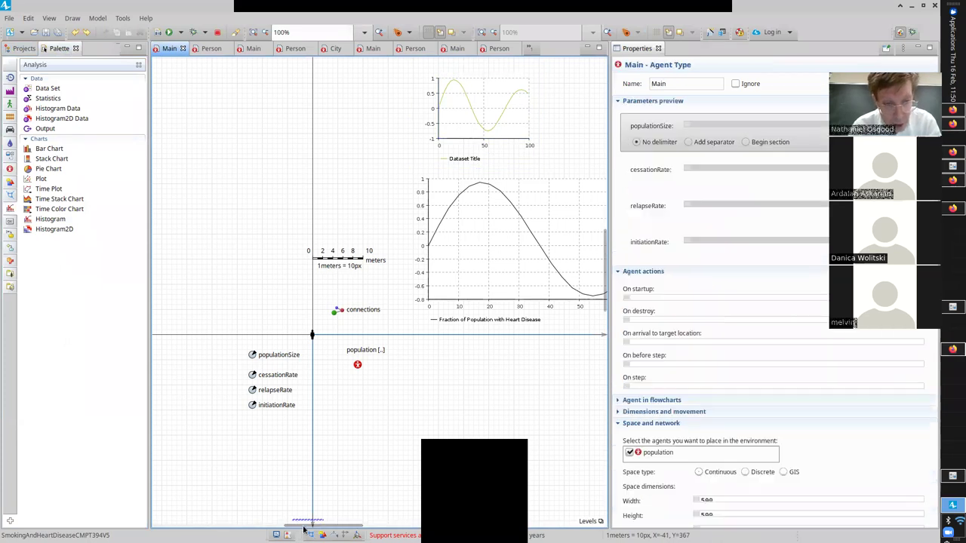
drag(309, 526, 378, 526)
click(267, 89)
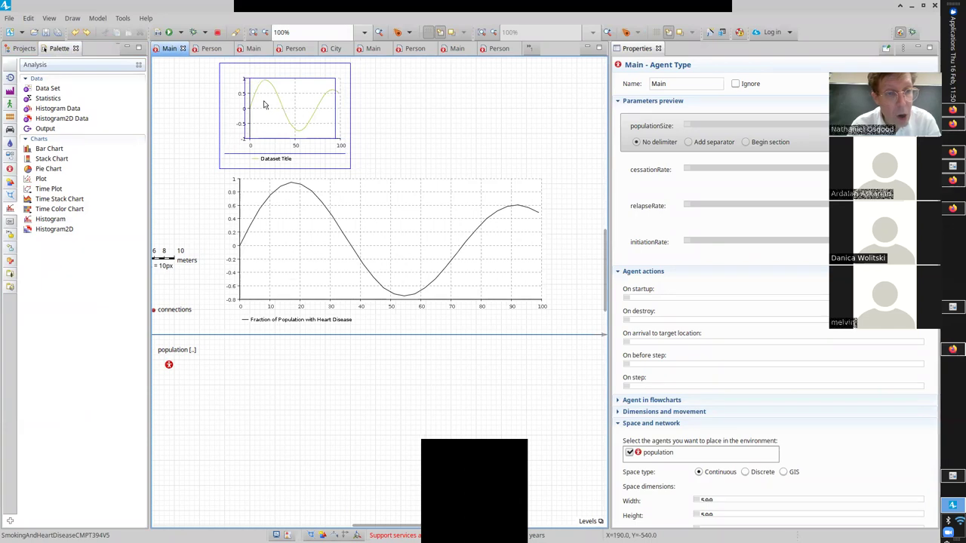
click(252, 110)
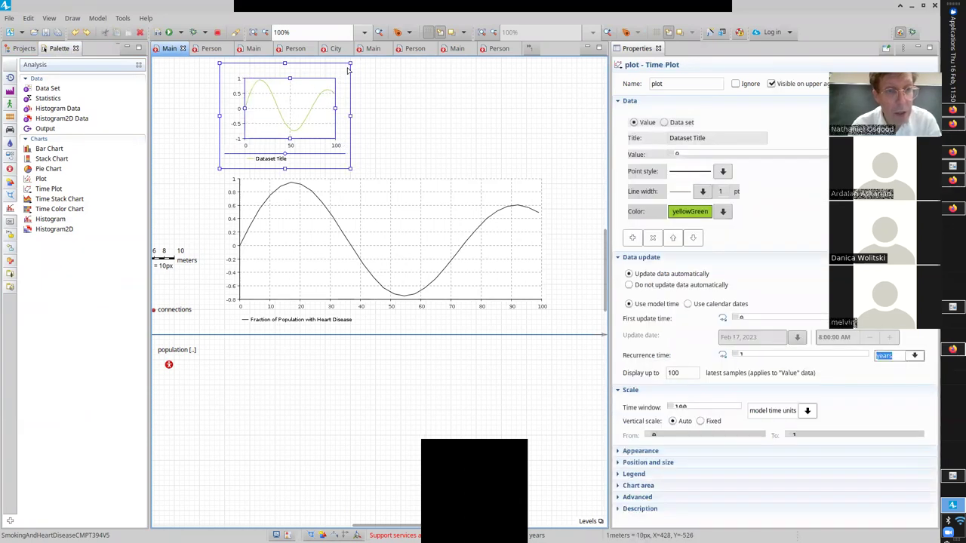
drag(350, 63, 548, 11)
drag(604, 302, 603, 198)
- Rename the new time plot as smokingStatusTimeplot
click(642, 84)
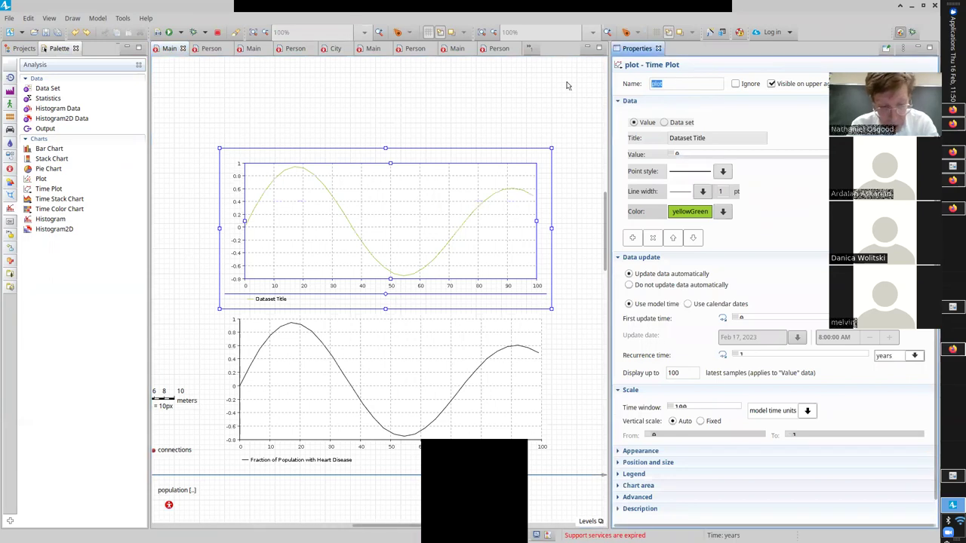
text(smokingStatus)
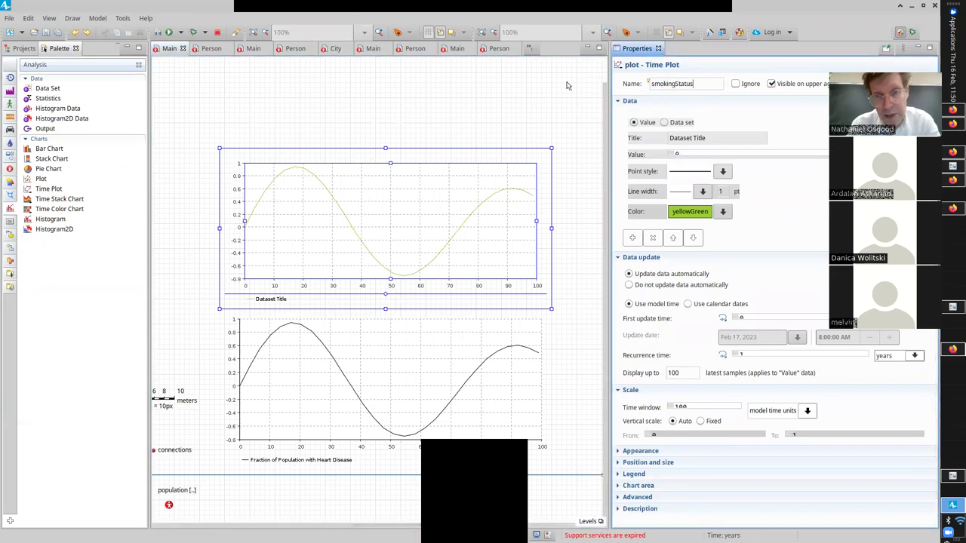
text(Timeplo)
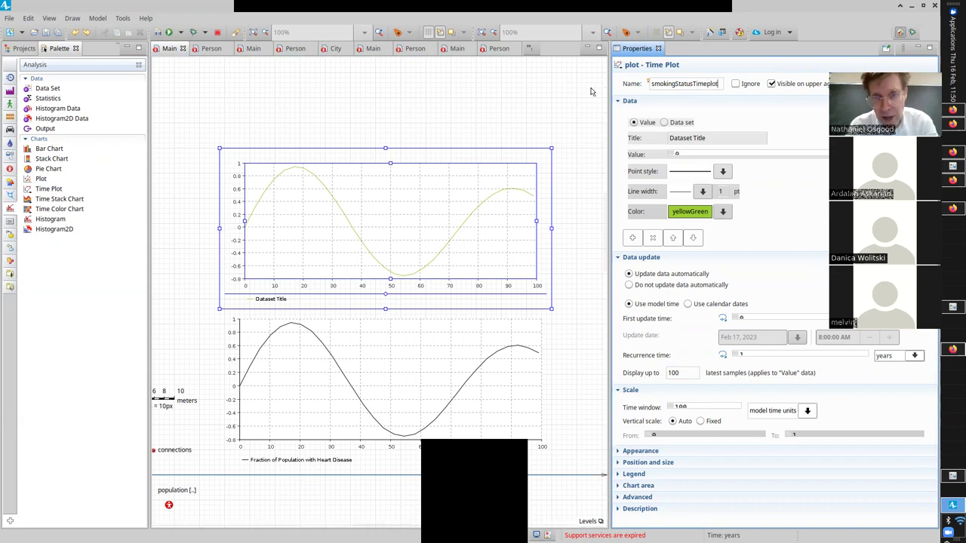
text(t)
key(Return)
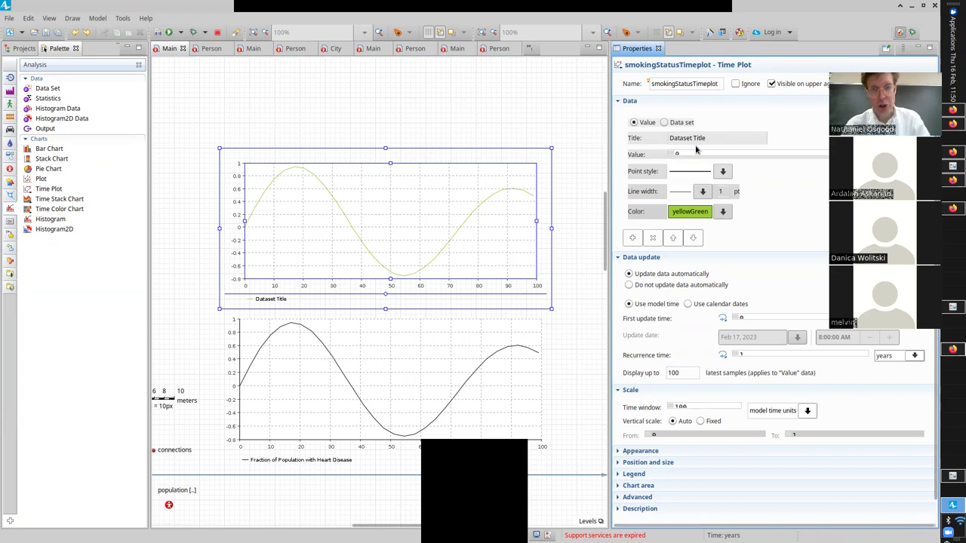
- Title the time plot's data item NeverSmoker and set its color to lime
click(696, 153)
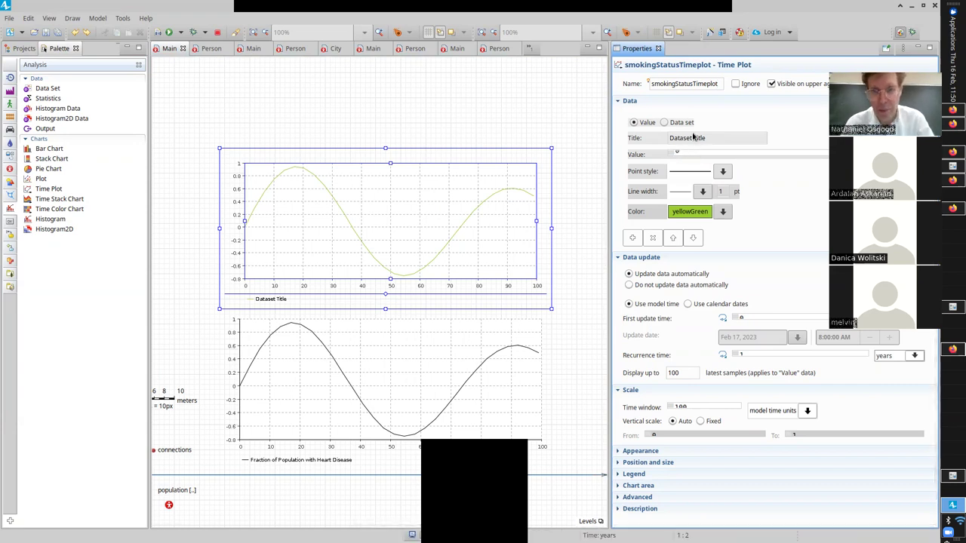
triple_click(713, 138)
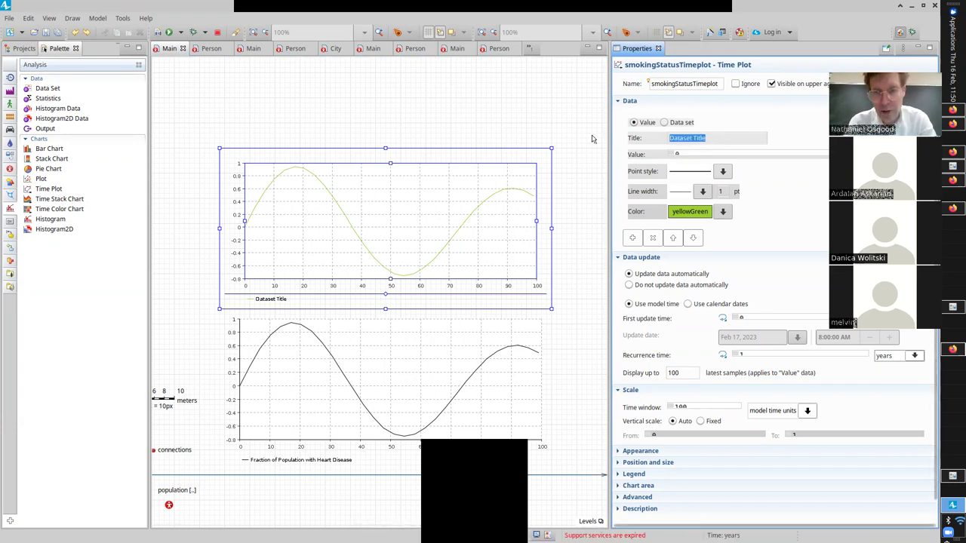
text(NeverSmoker)
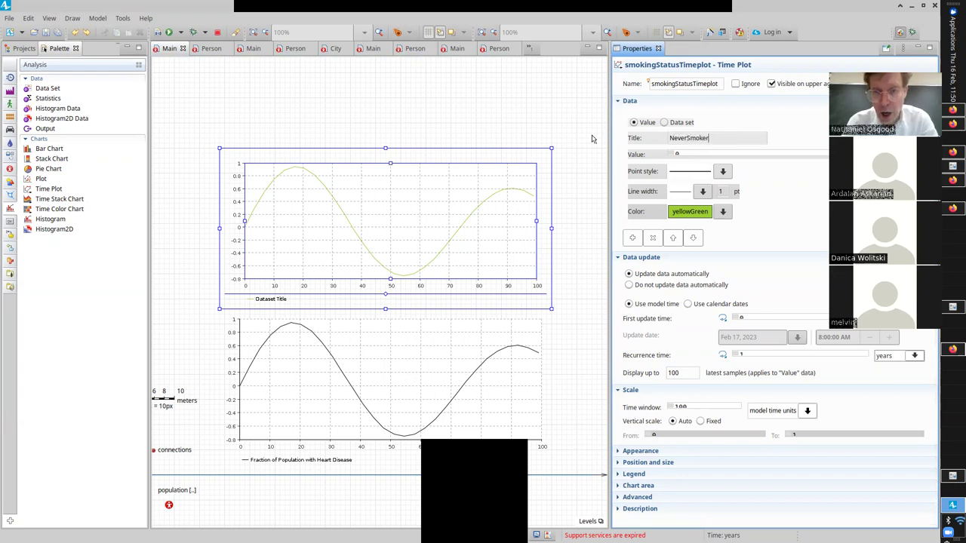
click(722, 212)
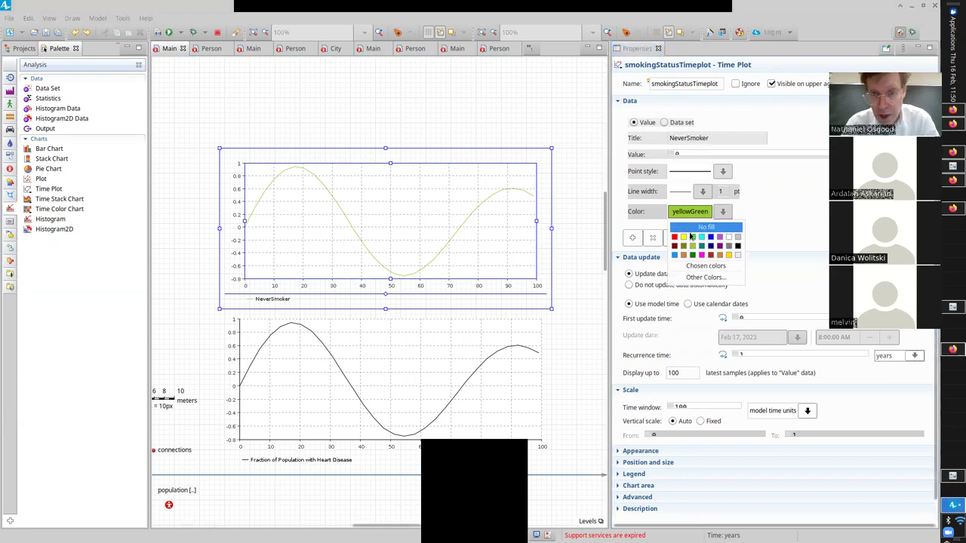
click(691, 237)
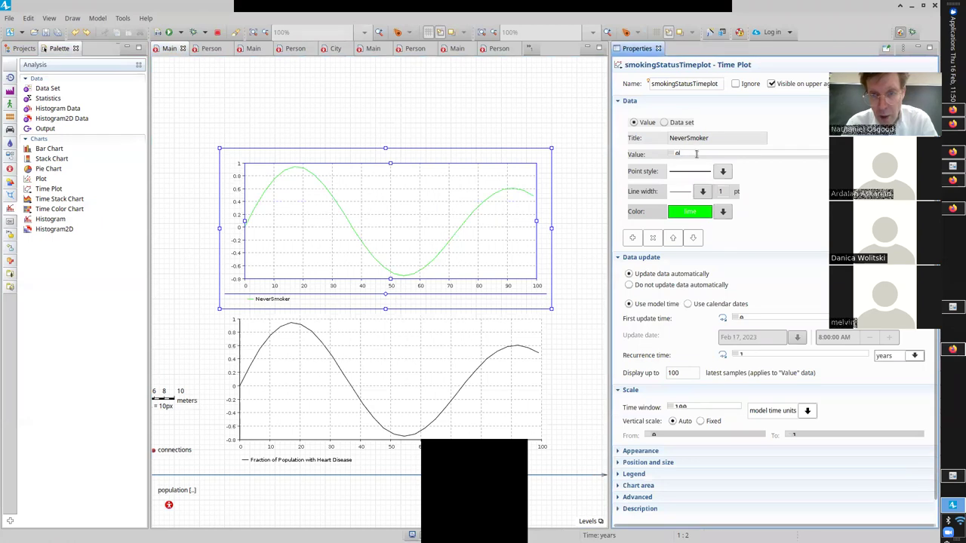
- Retitle the data item of smokingStatusTimeplot as Prevalence of Never Smoking
click(650, 159)
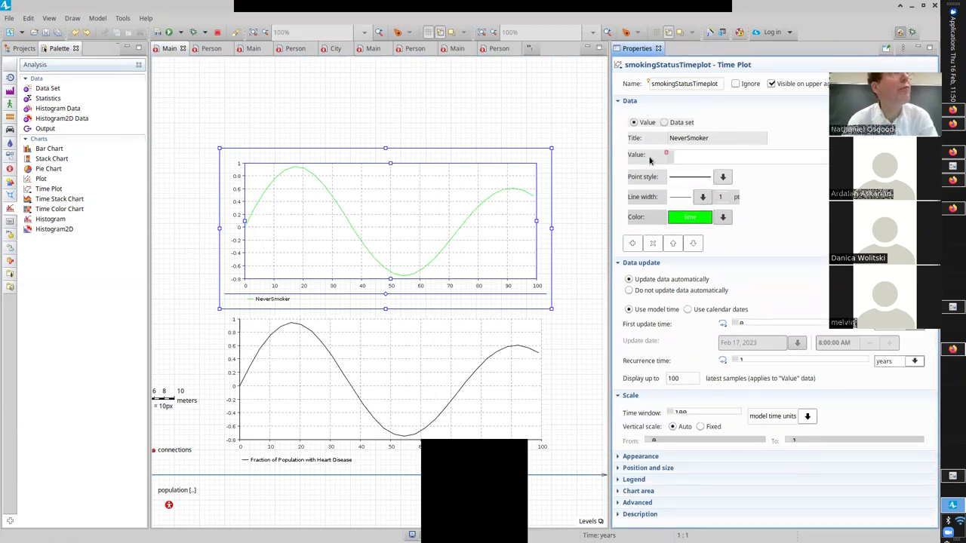
click(710, 138)
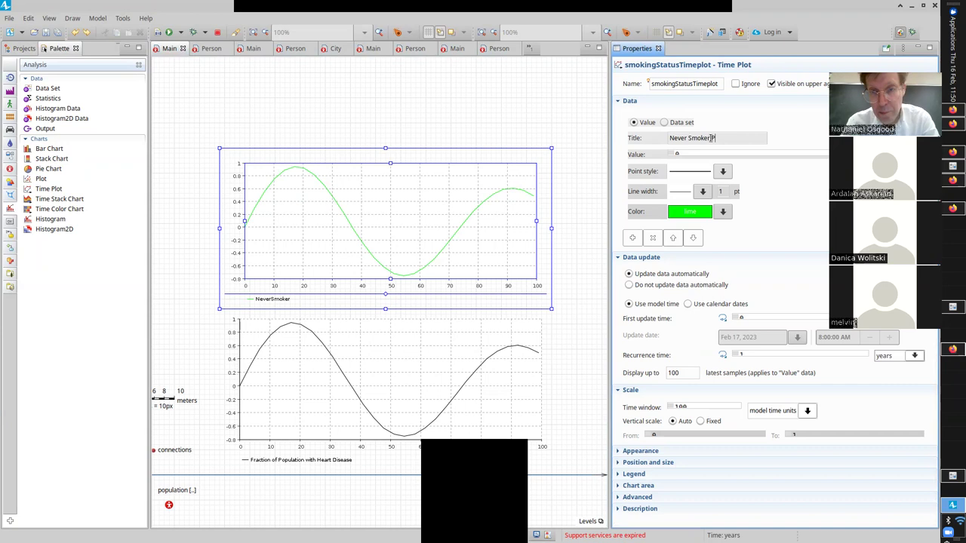
double_click(710, 138)
key(ctrl+x)
key(Home)
key(ctrl+v)
text(of)
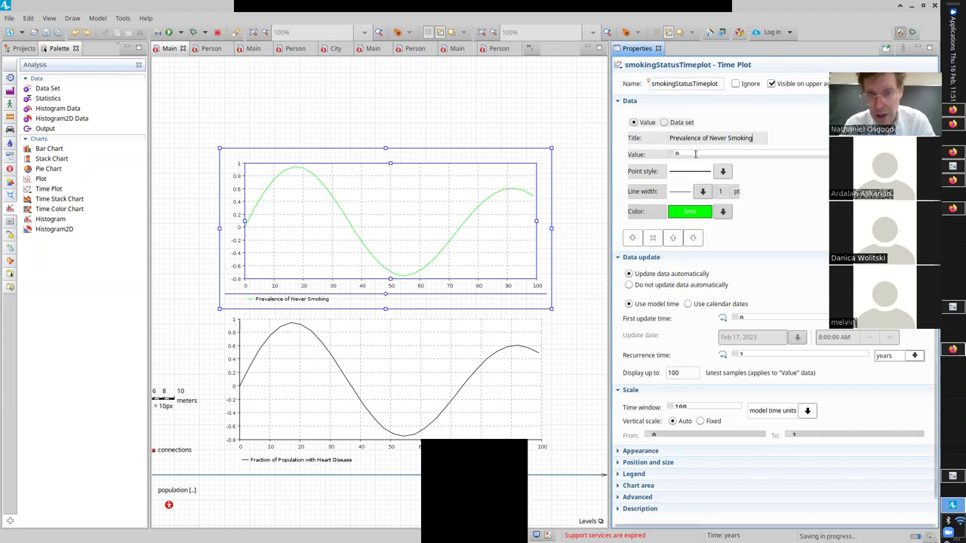
- Set the value of the Prevalence of Never Smoking item to population.neverSmokingFractionalPrevalence and save the model
click(695, 153)
double_click(695, 154)
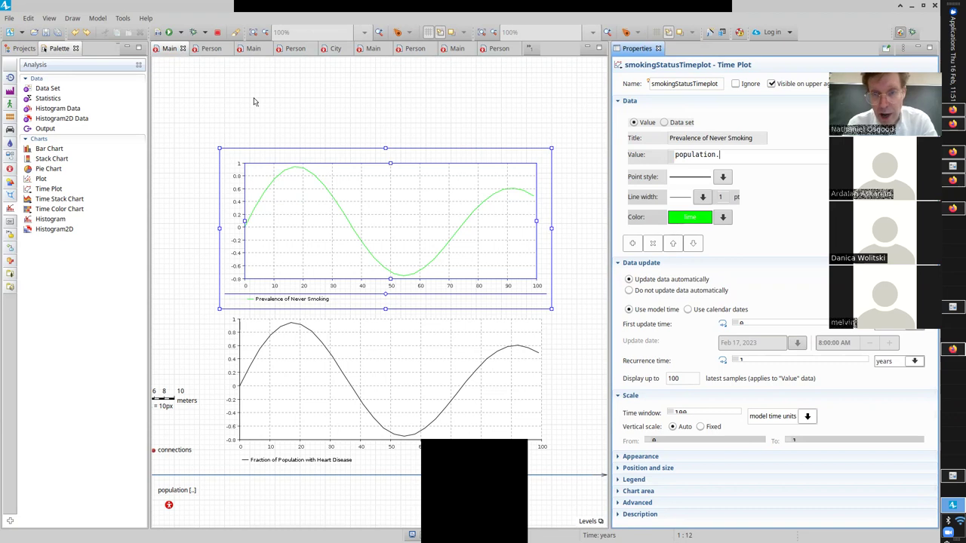
key(ctrl+space)
key(ctrl+s)
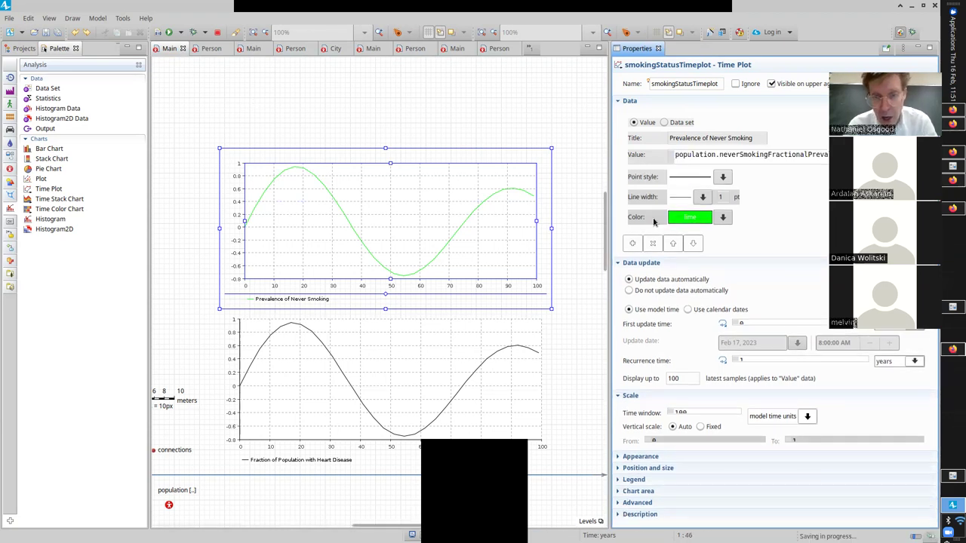
- Add a second data item to smokingStatusTimeplot
click(691, 155)
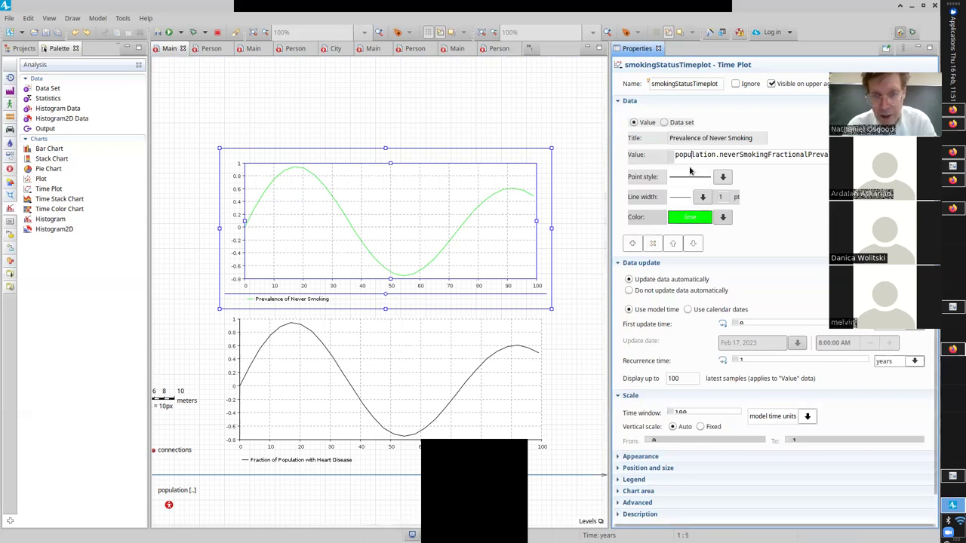
click(632, 244)
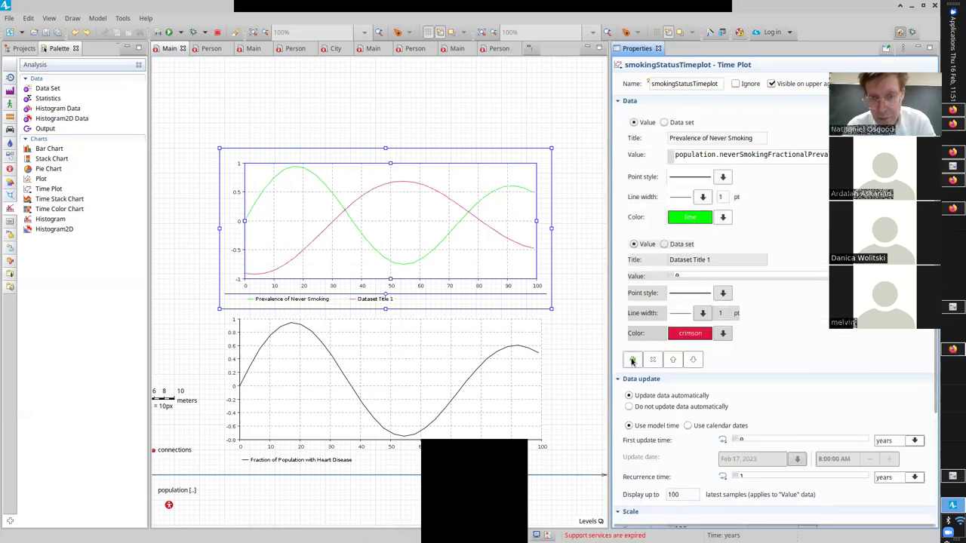
- Add a third data item to smokingStatusTimeplot and title the second one Prevalence of Current Smoking
triple_click(716, 139)
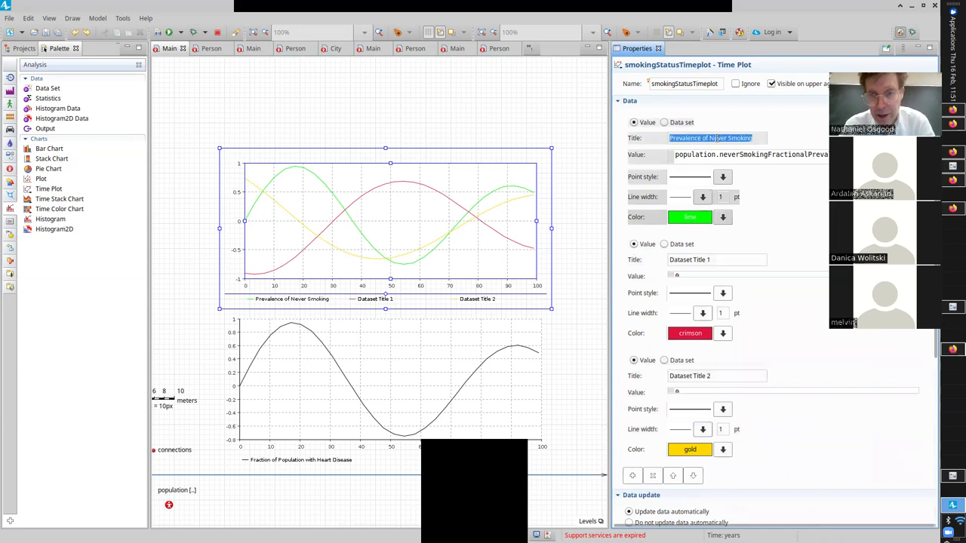
triple_click(713, 259)
key(ctrl+v)
double_click(713, 259)
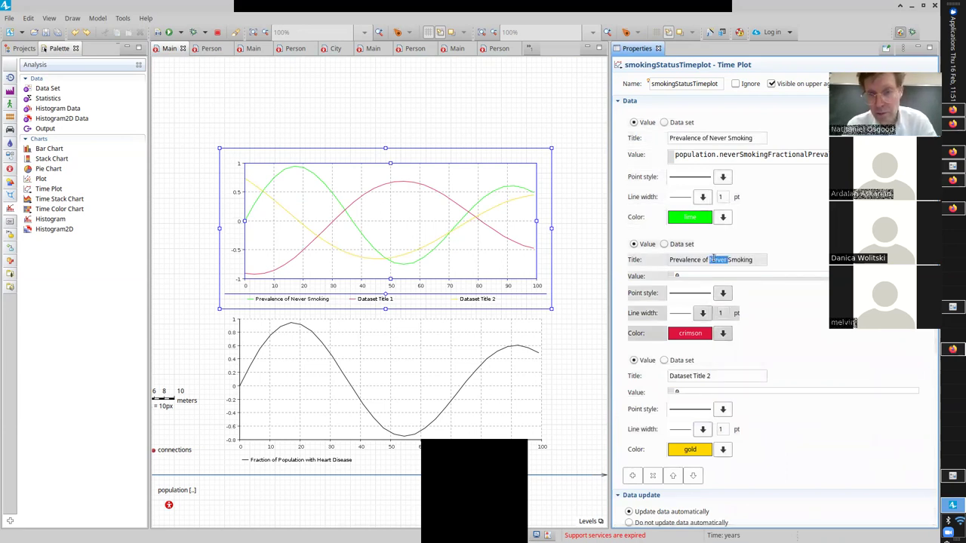
text(Current)
- Title the third data item of smokingStatusTimeplot Prevalence of Former Smoking
triple_click(713, 259)
key(ctrl+c)
drag(669, 376, 707, 376)
key(ctrl+v)
key(BackSpace)
key(ctrl+Left)
key(ctrl+shift+Left)
key(BackSpace)
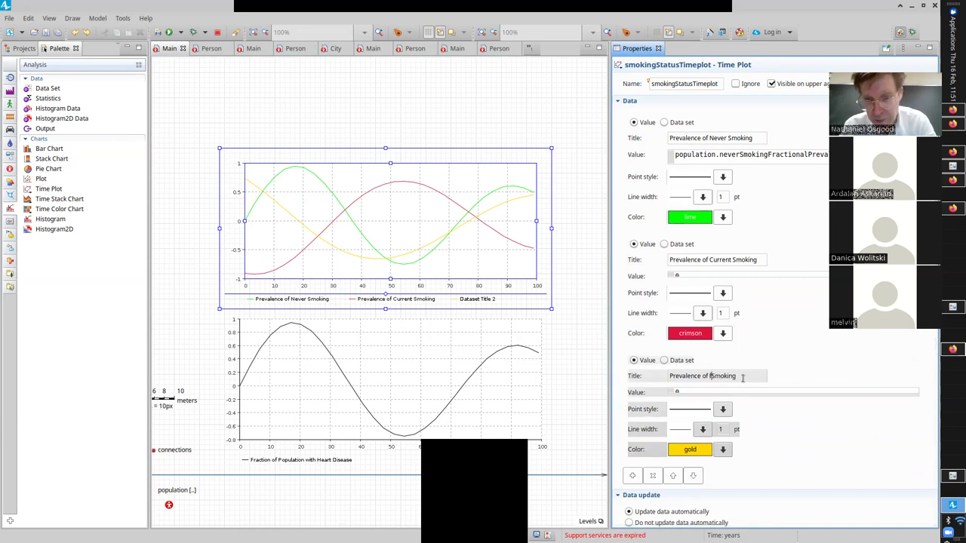
text(fpr)
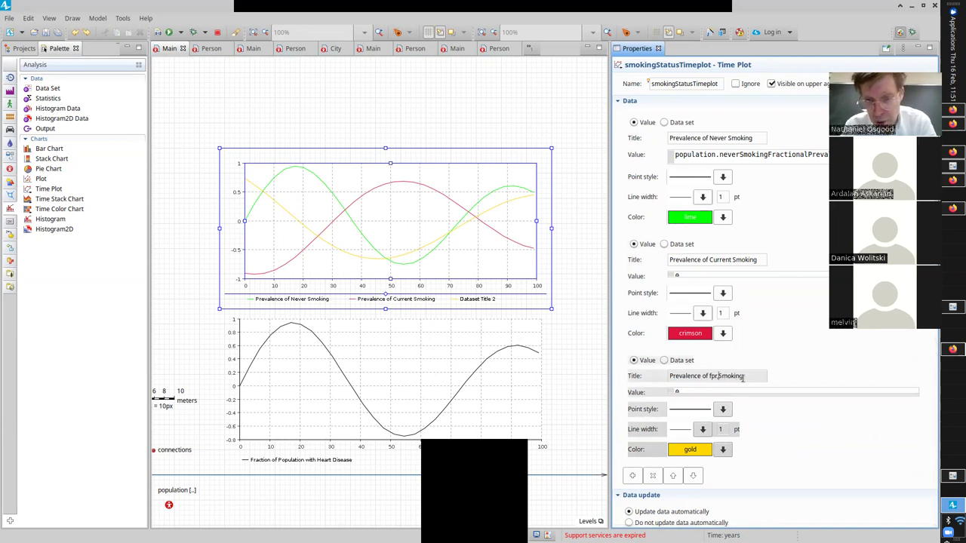
key(BackSpace)
key(BackSpace)
key(BackSpace)
text(Former)
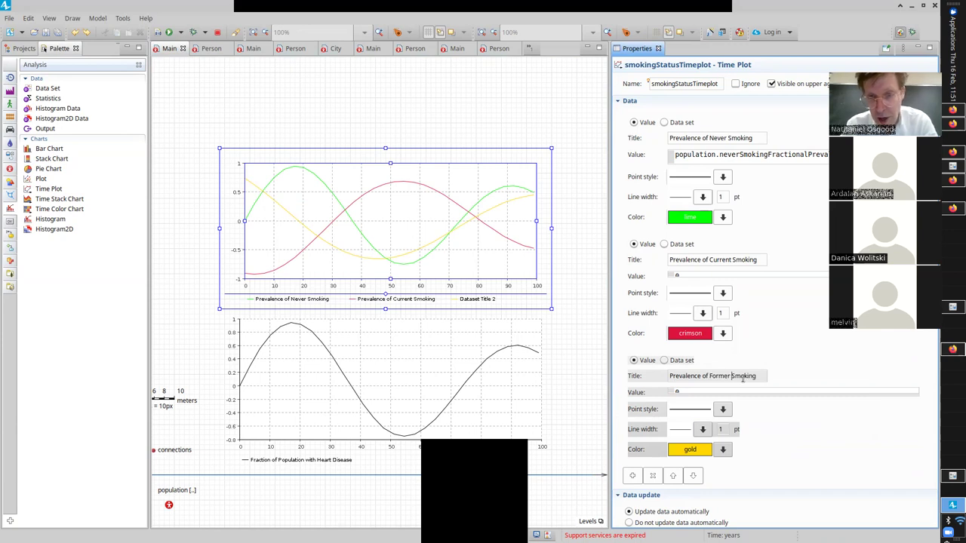
- Set the value of the Prevalence of Current Smoking item to population.currentSmokingFractionalPrevalence()
click(705, 154)
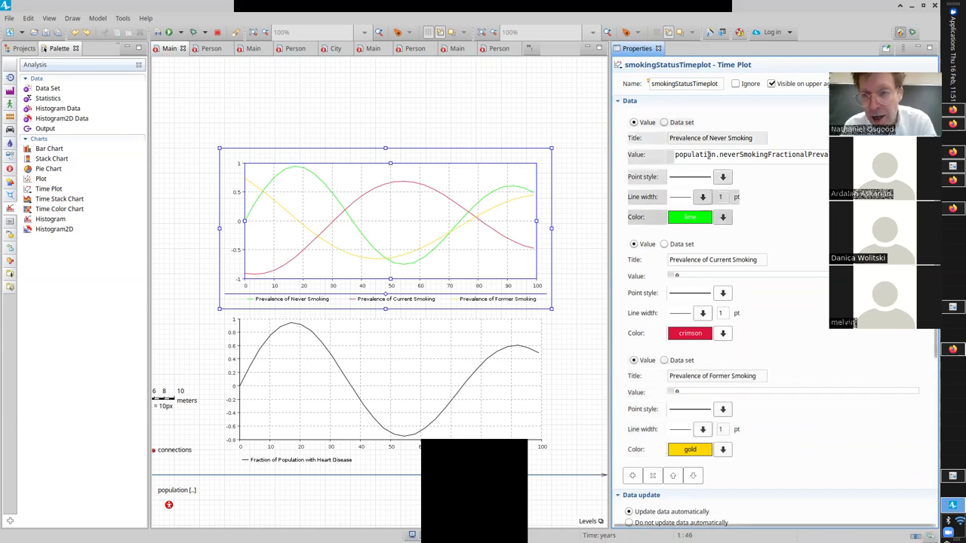
key(ctrl+a)
click(711, 273)
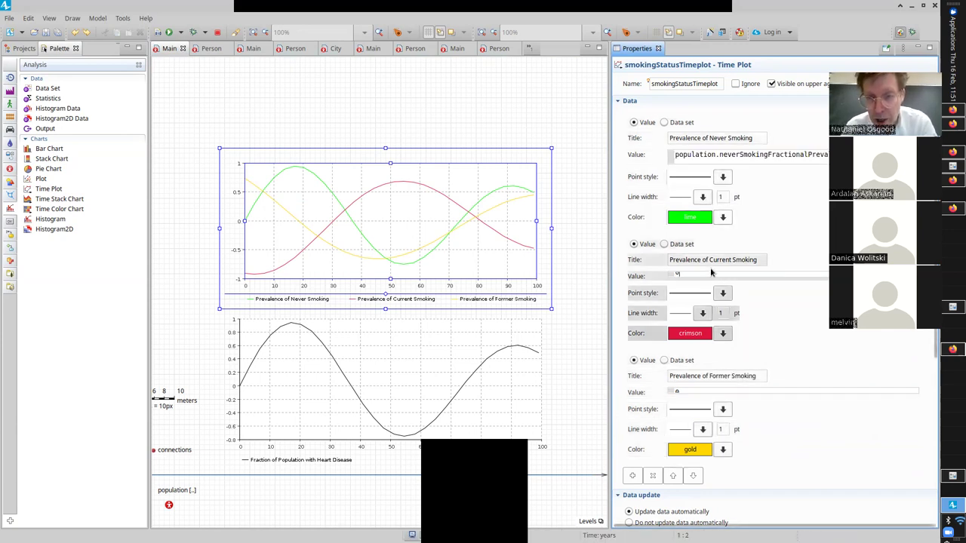
key(ctrl+v)
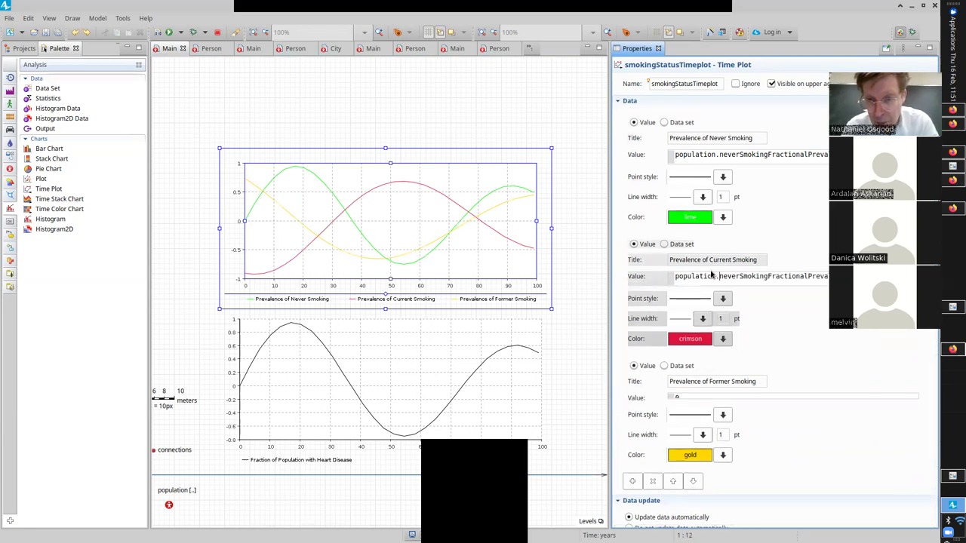
key(shift+End)
text(cu)
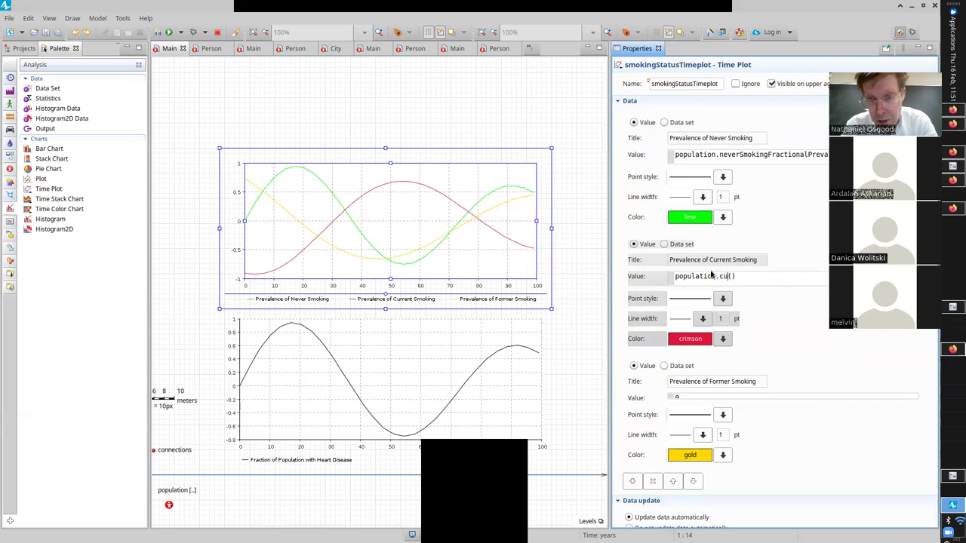
text(rren)
key(ctrl+space)
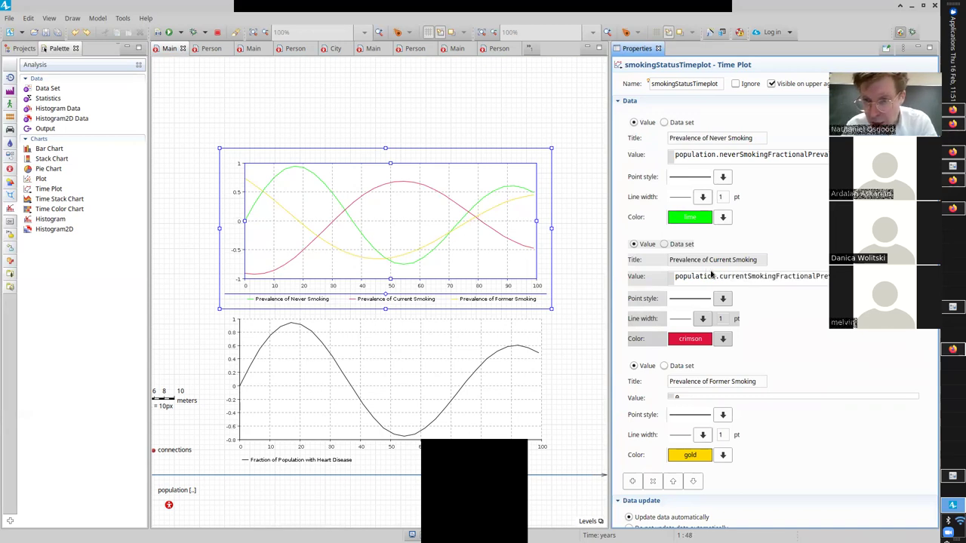
- Set the value of the Prevalence of Former Smoking item to population.formerSmokingFractionalPrevalence() and save the model
click(692, 397)
text(popul)
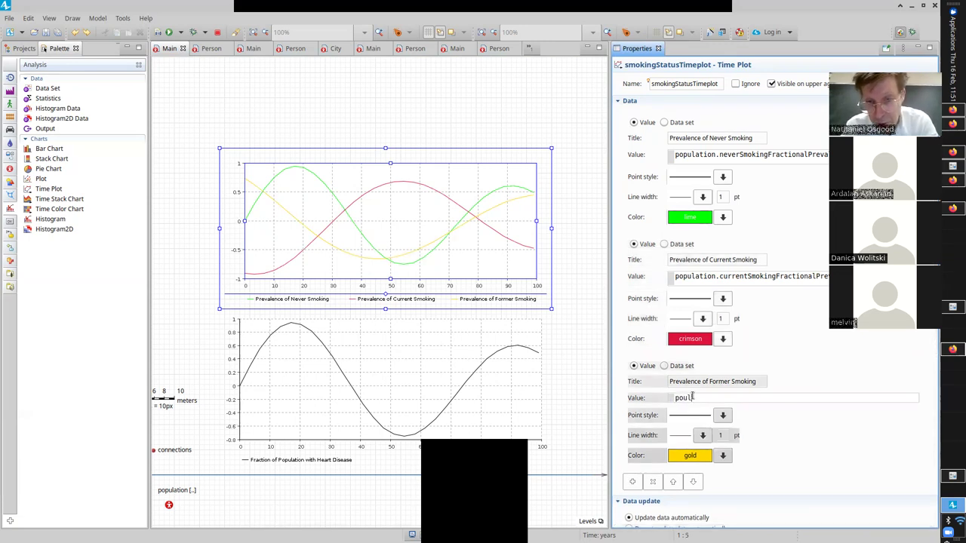
text(ation.)
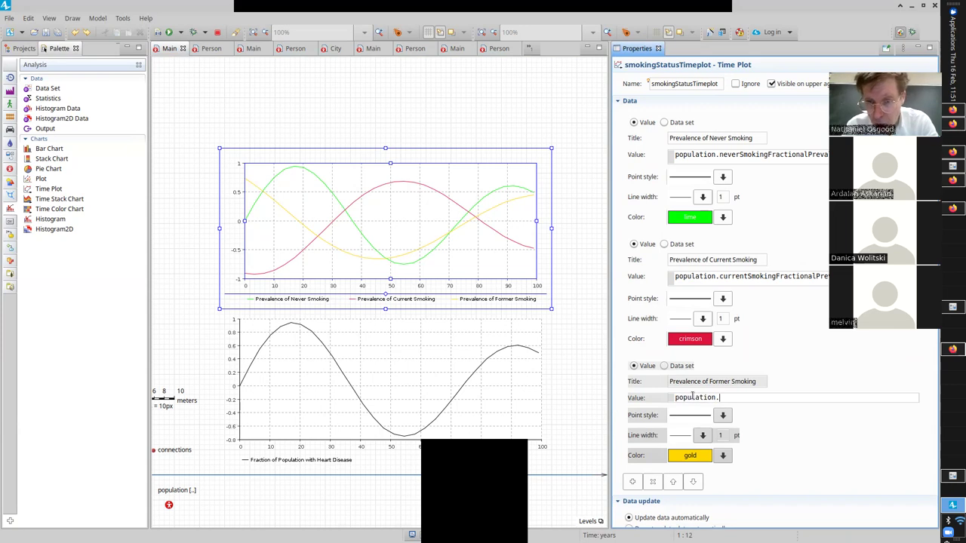
text(formerS)
key(ctrl+space)
key(ctrl+s)
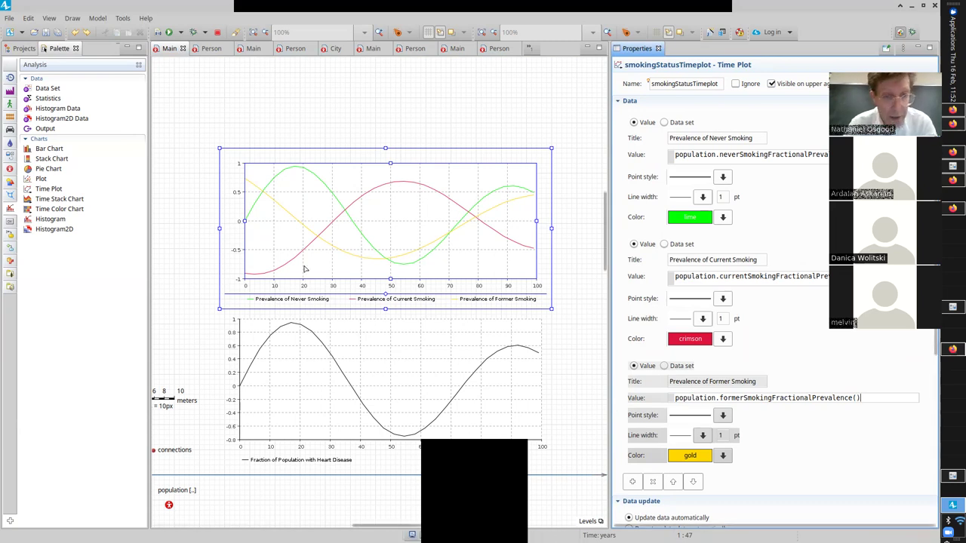
scroll(807, 400, down, 3)
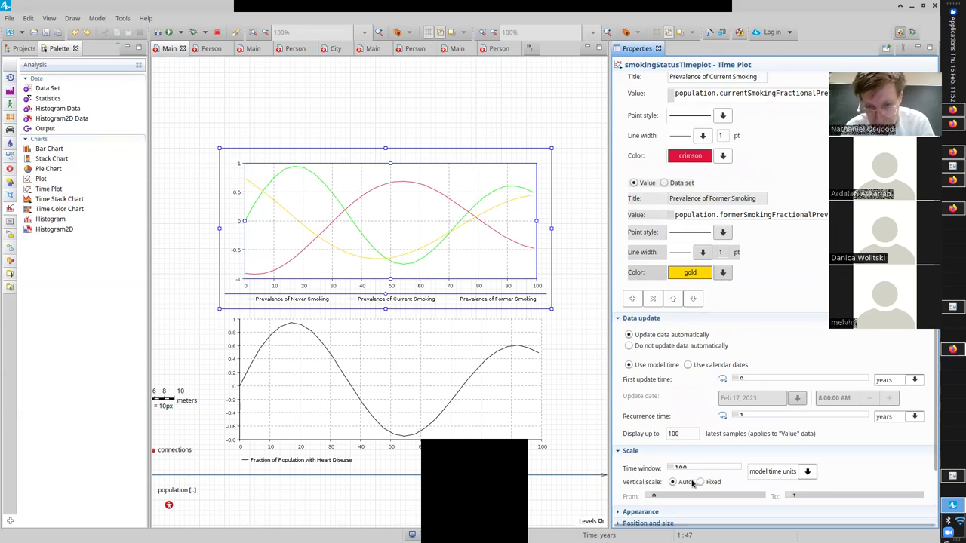
key(ctrl+s)
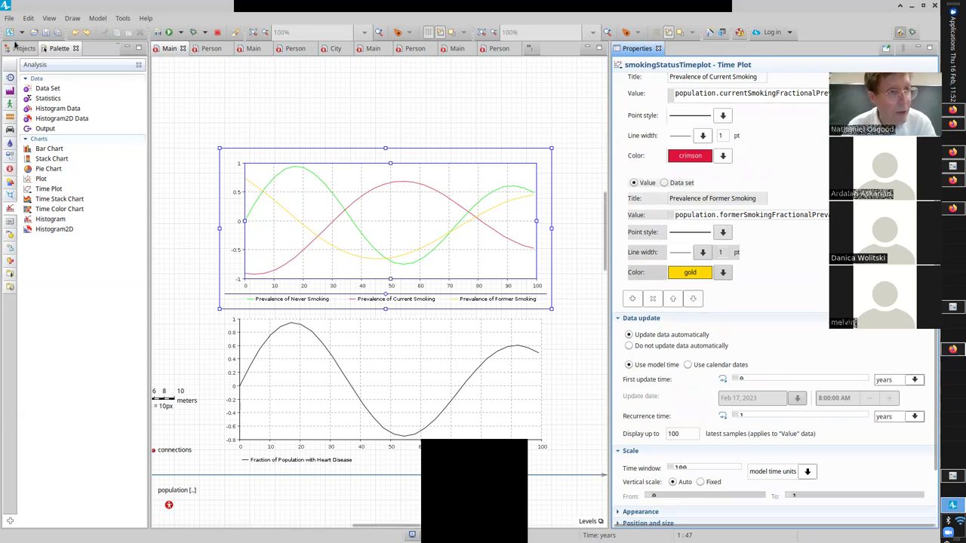
- Run the Population1000 experiment at x10 speed and view the smoking prevalence plot
click(23, 47)
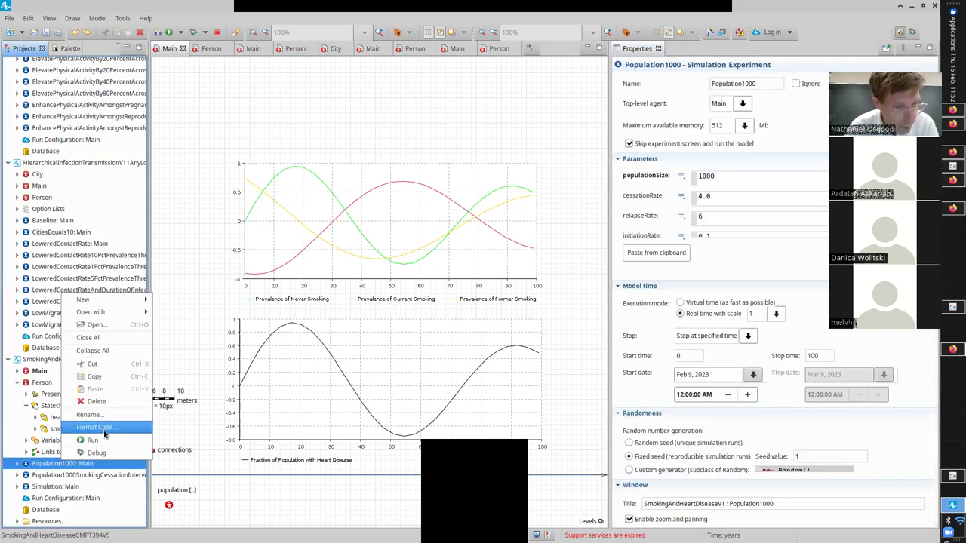
click(104, 440)
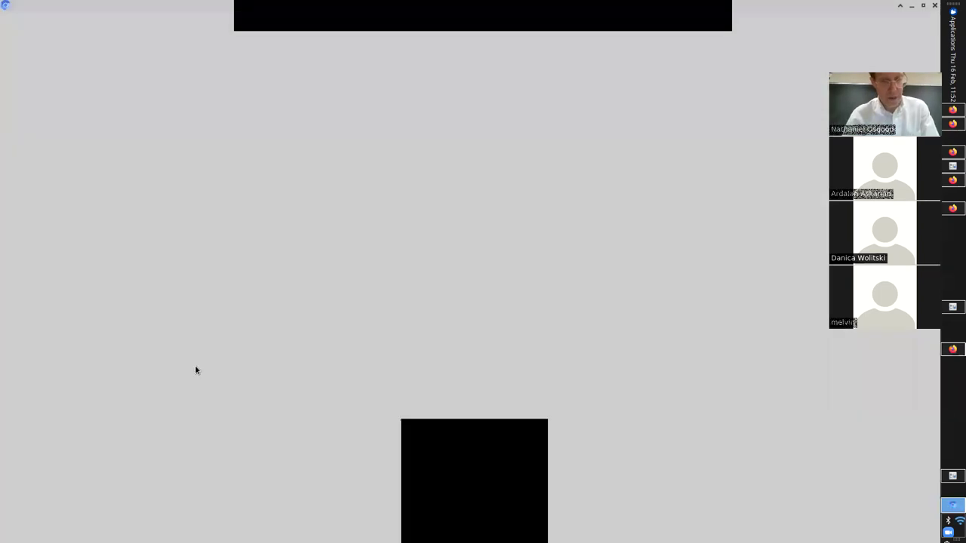
scroll(314, 143, up, 10)
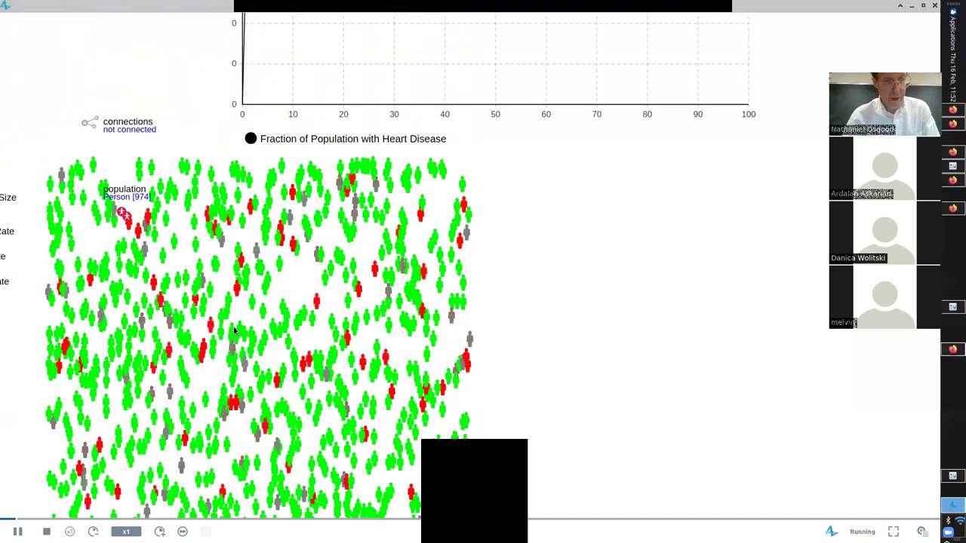
scroll(314, 142, up, 5)
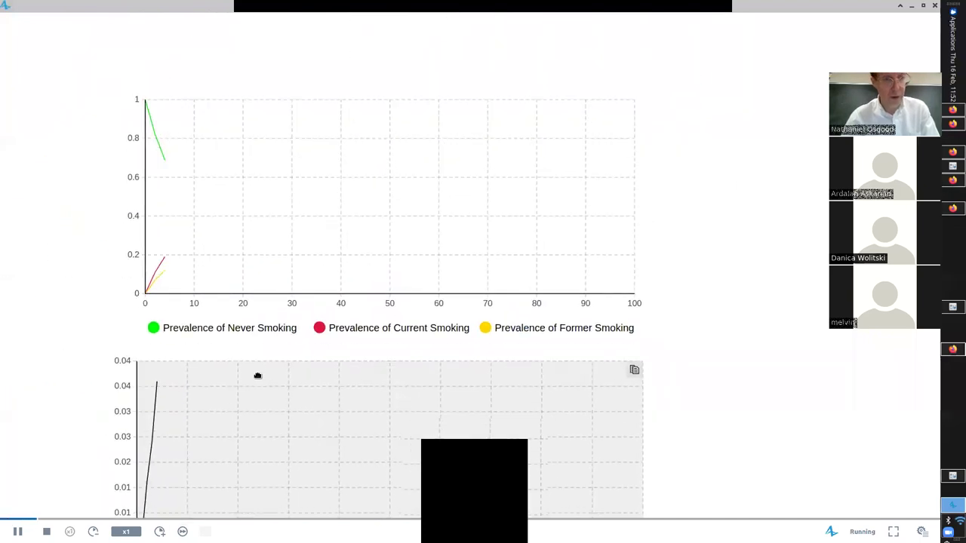
click(159, 531)
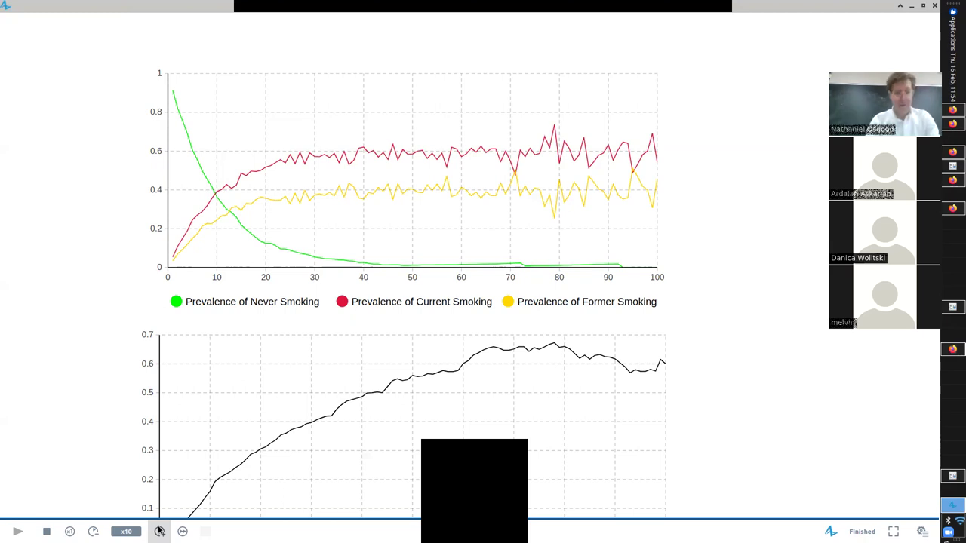
- Compare the Person agent's smoking and heart disease statecharts with the simulation plots, and close the simulation window
key(alt+Tab)
key(alt+Tab)
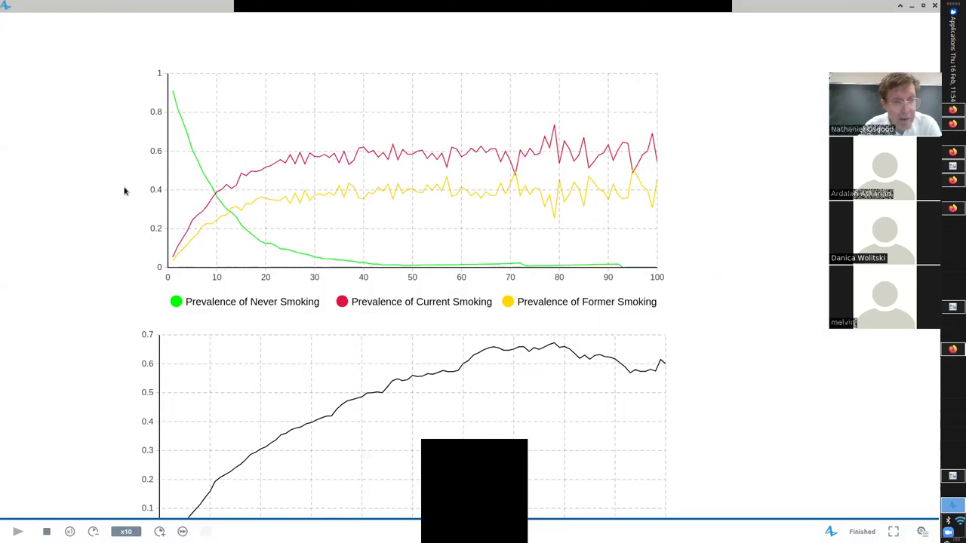
key(alt+Tab)
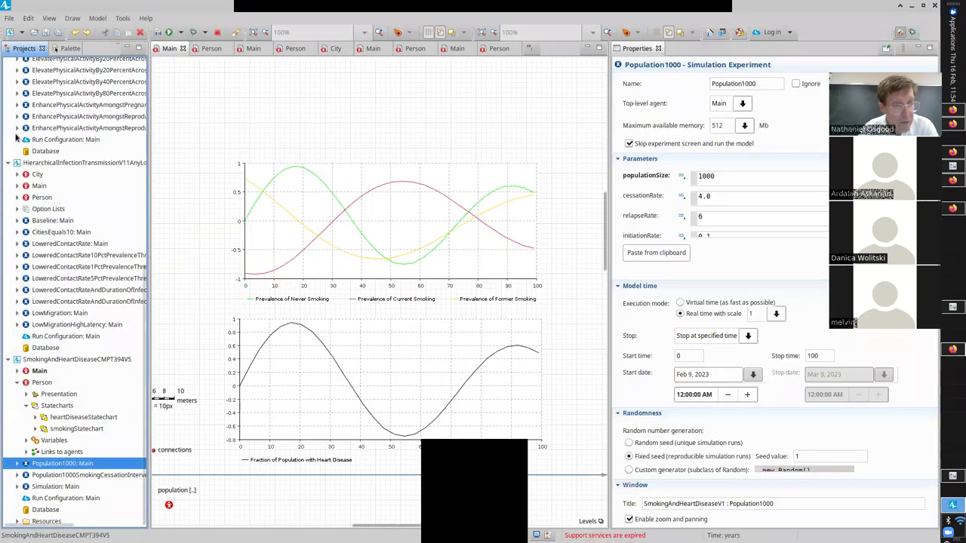
click(40, 383)
double_click(39, 384)
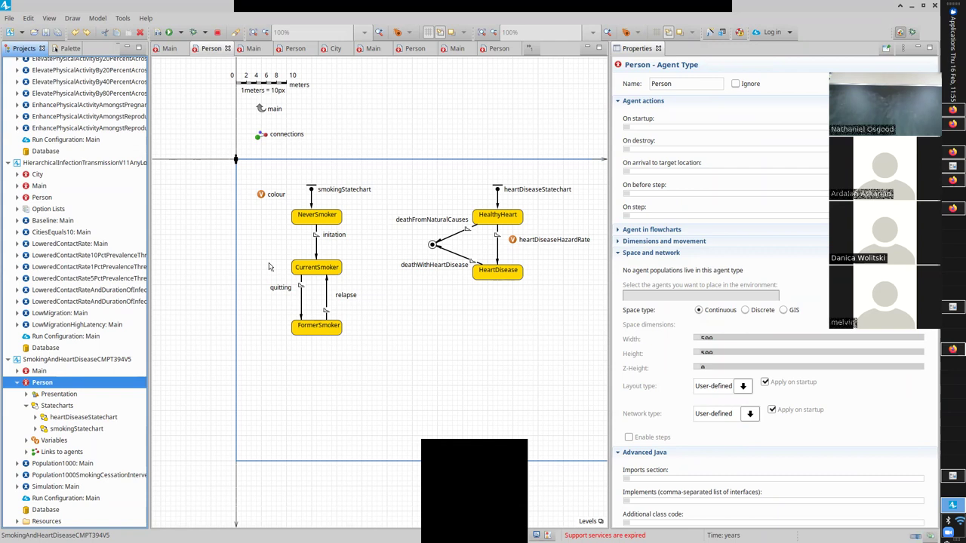
key(alt+Tab)
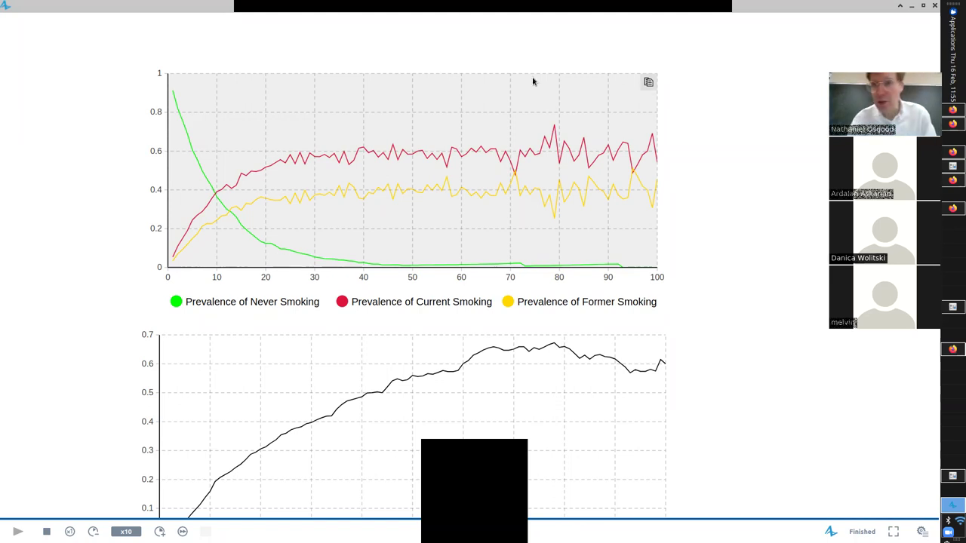
click(934, 6)
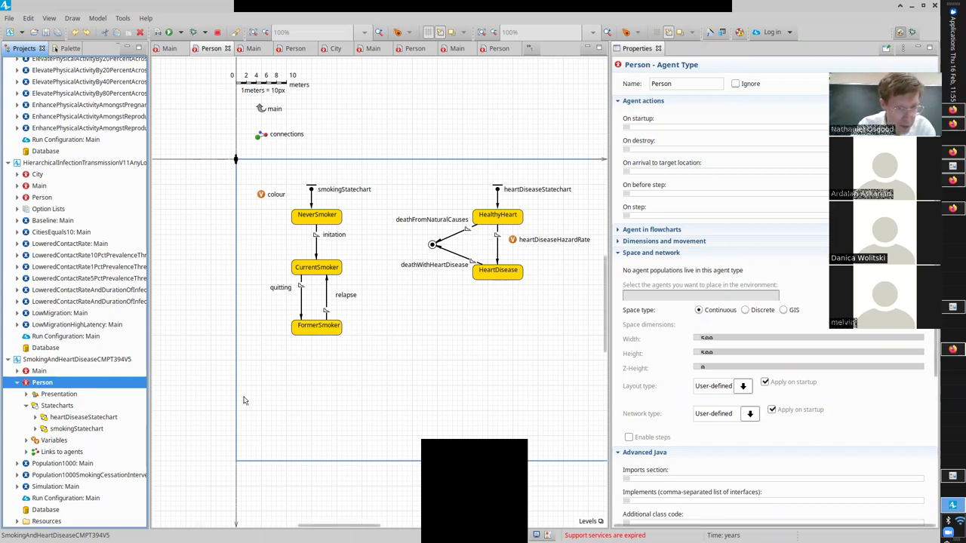
- Duplicate the Population1000 experiment within the SmokingAndHeartDiseaseCMPT394V5 model and select the copy
right_click(33, 477)
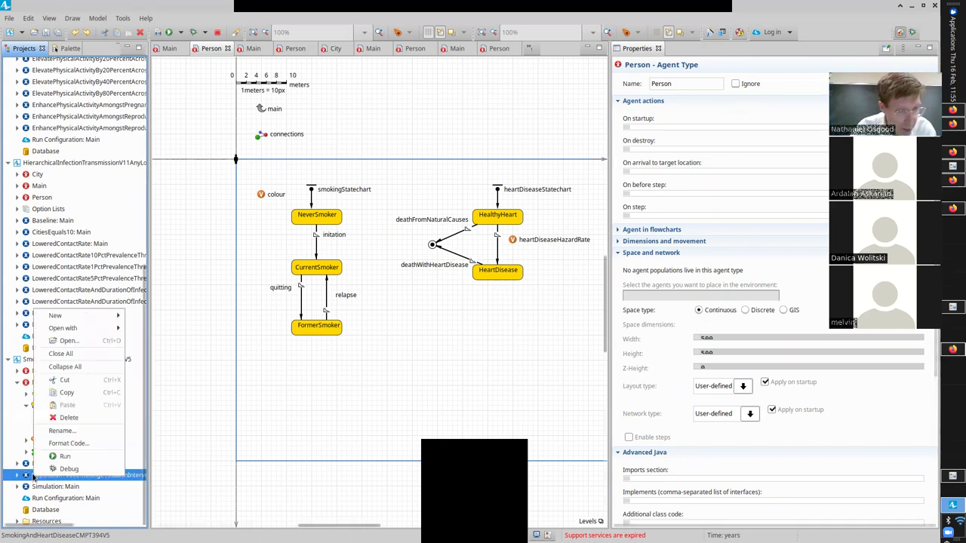
click(77, 395)
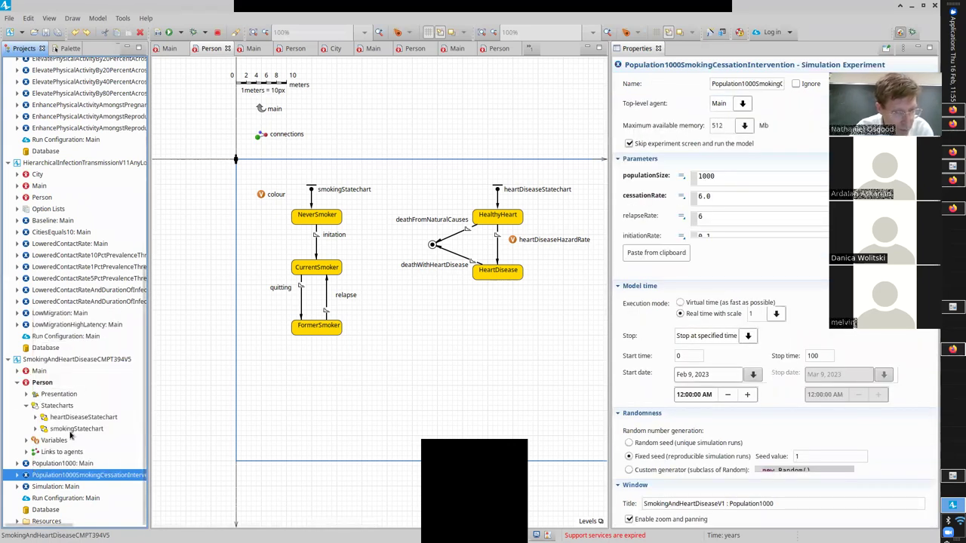
click(62, 465)
right_click(63, 466)
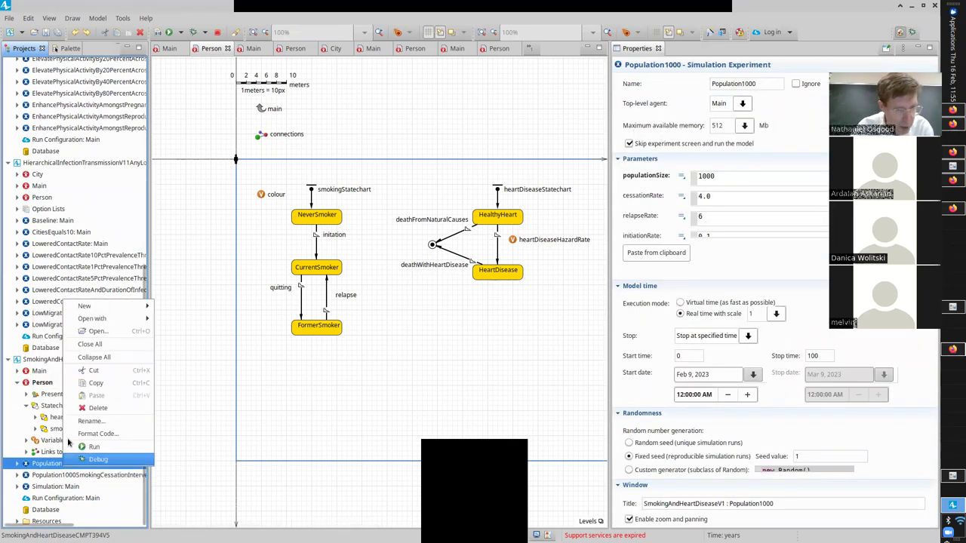
click(75, 384)
right_click(62, 362)
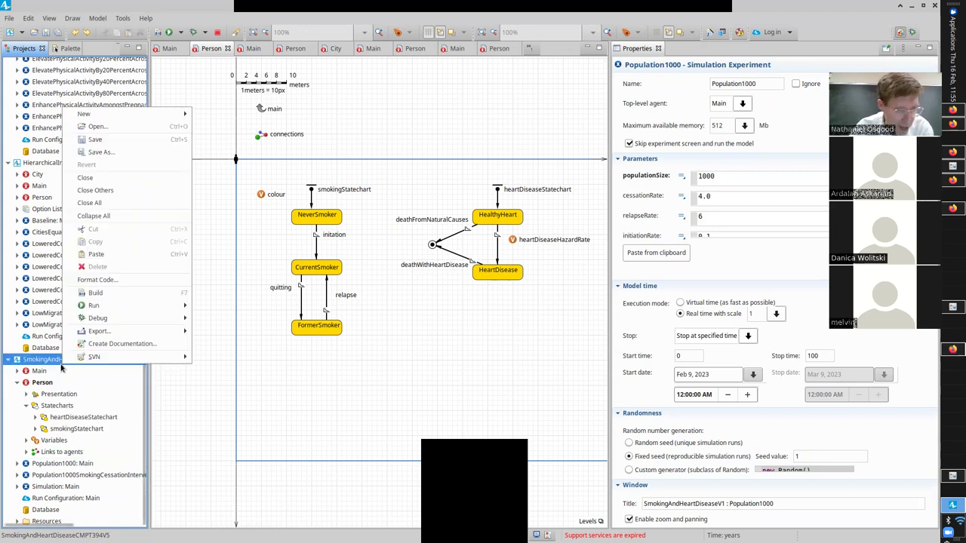
click(95, 255)
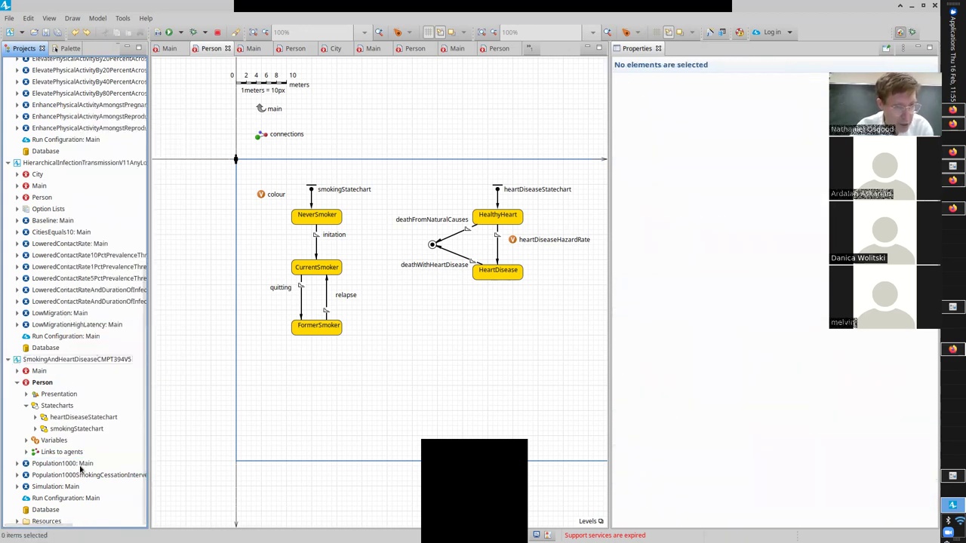
click(67, 487)
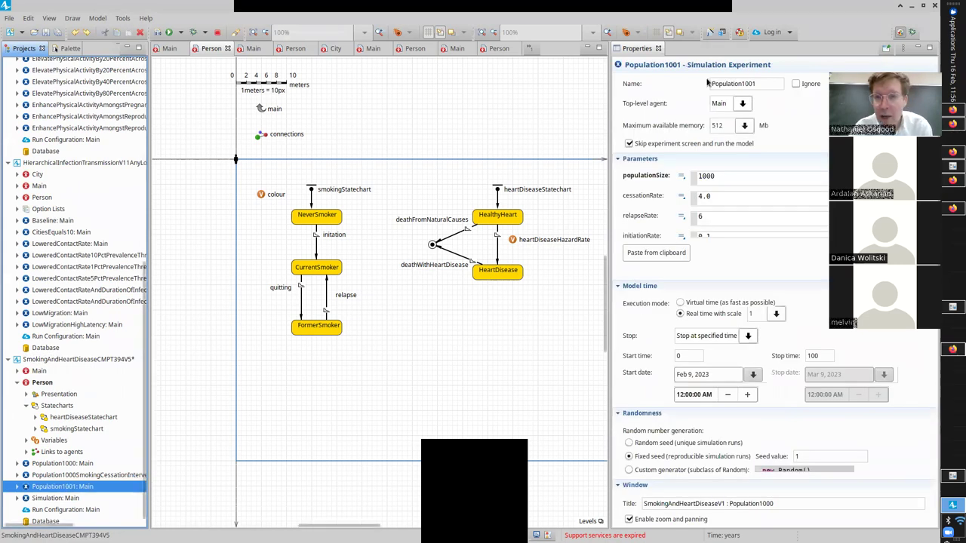
click(765, 84)
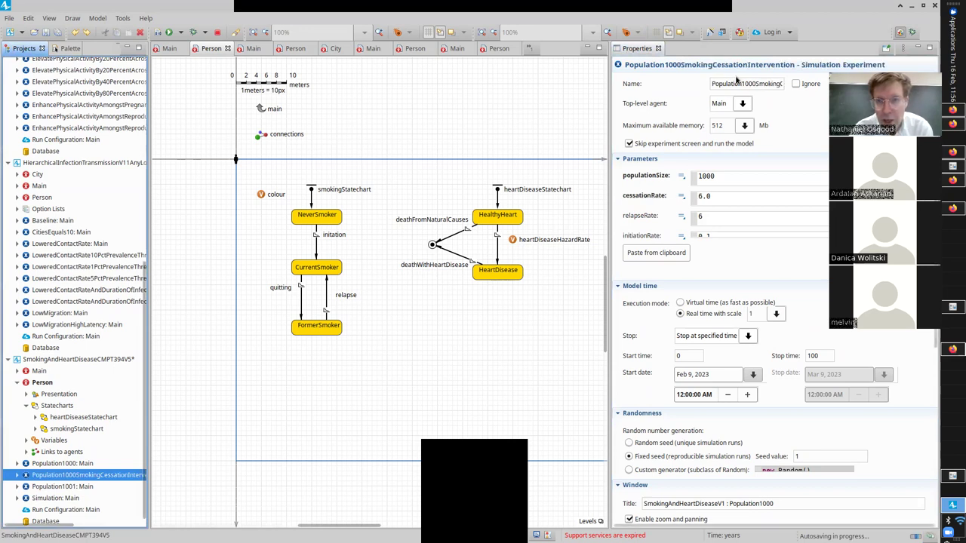
key(ctrl+a)
key(BackSpace)
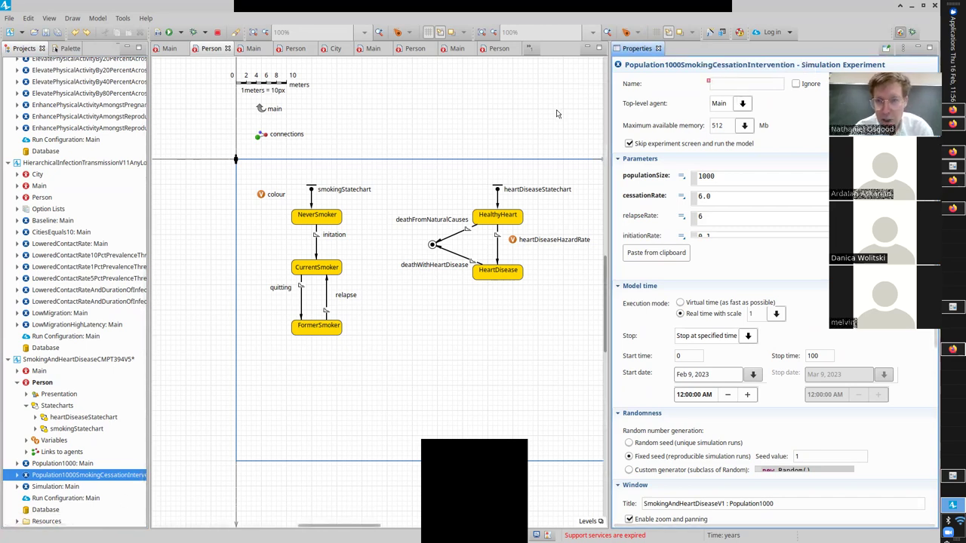
click(591, 123)
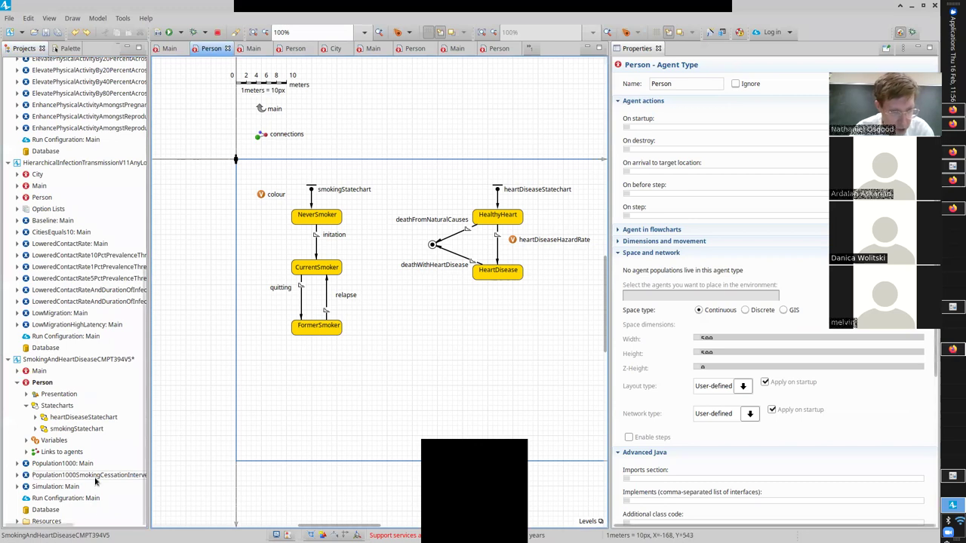
click(692, 95)
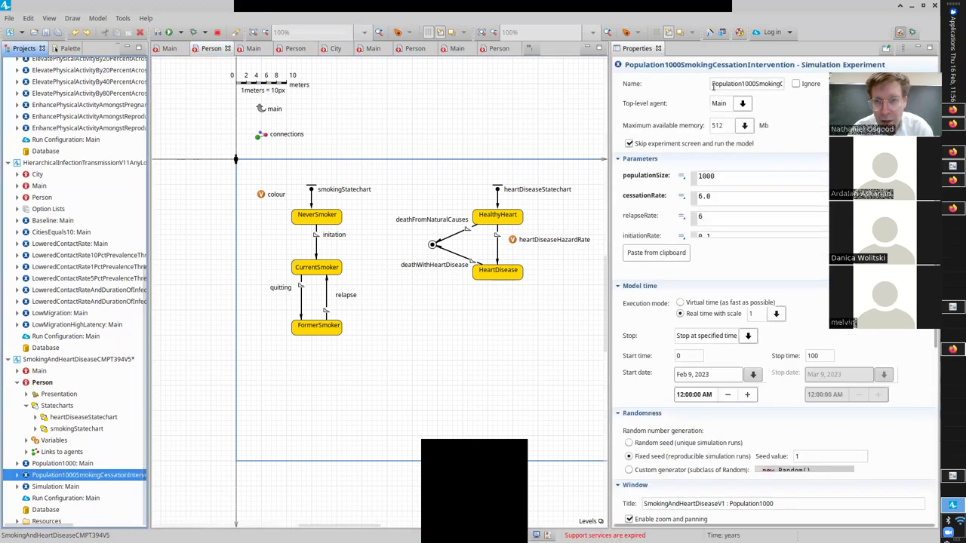
click(736, 84)
double_click(736, 84)
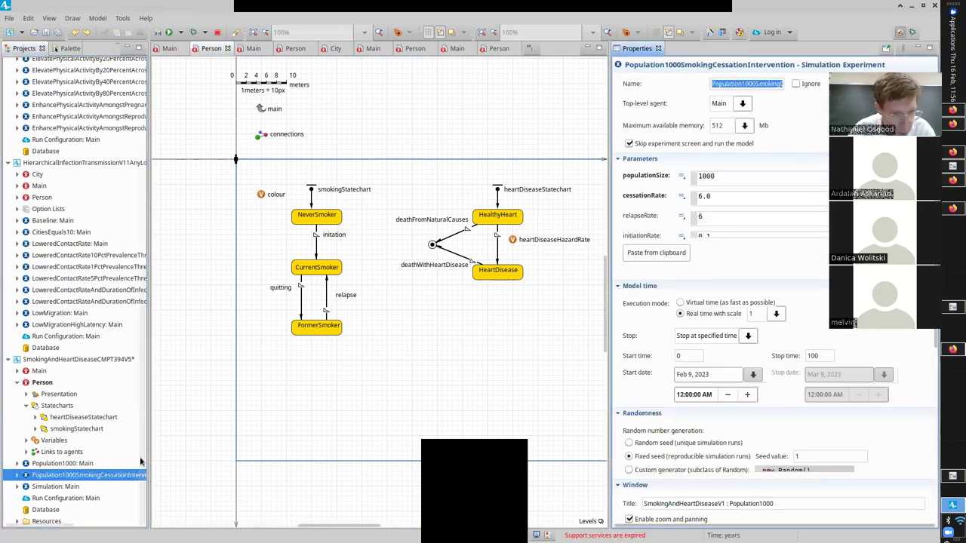
- Delete the Simulation experiment from the SmokingAndHeartDiseaseCMPT394V5 model
click(80, 487)
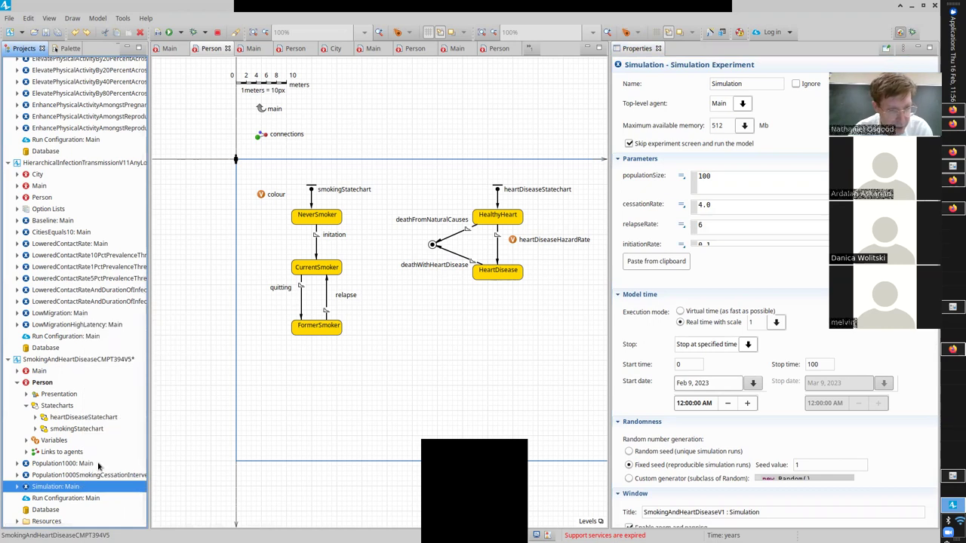
right_click(81, 487)
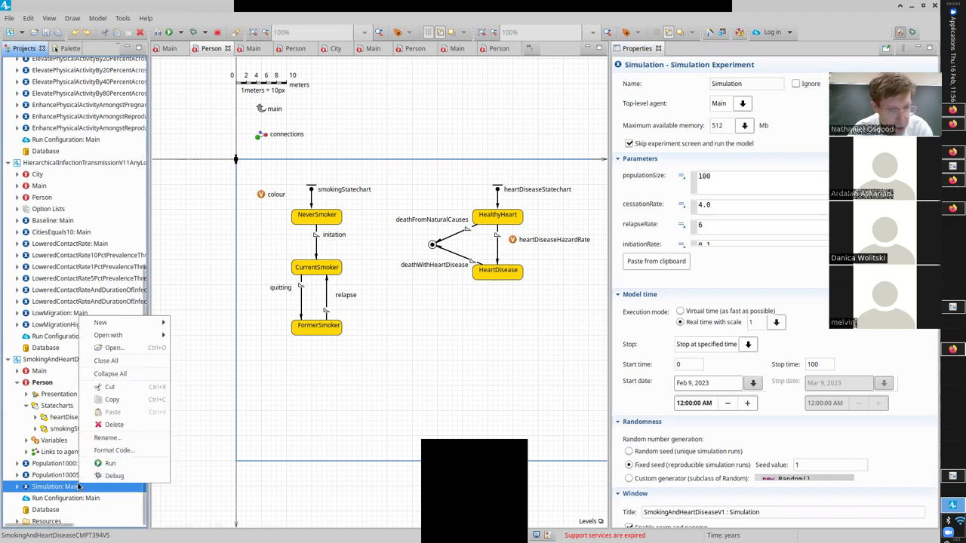
click(114, 424)
key(Return)
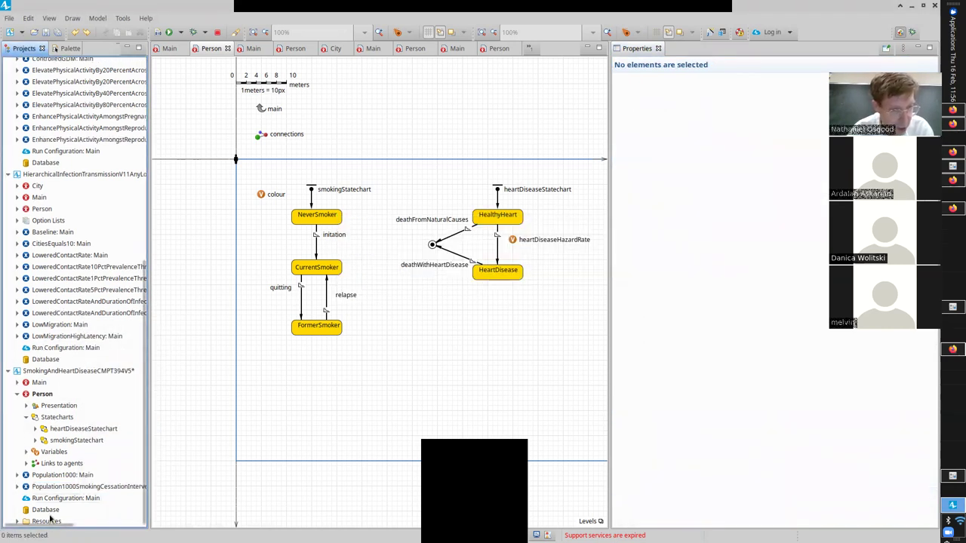
- Duplicate the Population1000 experiment within the SmokingAndHeartDiseaseCMPT394V5 model
right_click(55, 477)
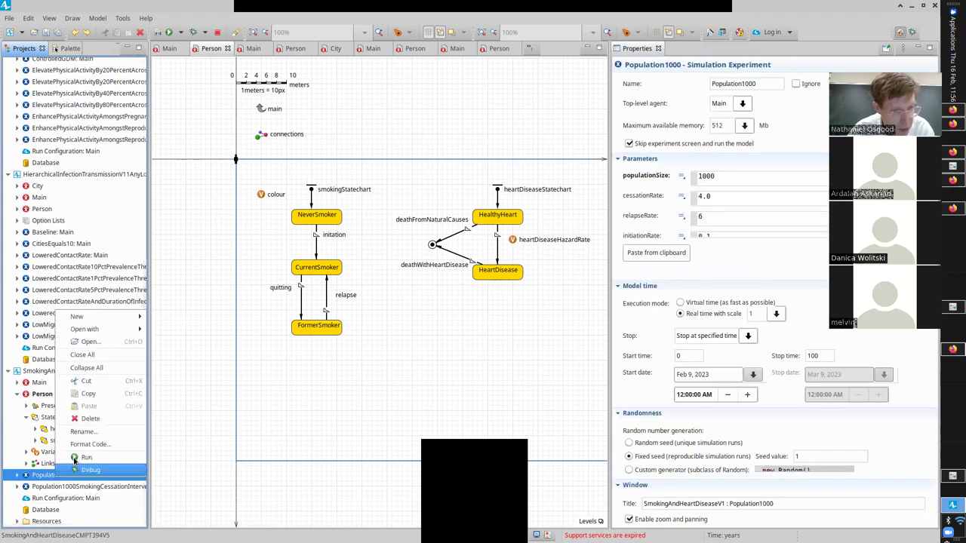
key(Escape)
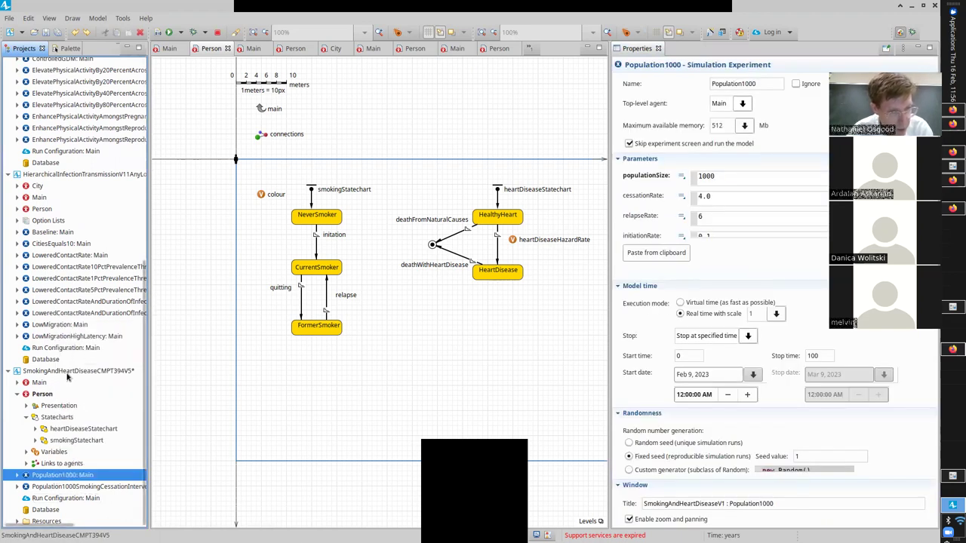
right_click(67, 374)
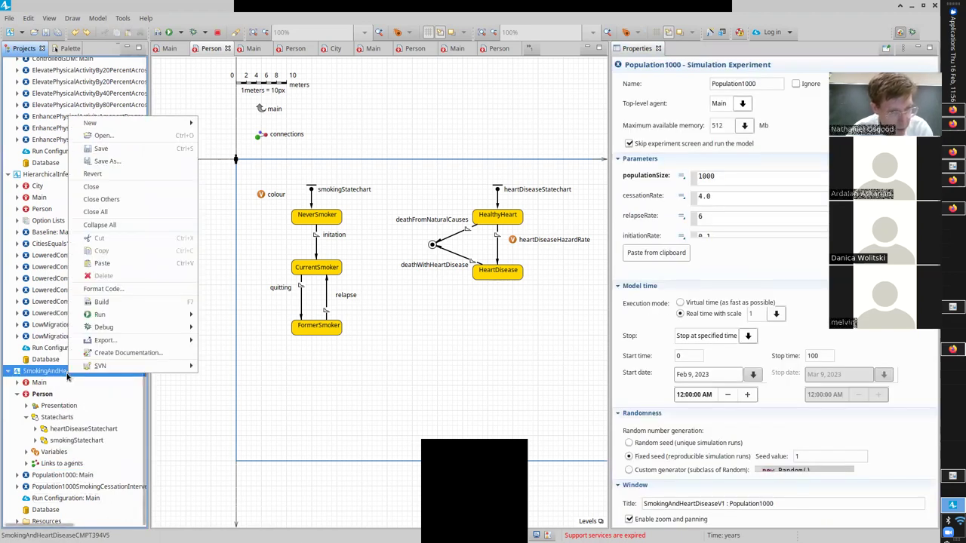
click(124, 263)
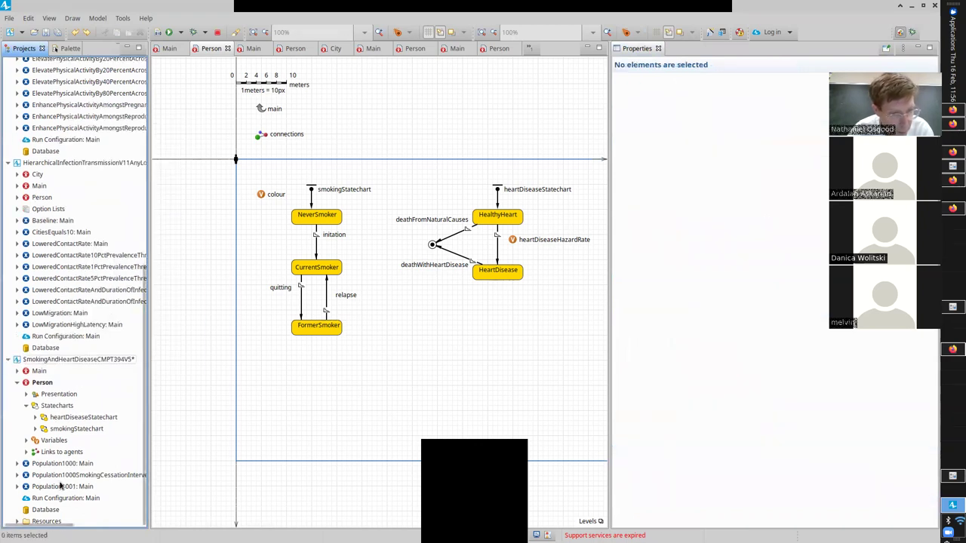
- Rename the Population1001 experiment as Population1000SmokingRelapseIntervention, reusing the cessation experiment's name, and save the model
click(75, 476)
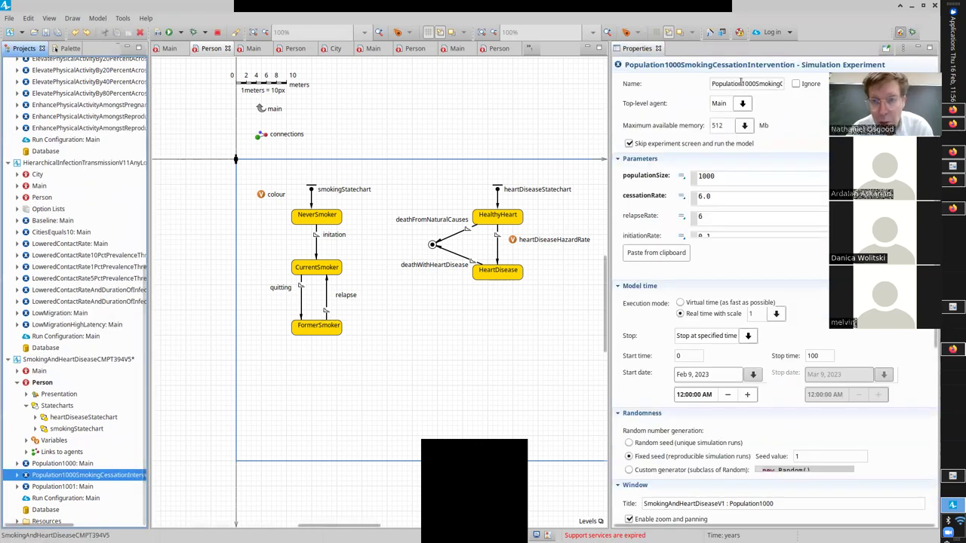
double_click(741, 83)
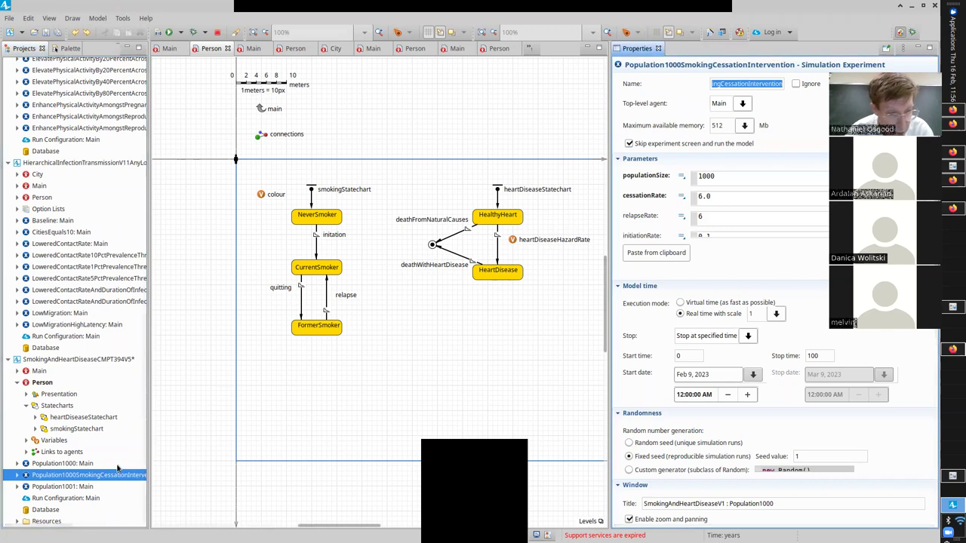
click(96, 487)
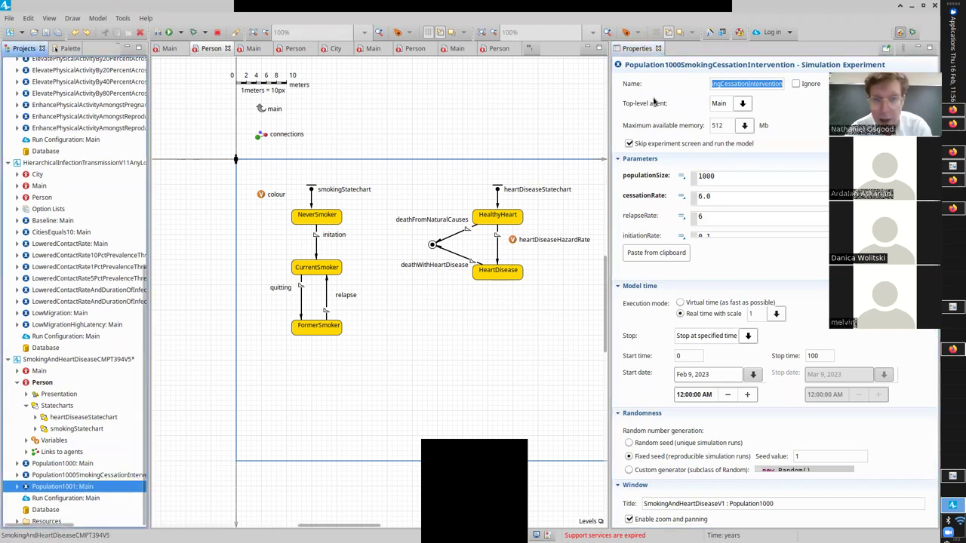
double_click(758, 84)
key(ctrl+v)
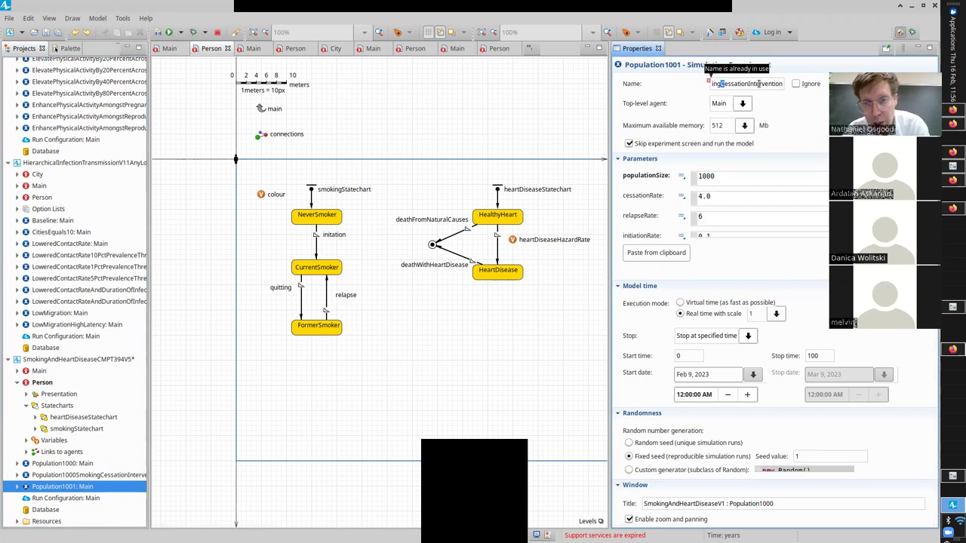
text(Re)
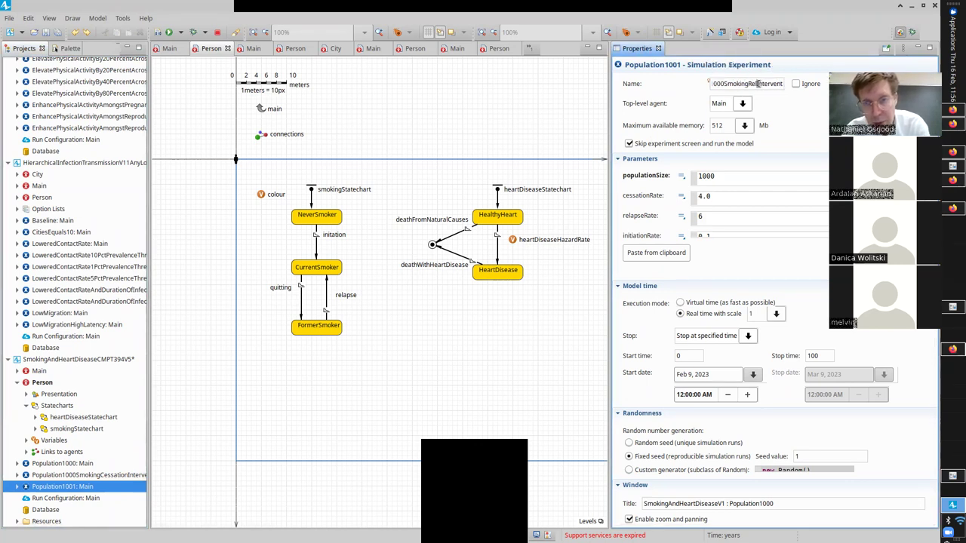
text(lapse)
key(ctrl+s)
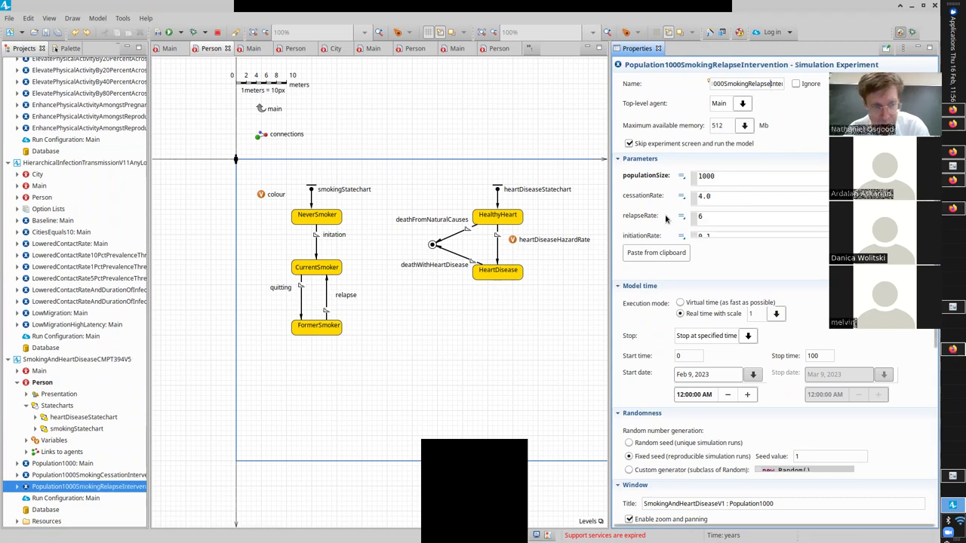
- Rename the Population1000 experiment as Baseline1000
click(59, 463)
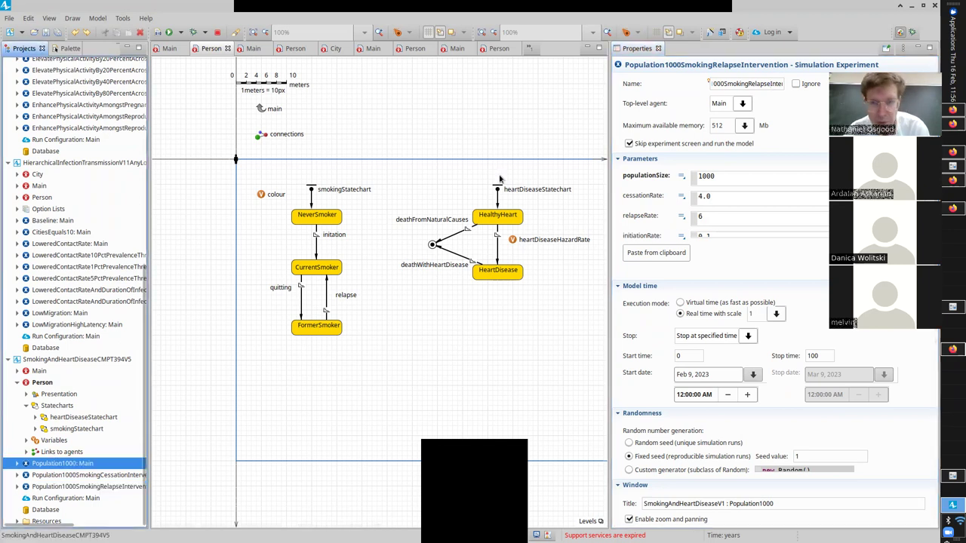
double_click(749, 85)
key(shift+Left)
key(shift+Left)
key(shift+Left)
text(Base)
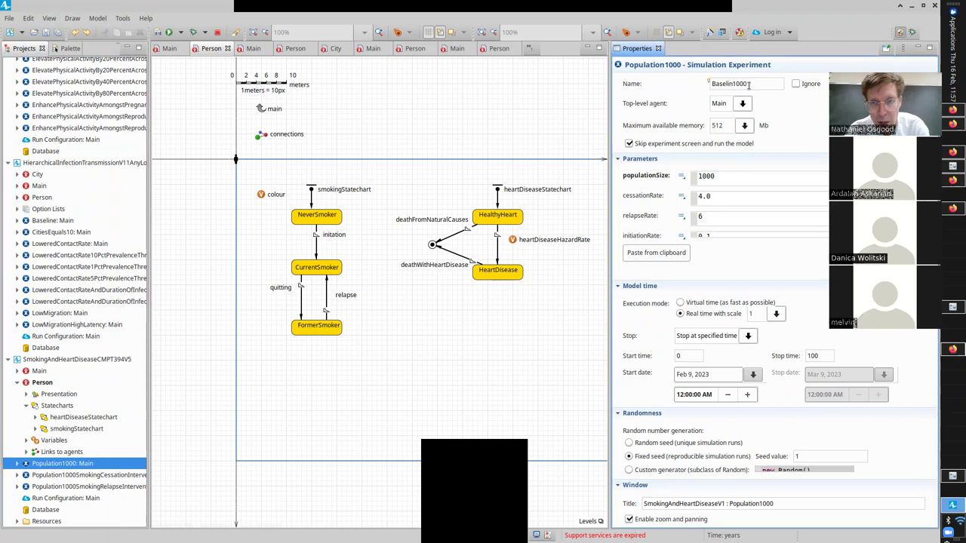
key(Return)
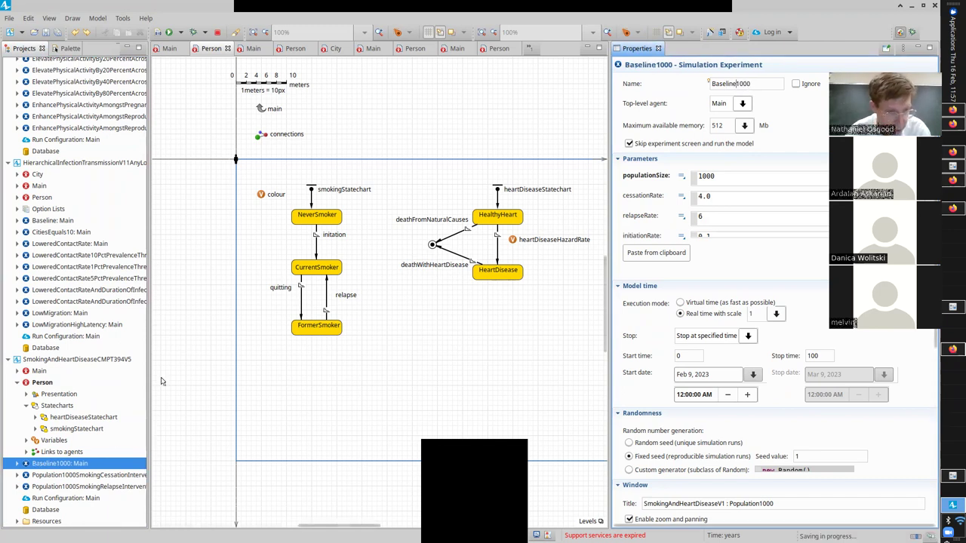
- Set the relapseRate parameter of the Population1000SmokingRelapseIntervention experiment to 3.0
click(105, 486)
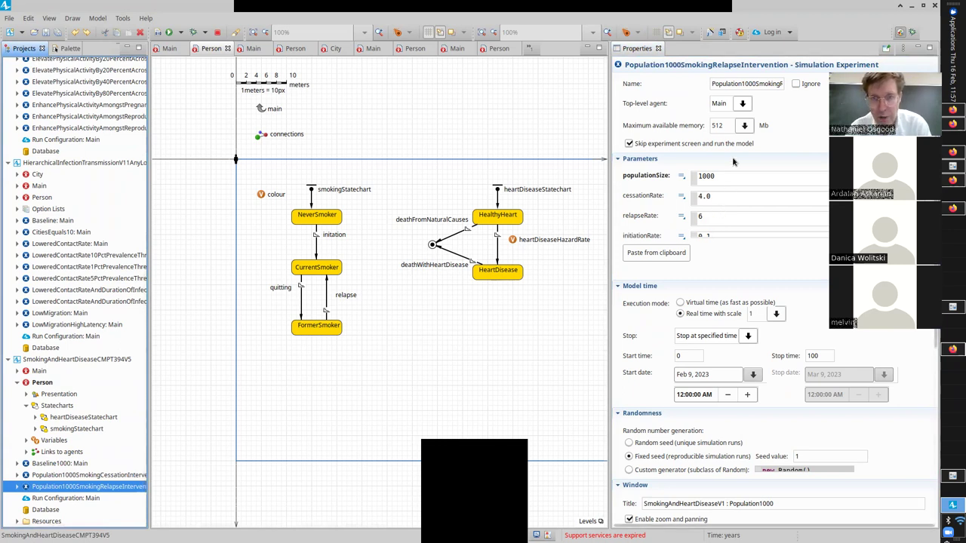
click(716, 217)
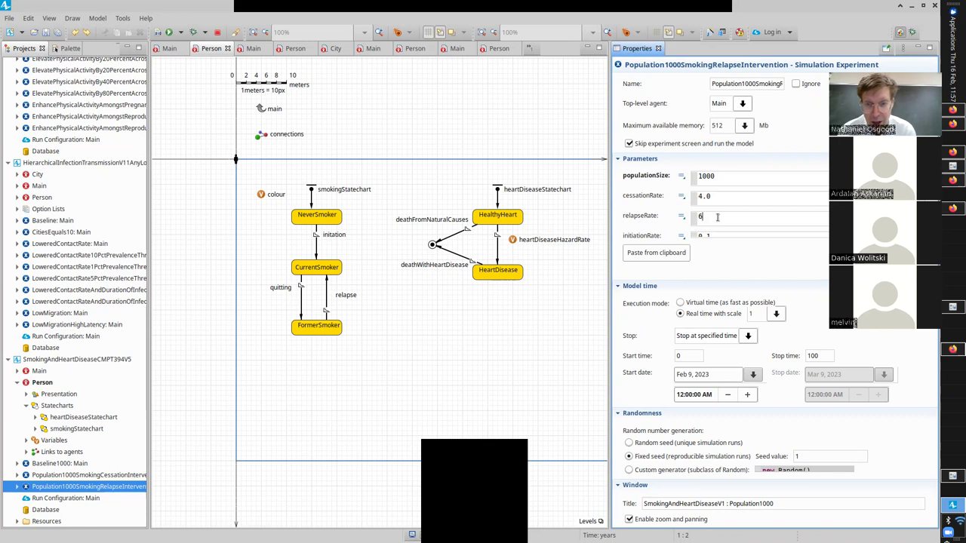
key(BackSpace)
text(3)
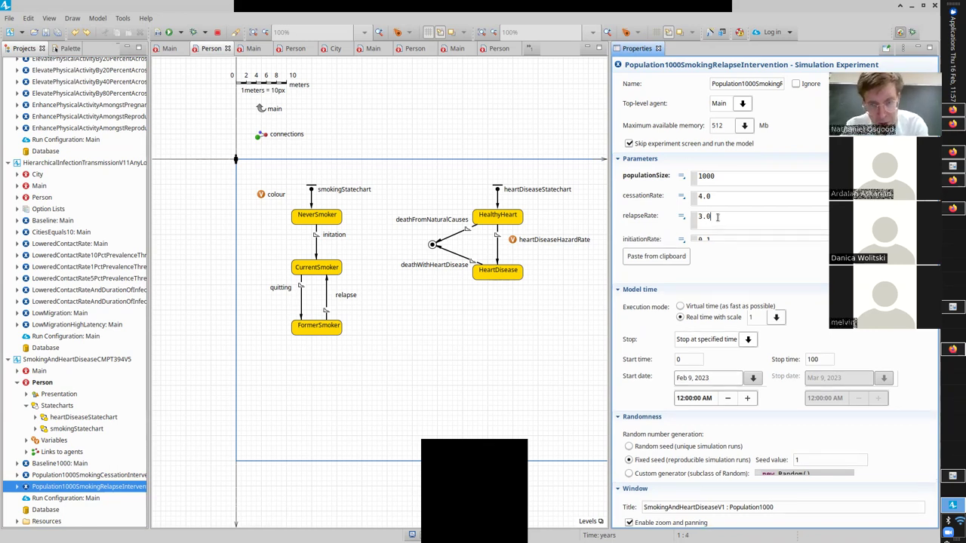
key(Return)
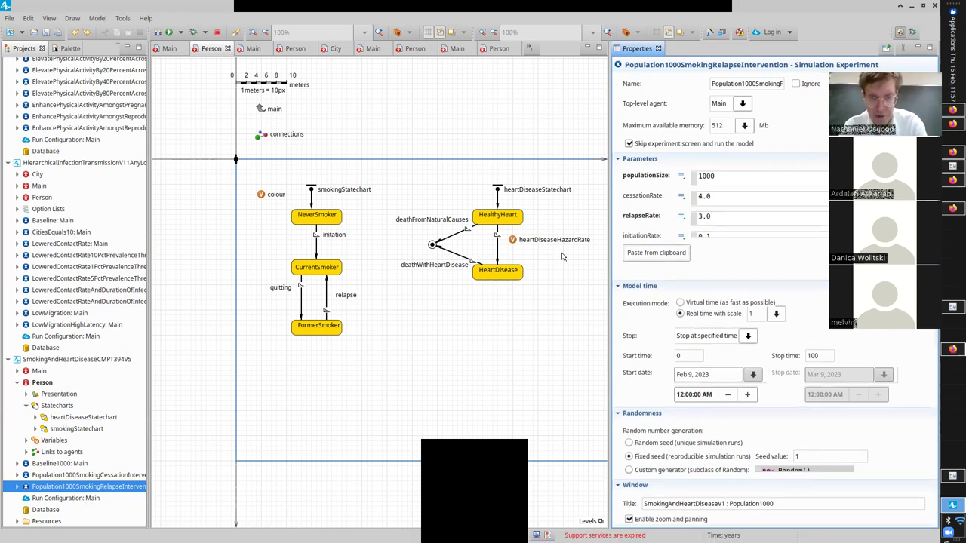
- Duplicate the Baseline1000 experiment within the SmokingAndHeartDiseaseCMPT394V5 model
click(65, 464)
right_click(67, 464)
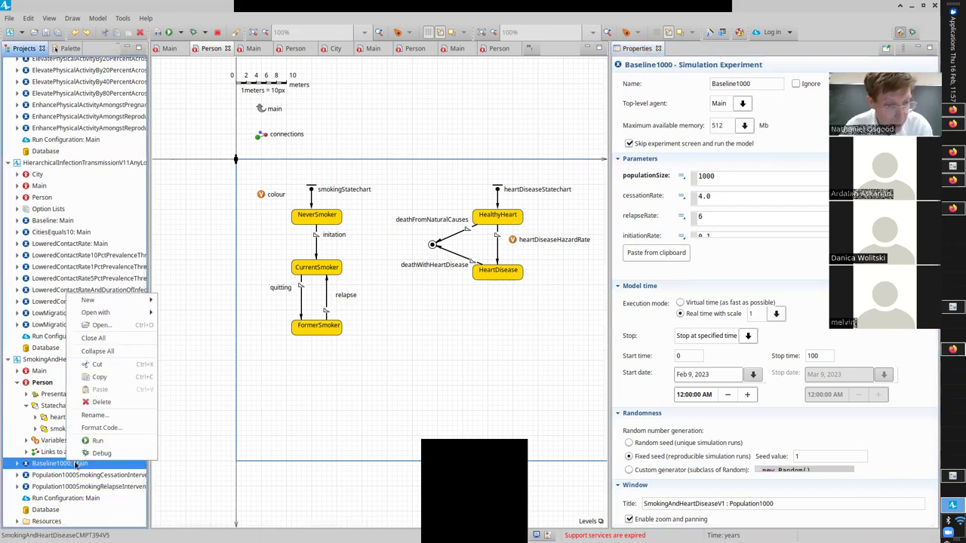
click(78, 360)
right_click(79, 360)
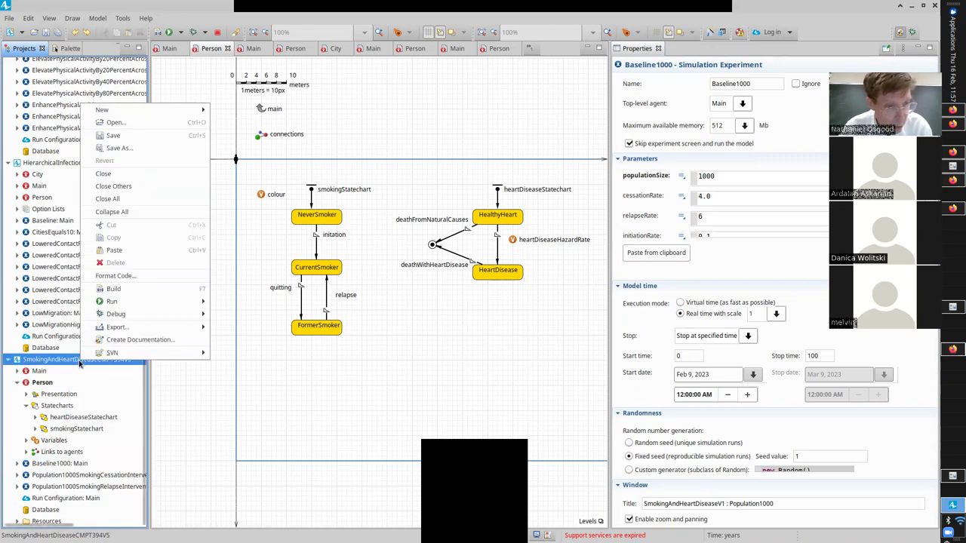
click(113, 250)
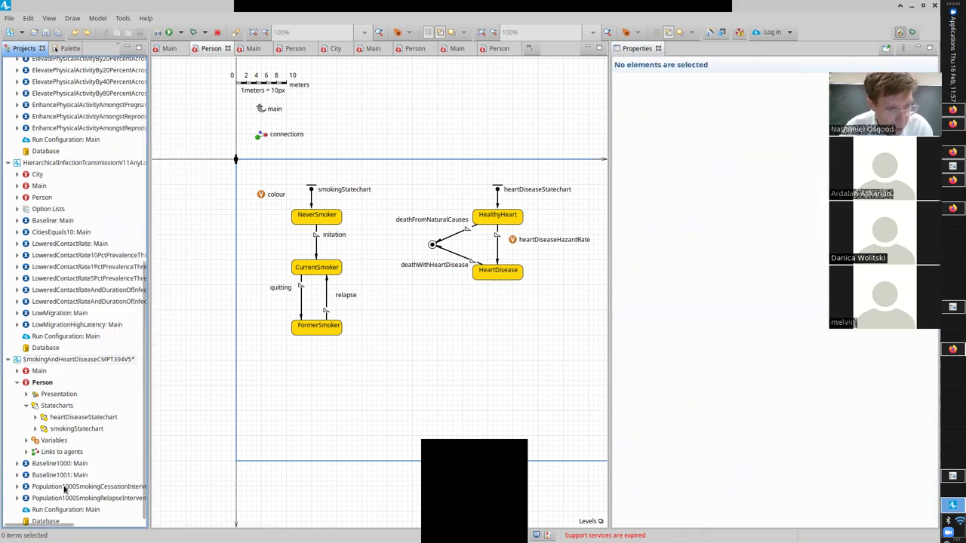
- Rename the Baseline1001 experiment as Population1000SmokingInitiationIntervention, reusing the relapse experiment's name, and set its initiationRate parameter to 0.05
click(67, 499)
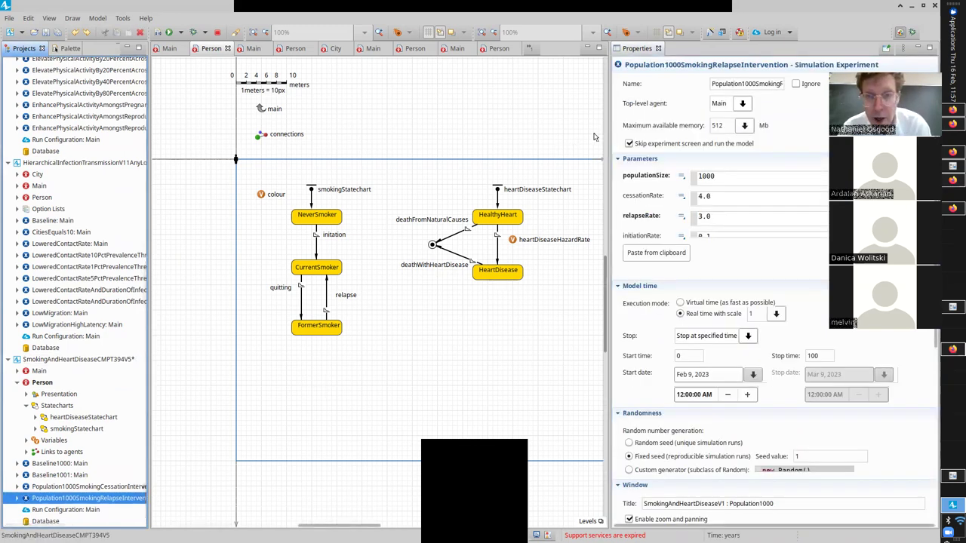
click(731, 84)
double_click(731, 84)
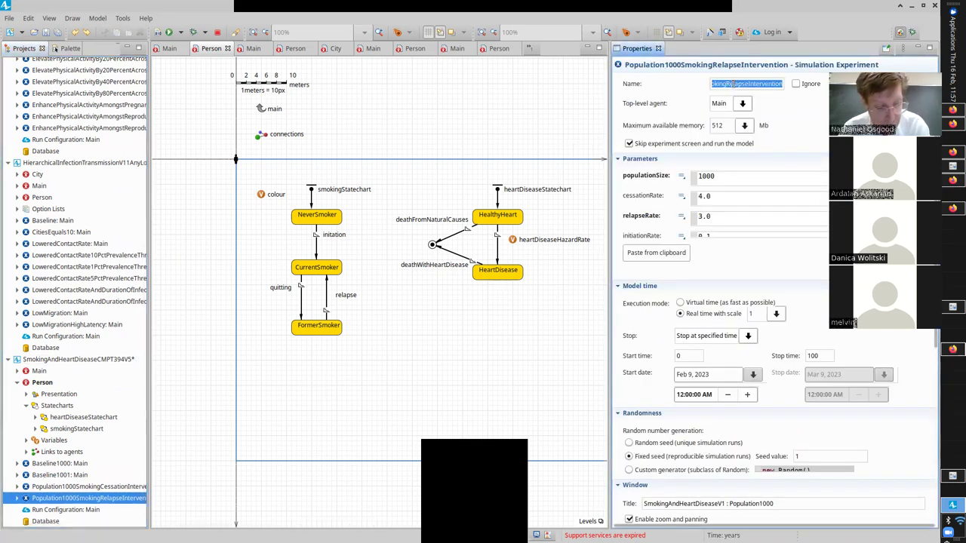
click(67, 474)
click(745, 84)
double_click(744, 83)
key(ctrl+v)
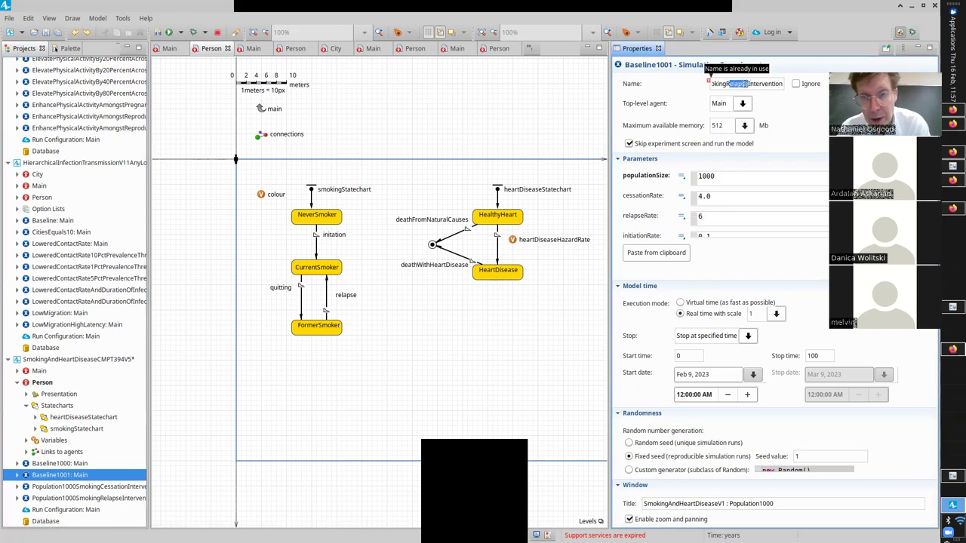
text(Initiat)
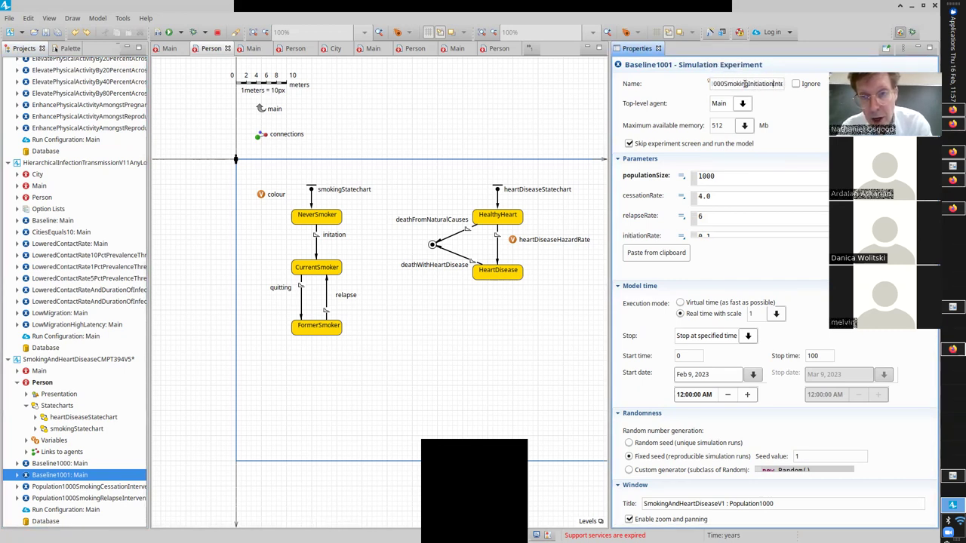
text(ion)
key(Return)
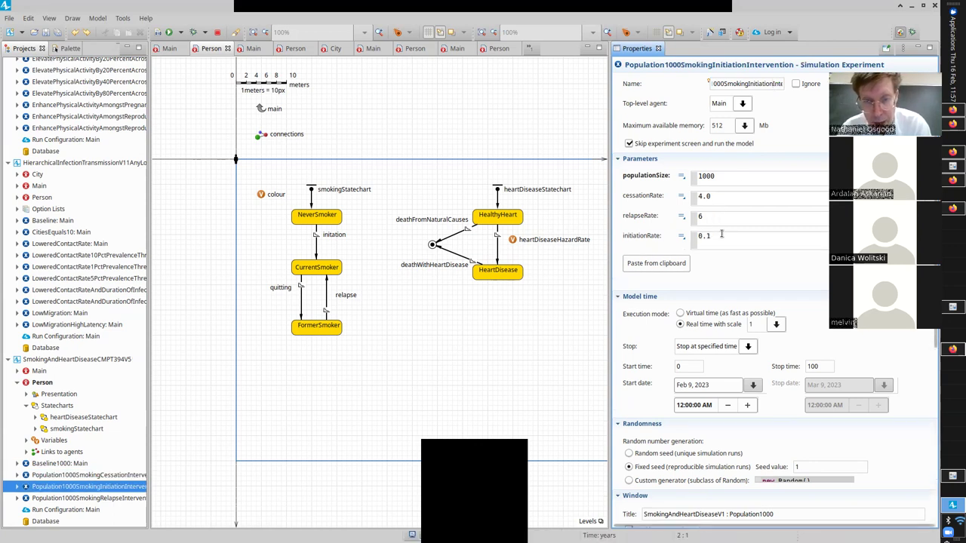
click(721, 235)
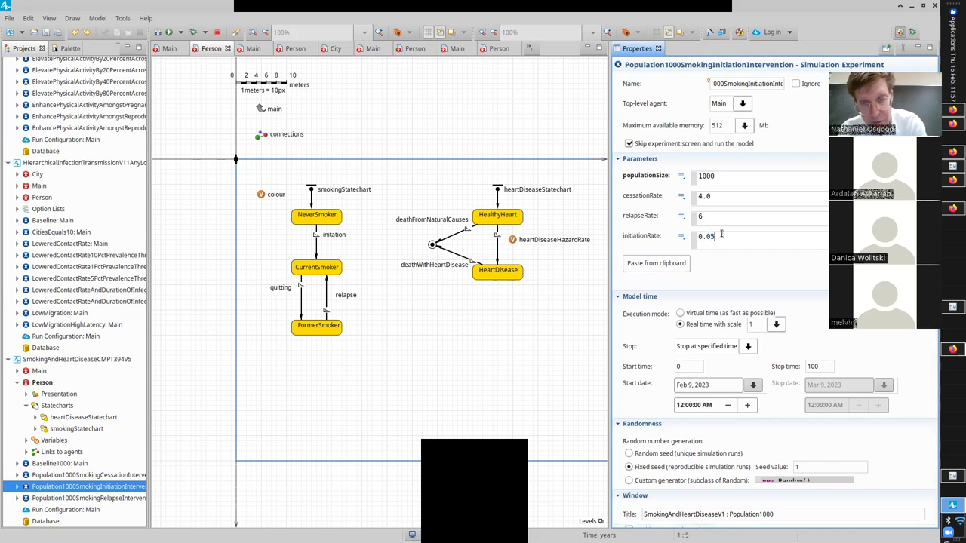
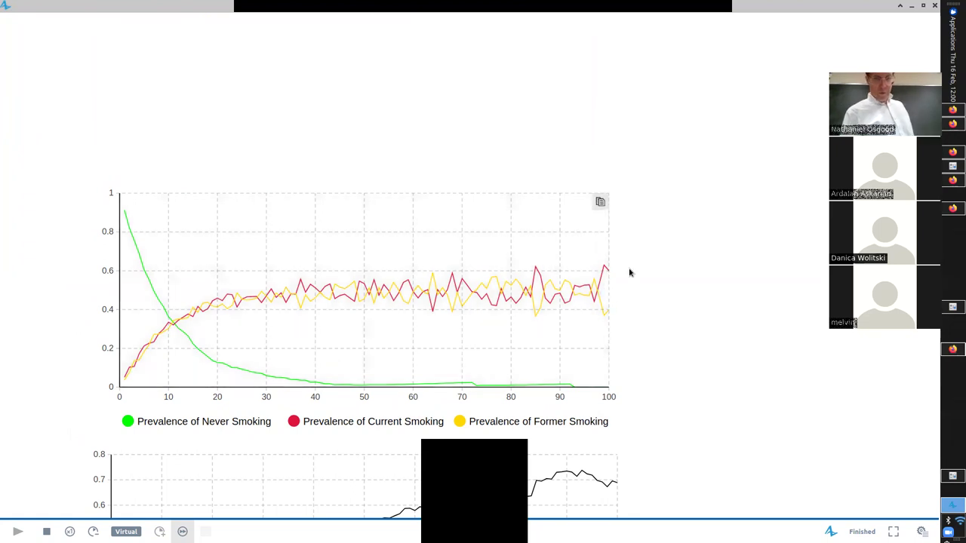
- Run the Population1000SmokingRelapseIntervention experiment in virtual time and view its smoking prevalence and heart disease plots, closing each simulation window when finished
click(934, 6)
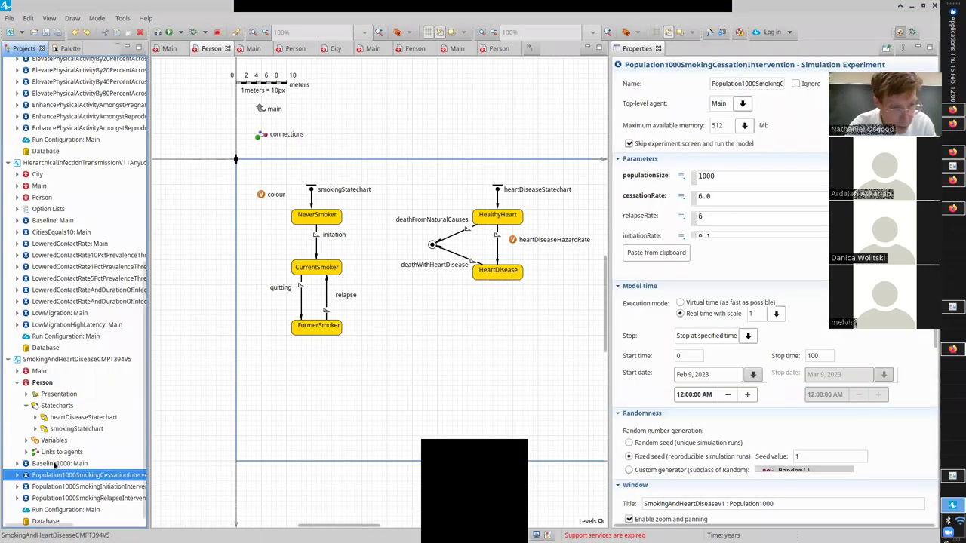
right_click(79, 499)
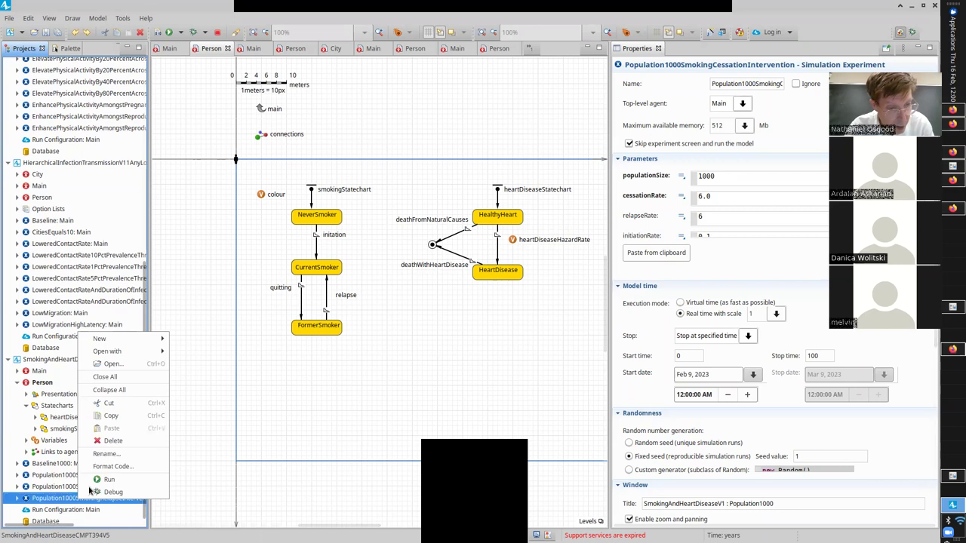
click(106, 479)
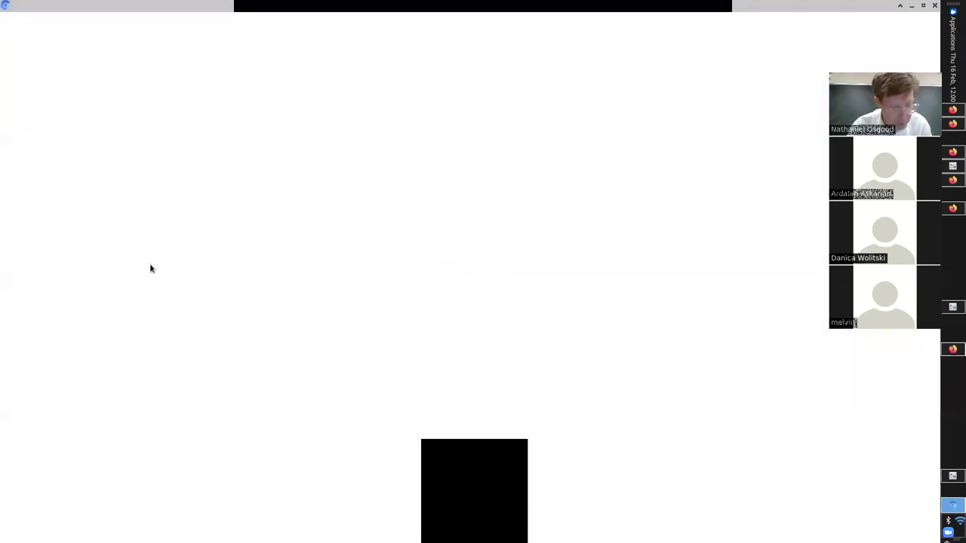
click(182, 531)
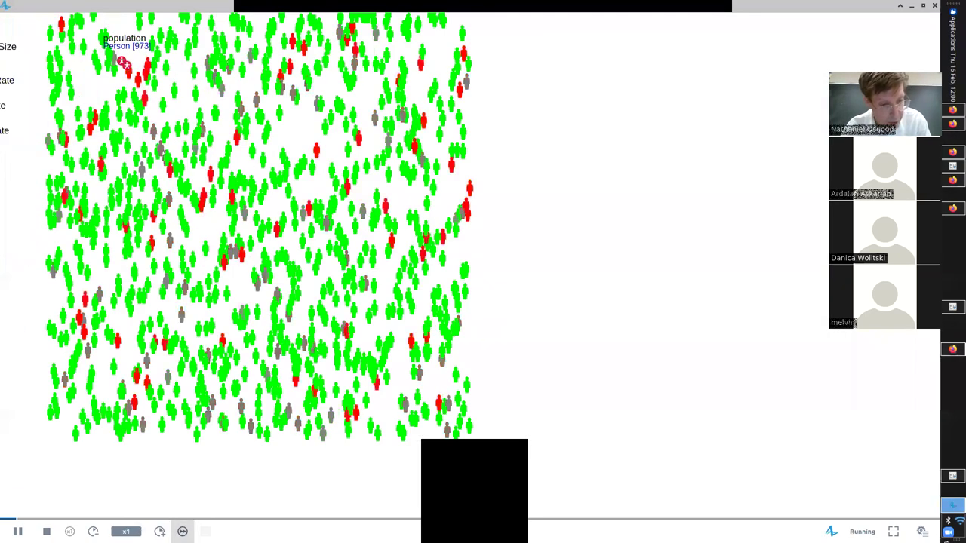
scroll(254, 138, up, 10)
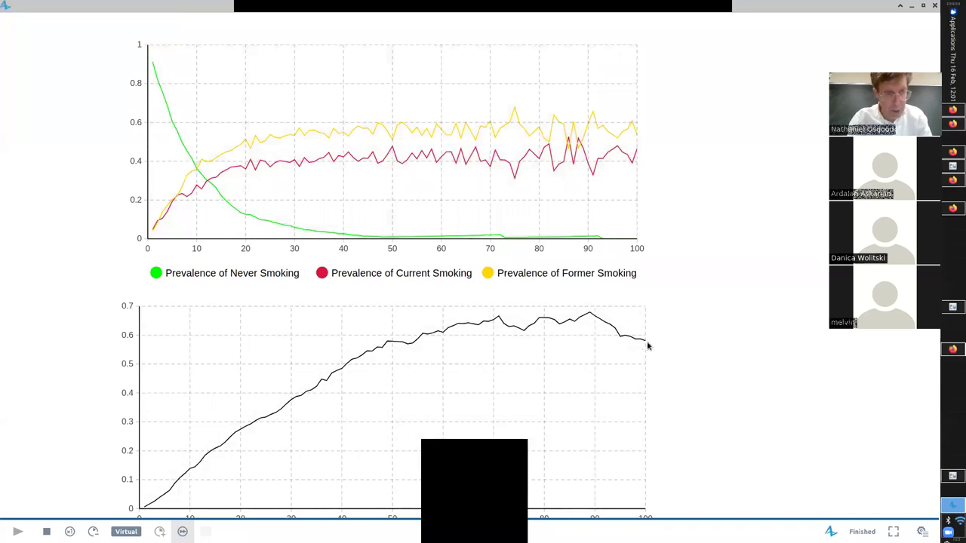
click(934, 6)
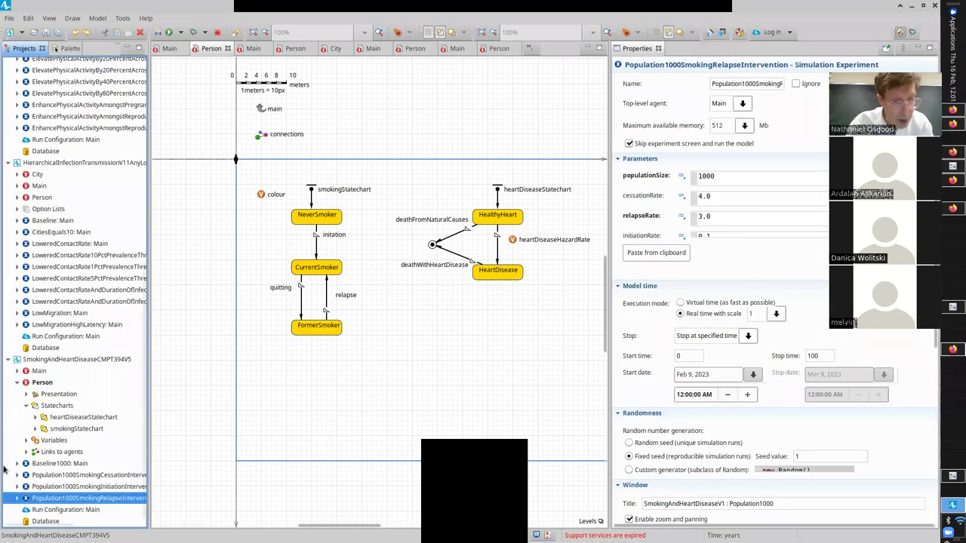
- Run the Population1000SmokingInitiationIntervention experiment in virtual time until it finishes
right_click(61, 489)
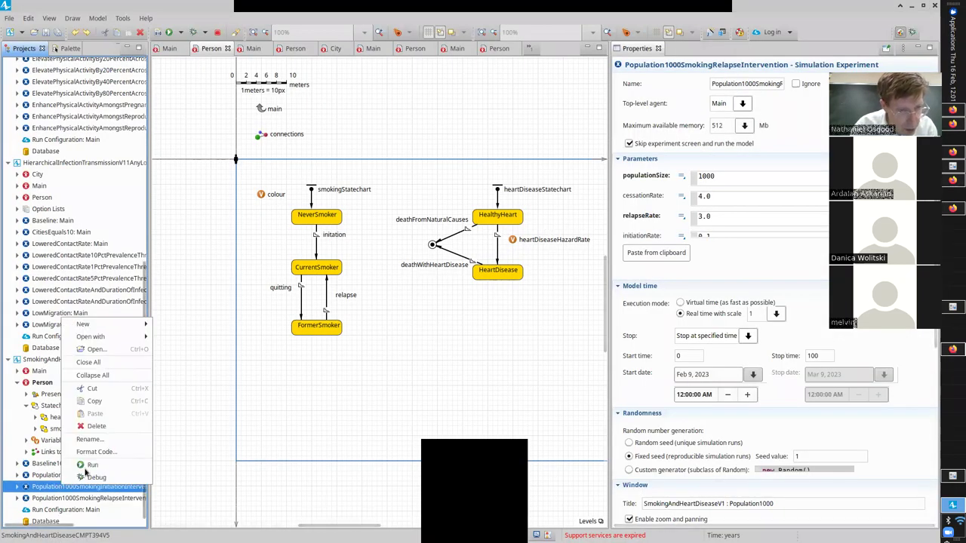
click(85, 464)
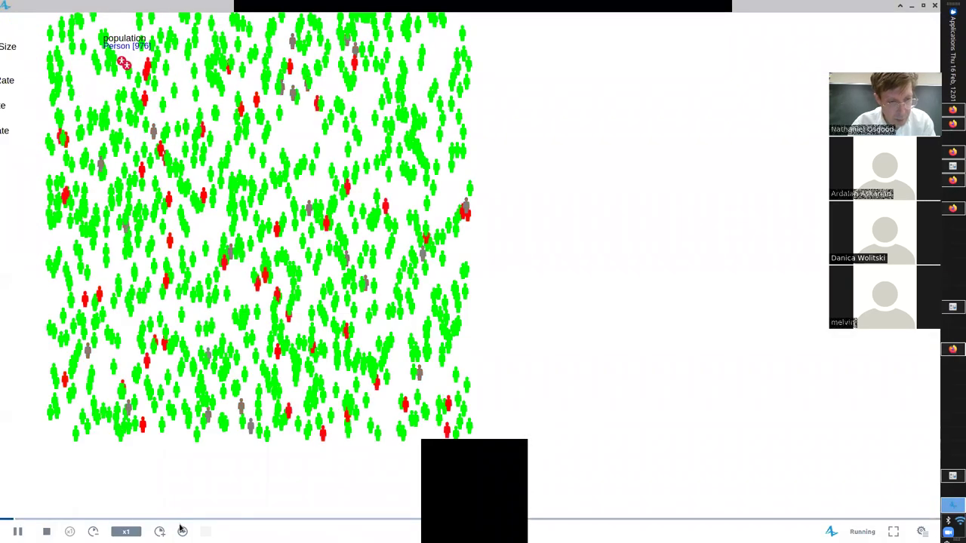
scroll(260, 196, up, 5)
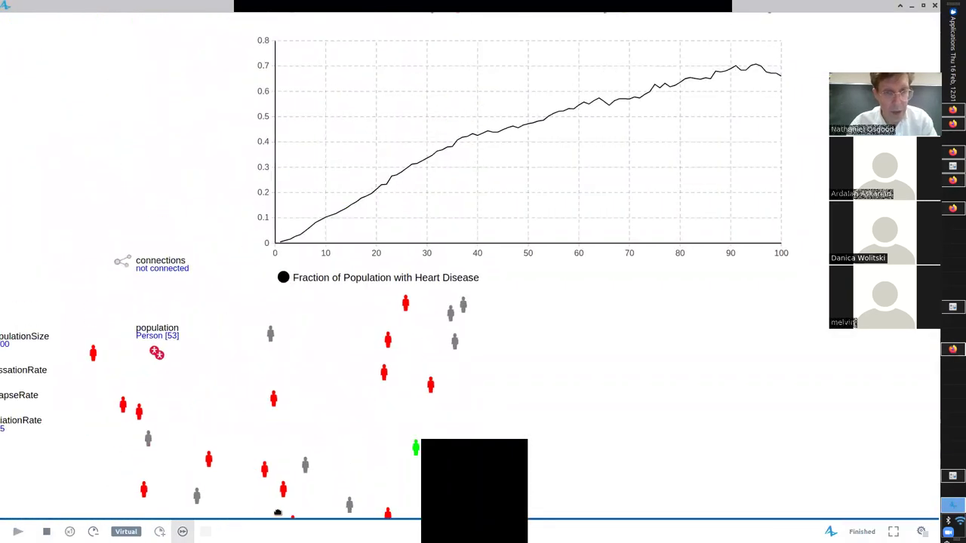
- Examine the initiation run's smoking prevalence and heart disease plots, and close the simulation window
drag(273, 174, 203, 328)
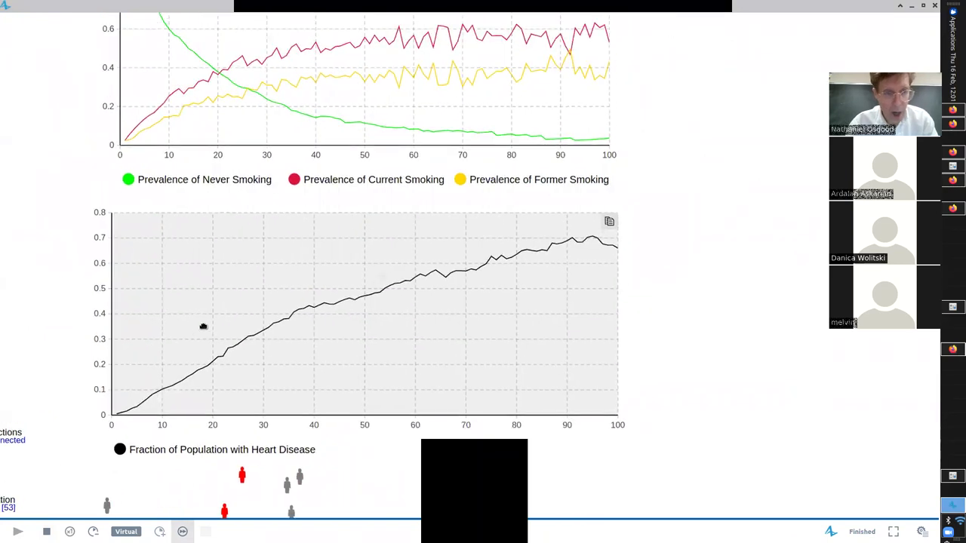
drag(589, 285, 612, 345)
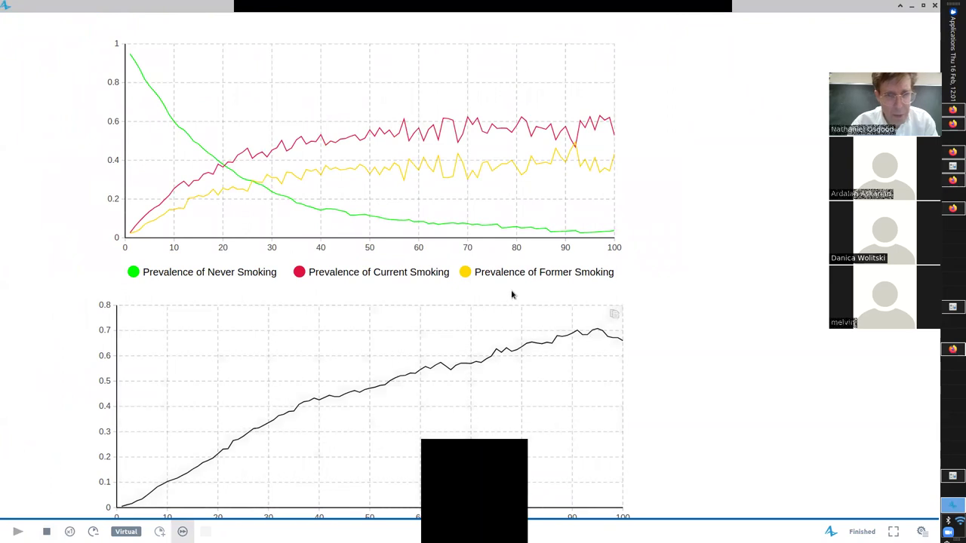
drag(511, 293, 515, 353)
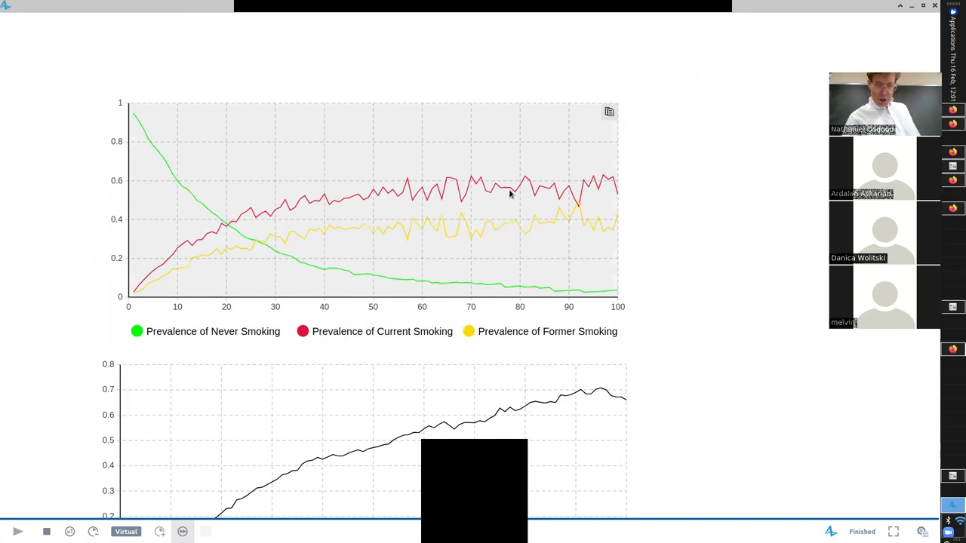
scroll(581, 283, down, 1)
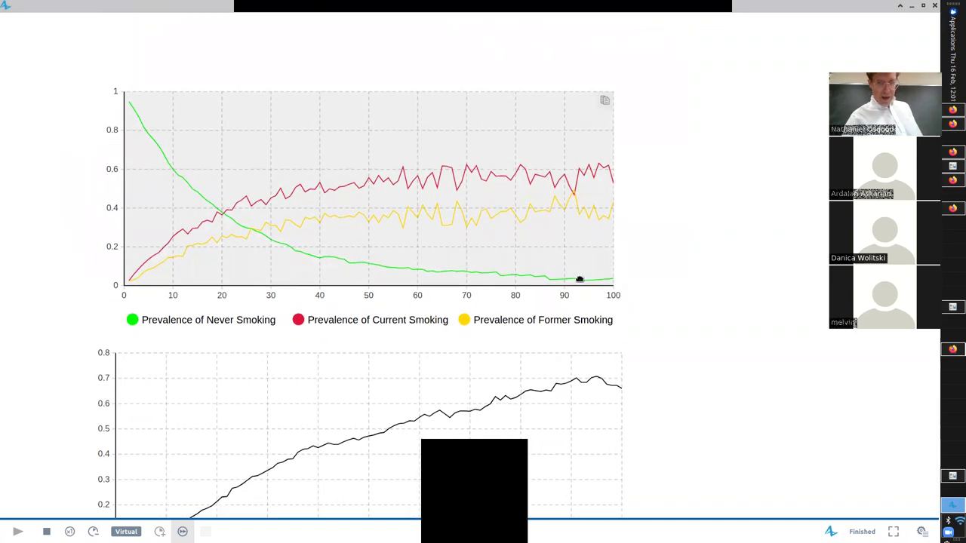
scroll(581, 271, down, 2)
scroll(622, 173, down, 1)
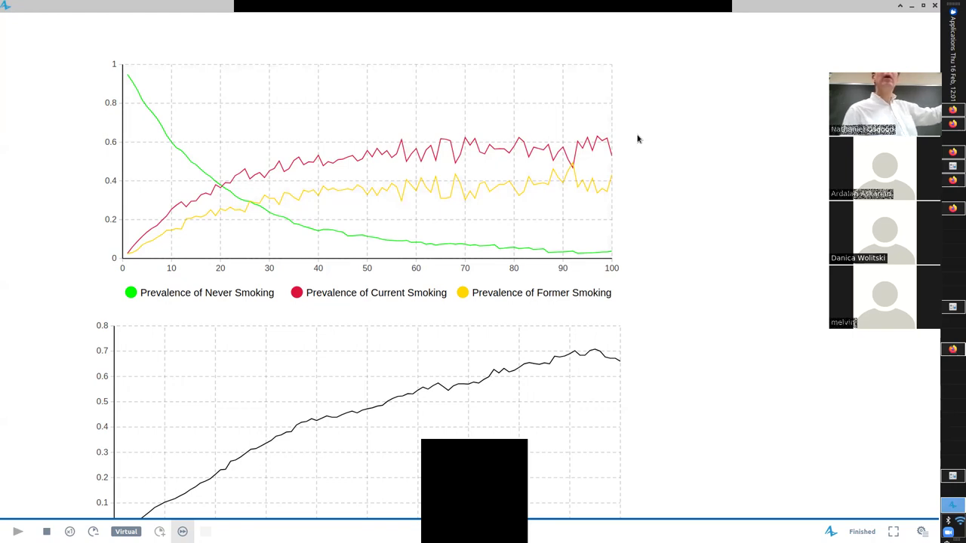
drag(582, 211, 572, 186)
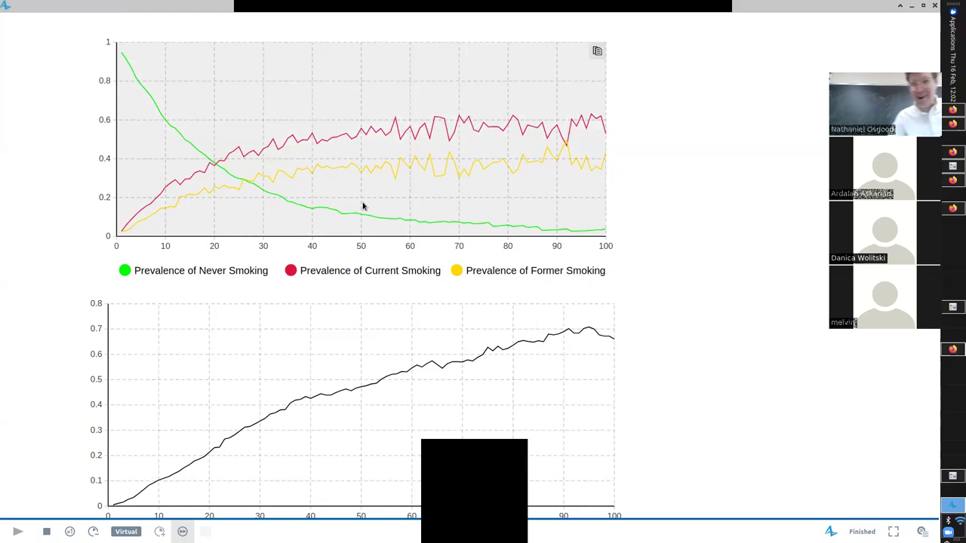
click(934, 6)
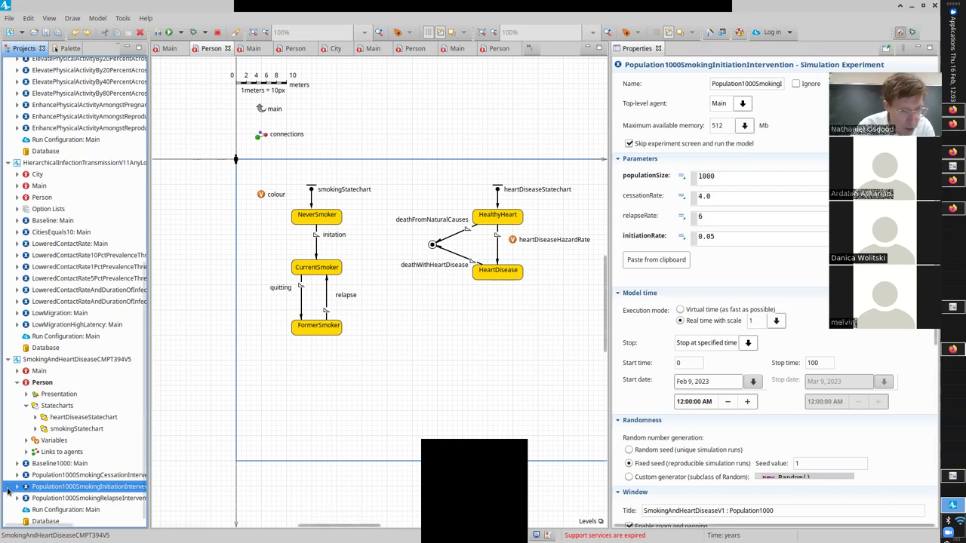
click(74, 475)
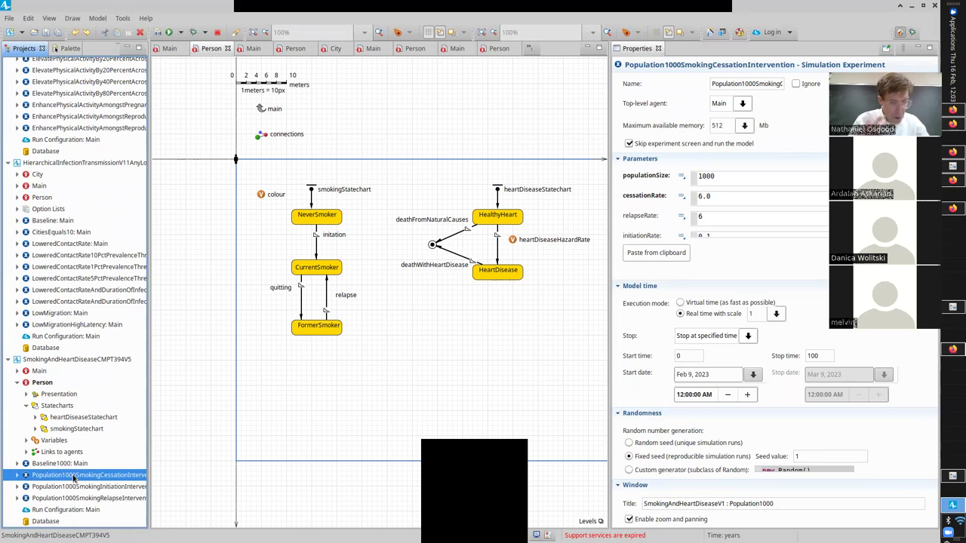
right_click(73, 475)
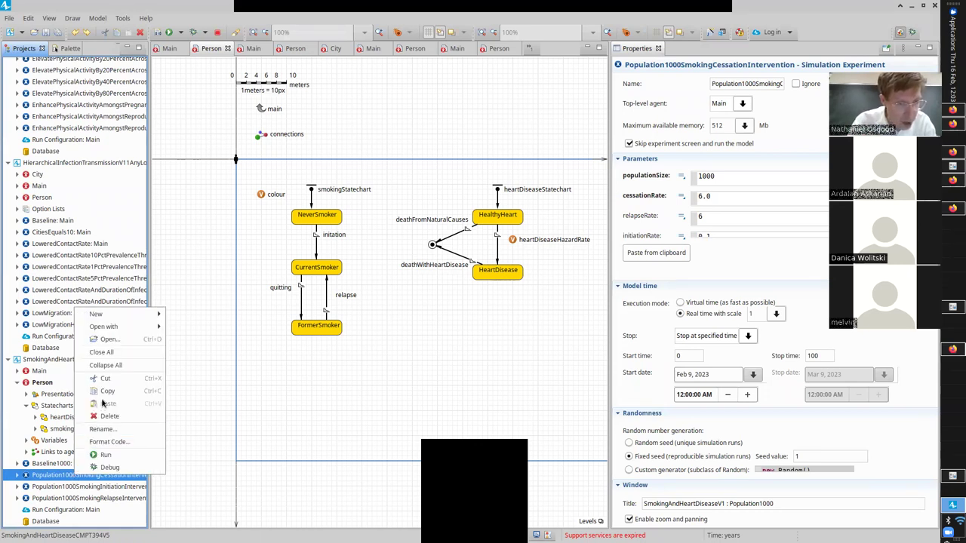
click(77, 388)
right_click(71, 359)
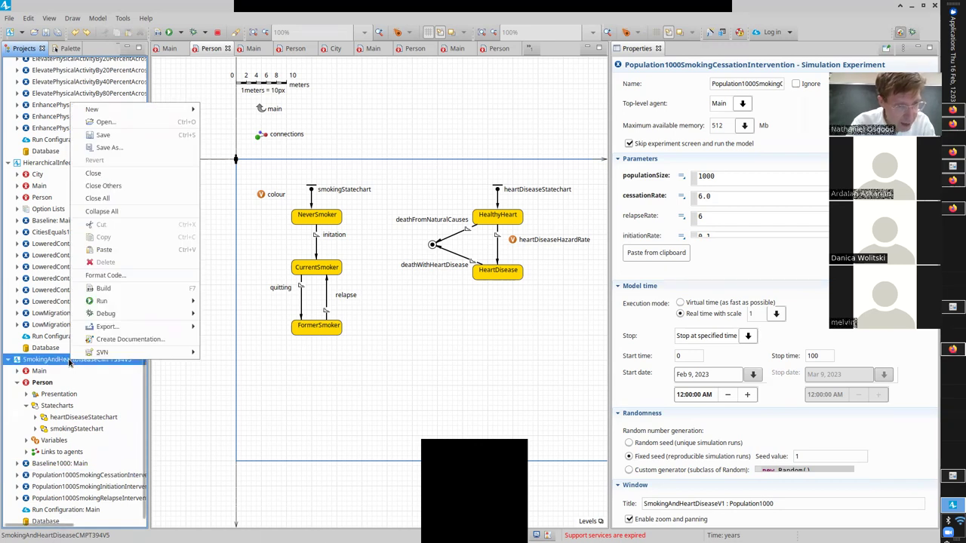
mouse_move(117, 301)
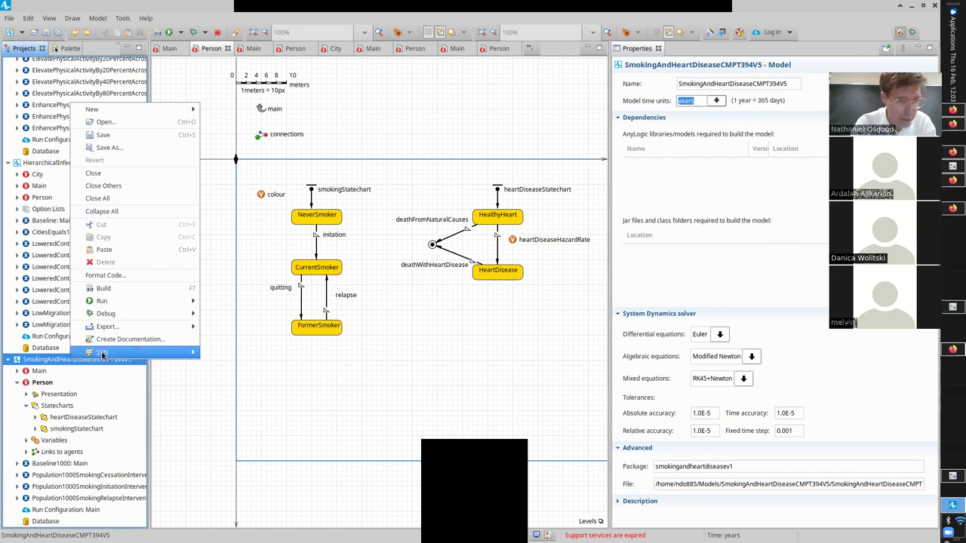
click(68, 481)
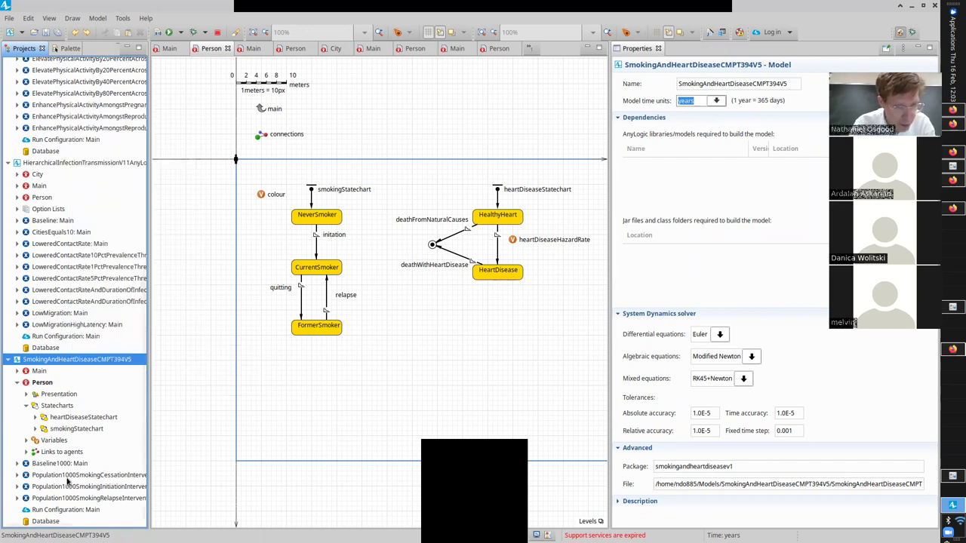
- Duplicate the Population1000SmokingCessationIntervention experiment within the SmokingAndHeartDiseaseCMPT394V5 model
click(68, 475)
right_click(68, 476)
click(96, 391)
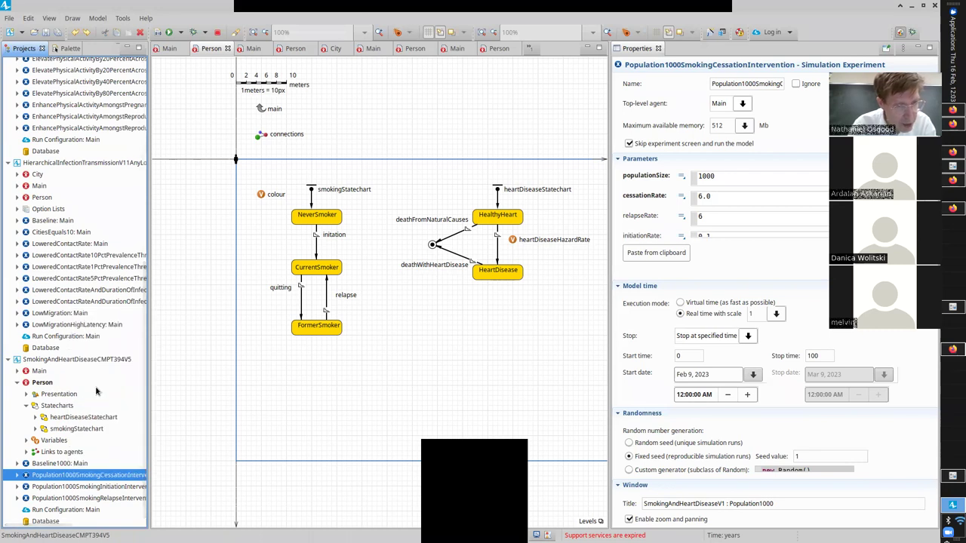
right_click(68, 360)
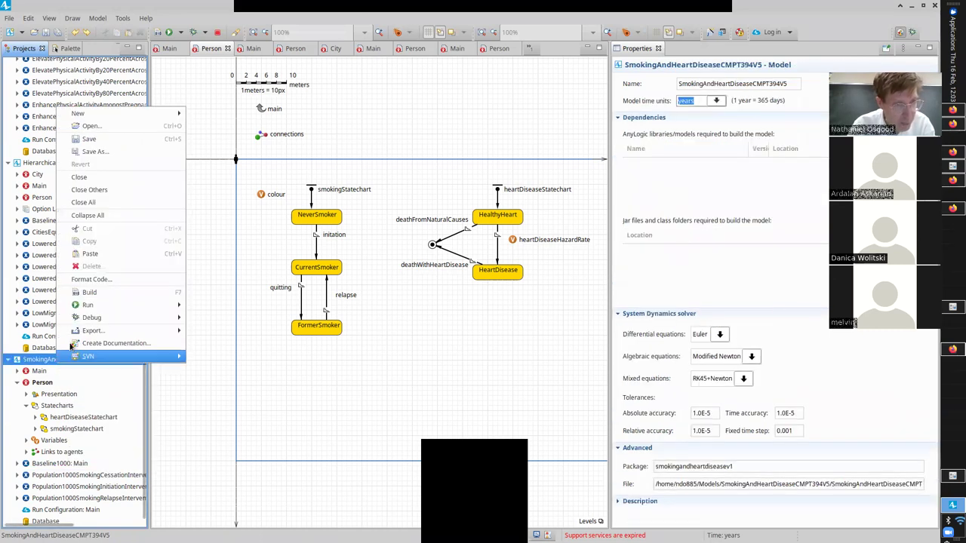
click(106, 254)
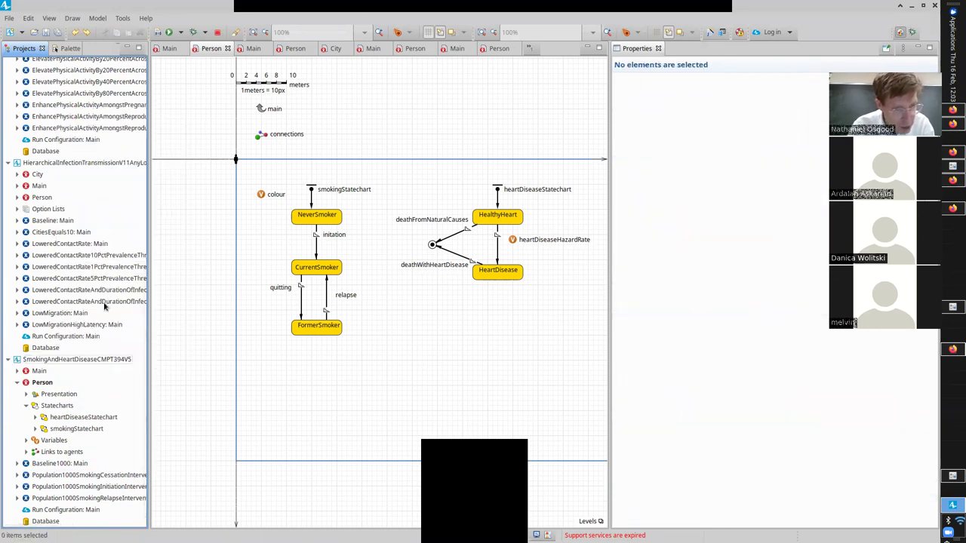
- Try to remove the trailing 1 from the duplicated cessation experiment's name
click(89, 487)
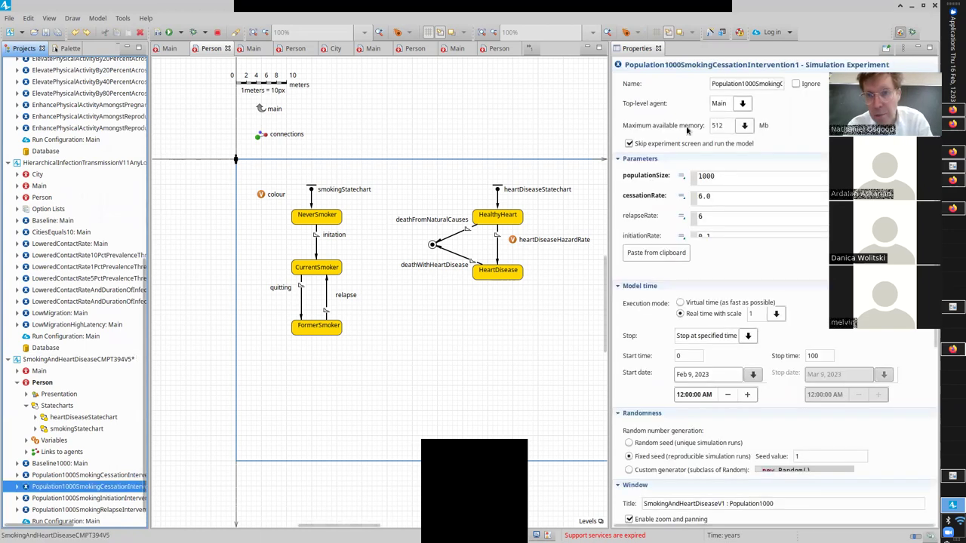
click(755, 84)
key(End)
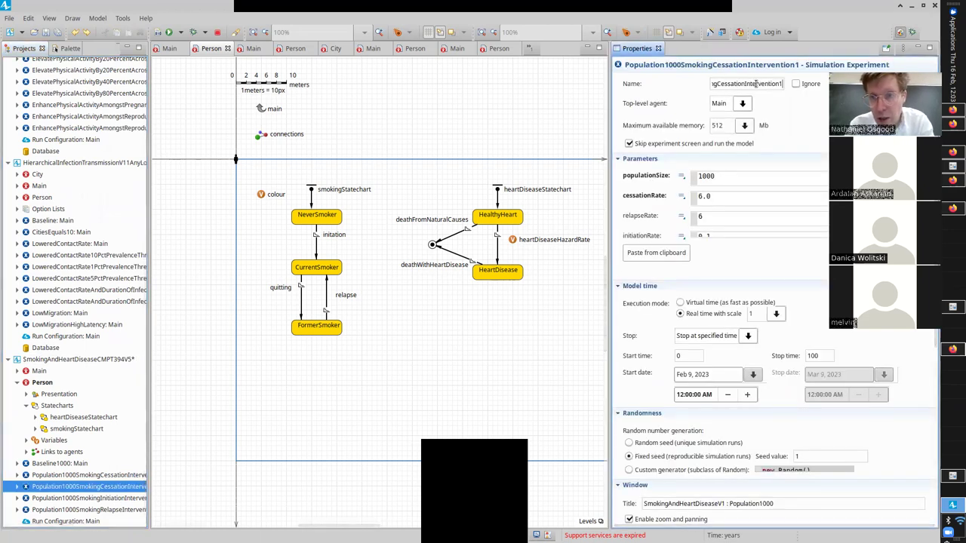
key(BackSpace)
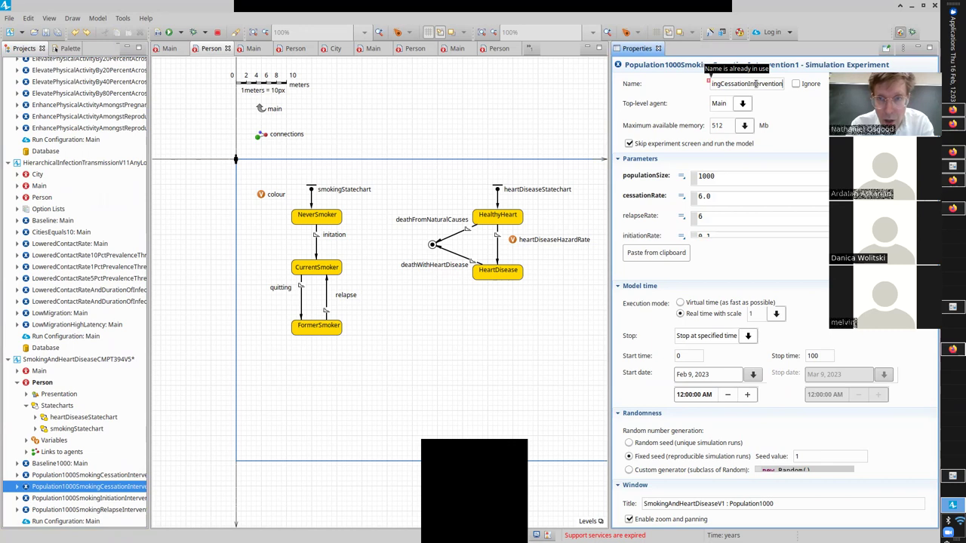
- Delete the duplicated Population1000SmokingCessationIntervention1 experiment and select the SmokingAndHeartDiseaseCMPT394V5 model
right_click(79, 491)
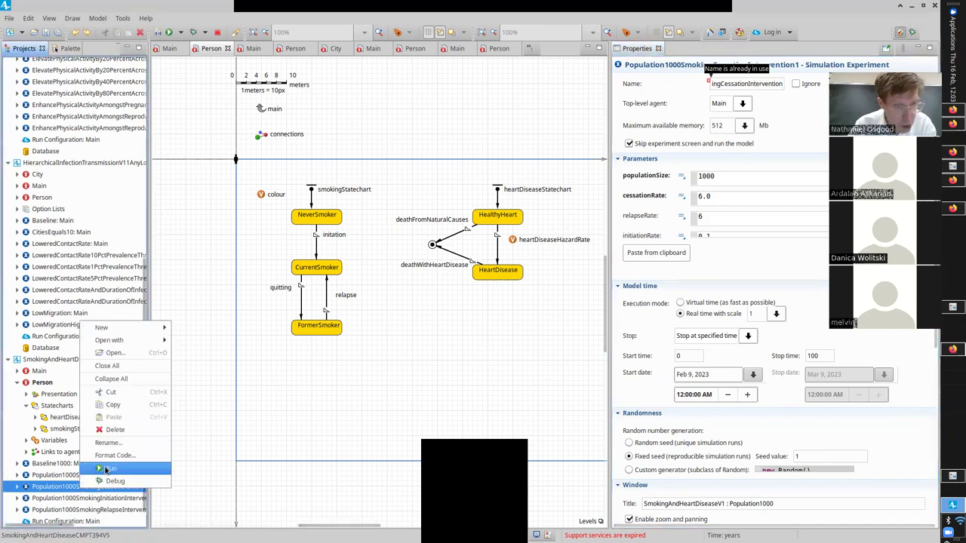
click(114, 430)
key(Return)
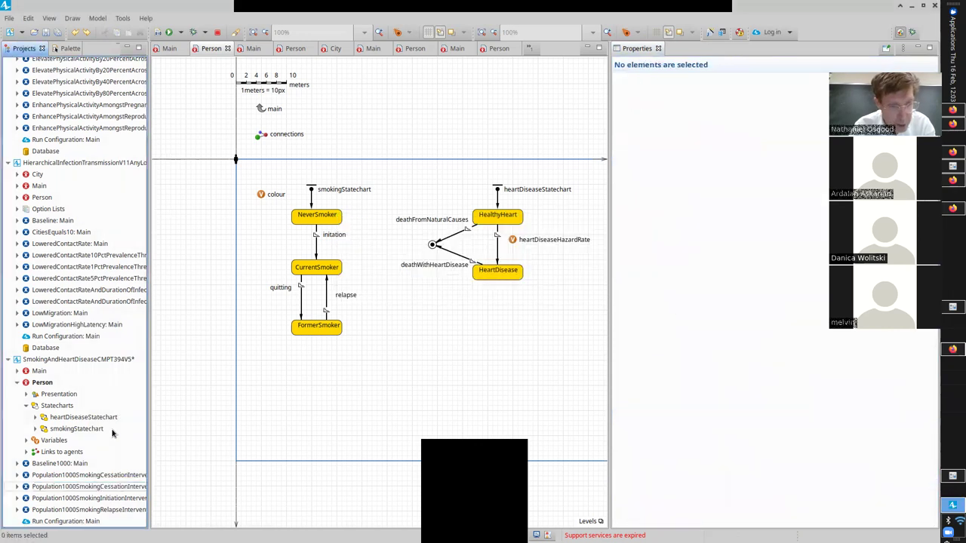
click(88, 360)
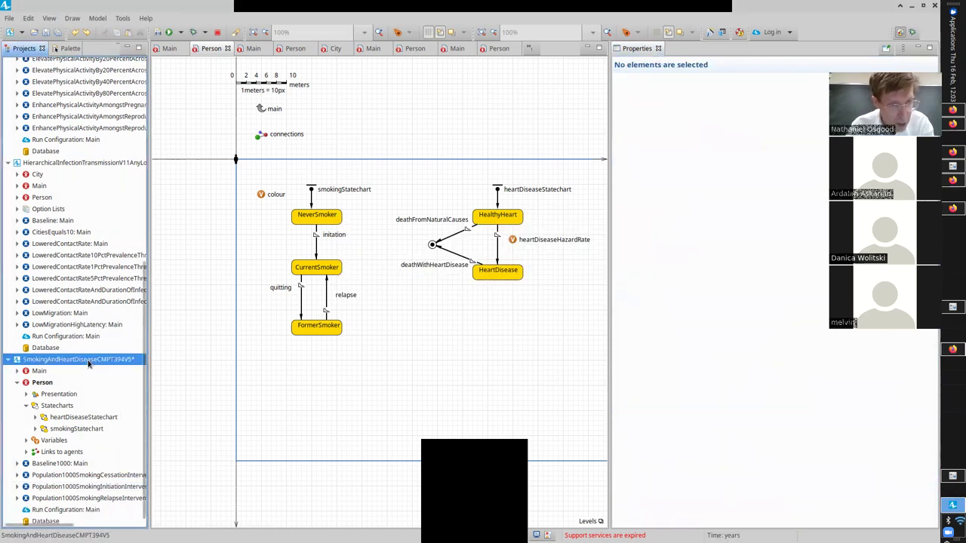
- Switch to Firefox and look through the CMPT 394-858 Canvas course home page for the posted SmokingAndHeartDisease model files
key(alt+Tab)
key(Tab)
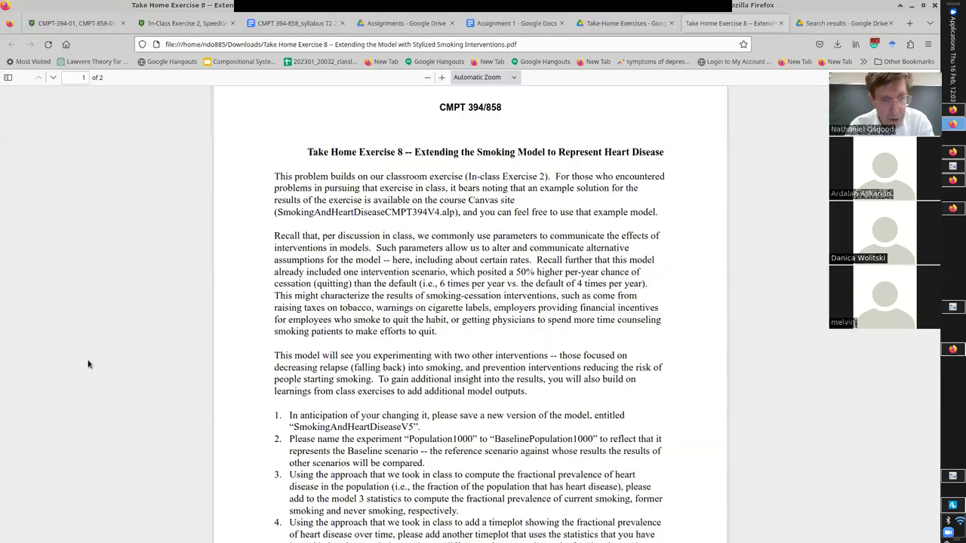
click(84, 25)
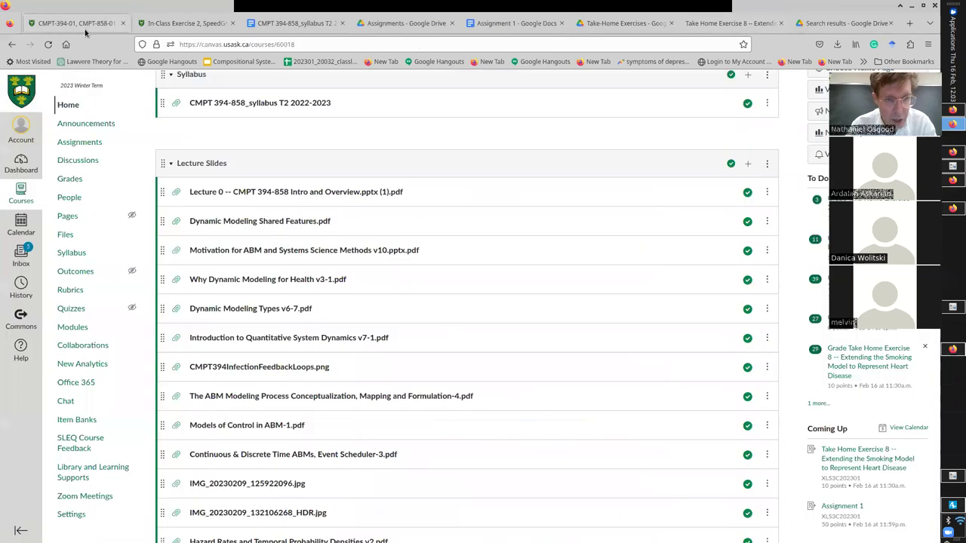
scroll(254, 133, down, 15)
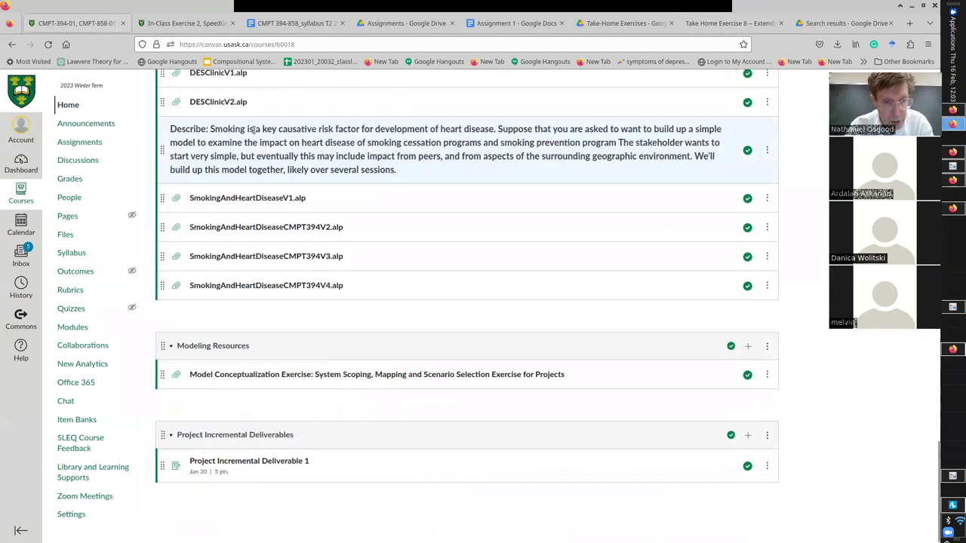
scroll(254, 130, up, 15)
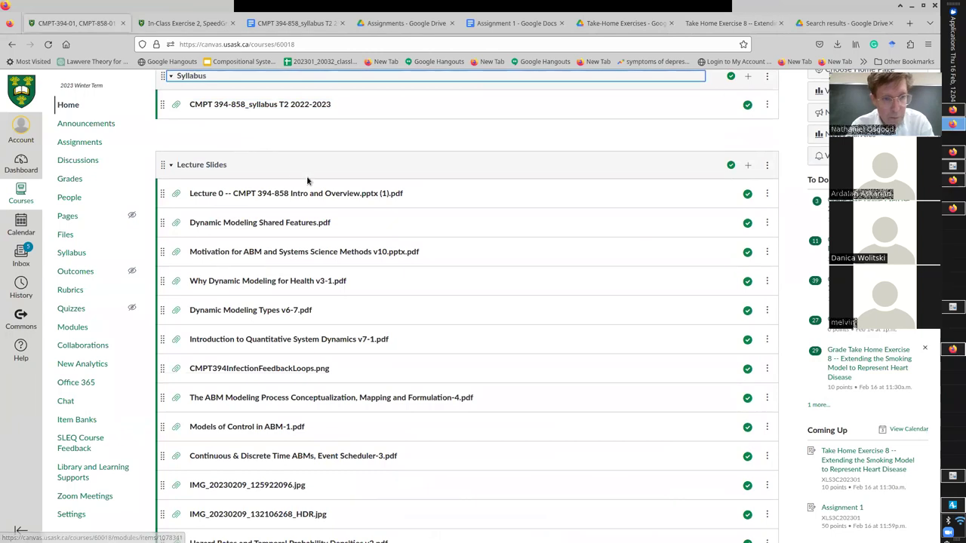
scroll(312, 180, down, 15)
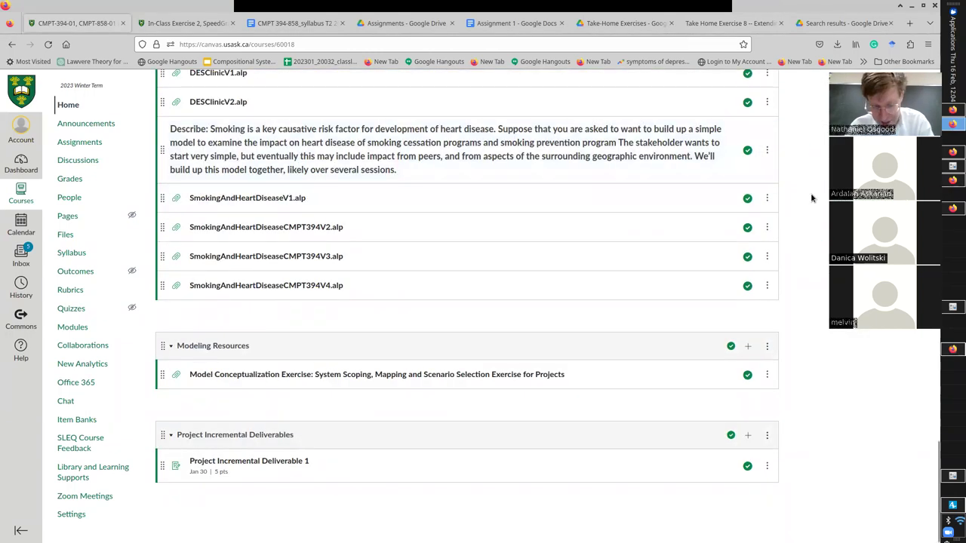
- Upload SmokingAndHeartDiseaseCMPT394V5.alp from its folder under Models and add it as a file to the Models Built in Class module
scroll(811, 198, up, 2)
scroll(812, 198, up, 3)
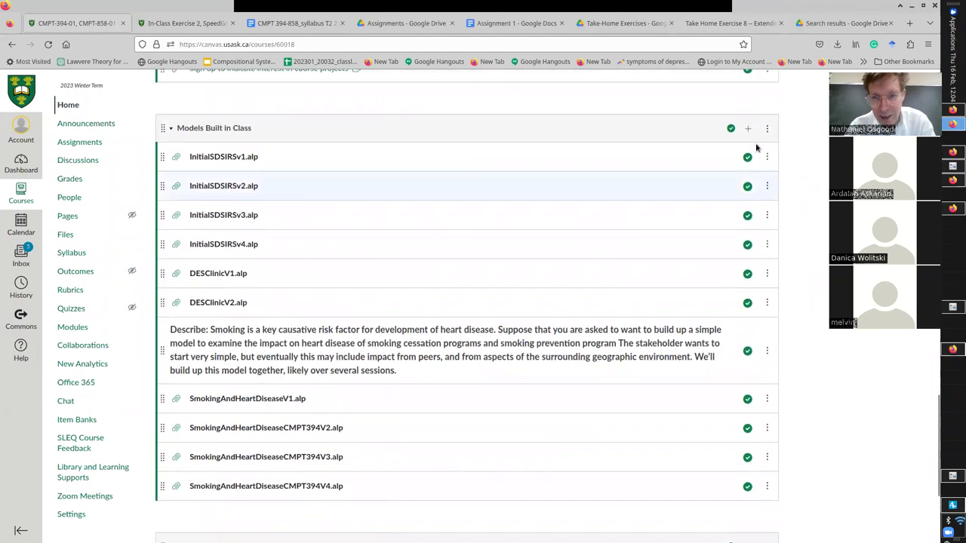
click(748, 128)
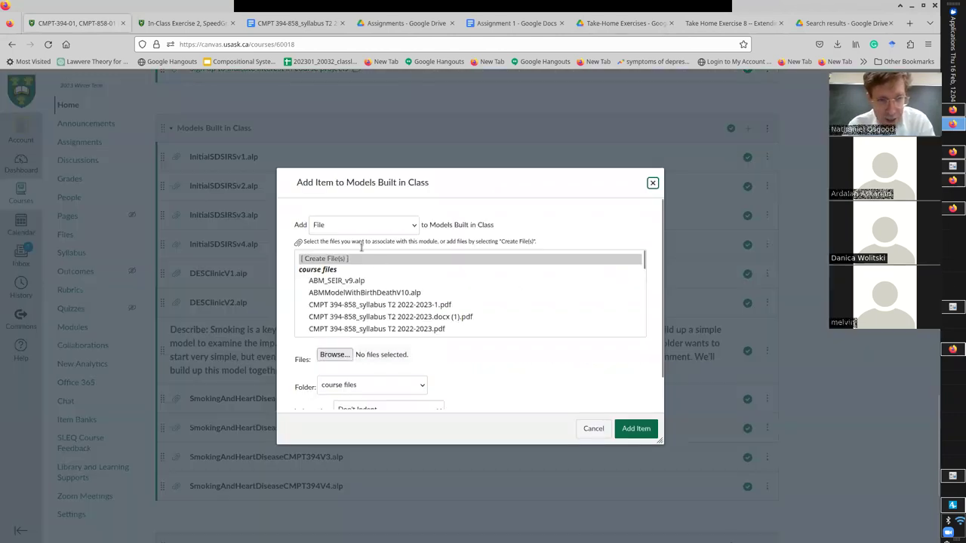
click(333, 355)
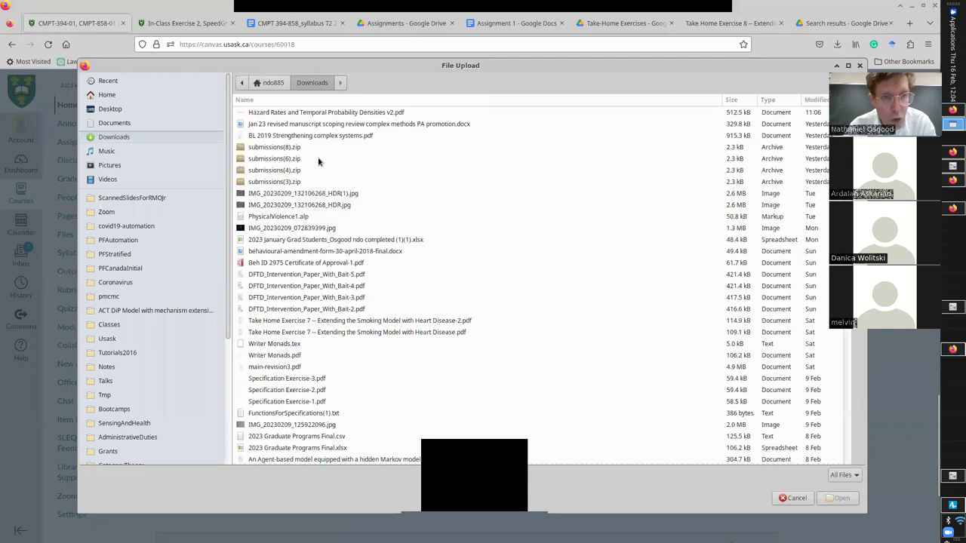
scroll(215, 410, down, 5)
scroll(209, 166, up, 5)
drag(220, 248, 222, 421)
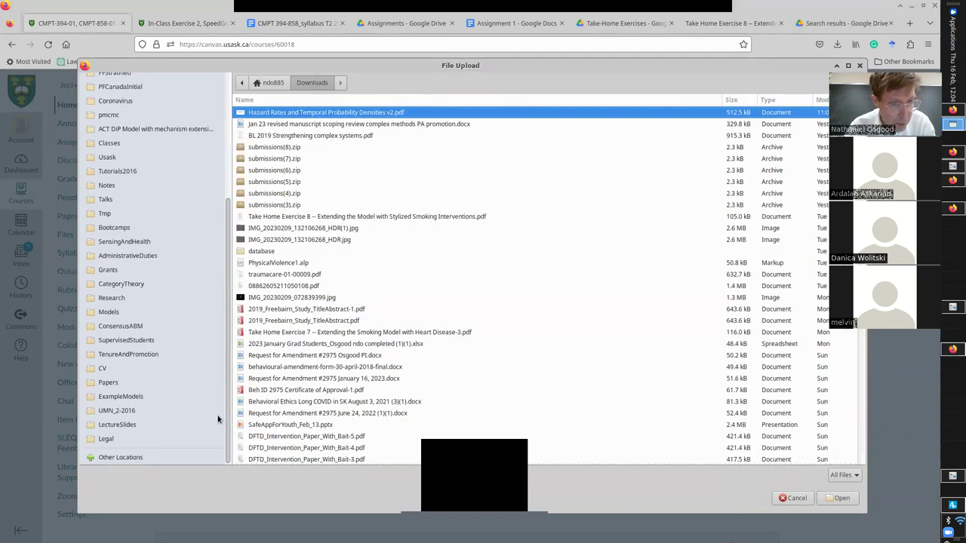
click(143, 312)
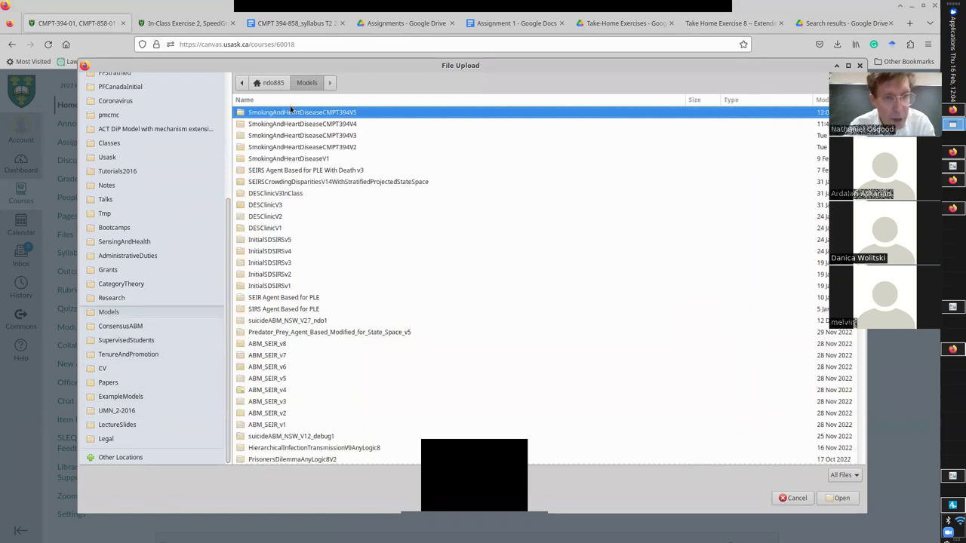
double_click(291, 112)
double_click(290, 113)
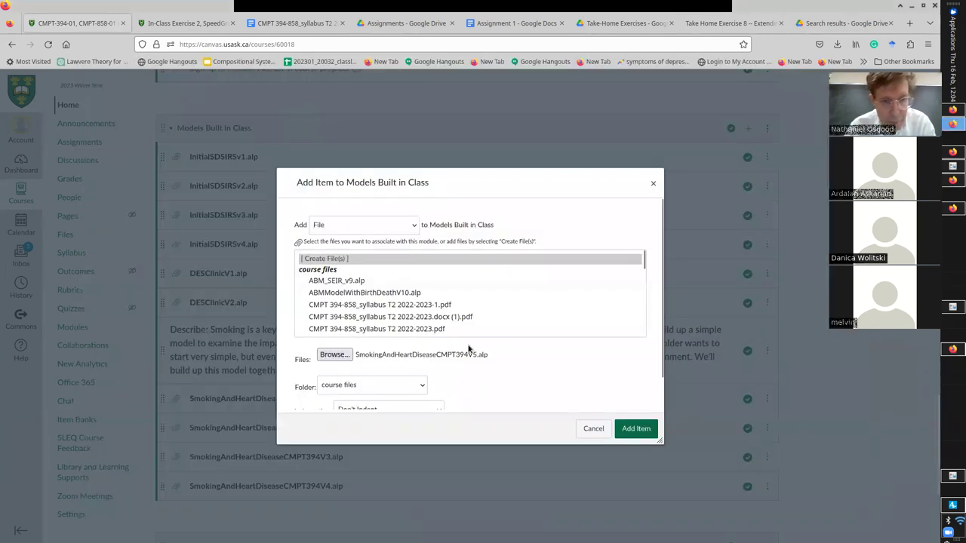
click(635, 428)
- Switch to AnyLogic and save a copy of the V5 model in the Models folder as SmokingAndHeartDiseaseCMPT394V6
key(super+d)
key(super+d)
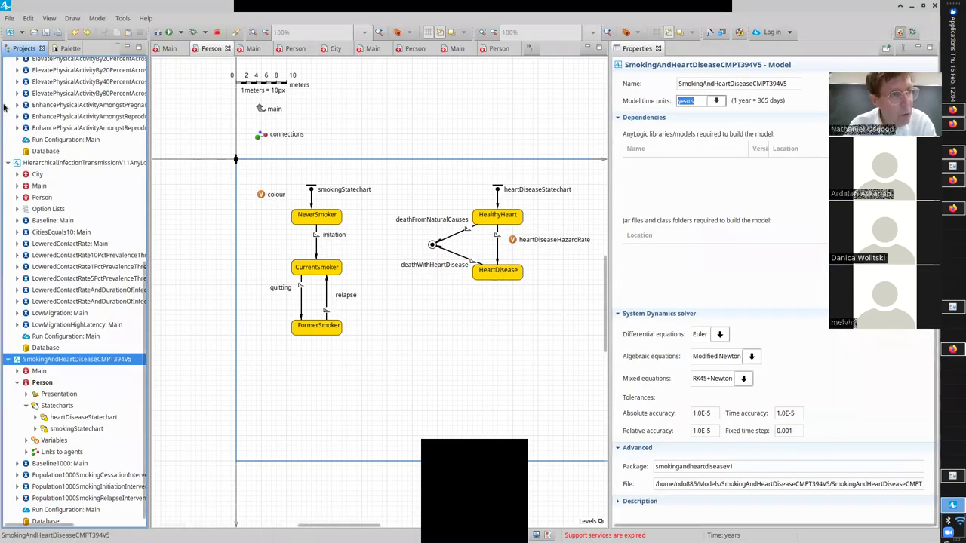
click(11, 19)
click(38, 82)
key(End)
key(BackSpace)
text(6\)
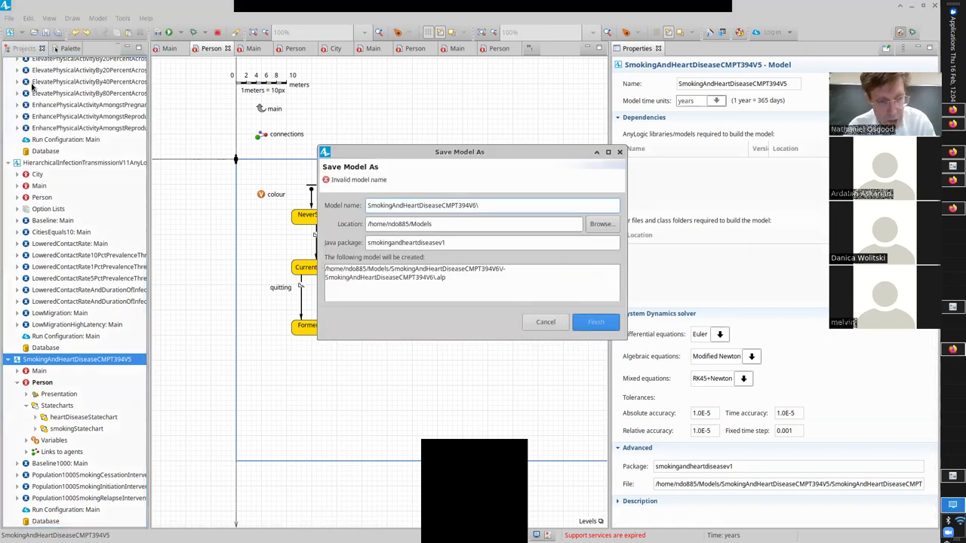
key(BackSpace)
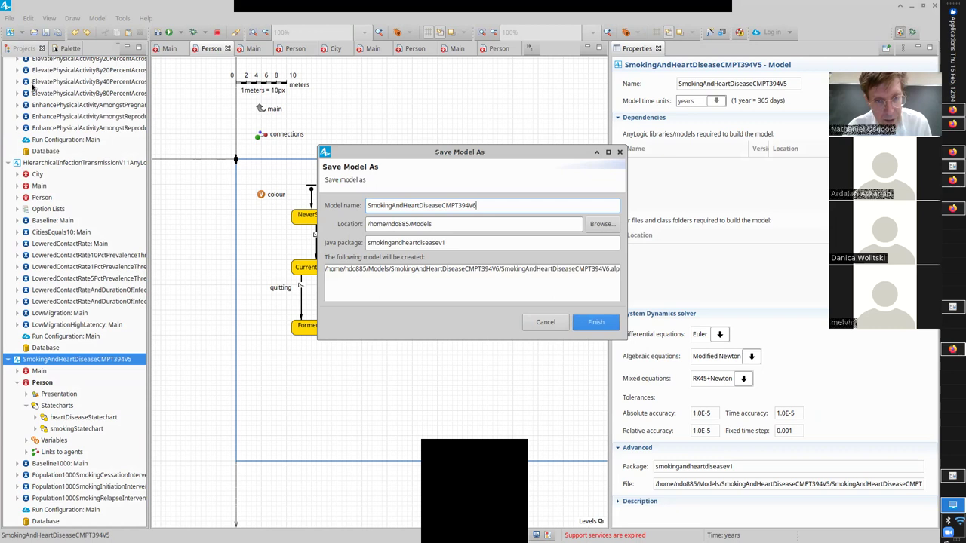
key(Return)
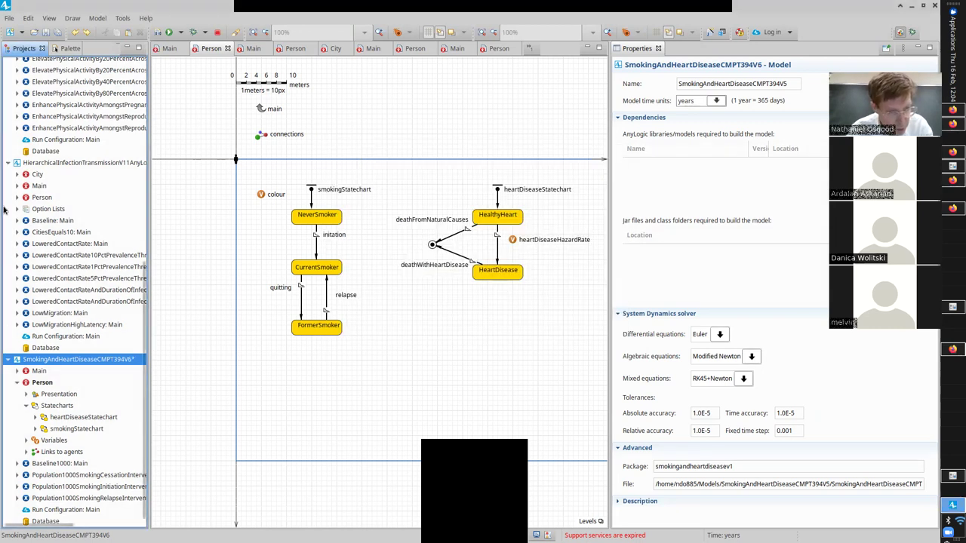
- Duplicate the Population1000SmokingCessationIntervention experiment within the SmokingAndHeartDiseaseCMPT394V6 model
right_click(91, 478)
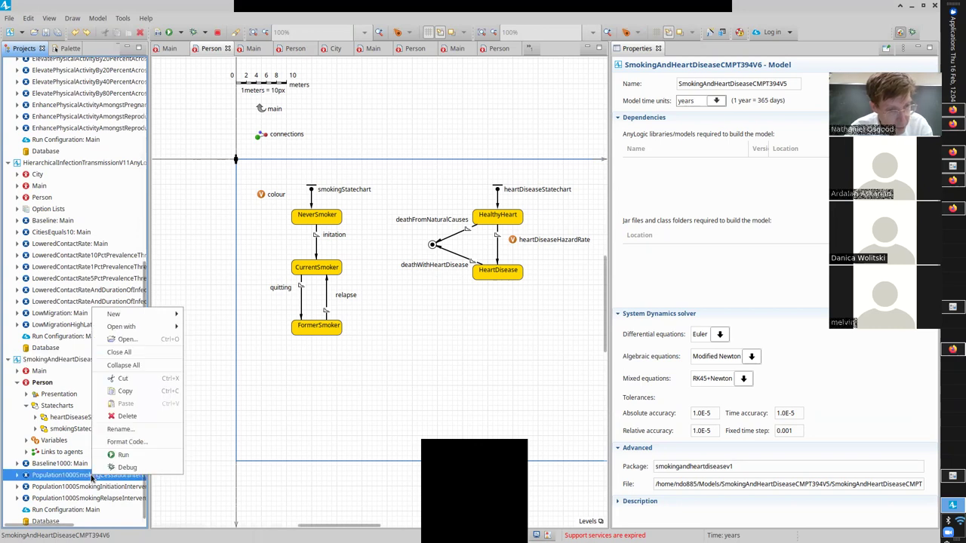
click(125, 396)
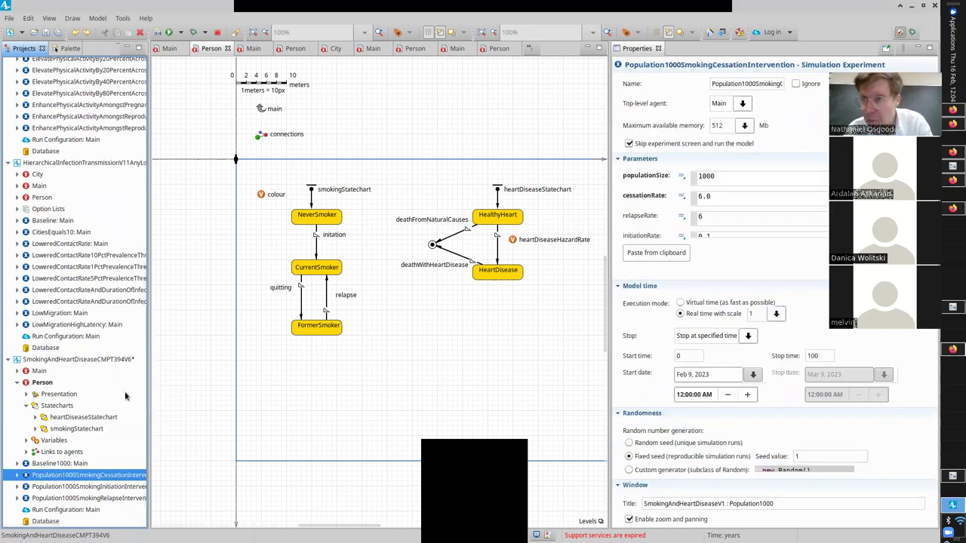
right_click(47, 359)
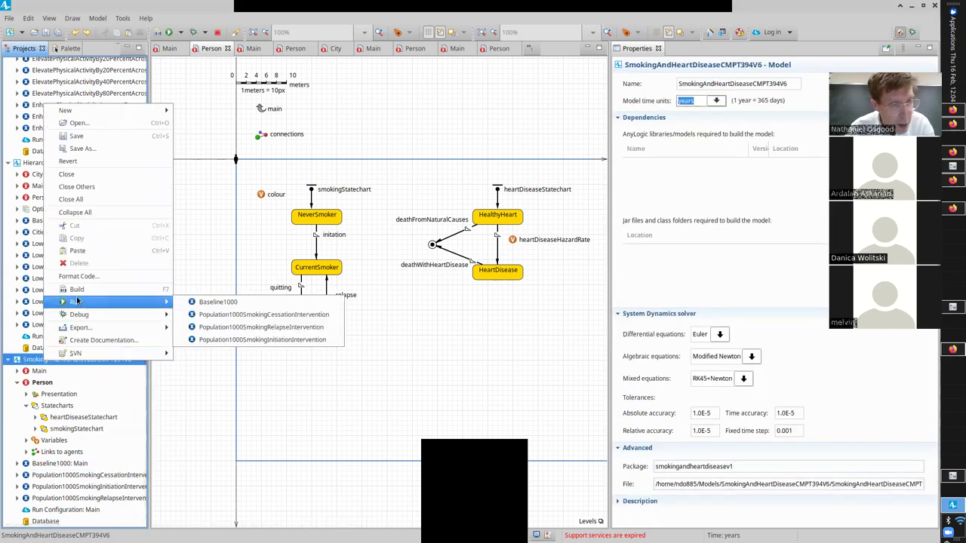
click(77, 251)
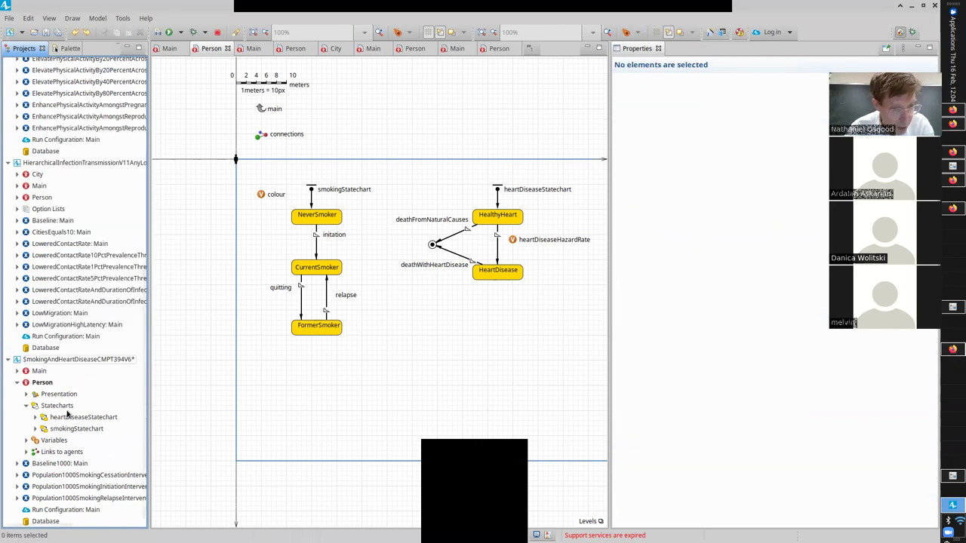
- Rename the duplicated cessation experiment Population1000SmokingCessationAndRelapseIntervention and save the model
click(92, 487)
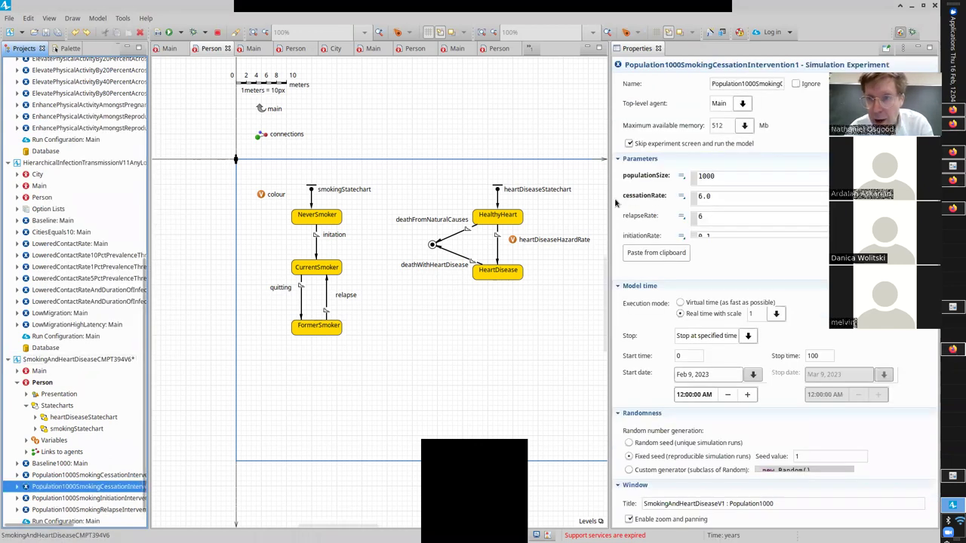
click(754, 83)
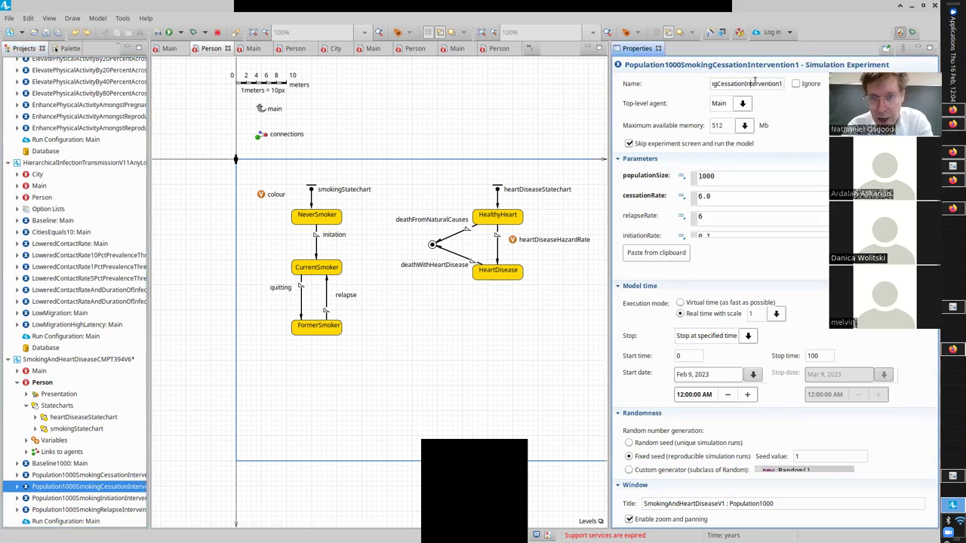
key(BackSpace)
click(754, 83)
text(A)
text(ndRe)
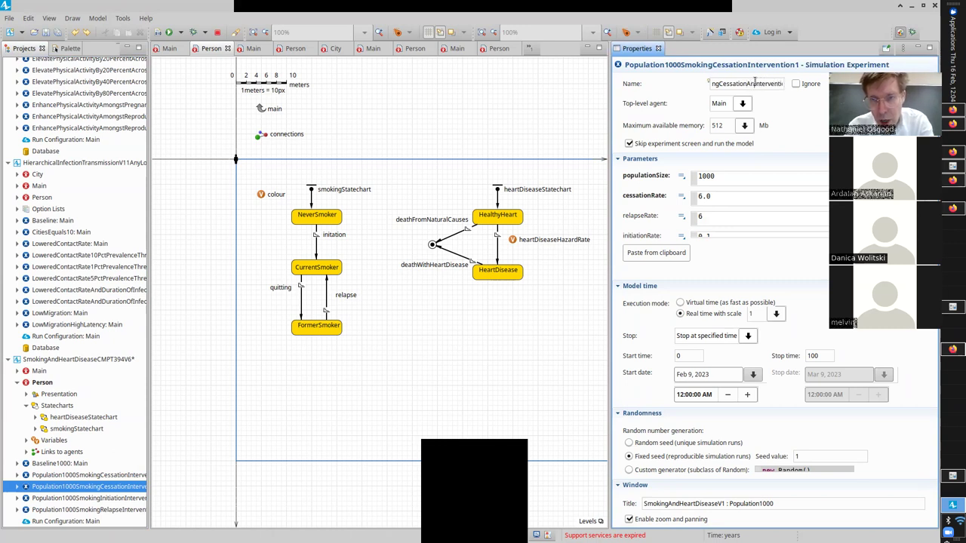
text(lapse)
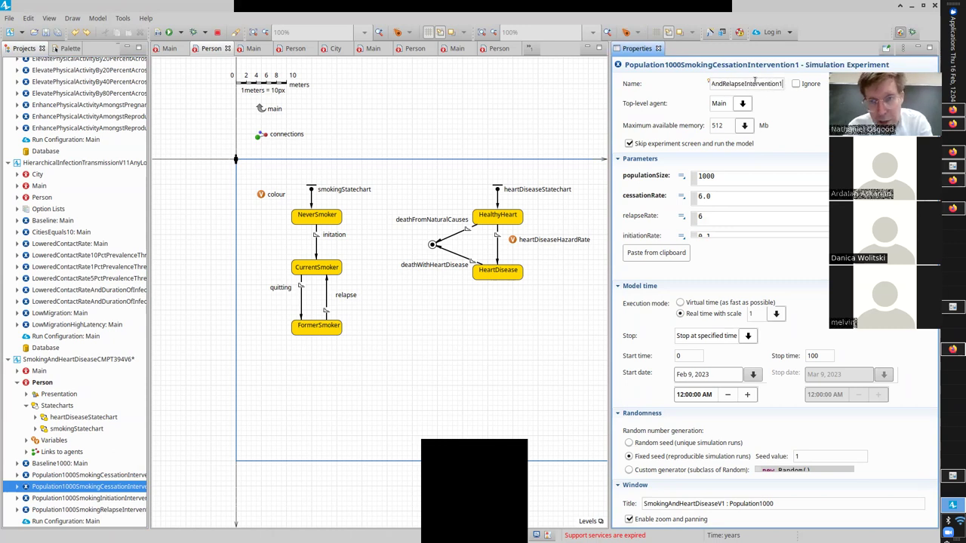
key(Return)
key(ctrl+s)
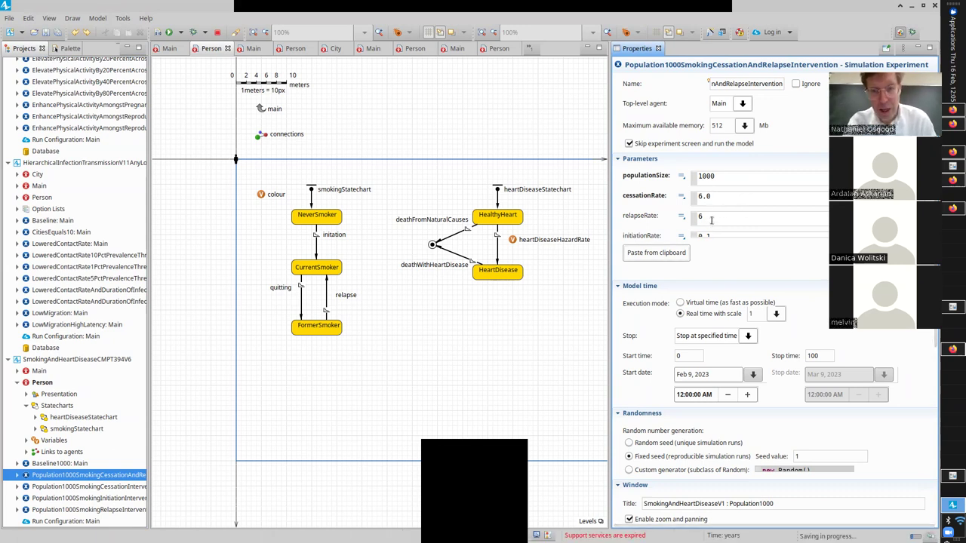
- Set the combined cessation and relapse experiment's relapseRate parameter to 3.0 and save the model
click(711, 219)
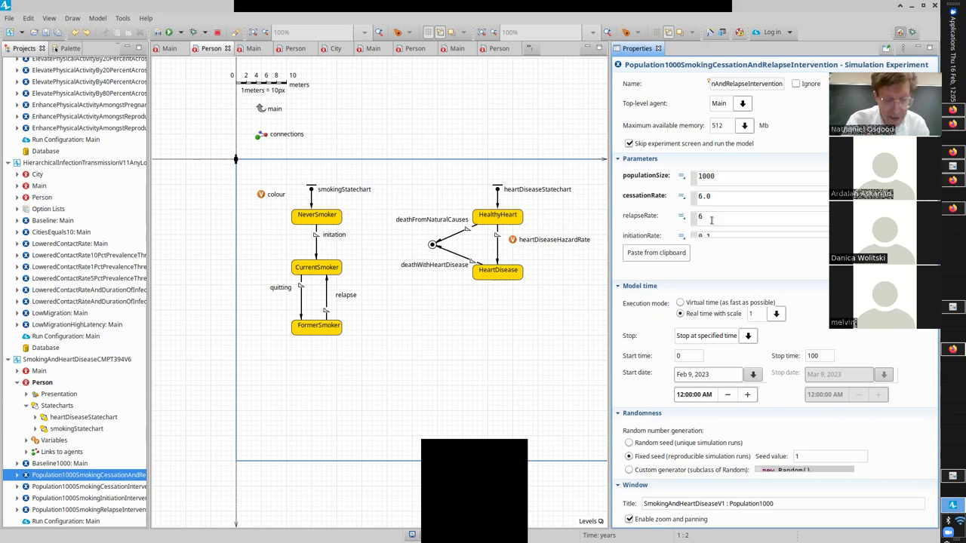
key(BackSpace)
text(3/)
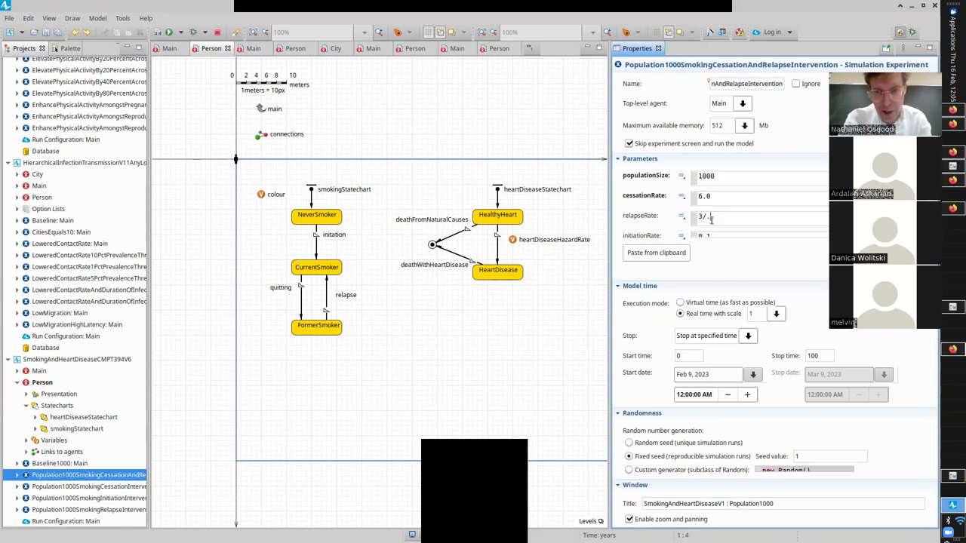
key(BackSpace)
text(.0)
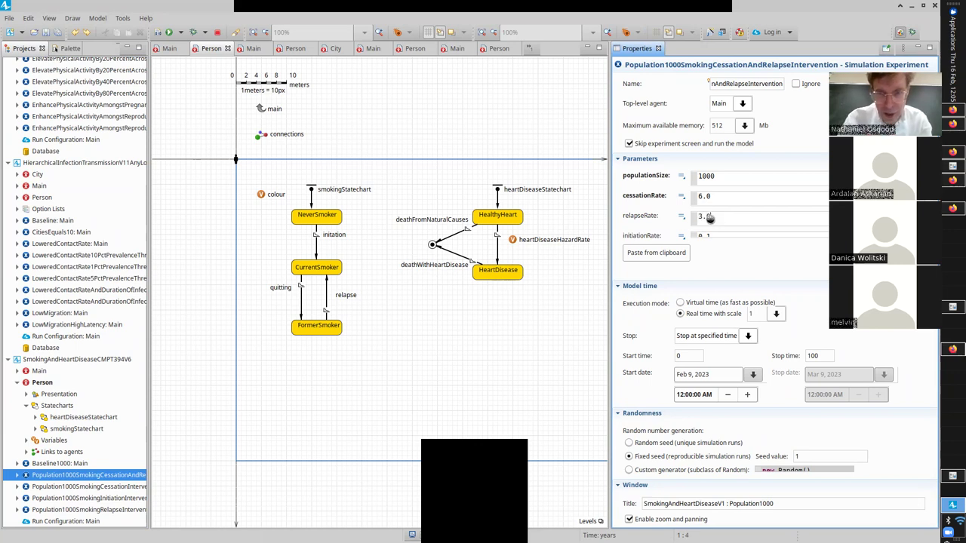
key(ctrl+s)
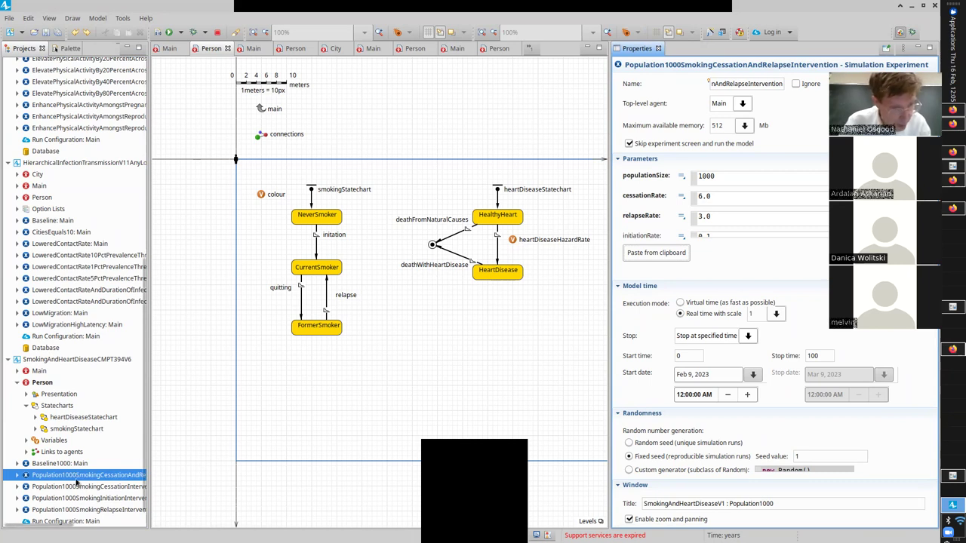
- Run the combined cessation and relapse experiment in virtual time, examine its smoking prevalence and heart disease plots, and close the run
right_click(74, 478)
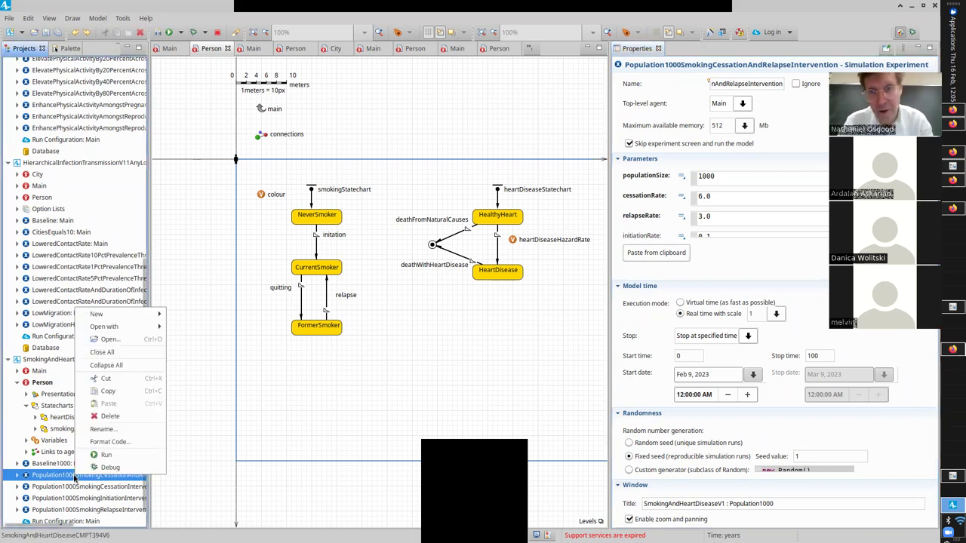
click(106, 455)
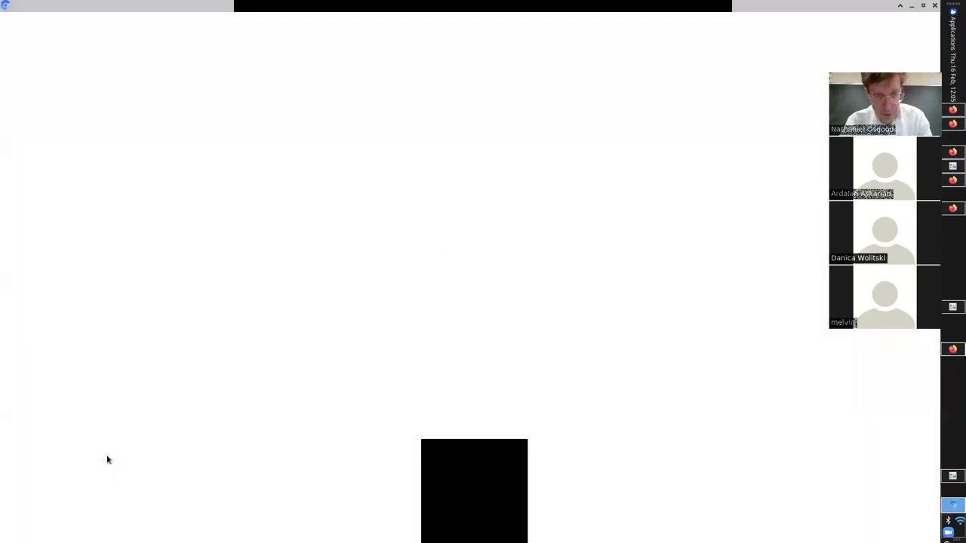
click(182, 531)
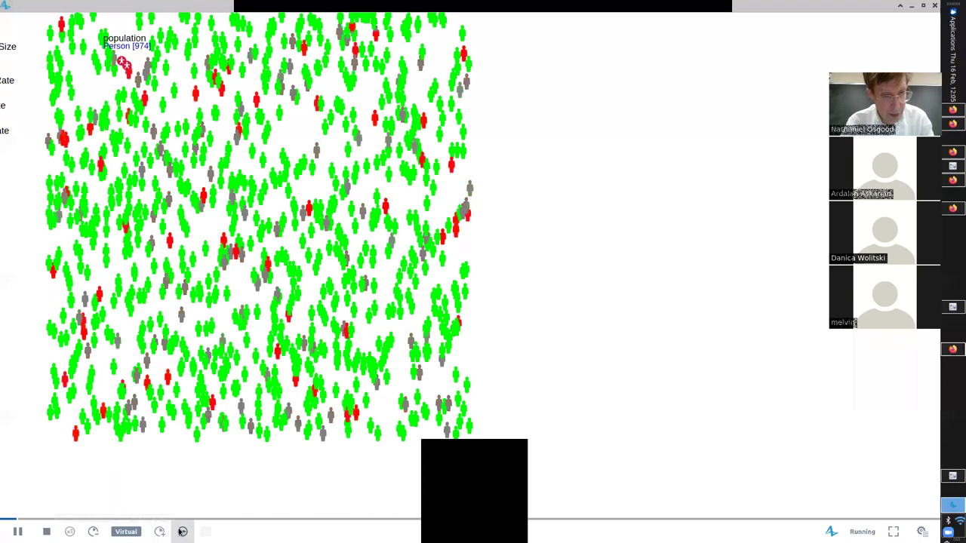
drag(291, 140, 157, 373)
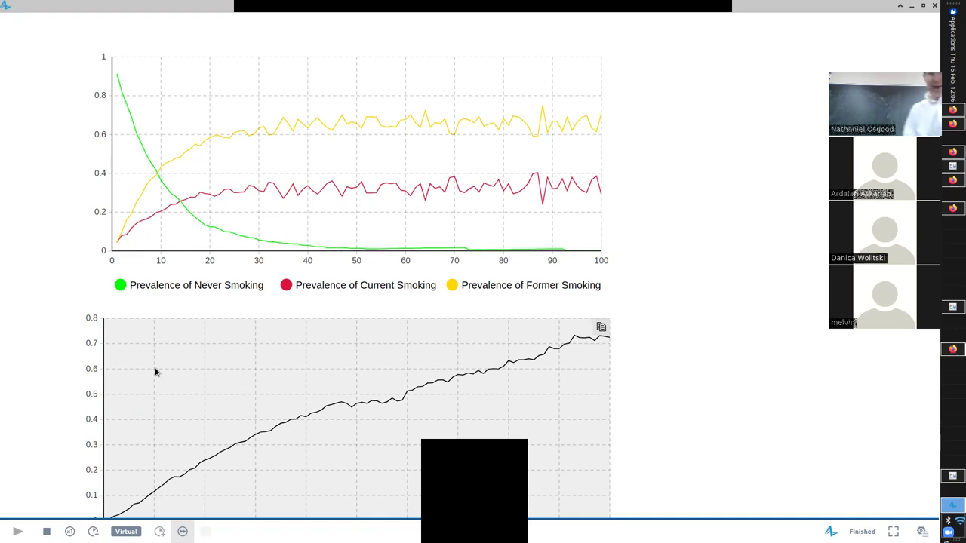
click(934, 5)
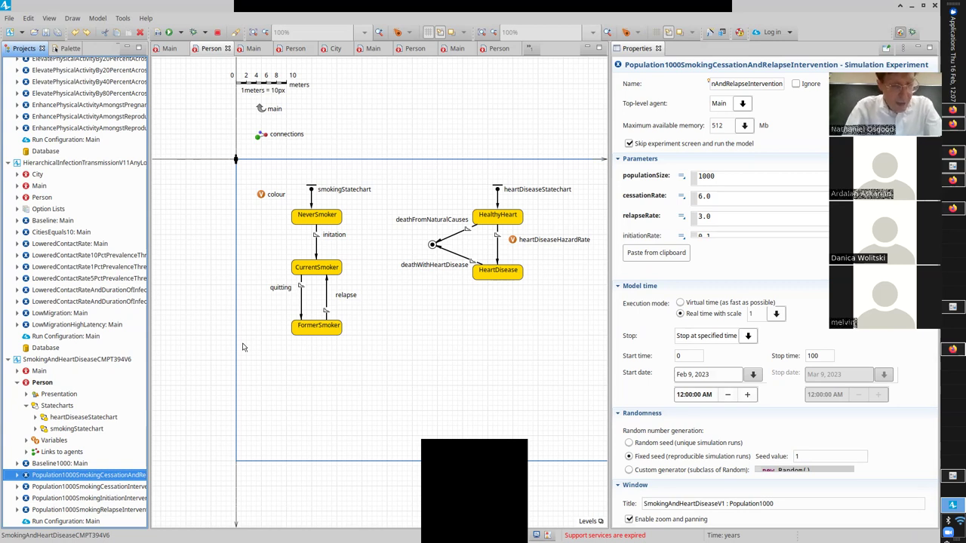
- Save the V6 model and rerun the combined intervention experiment at x1 speed to examine the smoking prevalence and heart disease curves
key(ctrl+s)
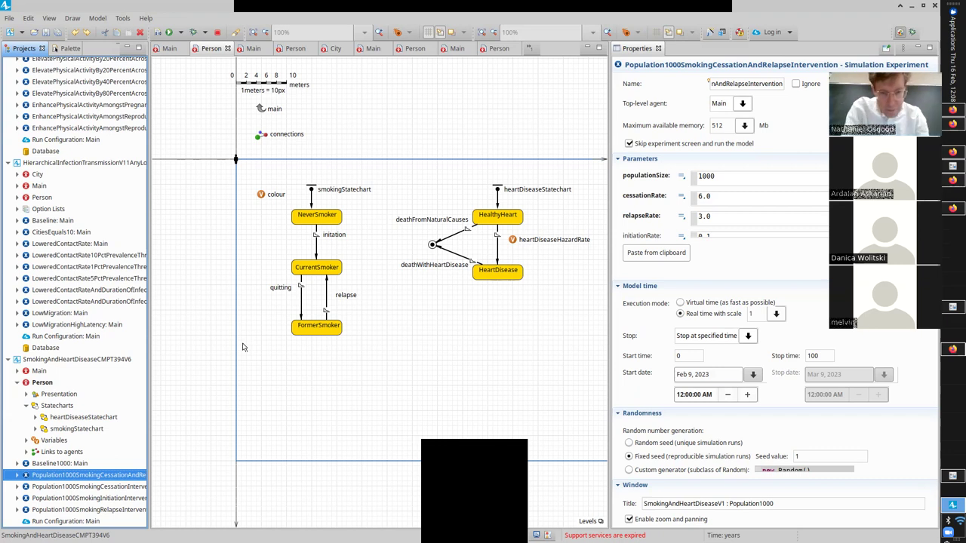
key(ctrl+s)
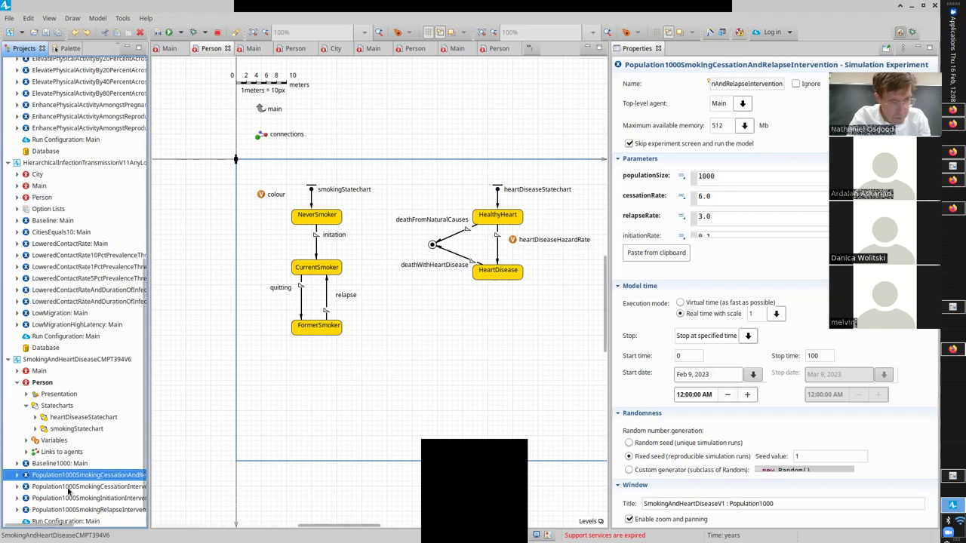
right_click(48, 472)
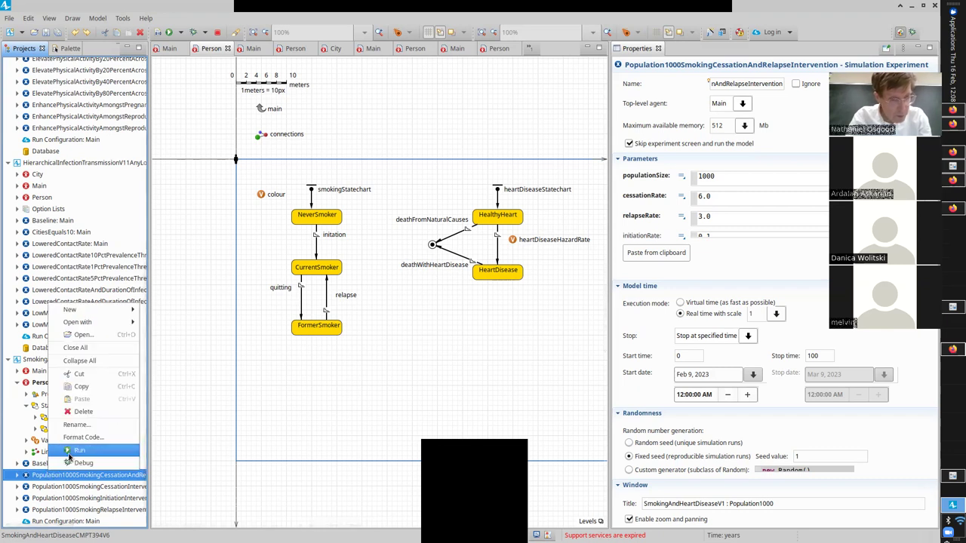
click(66, 461)
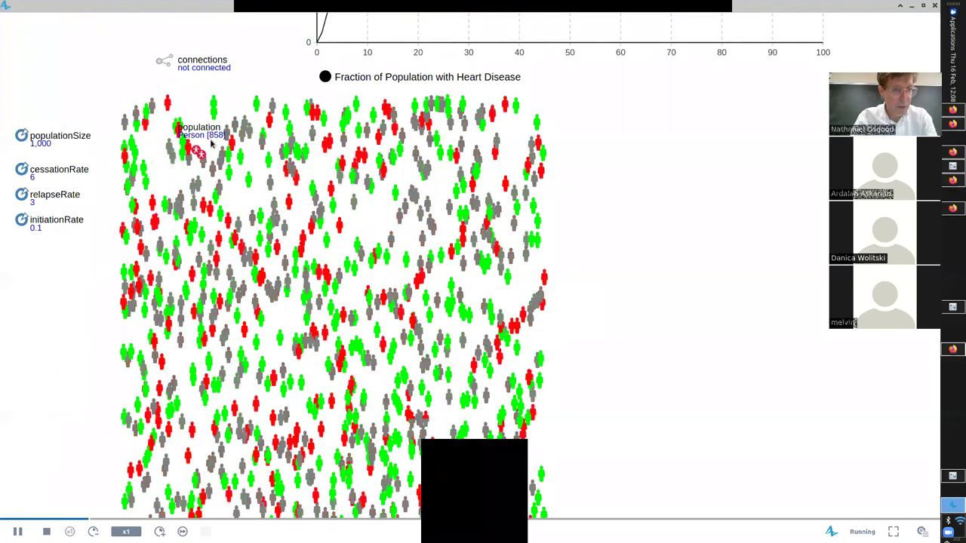
scroll(155, 287, up, 10)
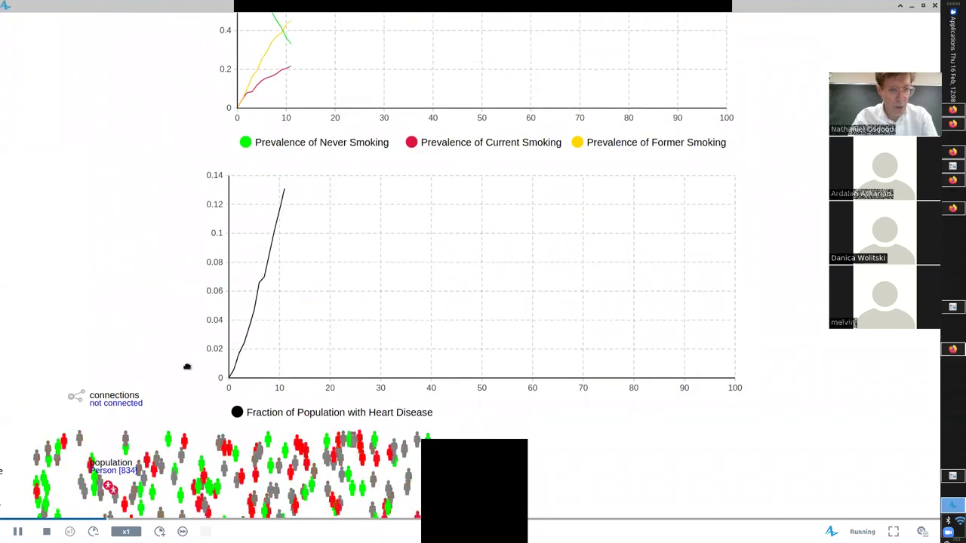
scroll(198, 418, down, 3)
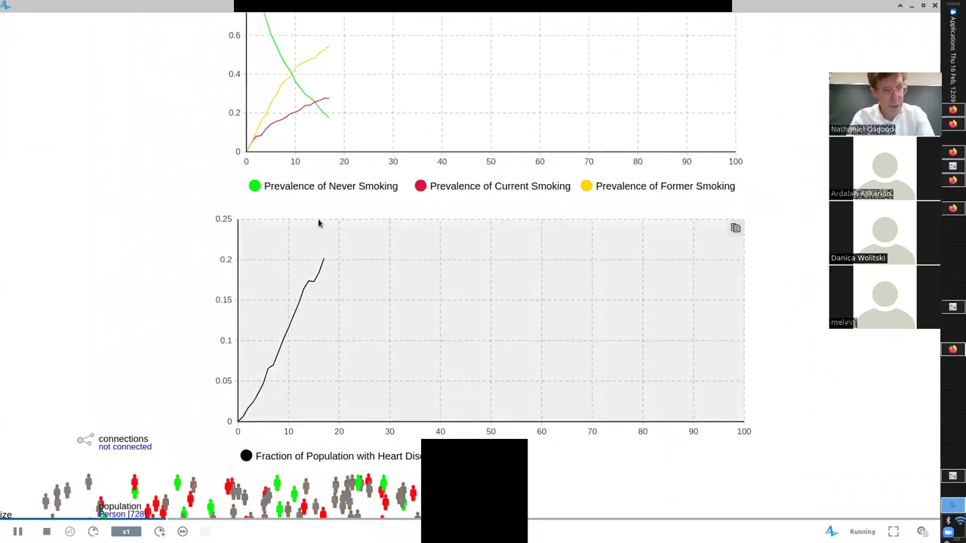
drag(331, 196, 271, 271)
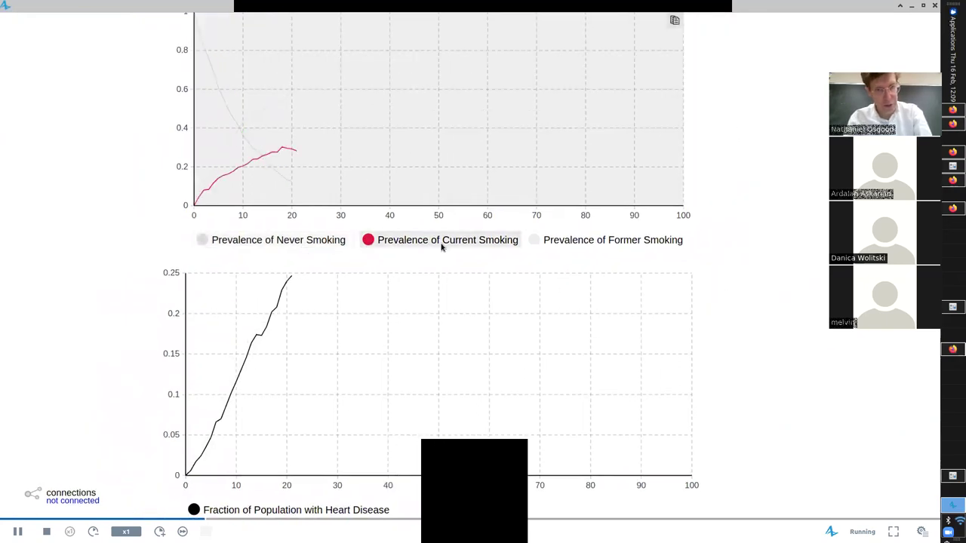
- Examine the heart disease plot, parameter values and population animation of the combined intervention run, pause it, and close the run
scroll(347, 264, down, 5)
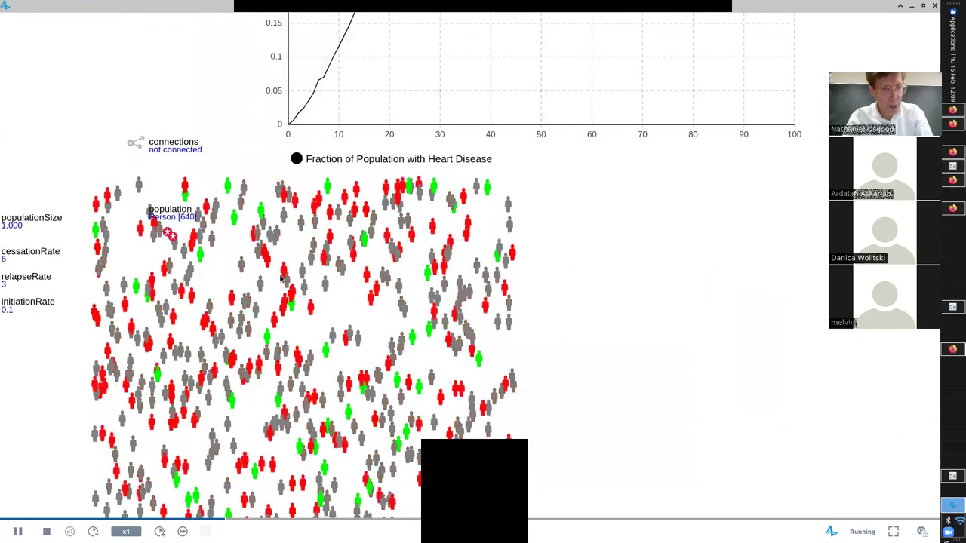
scroll(281, 279, up, 3)
scroll(224, 451, down, 1)
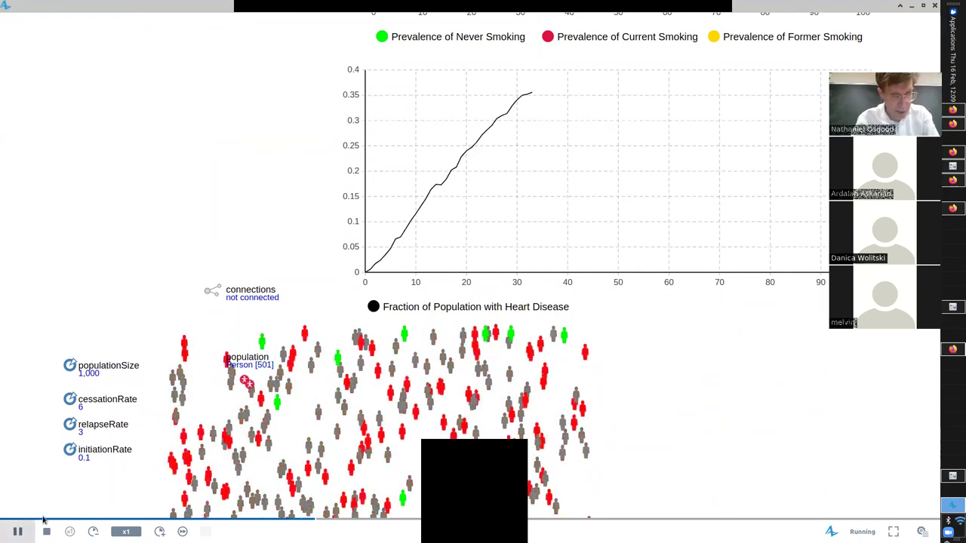
click(17, 531)
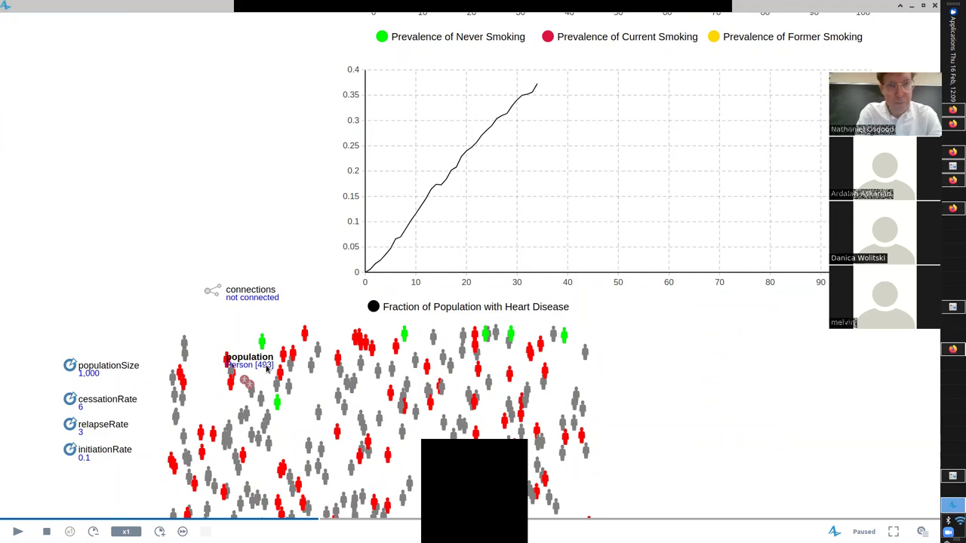
click(934, 5)
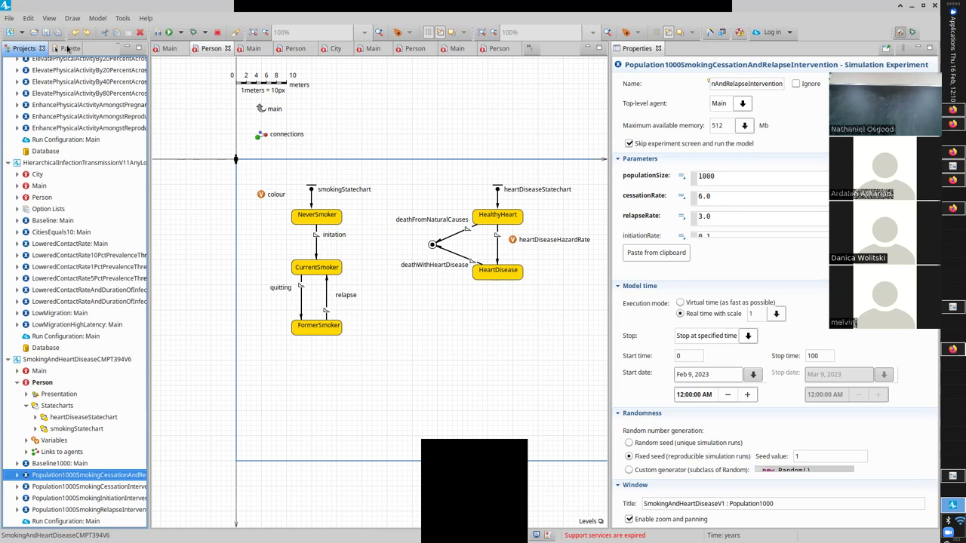
- Add a variable named countHeartDiseaseDeaths to the Main agent, just above the populationSize parameter
click(169, 48)
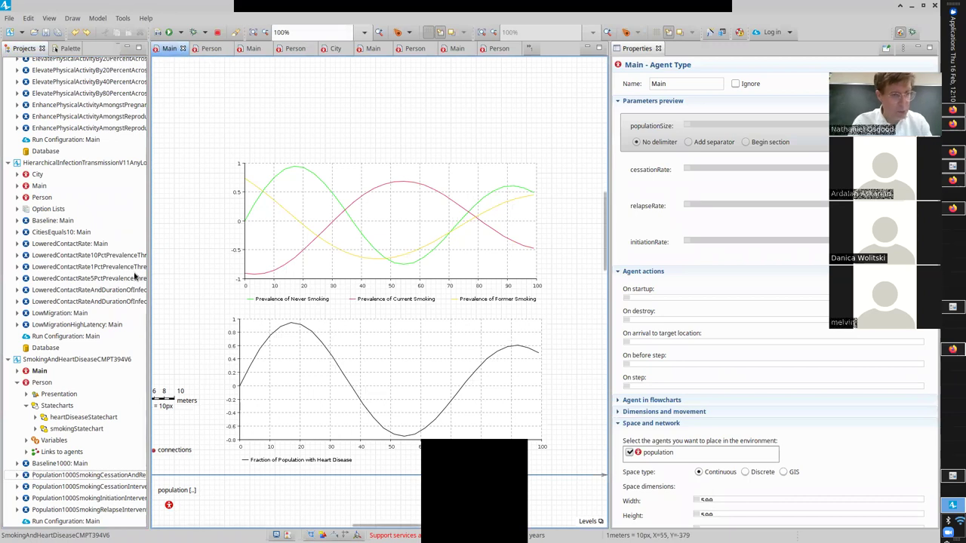
click(66, 49)
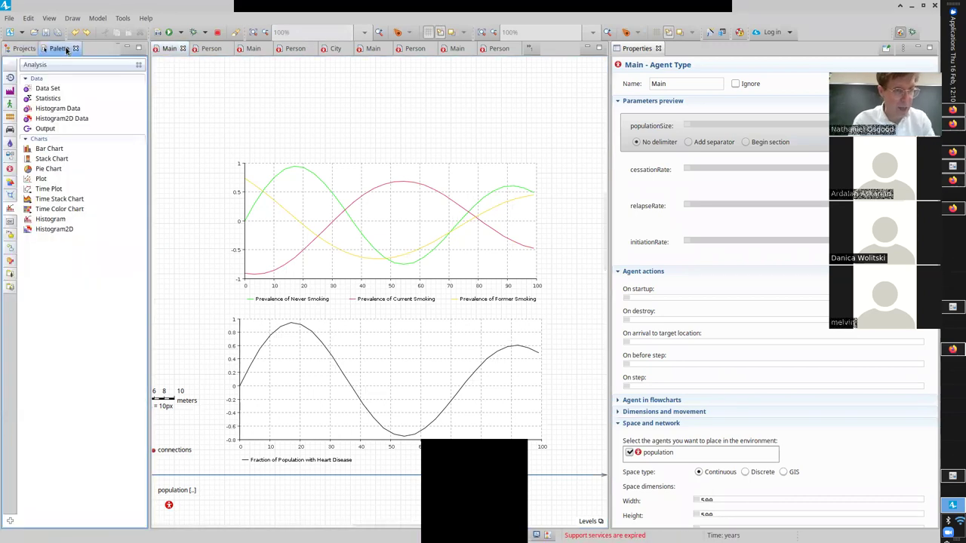
click(9, 170)
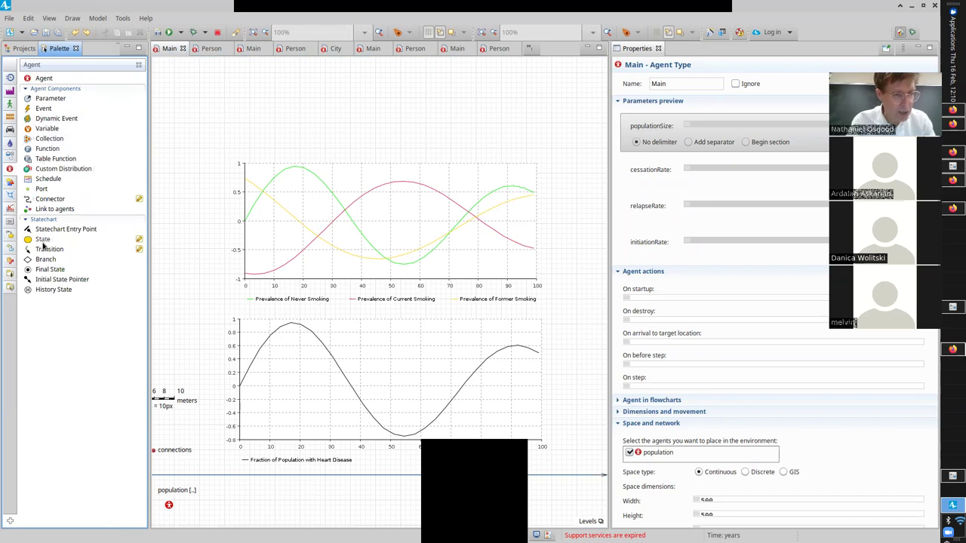
drag(389, 525, 309, 530)
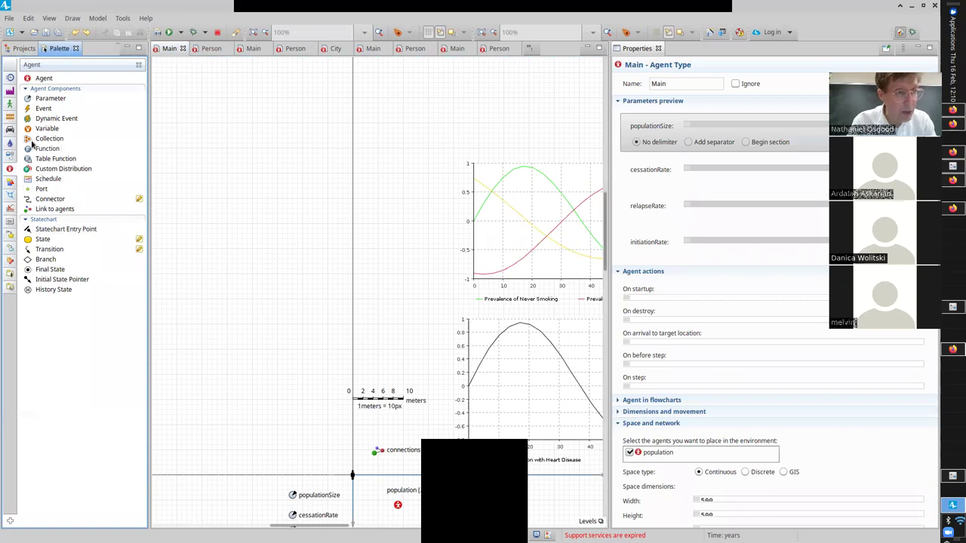
drag(30, 129, 294, 483)
text(count)
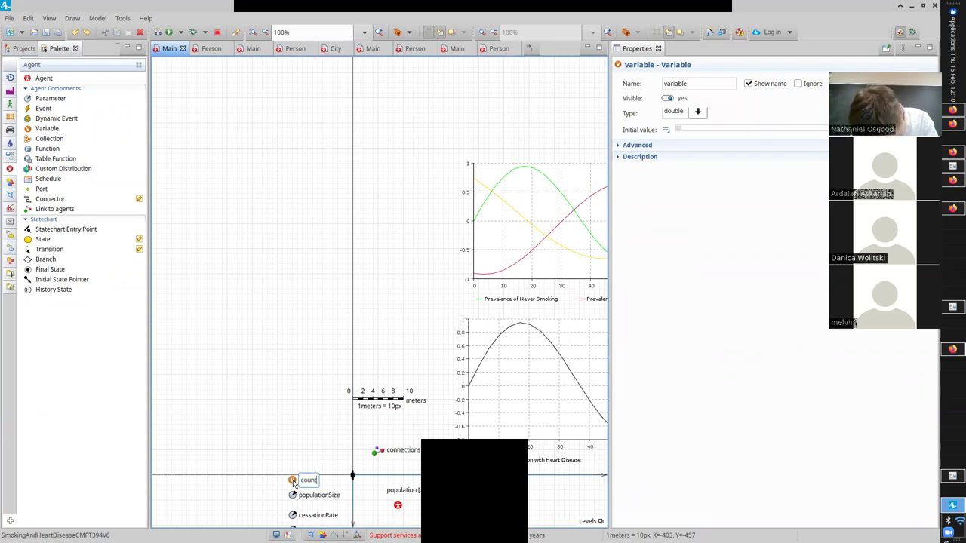
text(H)
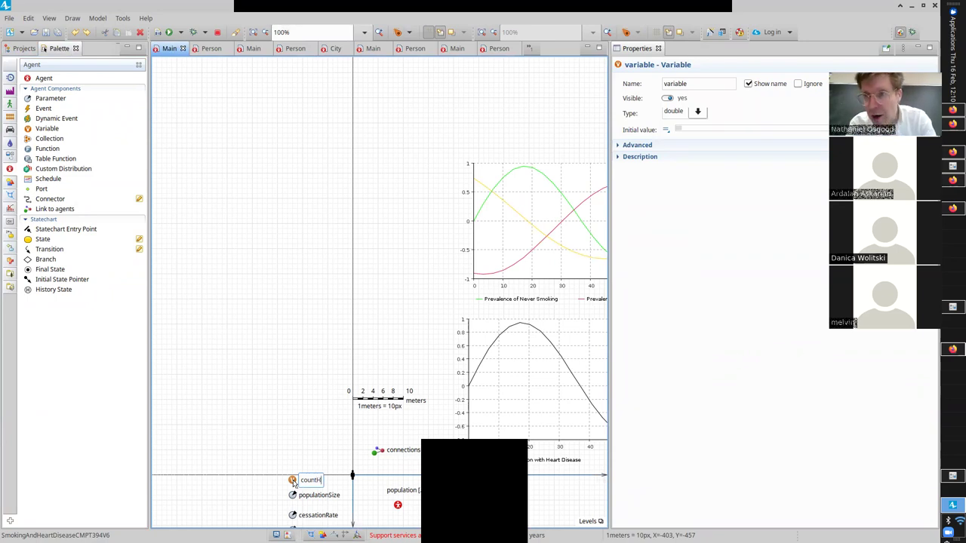
text(eart)
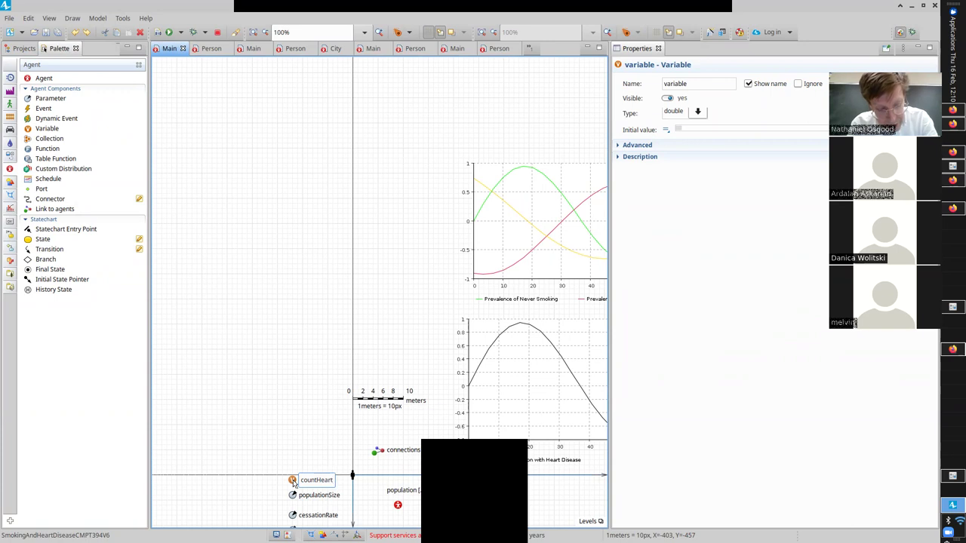
text(Disease)
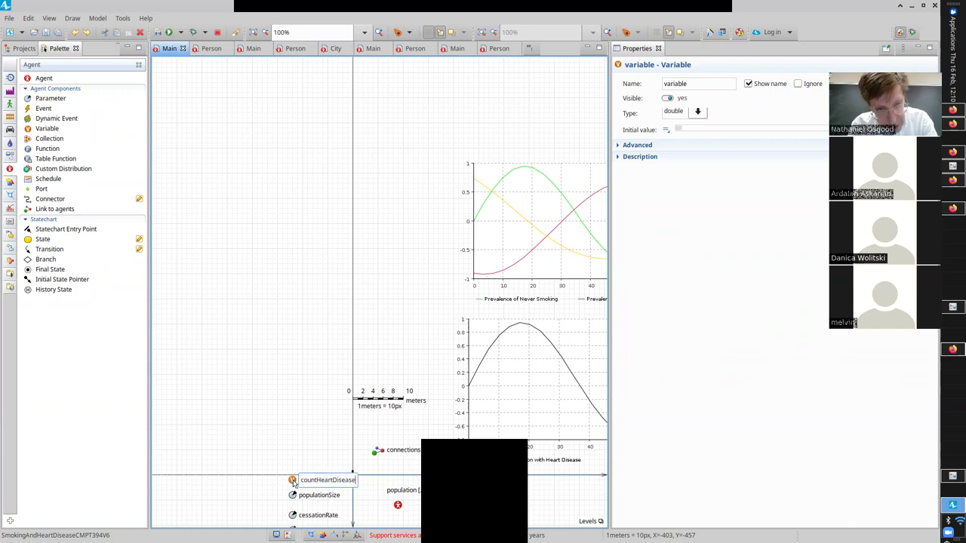
text(M)
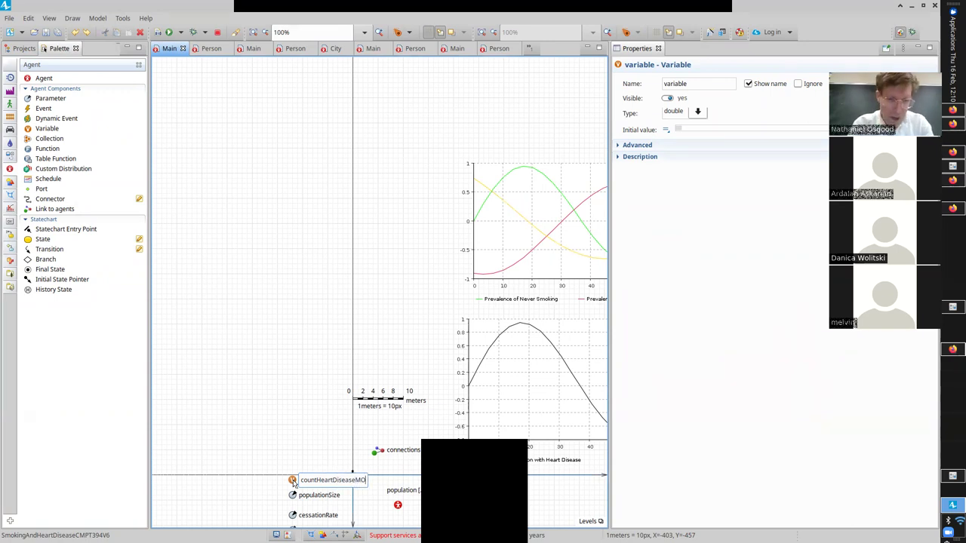
text(ort)
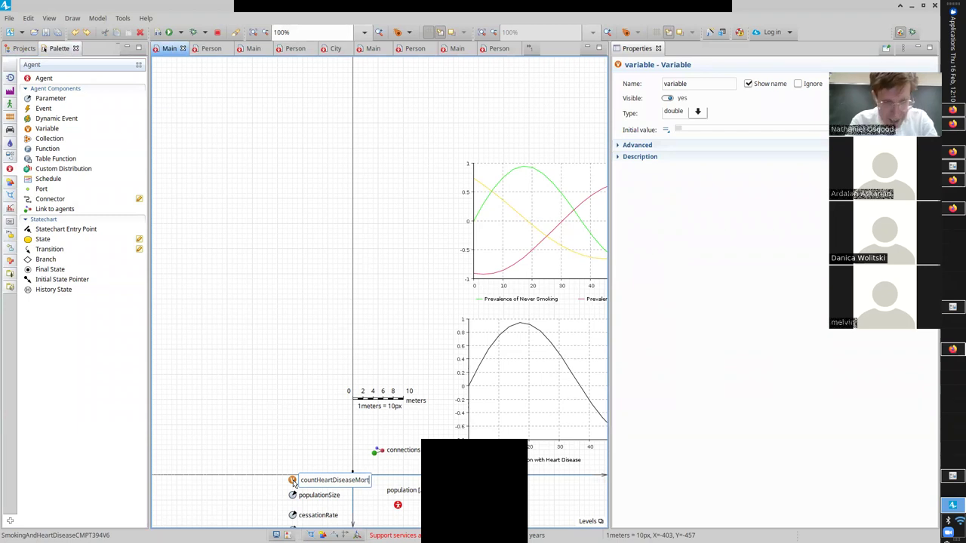
key(BackSpace)
key(BackSpace)
key(BackSpace)
key(BackSpace)
text(Deaths)
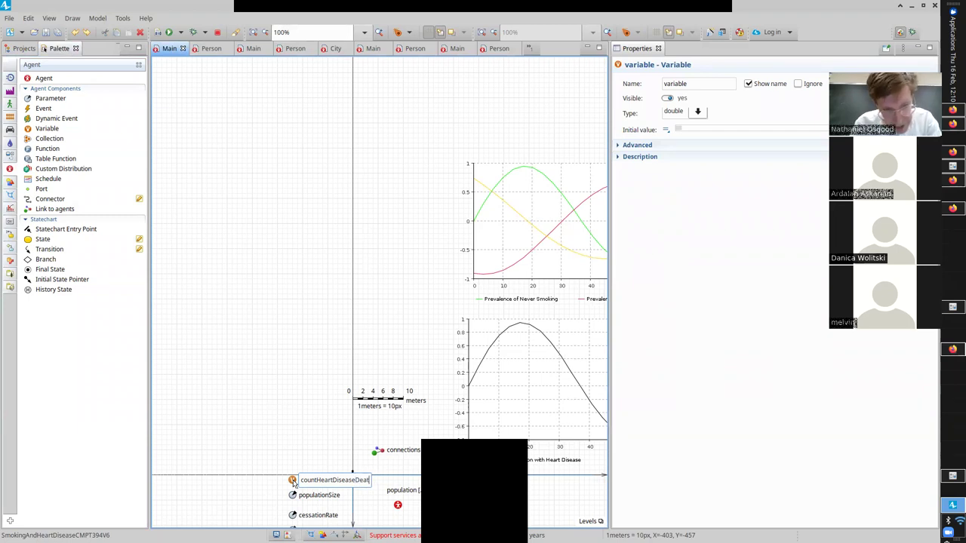
key(Return)
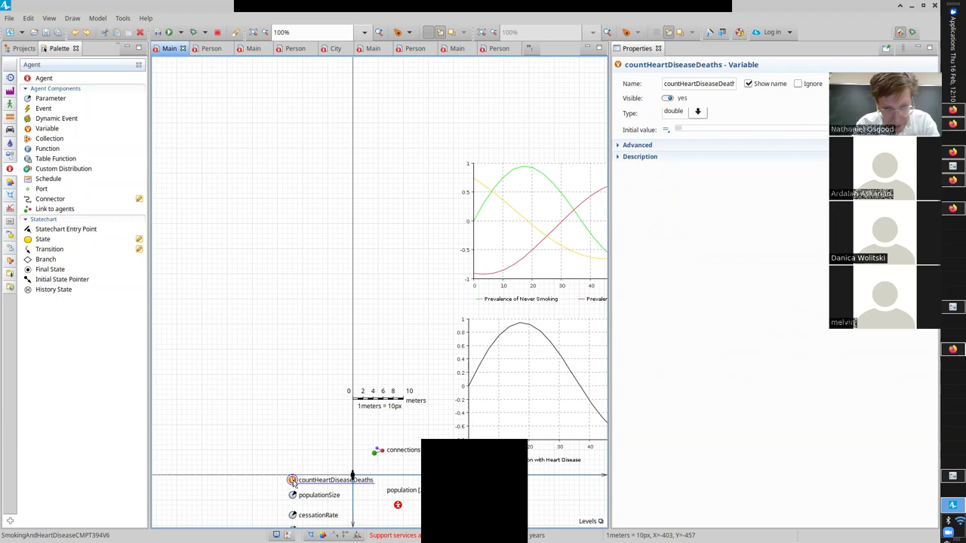
- Set the countHeartDiseaseDeaths variable's type to int and its initial value to 0
click(698, 112)
key(Up)
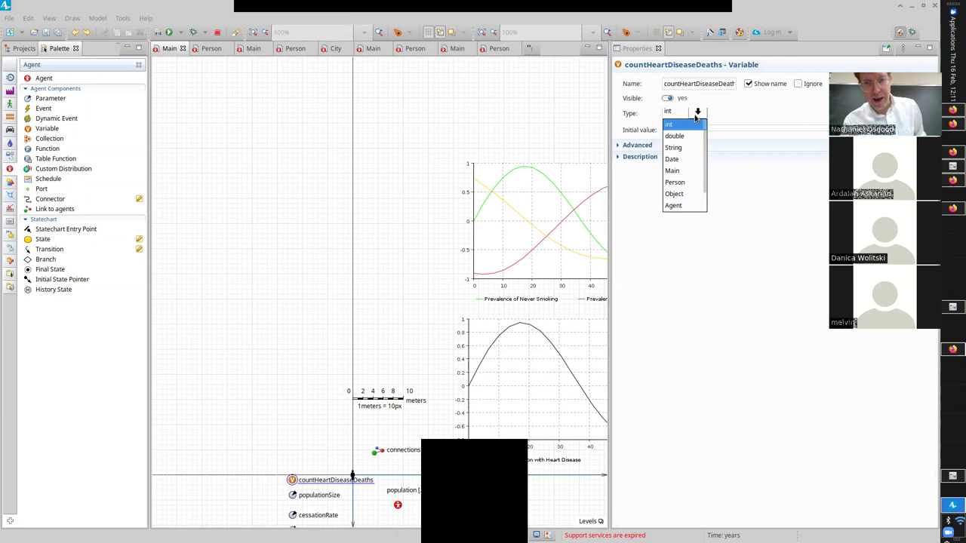
click(690, 126)
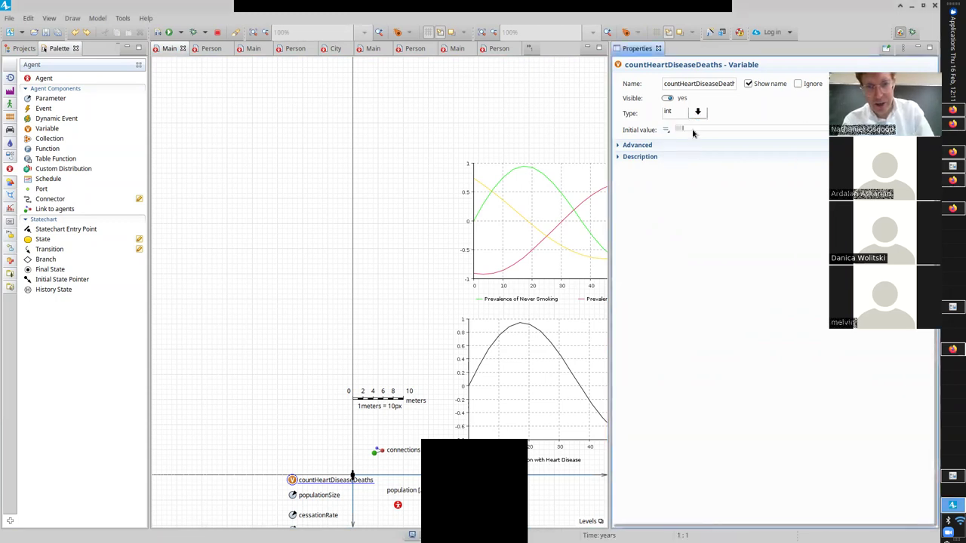
click(693, 130)
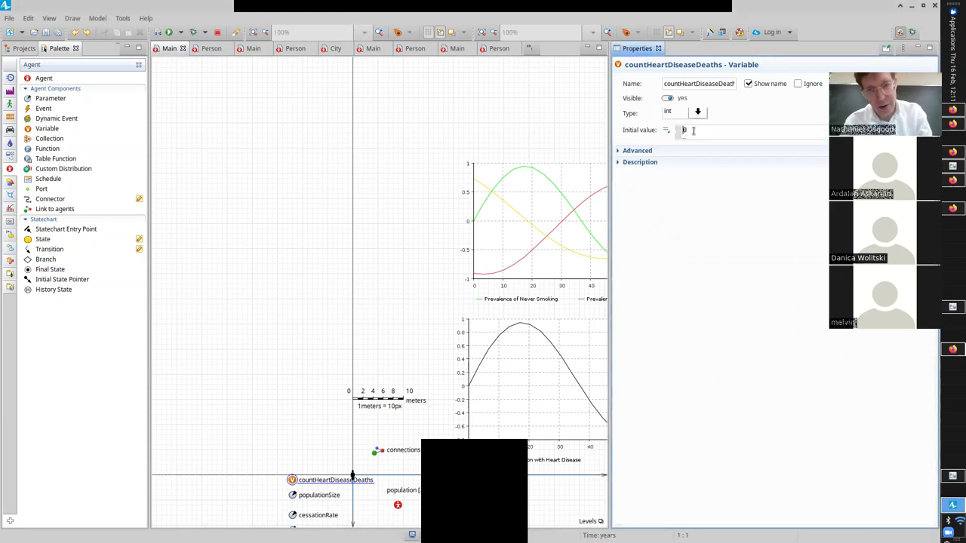
text(0)
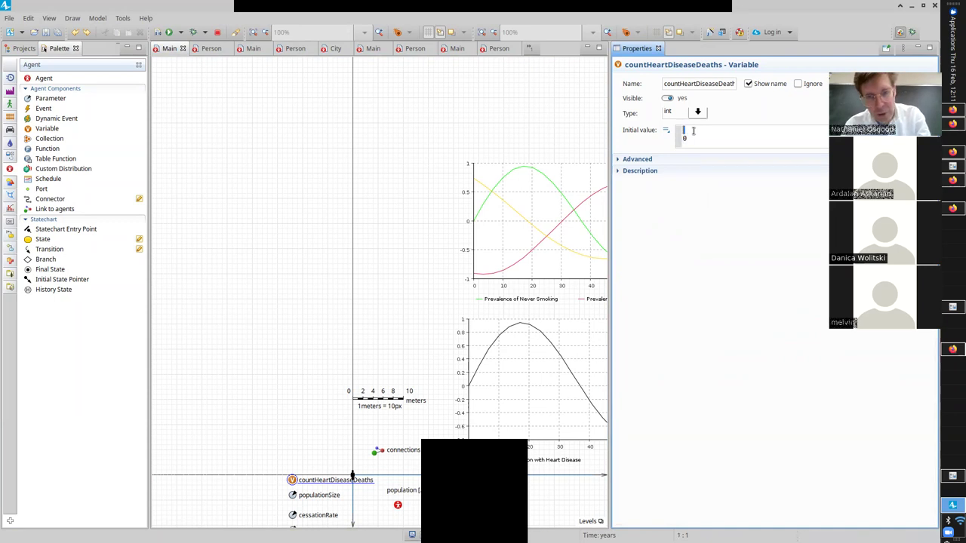
key(BackSpace)
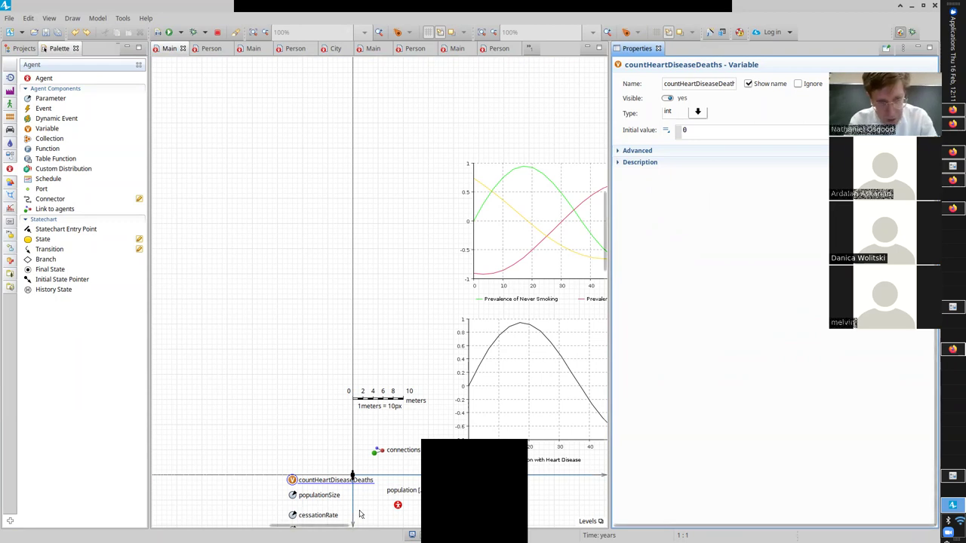
- Start the action of Person's deathWithHeartDisease transition with the reference main.countHeartDiseaseDeaths
click(211, 48)
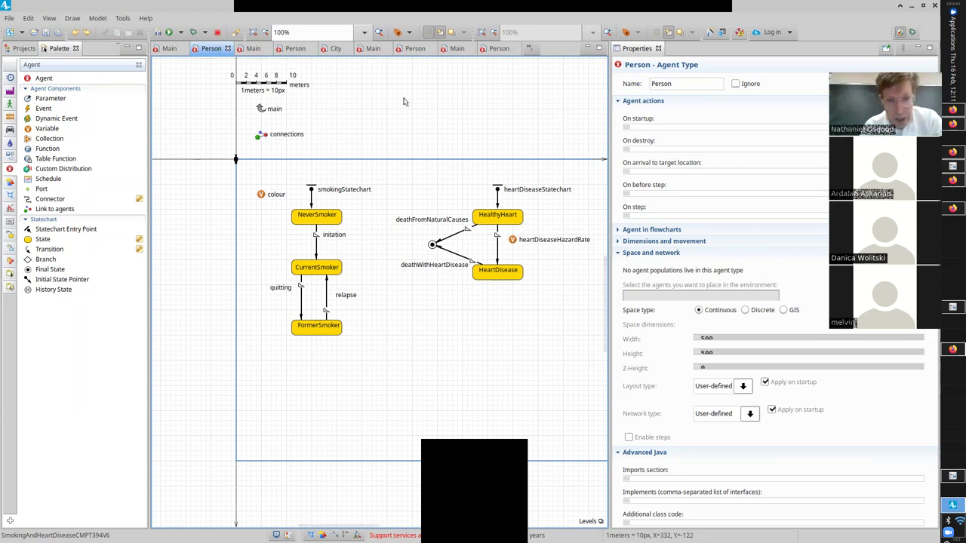
click(433, 265)
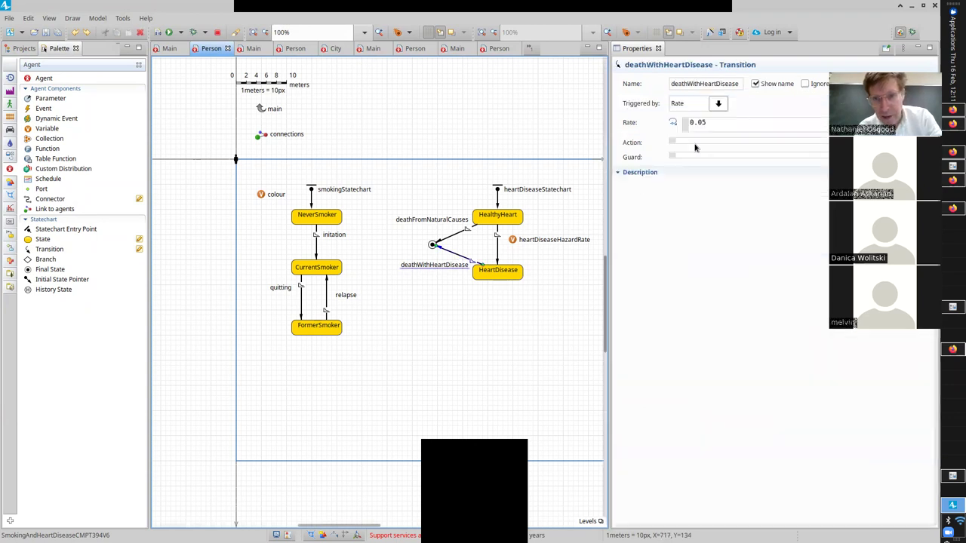
click(715, 142)
key(BackSpace)
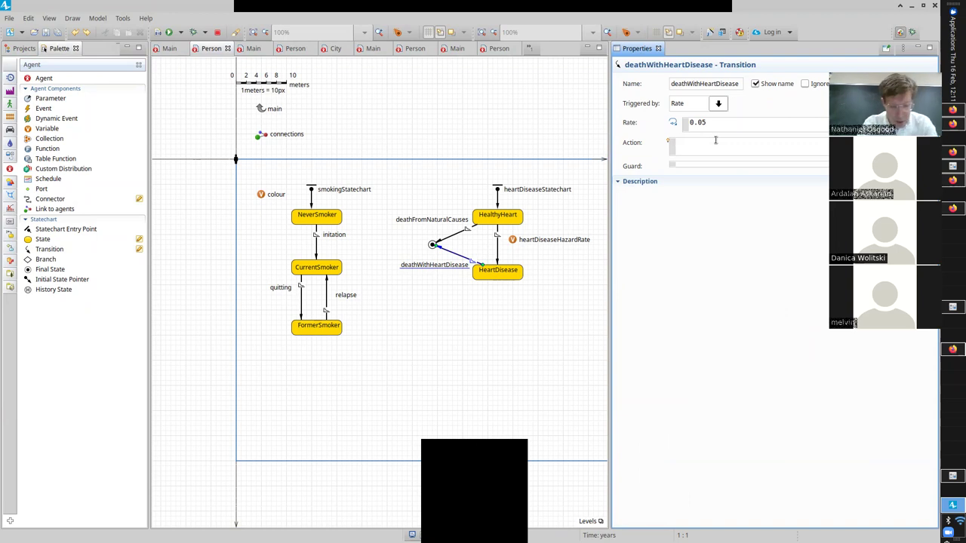
click(715, 139)
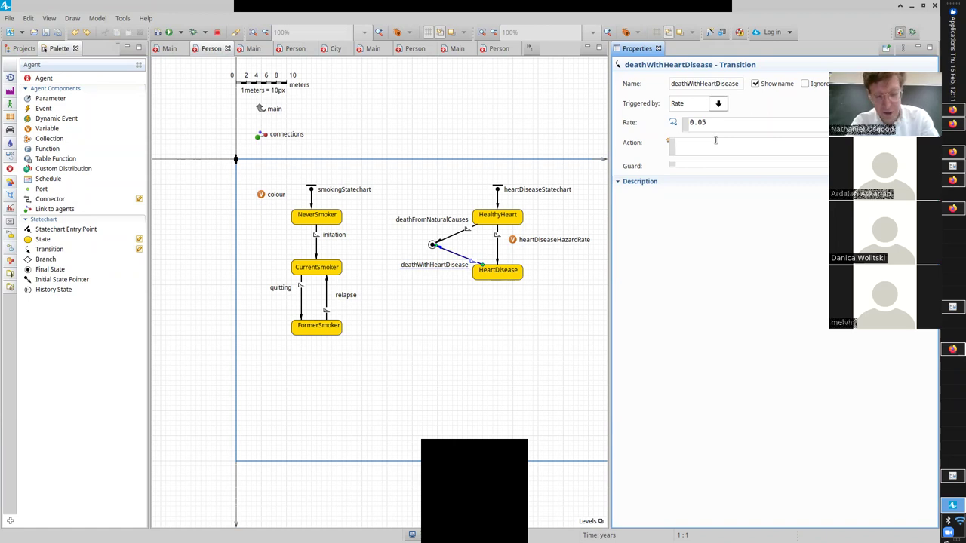
text(main.)
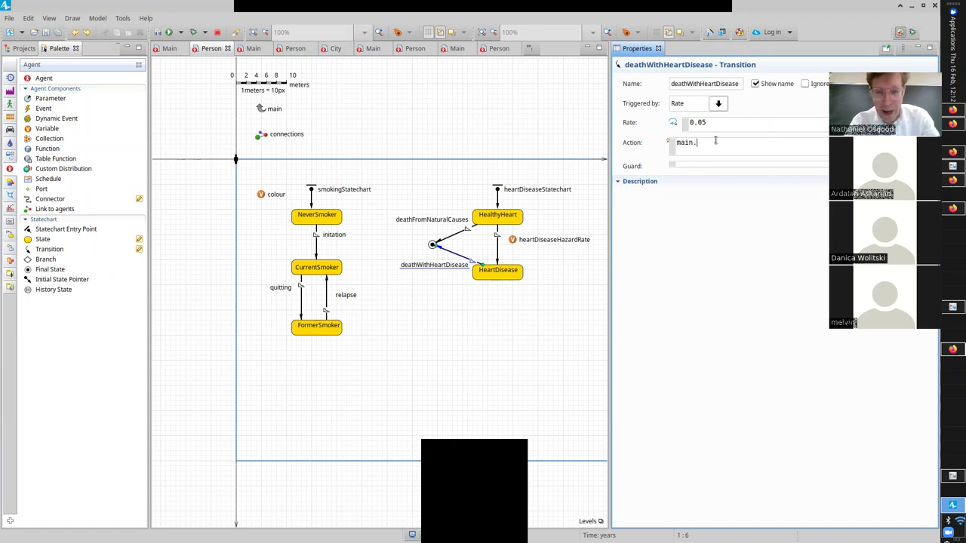
text(countH)
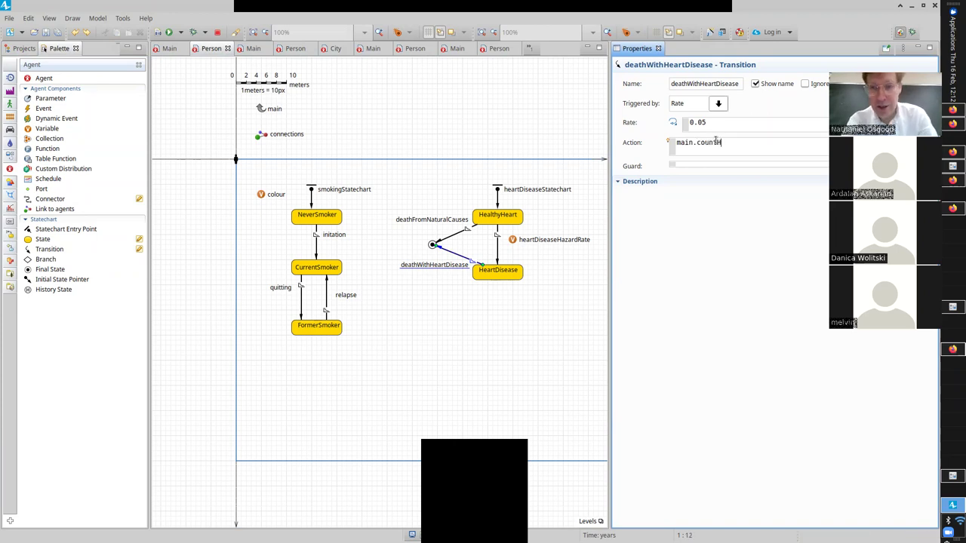
key(ctrl+space)
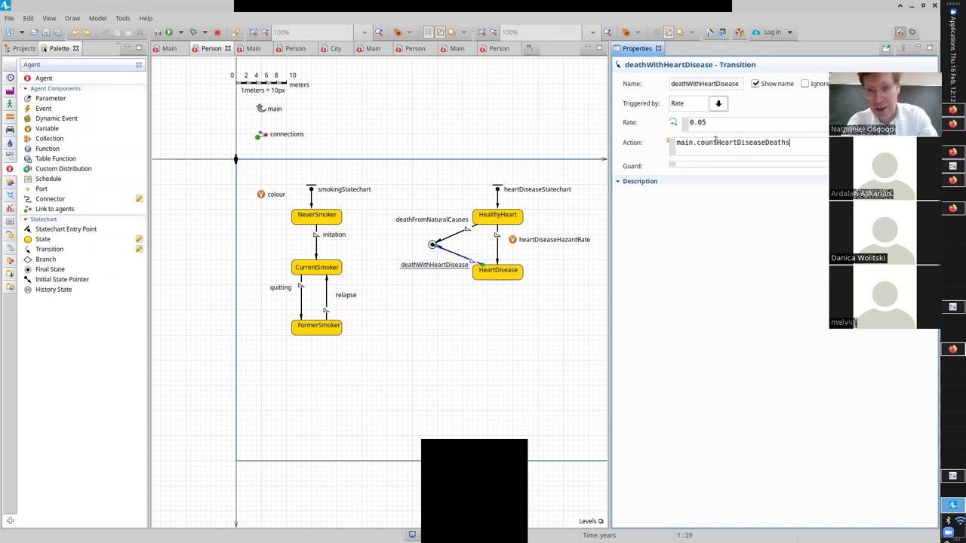
- Extend the deathWithHeartDisease action into an assignment that increases main.countHeartDiseaseDeaths by 1, repeating the variable reference after the equals sign
text(=)
key(Home)
key(ctrl+shift+Right)
key(ctrl+shift+Right)
key(ctrl+shift+Right)
key(ctrl+shift+Right)
key(ctrl+shift+Right)
key(ctrl+shift+Right)
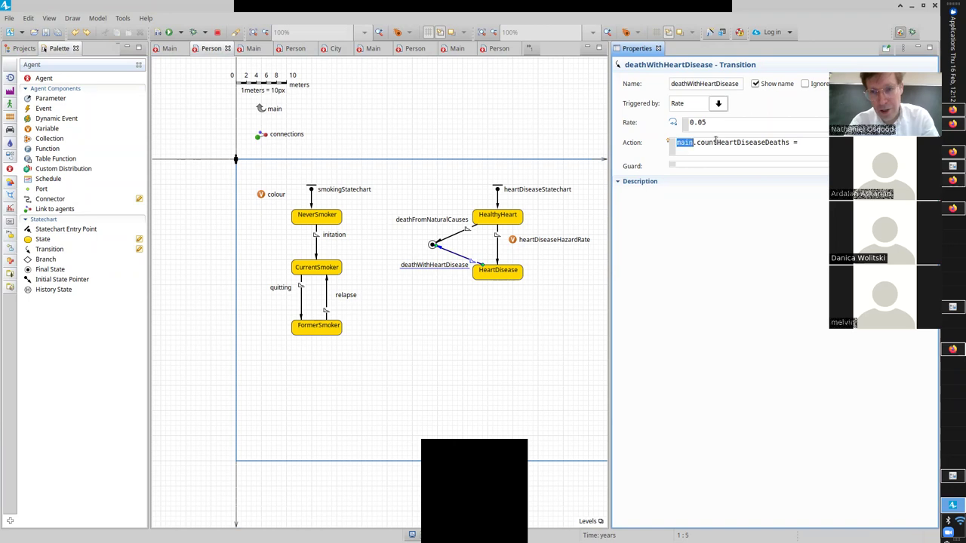
key(ctrl+c)
key(End)
key(ctrl+v)
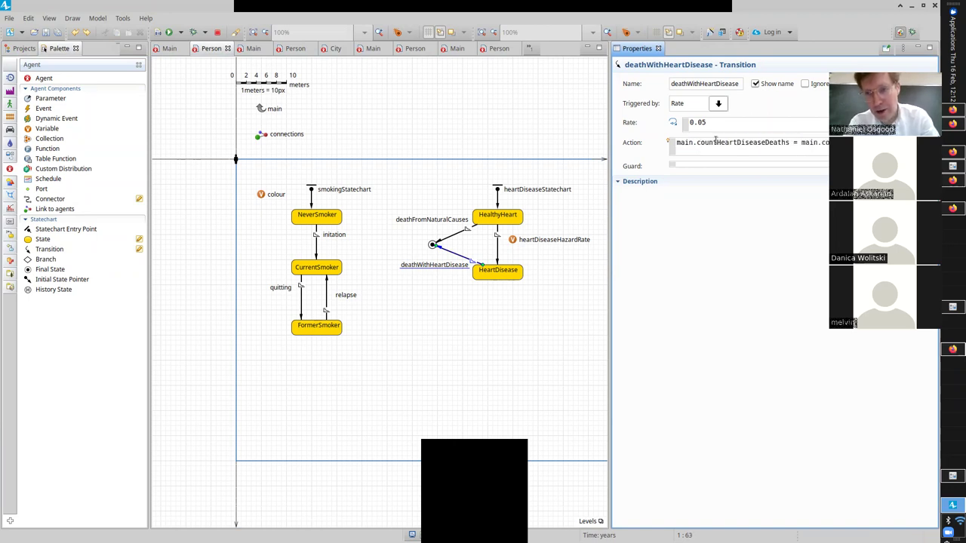
text(1)
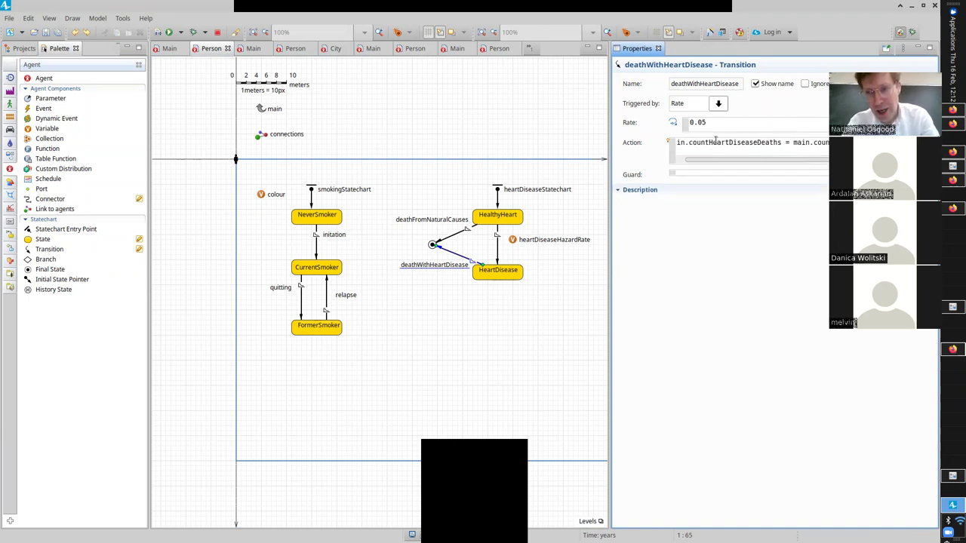
- Shorten the deathWithHeartDisease action to main.countHeartDiseaseDeaths += 1;
key(Home)
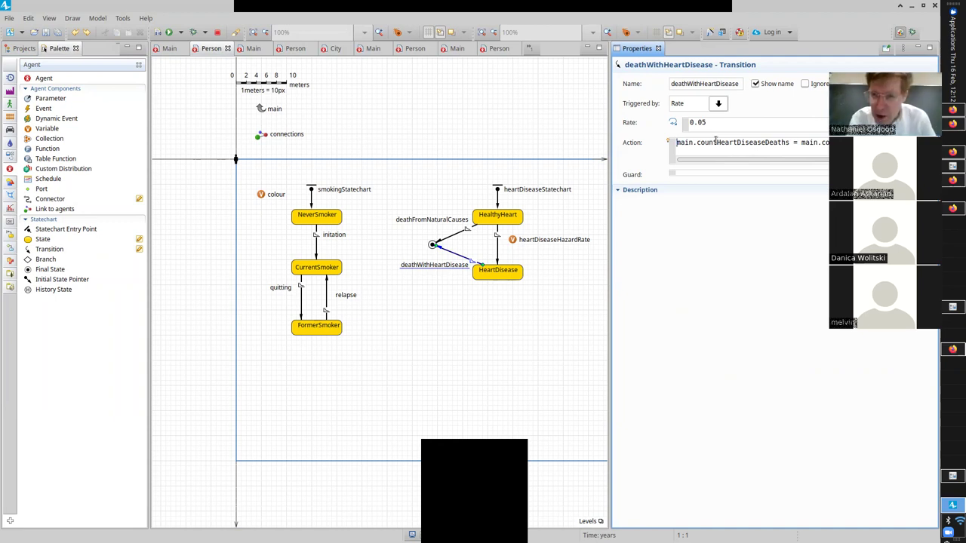
key(ctrl+Right)
key(ctrl+Right)
key(ctrl+Right)
key(ctrl+Right)
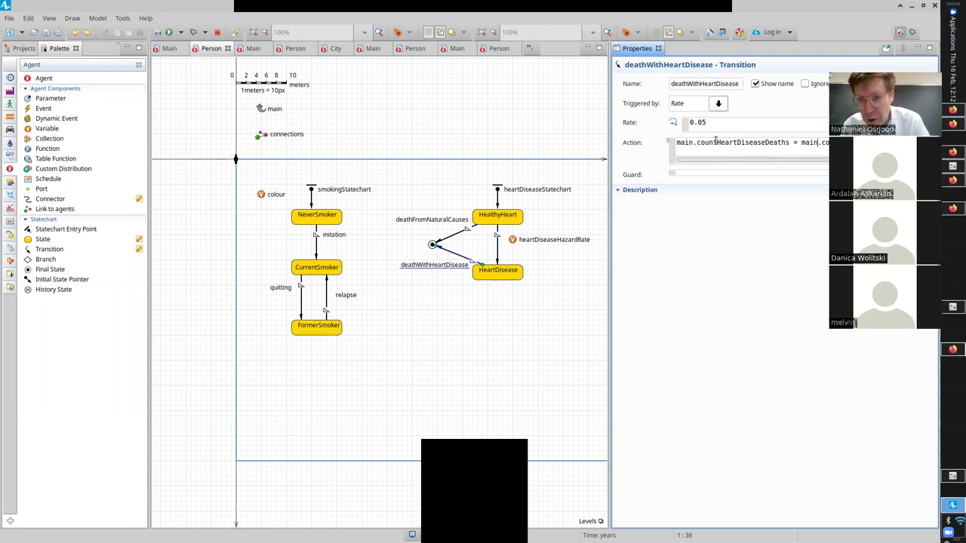
key(shift+End)
key(shift+Left)
key(shift+Left)
key(shift+Left)
text(+=)
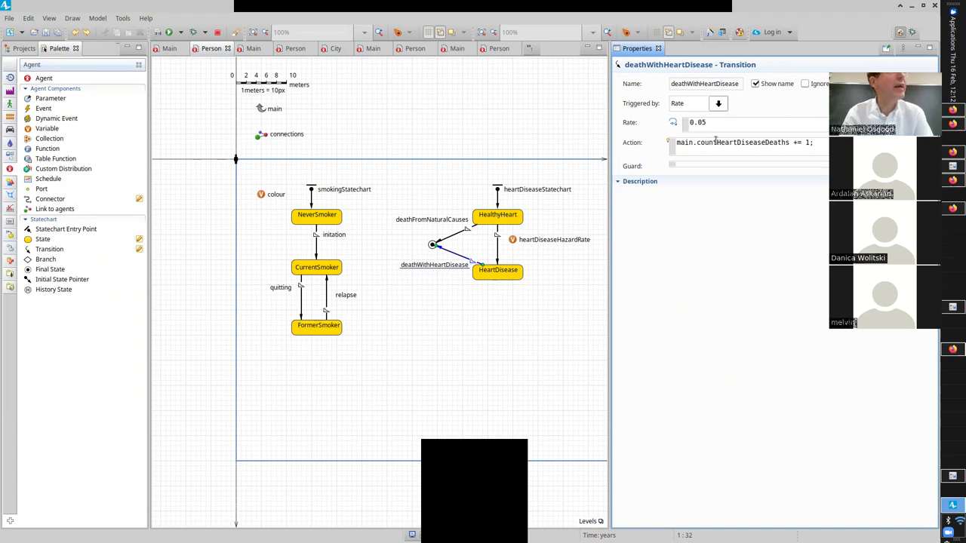
- Shorten the deathWithHeartDisease action to main.countHeartDiseaseDeaths++;, save the model and build it
key(shift+Right)
key(shift+Right)
key(shift+Right)
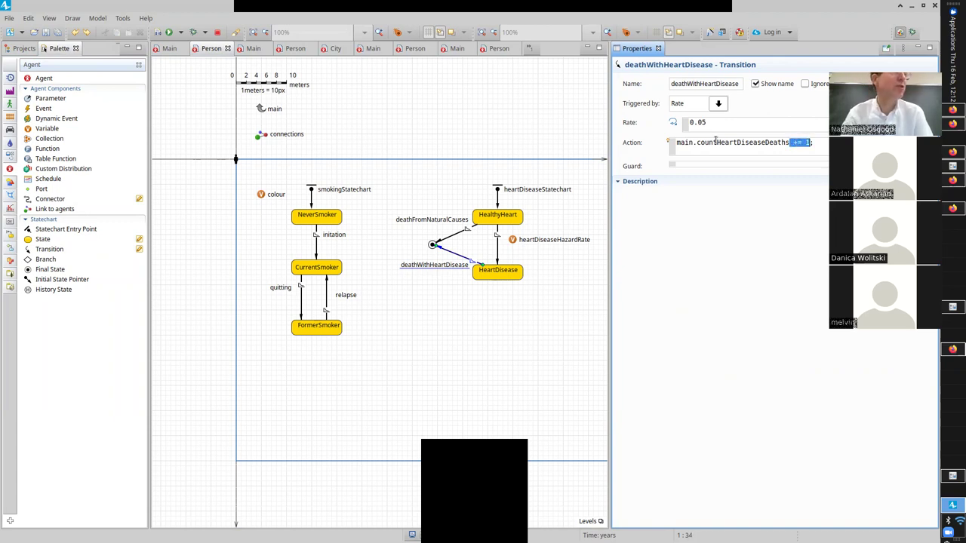
key(BackSpace)
key(BackSpace)
text(++)
key(ctrl+s)
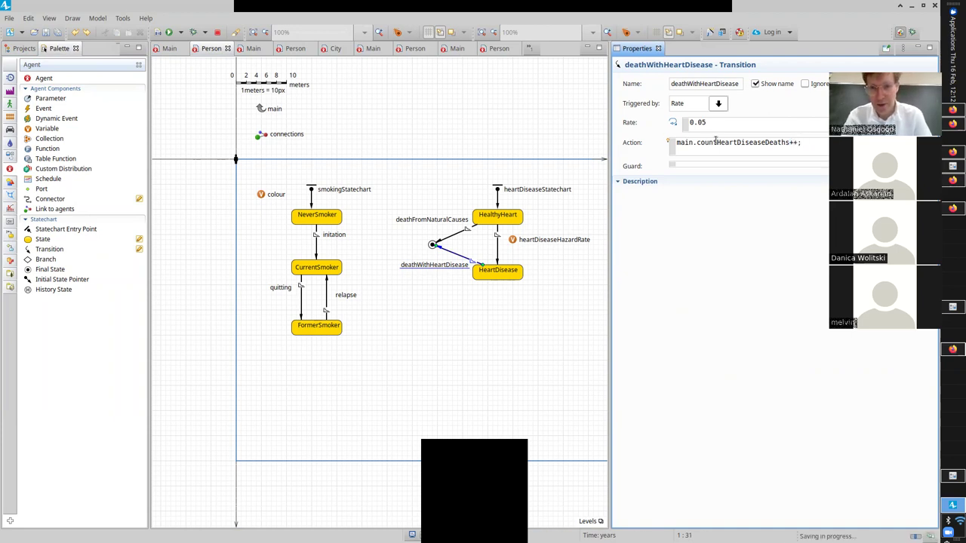
click(158, 32)
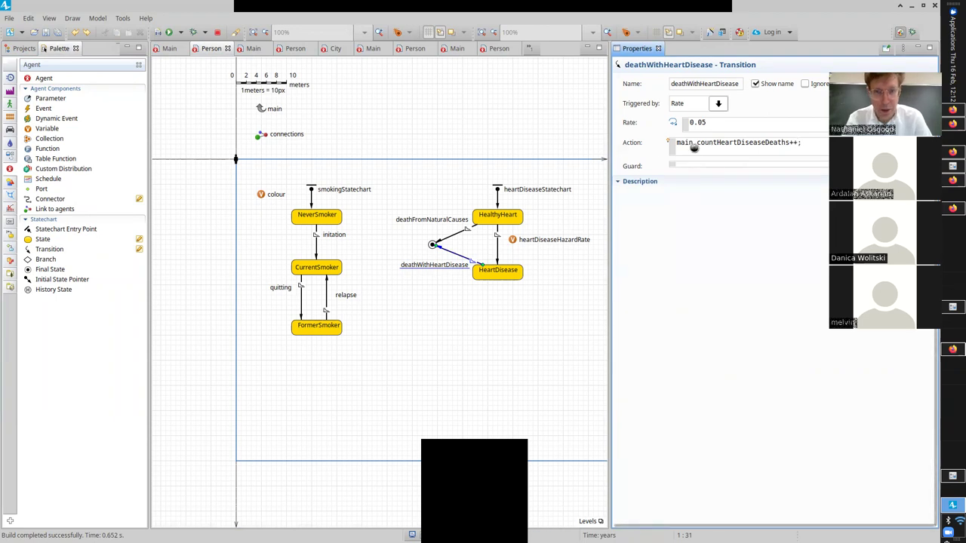
click(23, 48)
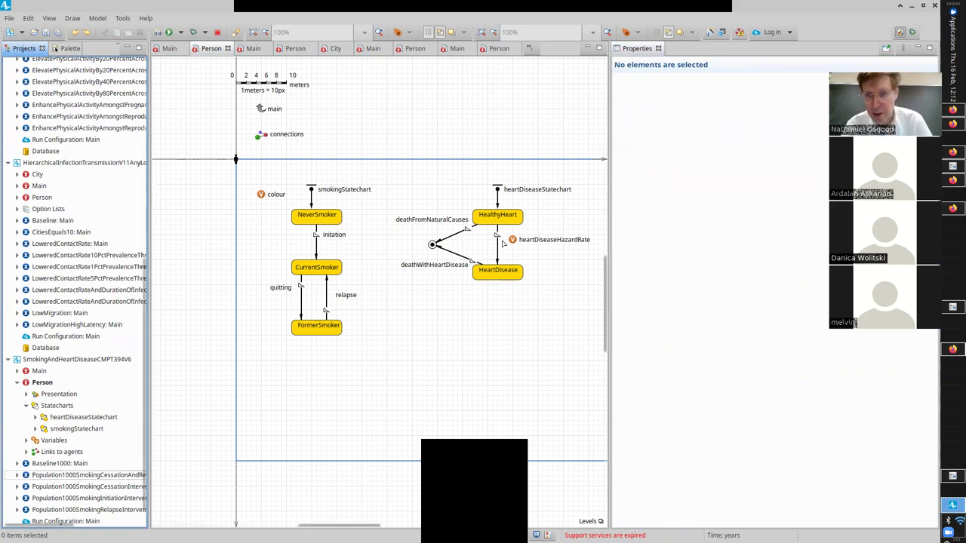
click(463, 259)
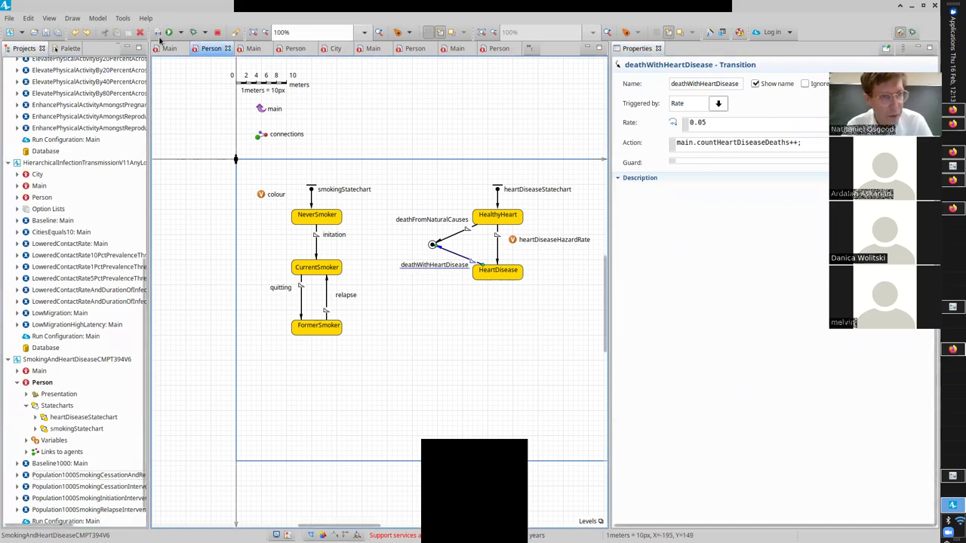
- Add a Time Plot above the smoking prevalence chart on Main, drawn about as wide as that chart
click(169, 49)
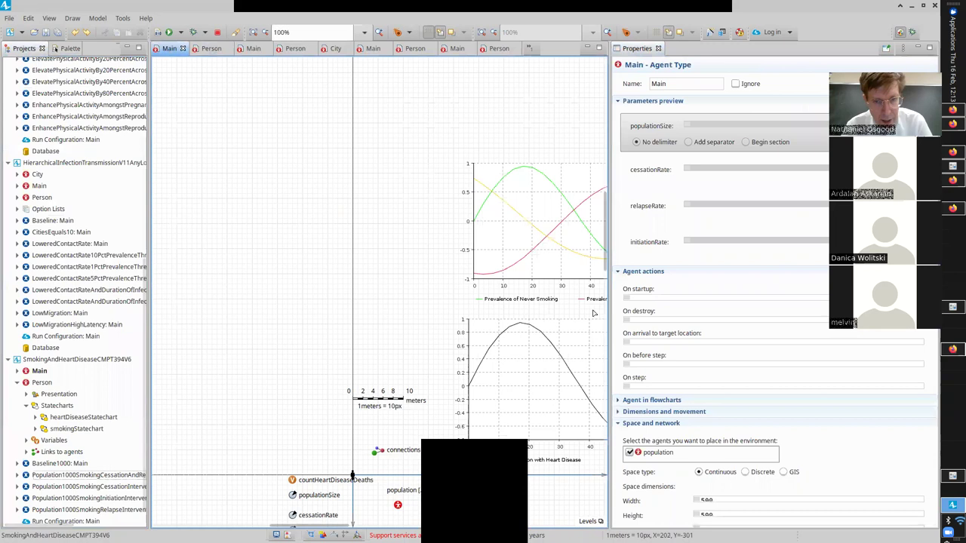
scroll(602, 249, up, 3)
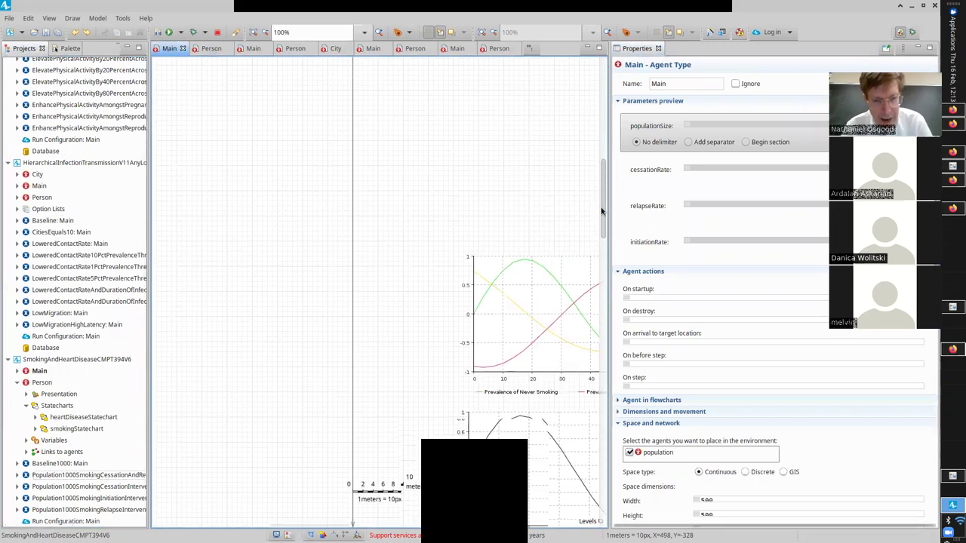
drag(307, 523, 376, 522)
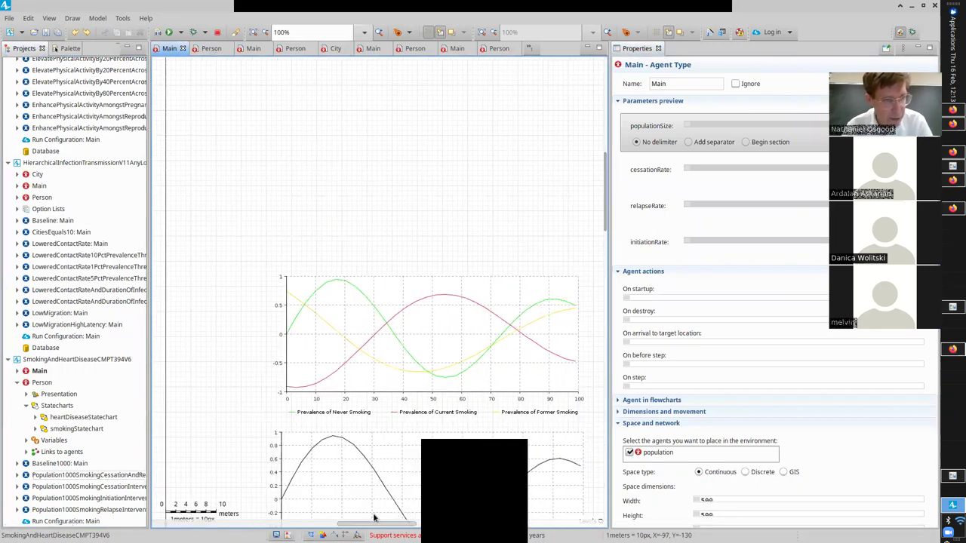
click(62, 49)
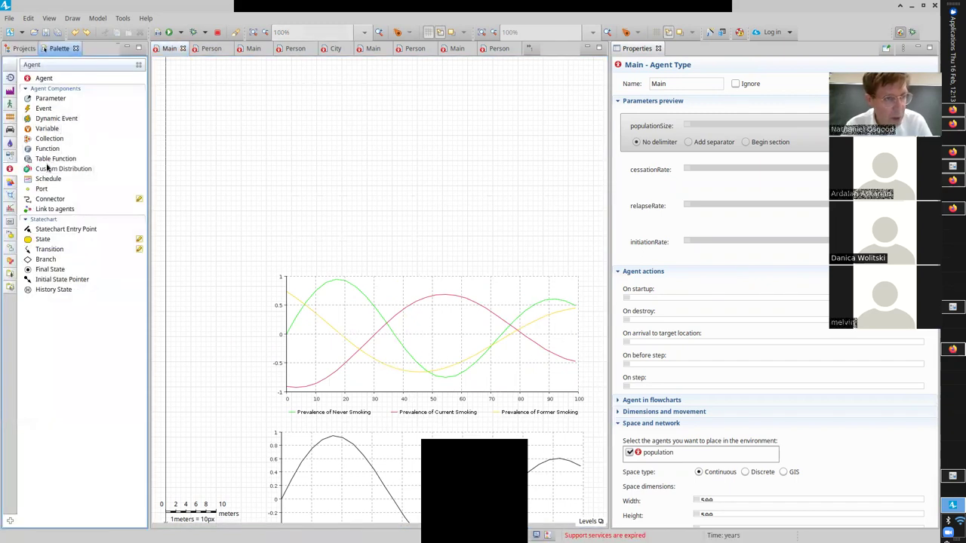
click(10, 209)
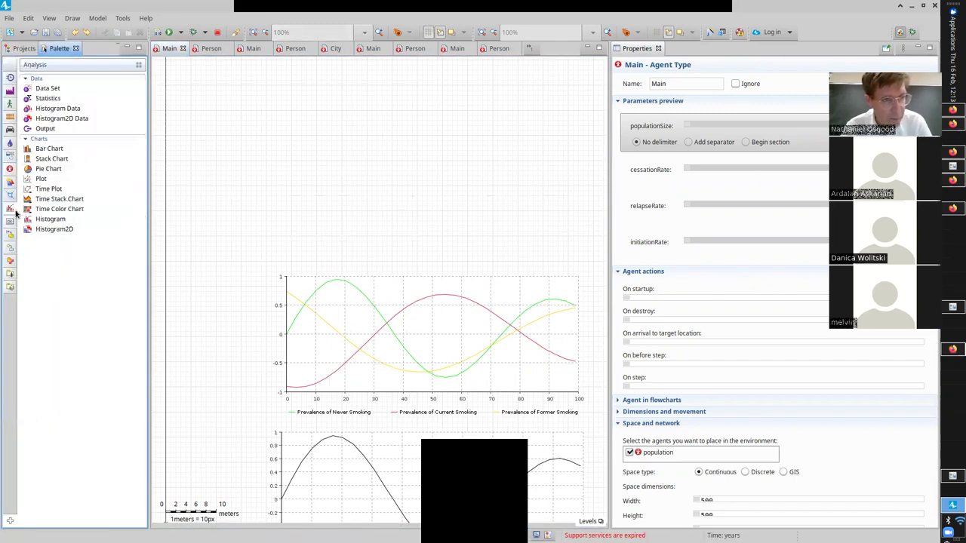
drag(389, 179, 268, 158)
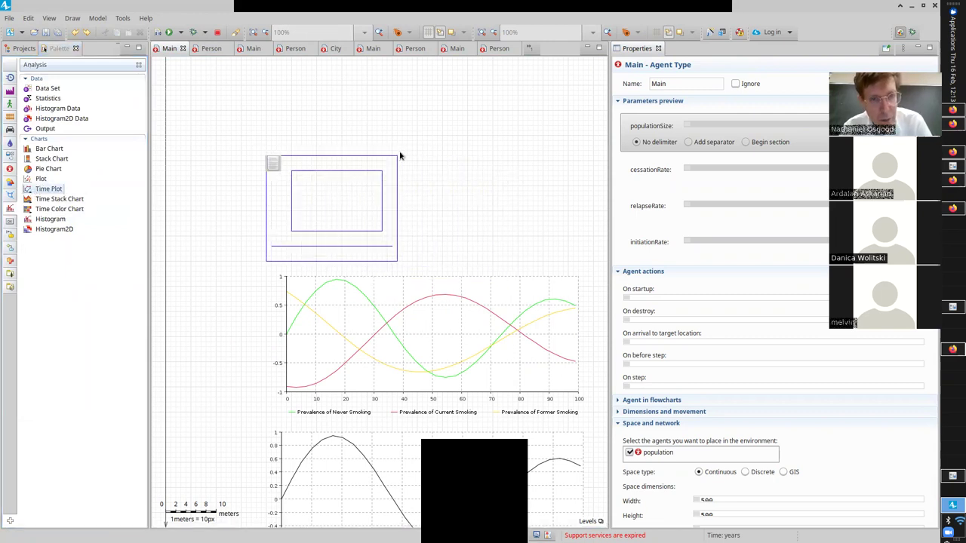
click(397, 156)
drag(398, 156, 578, 121)
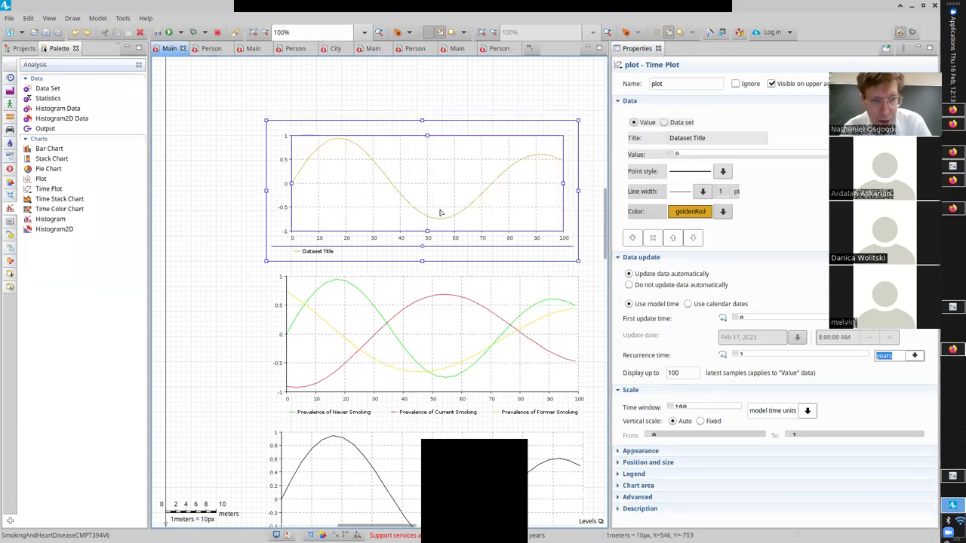
- Name the new time plot mortalityPlot
click(672, 84)
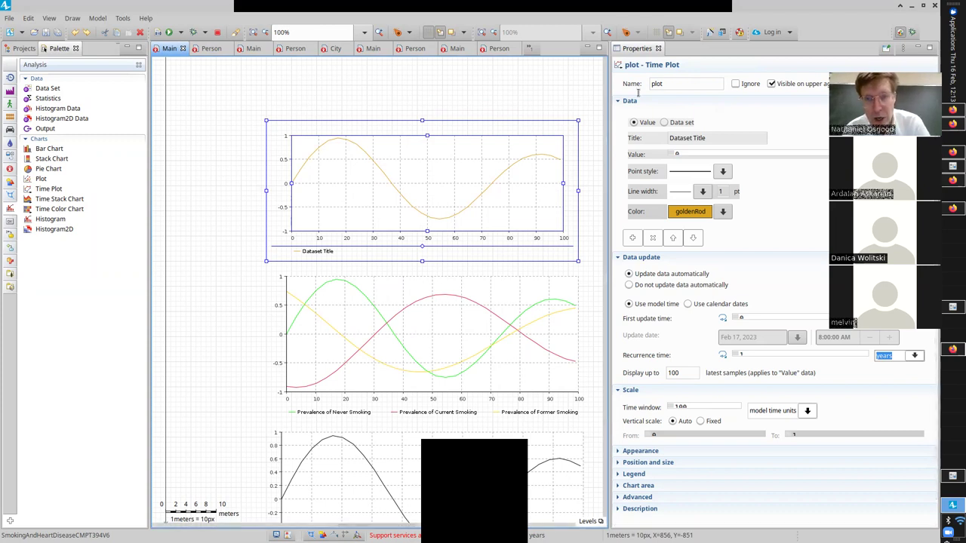
key(ctrl+a)
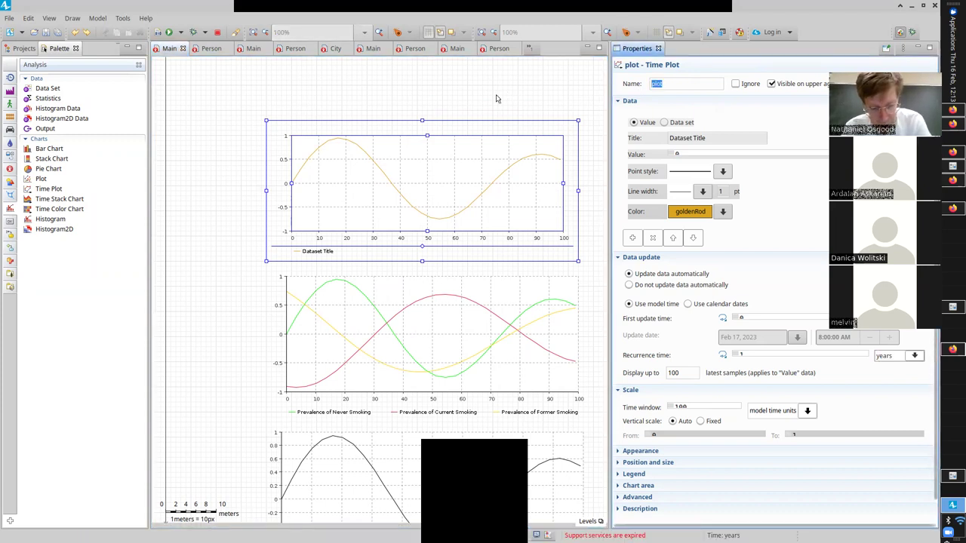
text(mor)
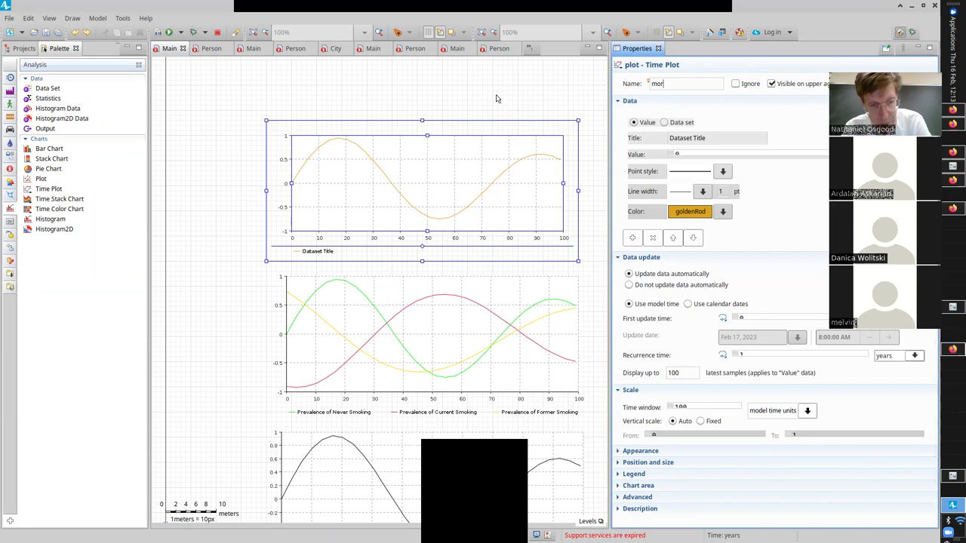
text(talityPl)
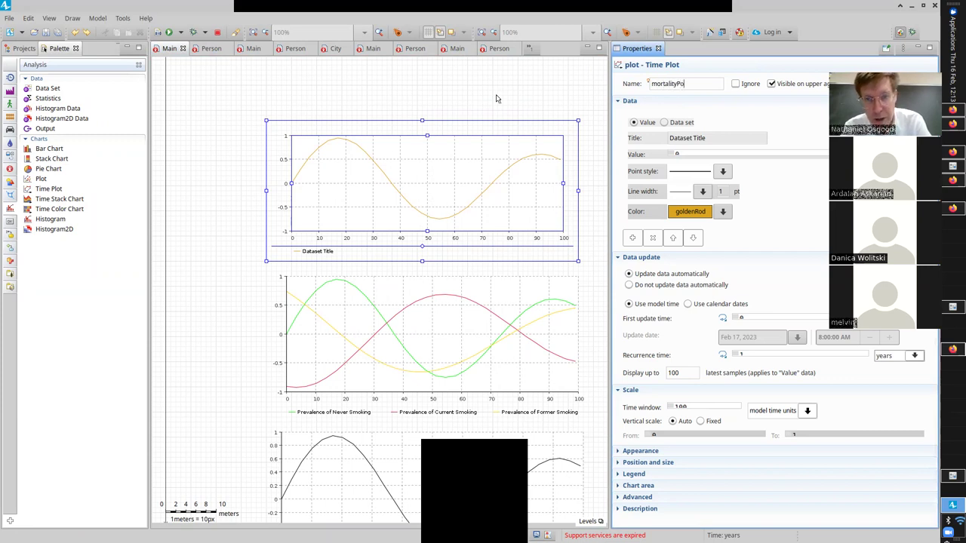
text(ot)
key(Return)
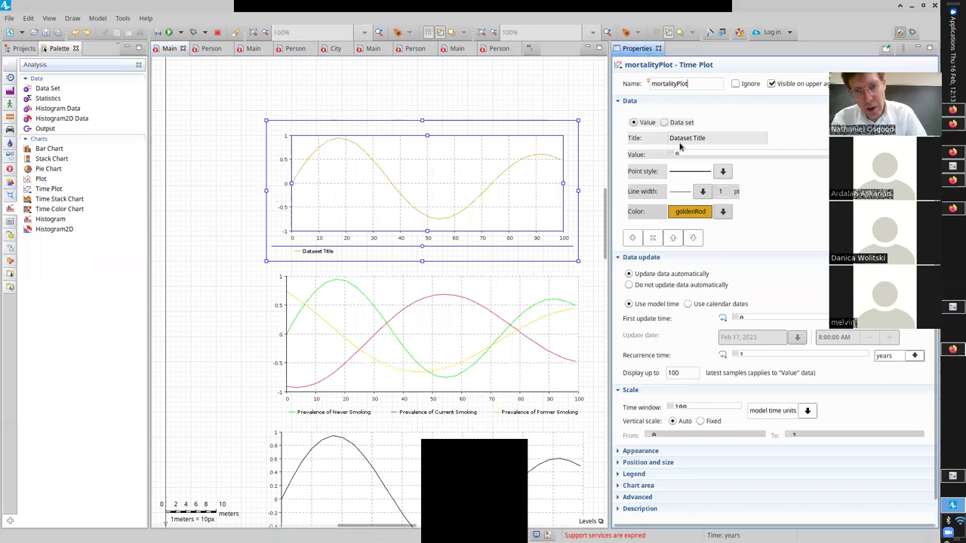
- Set the title of mortalityPlot's data item to "Cumuative Fraction who have Died"
drag(717, 138, 621, 133)
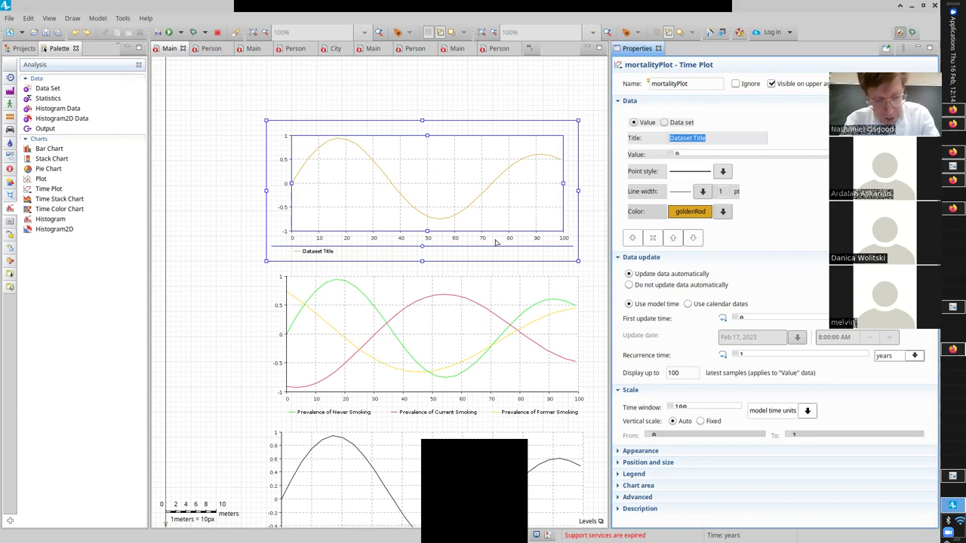
text(Cum)
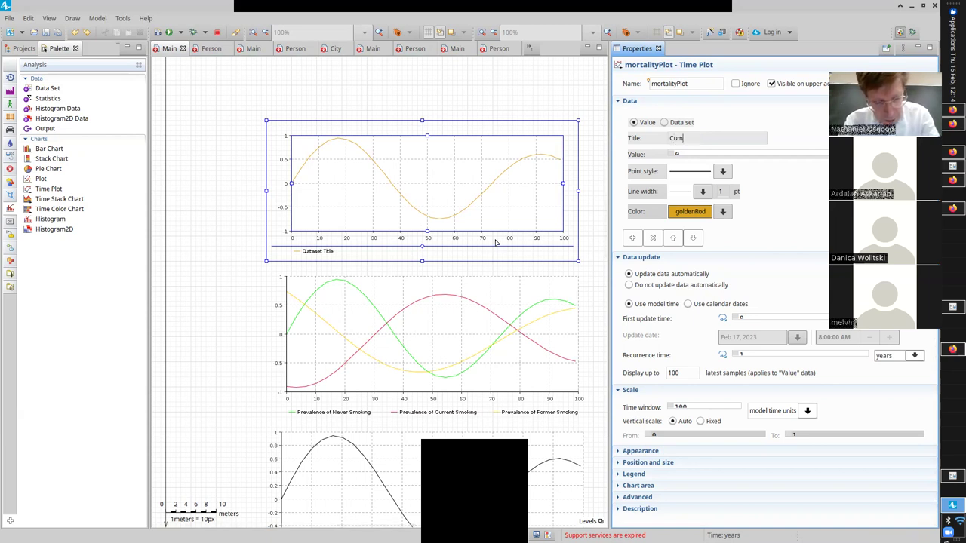
text(uative Fraction o)
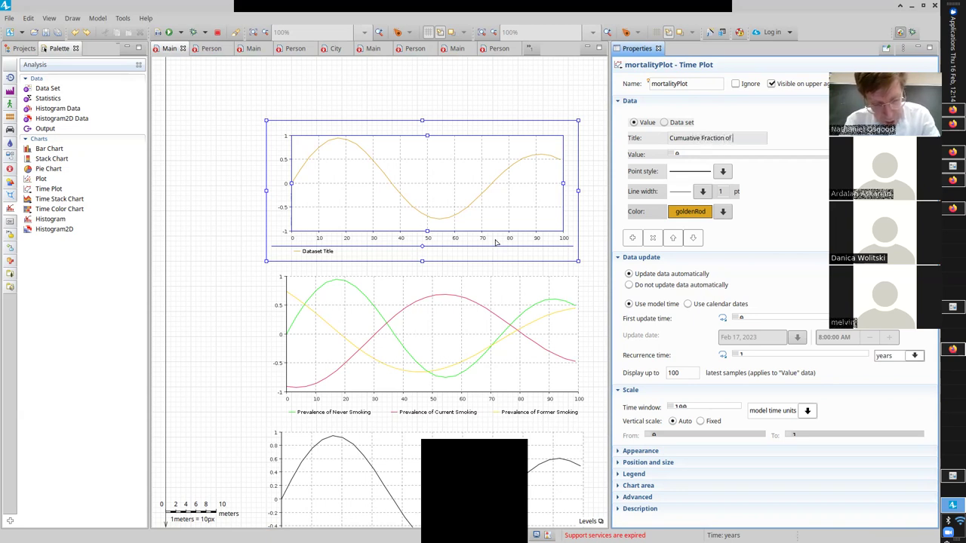
text(f)
key(BackSpace)
key(BackSpace)
text(who have Died)
key(Return)
- Replace the data item's default value with the variable countHeartDiseaseDeaths
click(686, 153)
text(\\)
key(BackSpace)
key(BackSpace)
key(BackSpace)
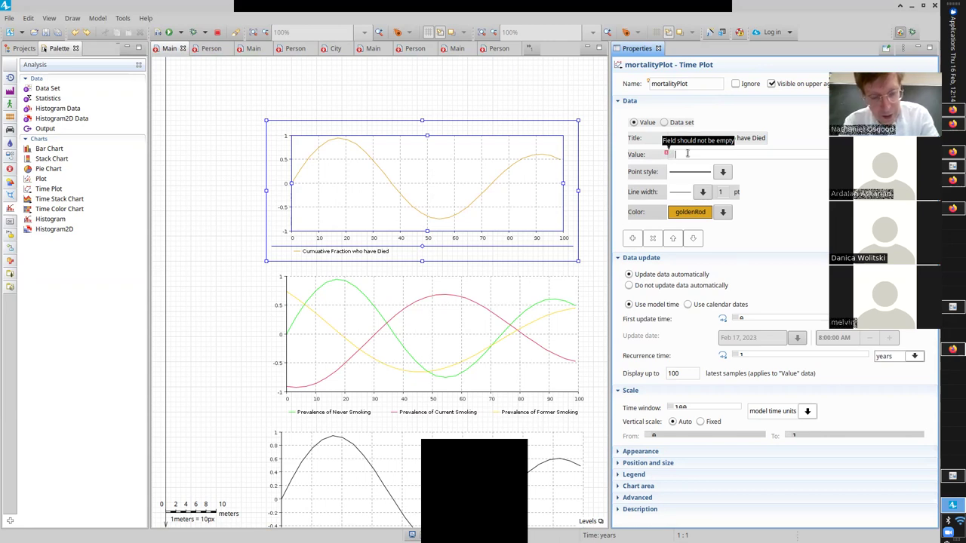
text(count)
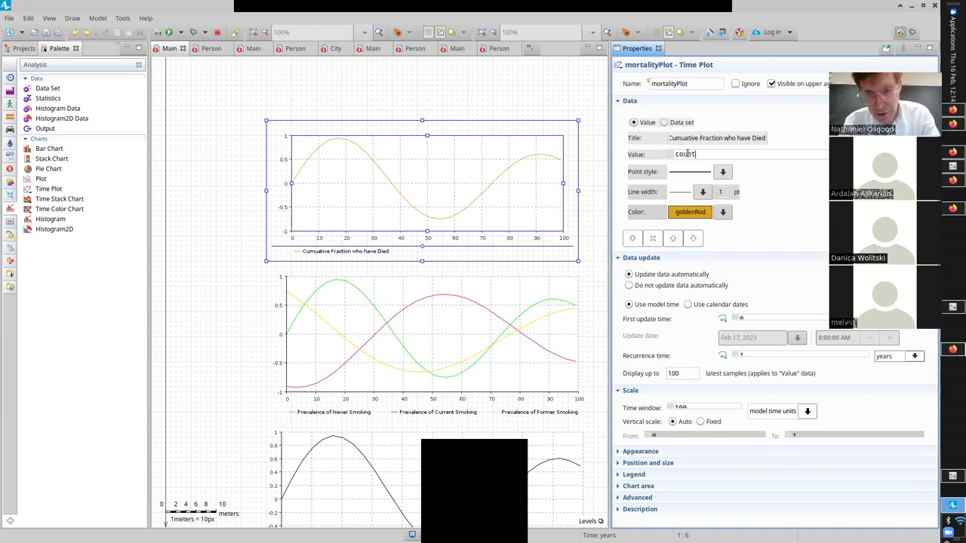
text(H)
key(ctrl+space)
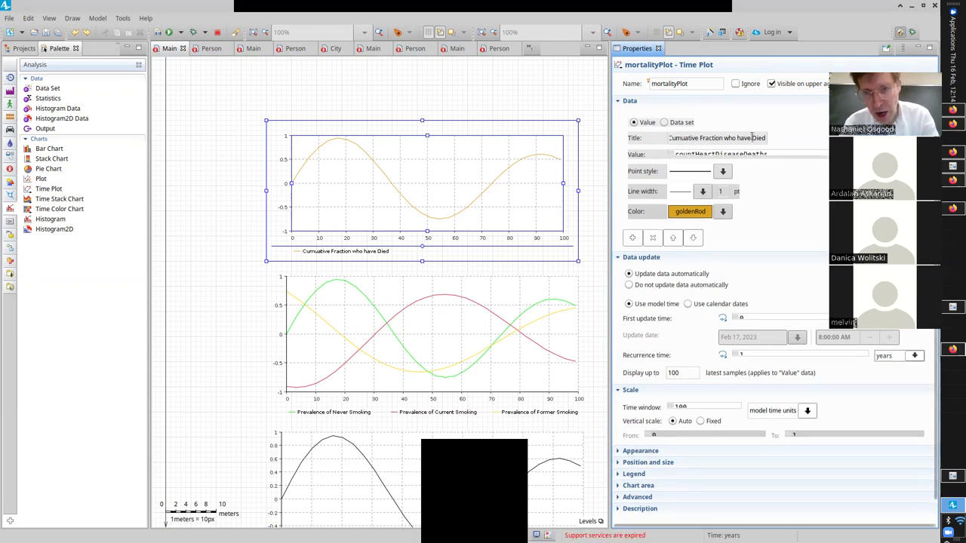
- Append "from Heart Disease" to the data item's title and remove the leading word "Cumuative"
text(from Heartd)
key(BackSpace)
text(Disease)
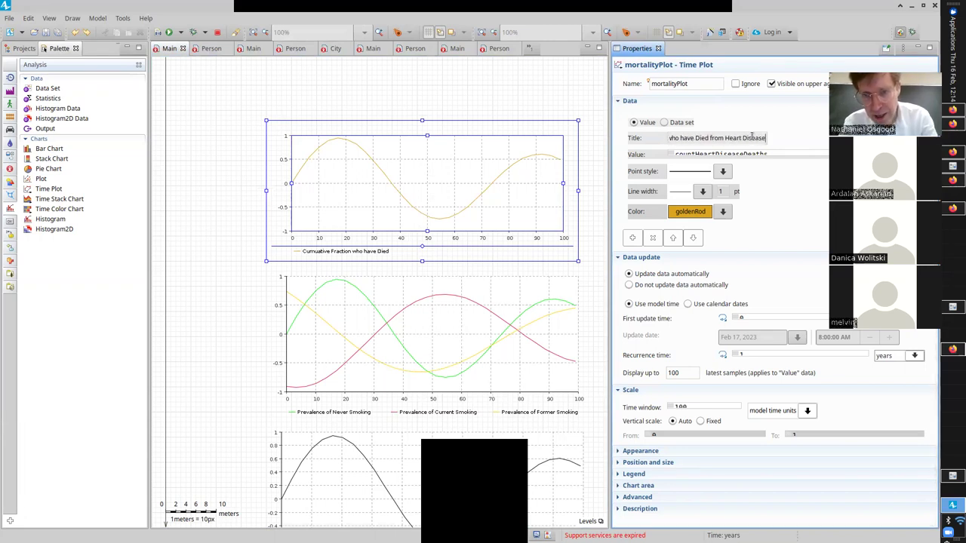
key(Return)
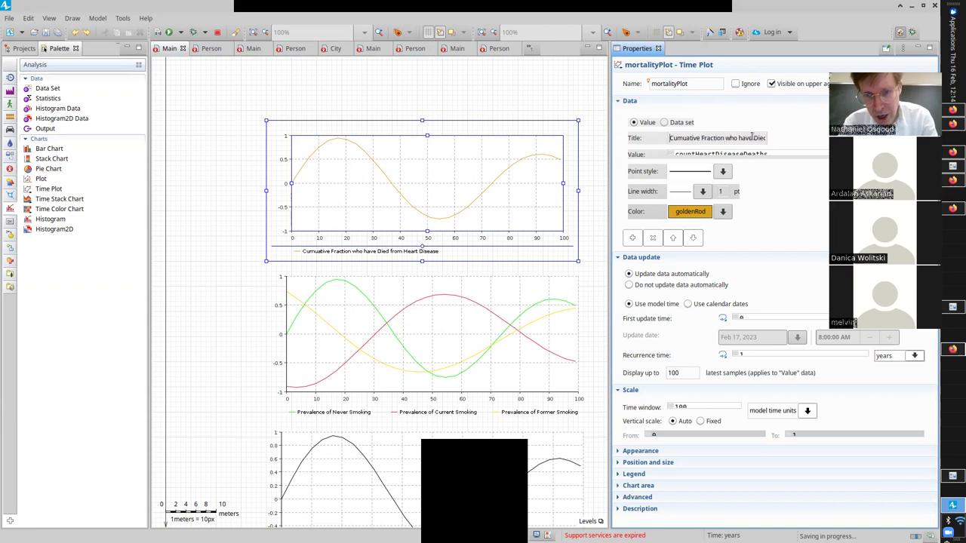
key(ctrl+shift+Right)
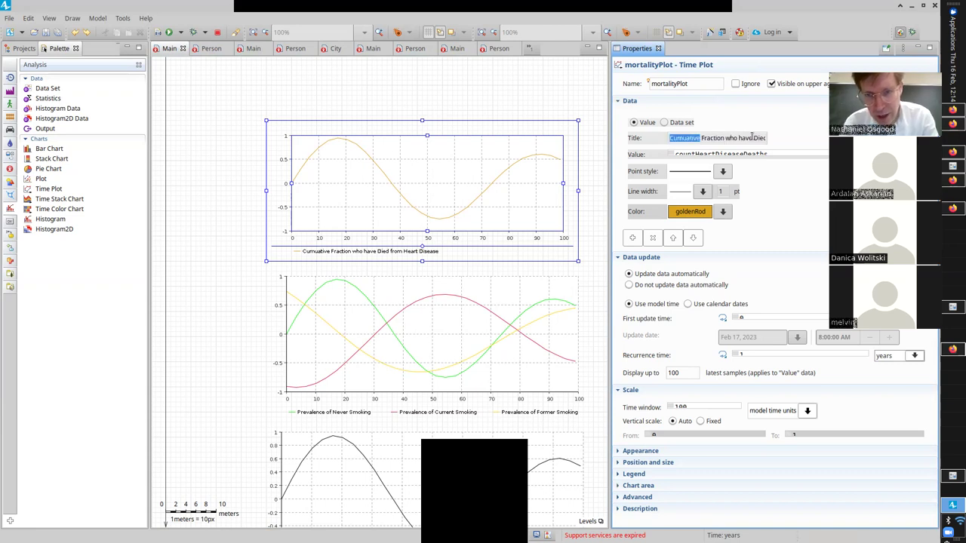
key(Delete)
key(Return)
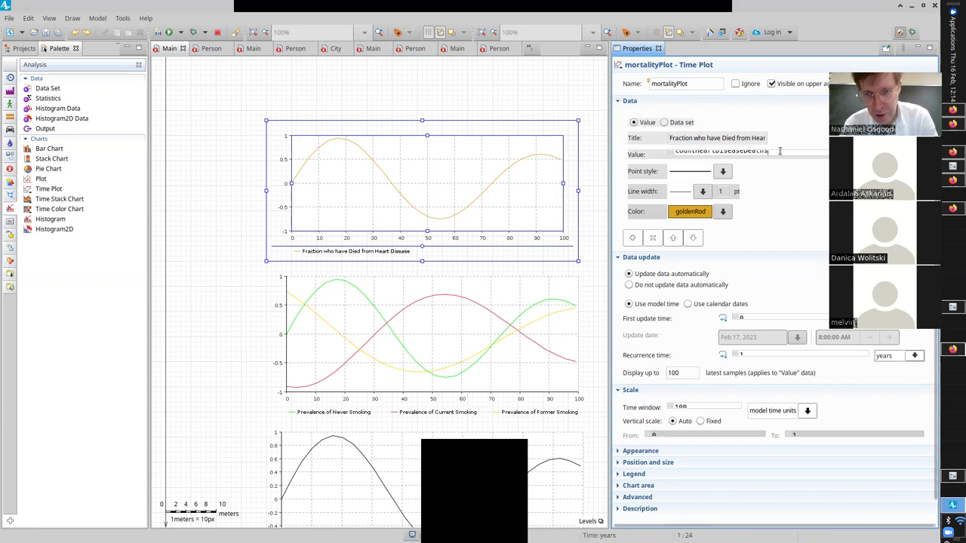
- Turn mortalityPlot's value into the fraction ((double) countHeartDiseaseDeaths) / populationSize
click(728, 154)
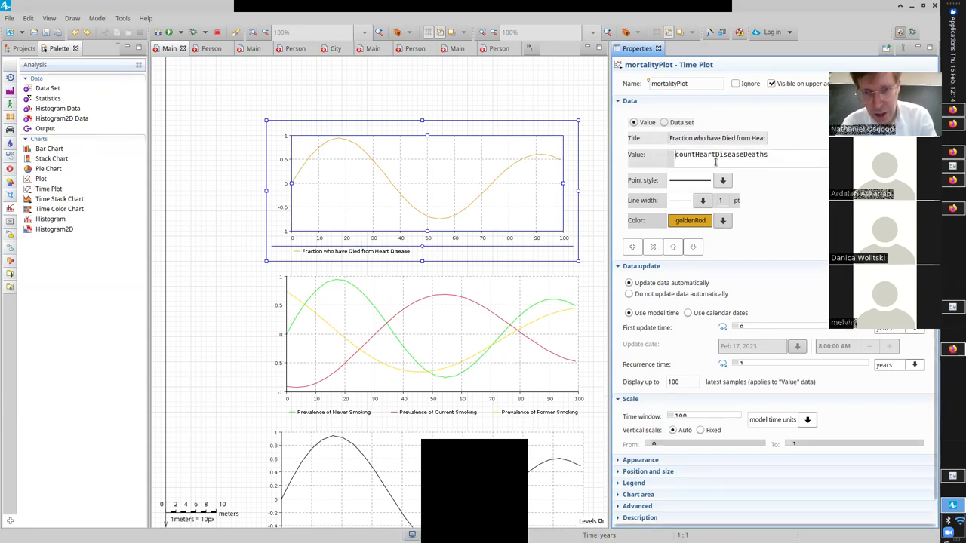
key(Return)
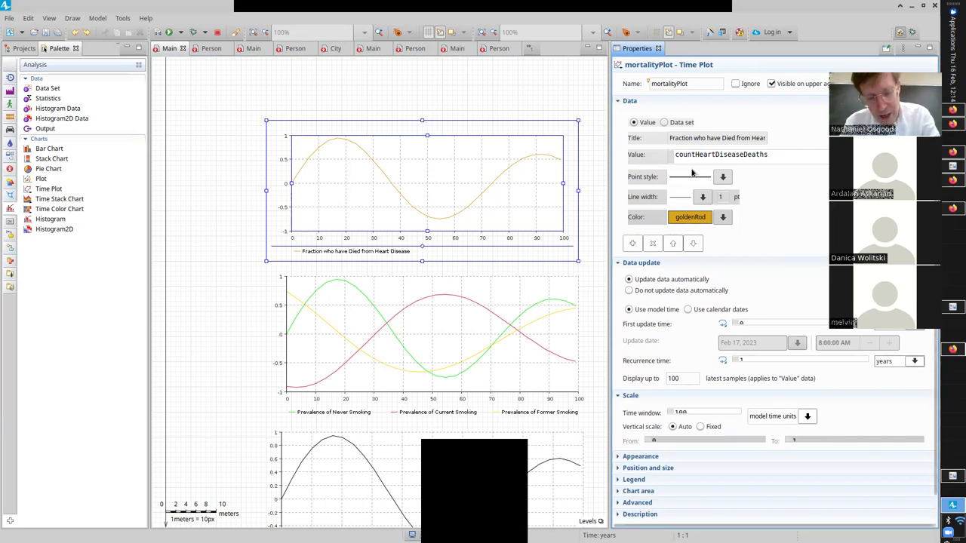
key(End)
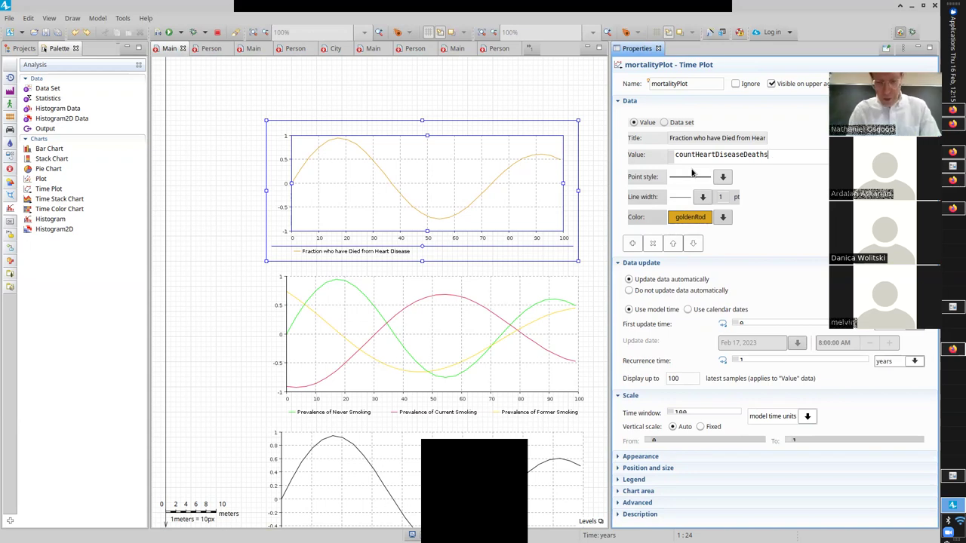
key(Home)
text(((dou)
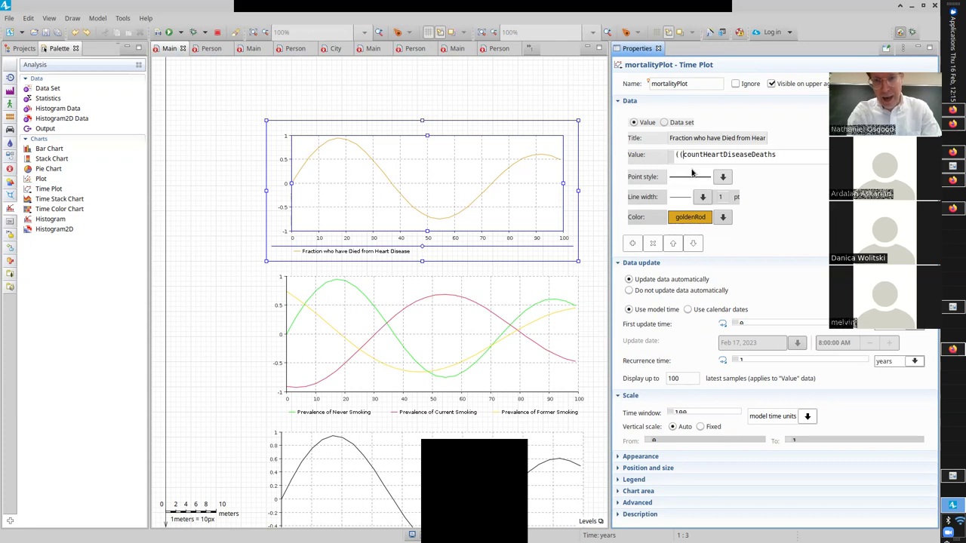
text(ble) )
text() / t)
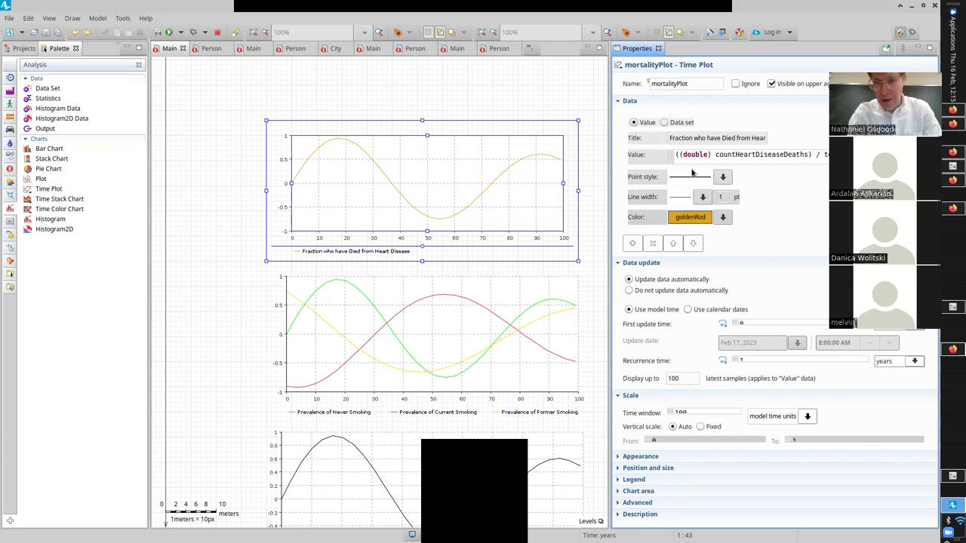
key(BackSpace)
text(po)
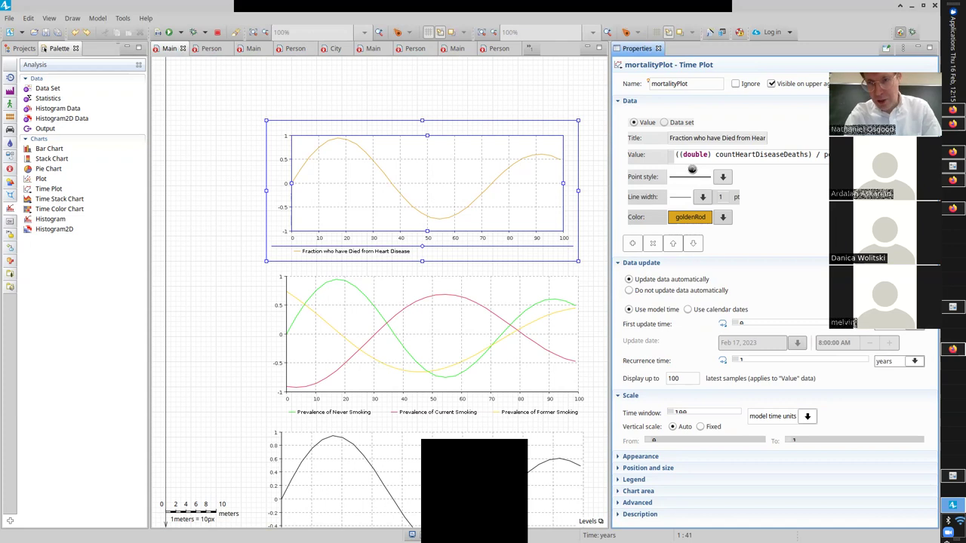
key(ctrl+space)
key(Escape)
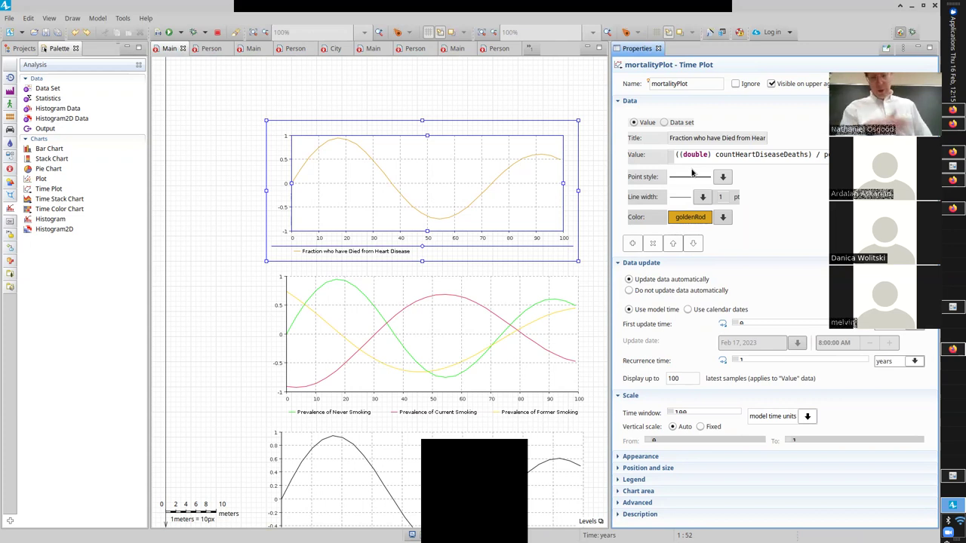
key(Home)
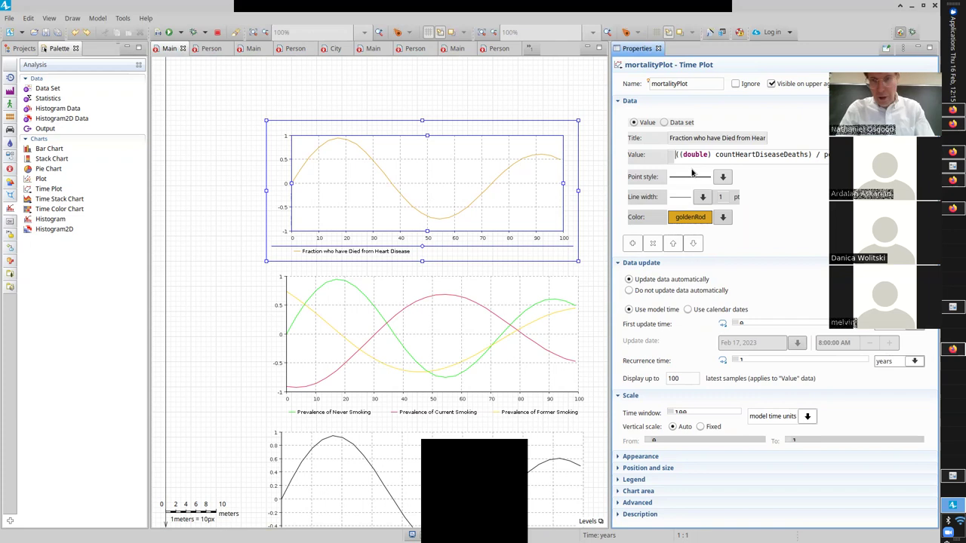
- Cast populationSize to double in mortalityPlot's value, giving ((double) countHeartDiseaseDeaths) / ((double) populationSize), and save the model
key(Down)
key(BackSpace)
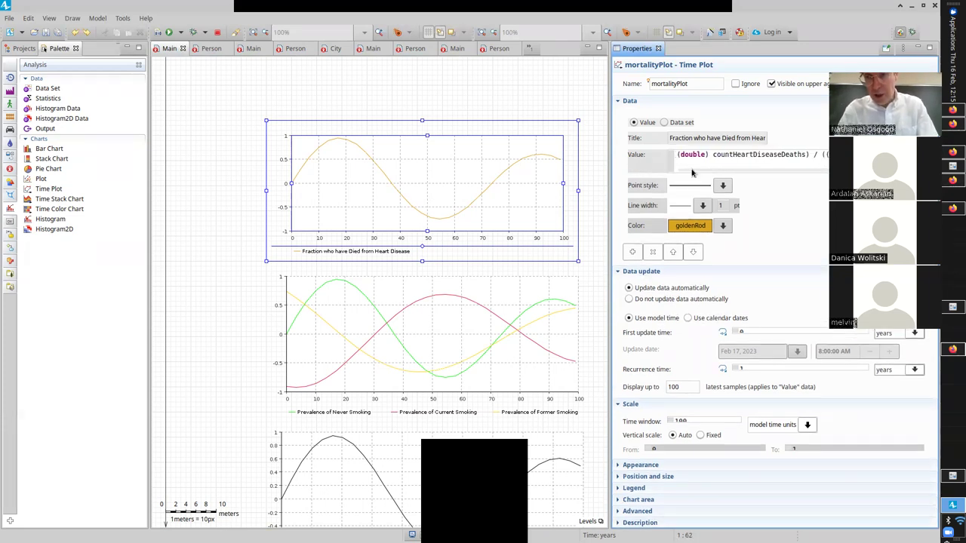
key(Right)
key(Home)
key(ctrl+s)
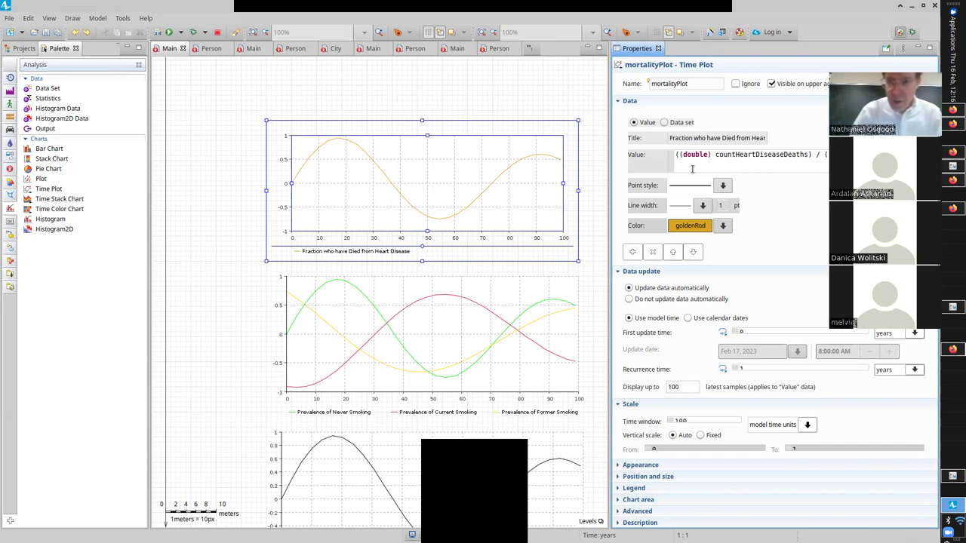
key(ctrl+a)
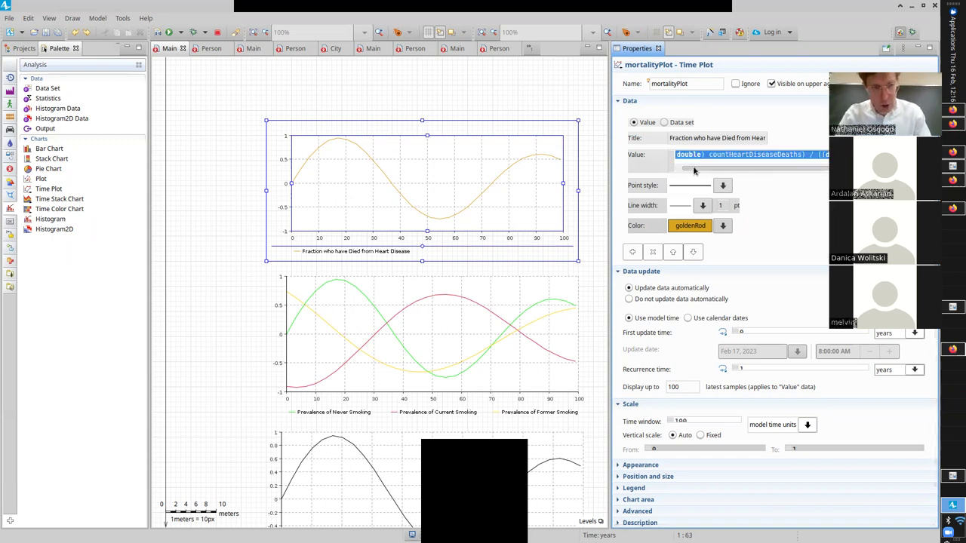
key(Home)
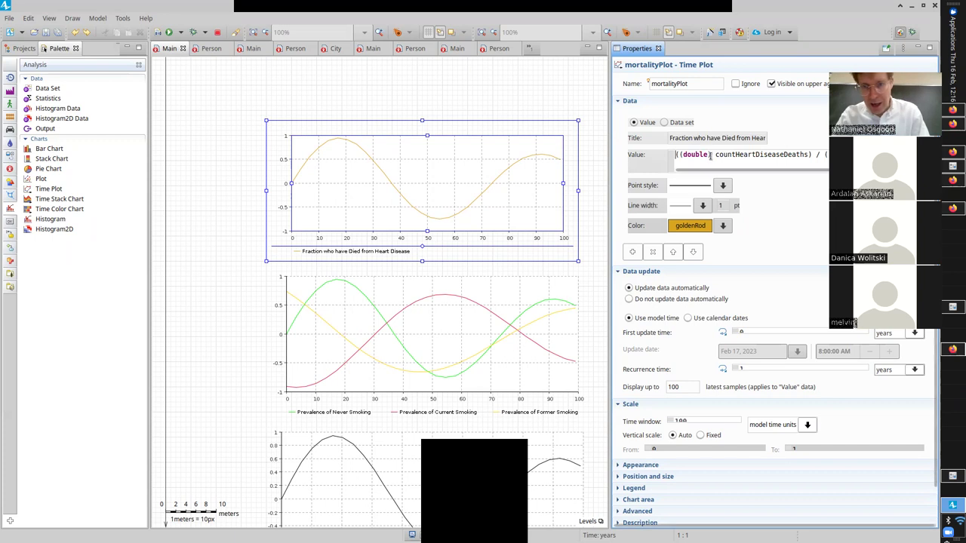
drag(711, 155, 679, 155)
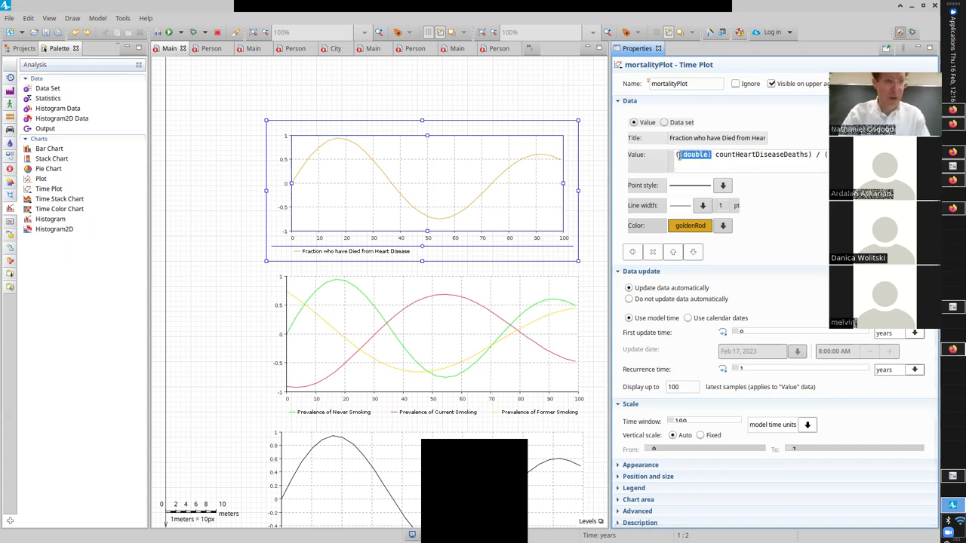
- Run the Baseline1000 experiment in virtual time and examine its heart disease, smoking prevalence and mortality plots
click(25, 47)
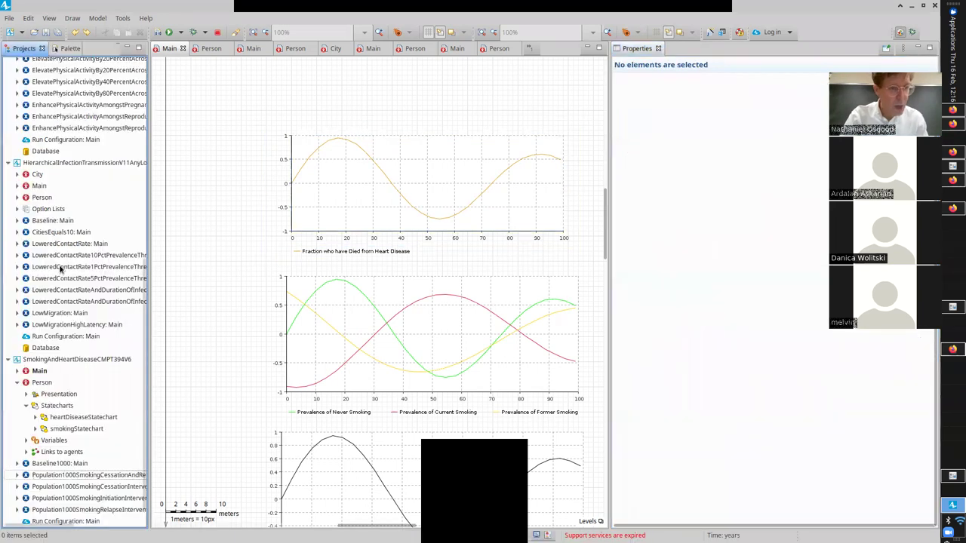
click(58, 463)
right_click(58, 463)
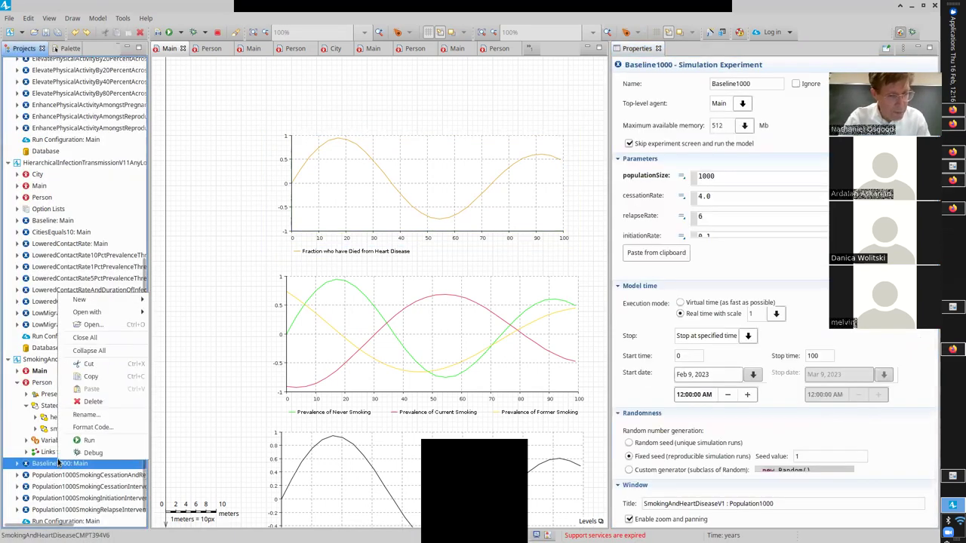
click(94, 441)
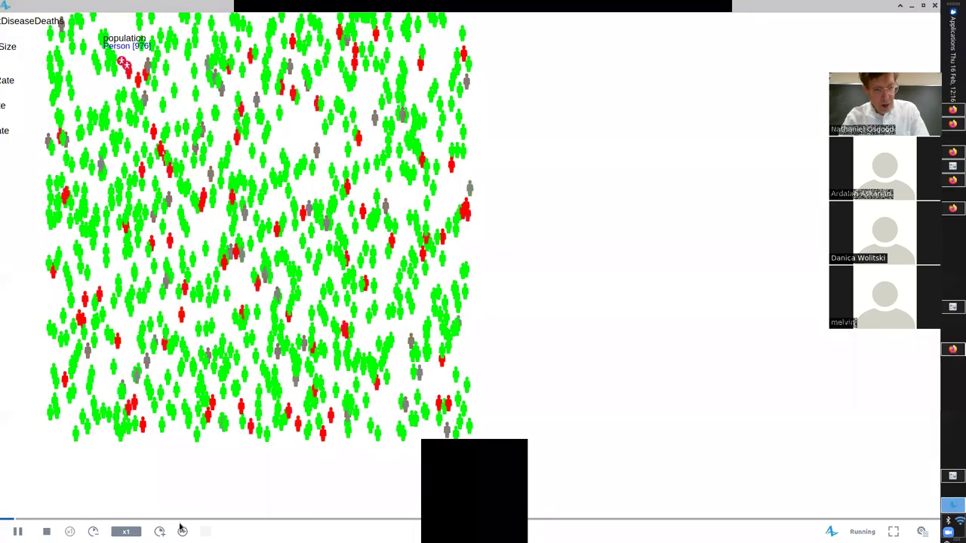
scroll(226, 340, up, 5)
drag(304, 204, 204, 309)
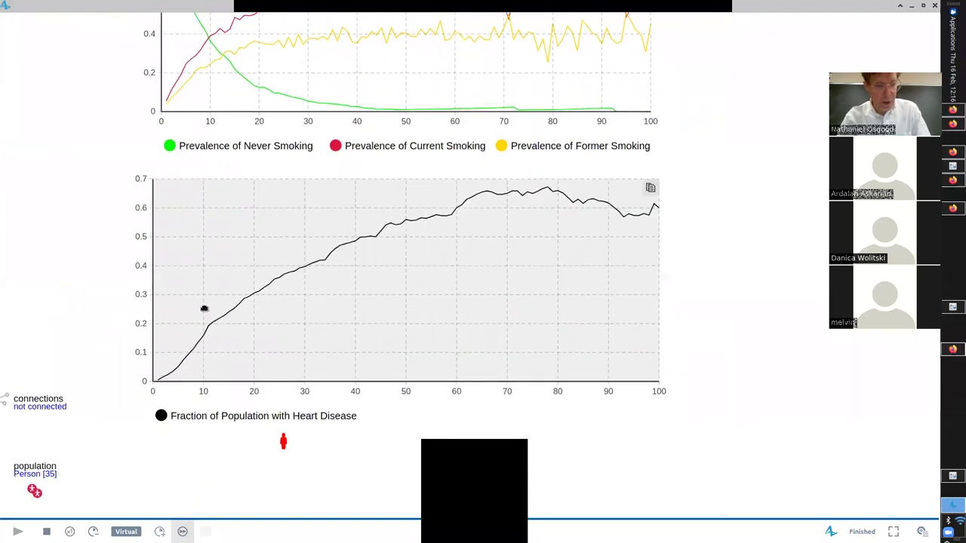
key(alt+Tab)
key(alt+Tab)
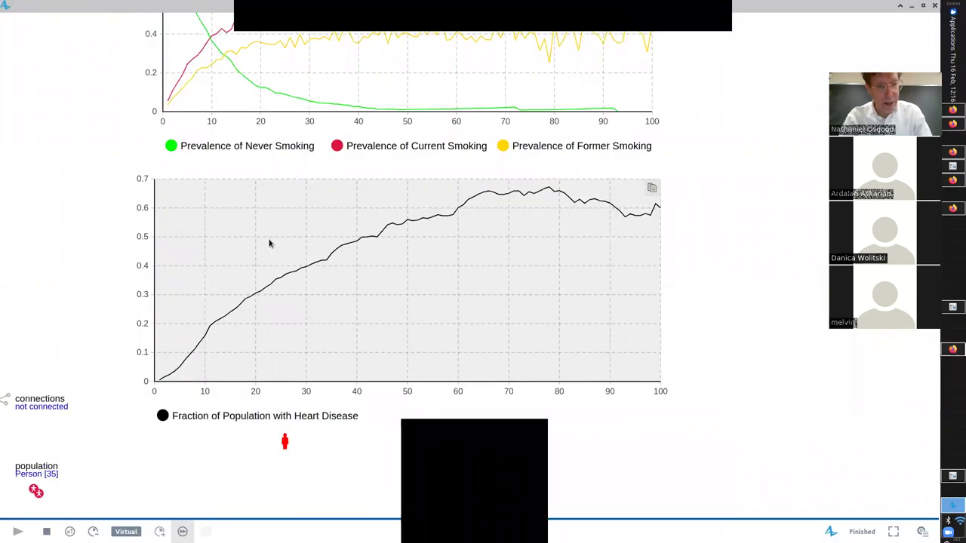
scroll(267, 164, up, 3)
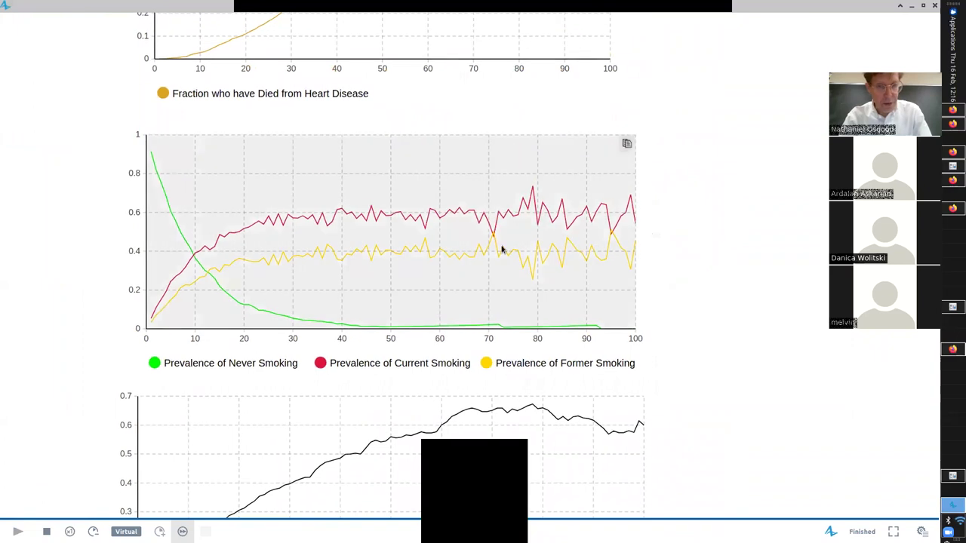
scroll(372, 446, up, 3)
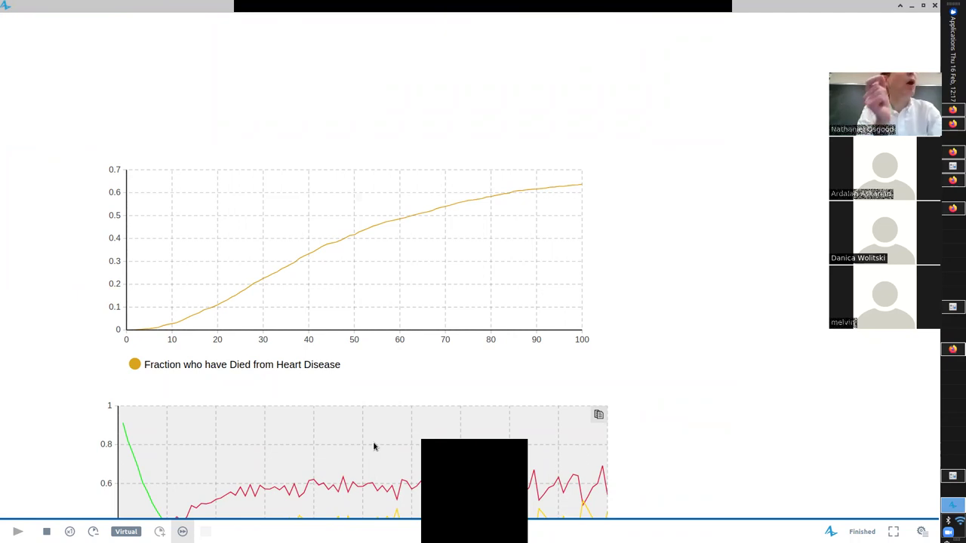
key(alt+Tab)
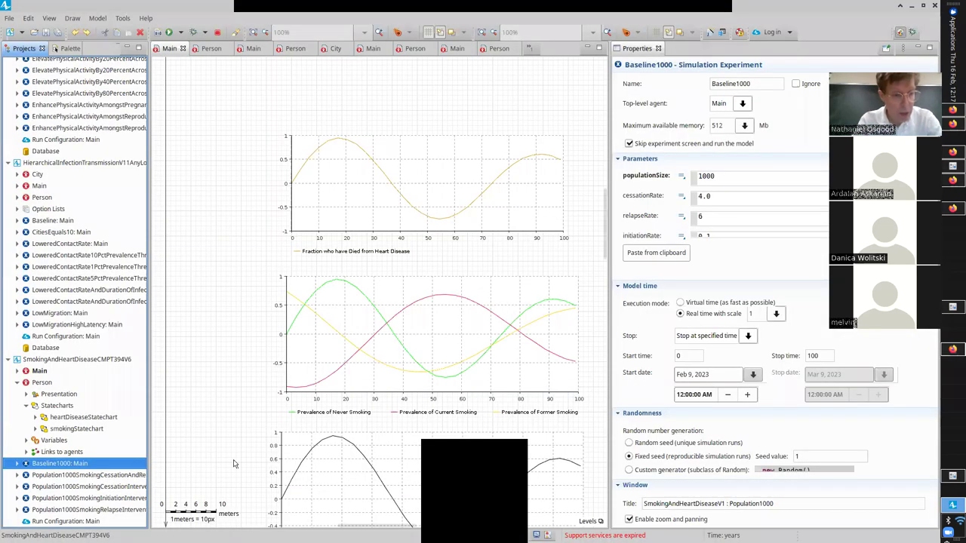
- Run the Population1000SmokingCessationIntervention experiment in virtual time, examine its three plots up to the mortality fraction, and close the run
click(86, 486)
right_click(85, 486)
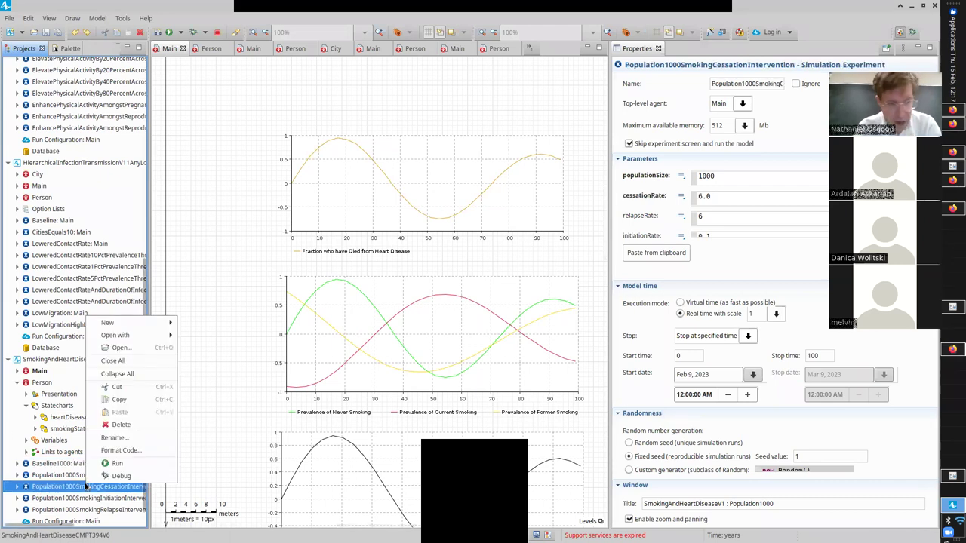
click(121, 465)
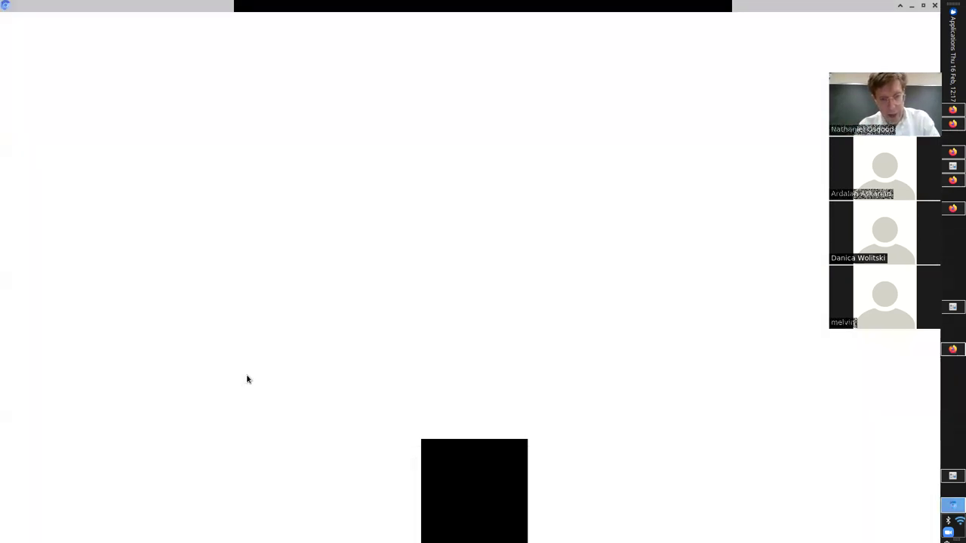
click(182, 531)
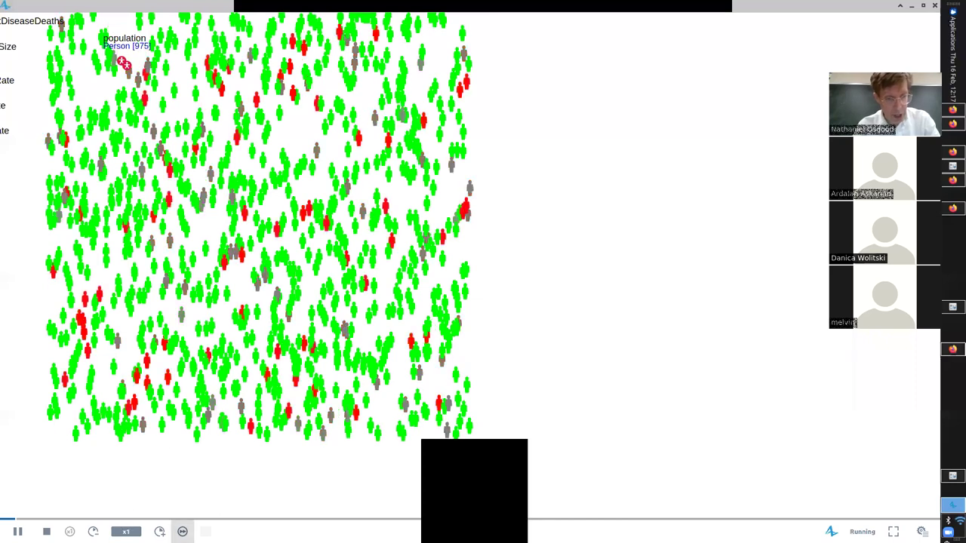
scroll(268, 205, up, 5)
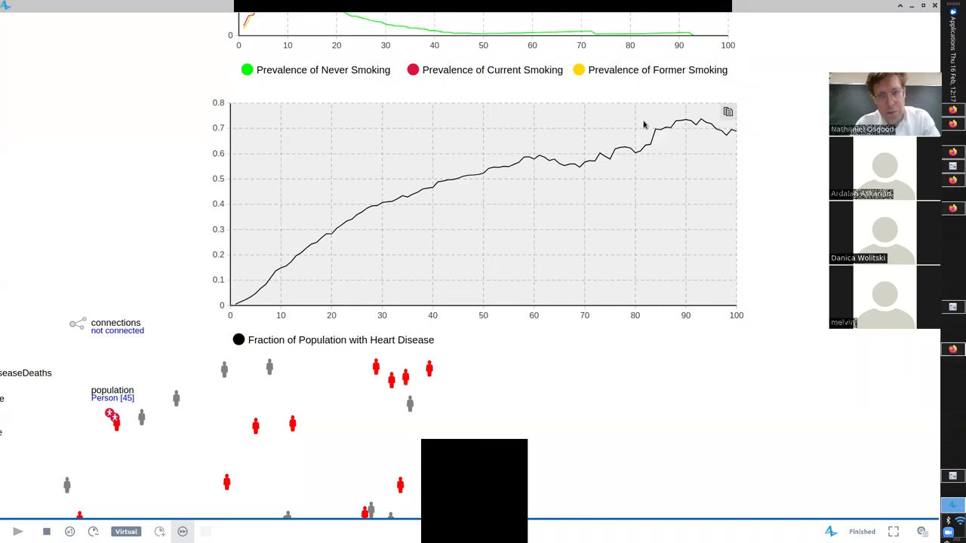
scroll(643, 125, down, 3)
scroll(636, 134, up, 4)
scroll(536, 218, up, 3)
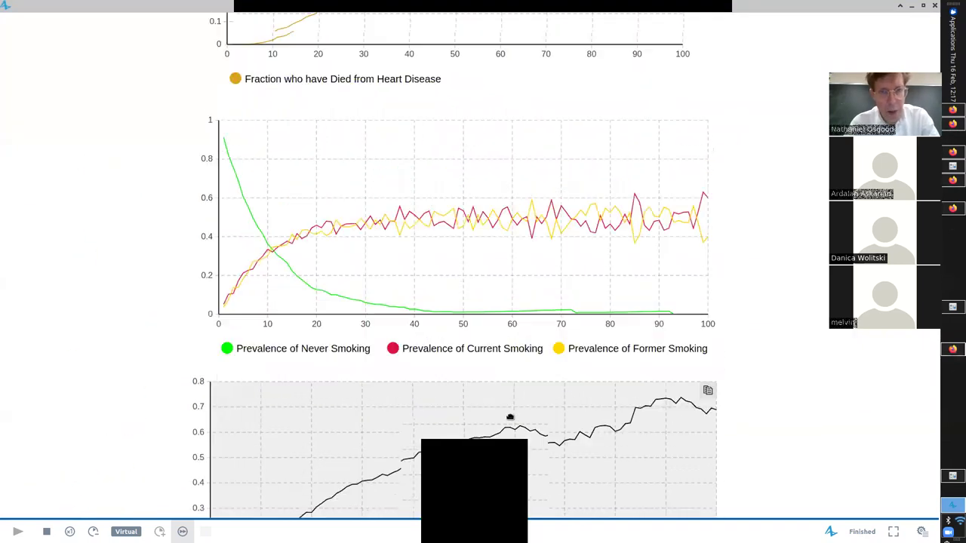
scroll(573, 354, up, 1)
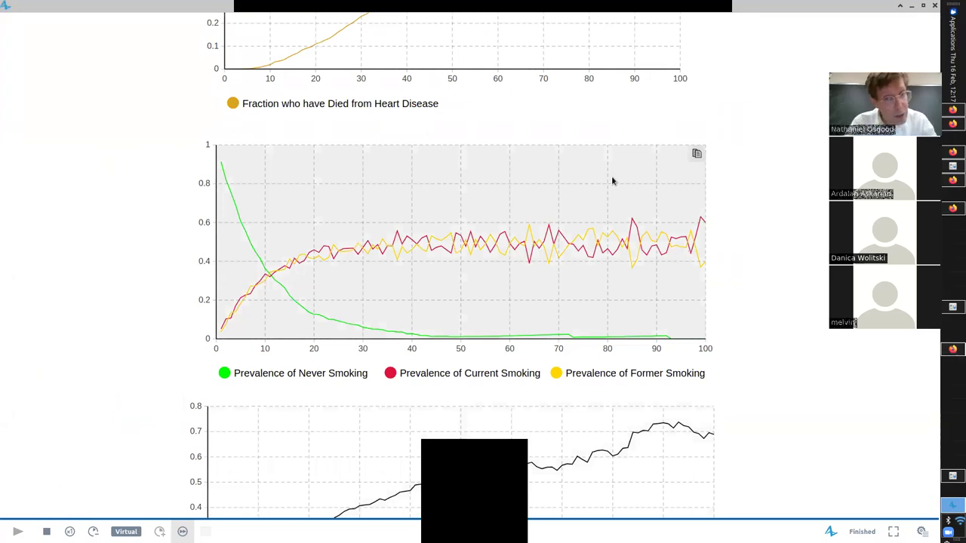
scroll(587, 165, up, 4)
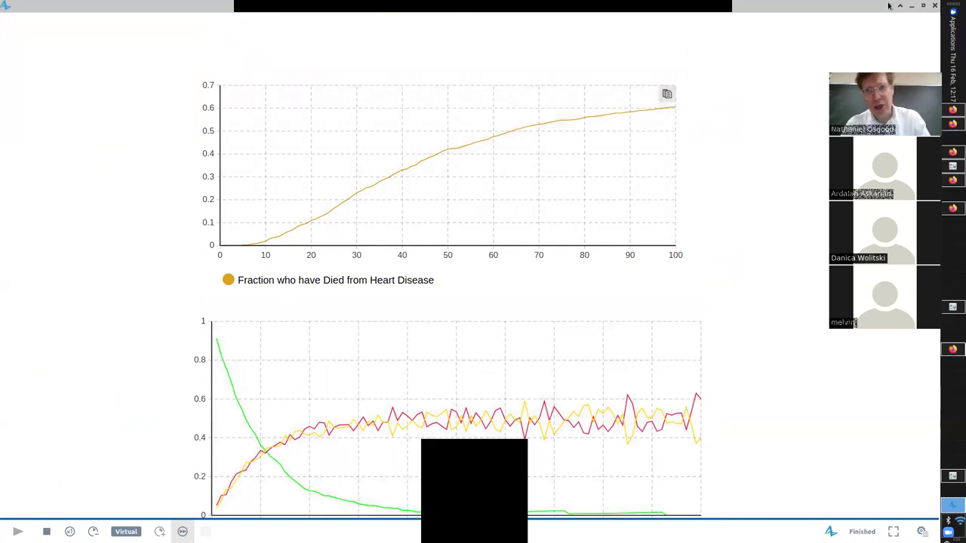
click(936, 5)
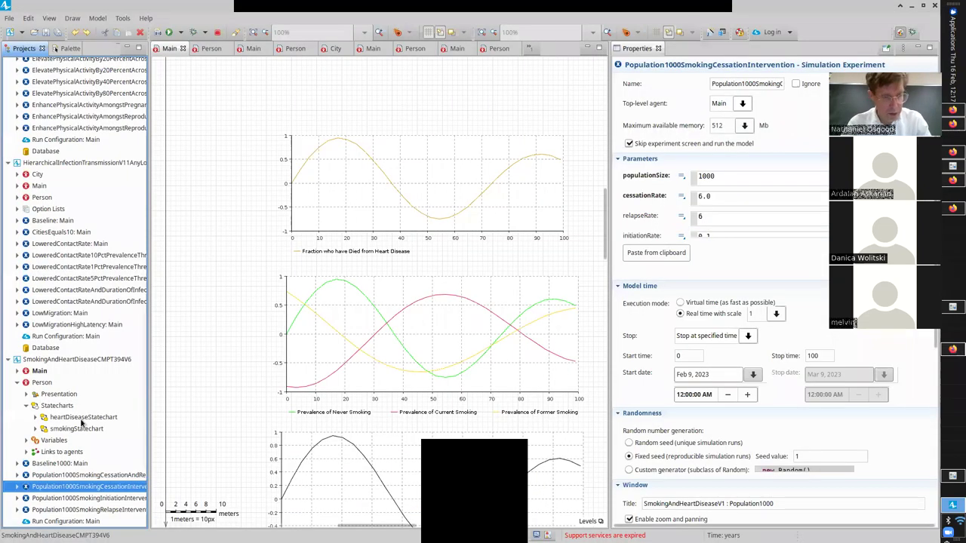
- Run the Population1000SmokingRelapseIntervention experiment in virtual time, examine its heart disease, smoking and mortality plots, and close the run
right_click(74, 512)
click(94, 487)
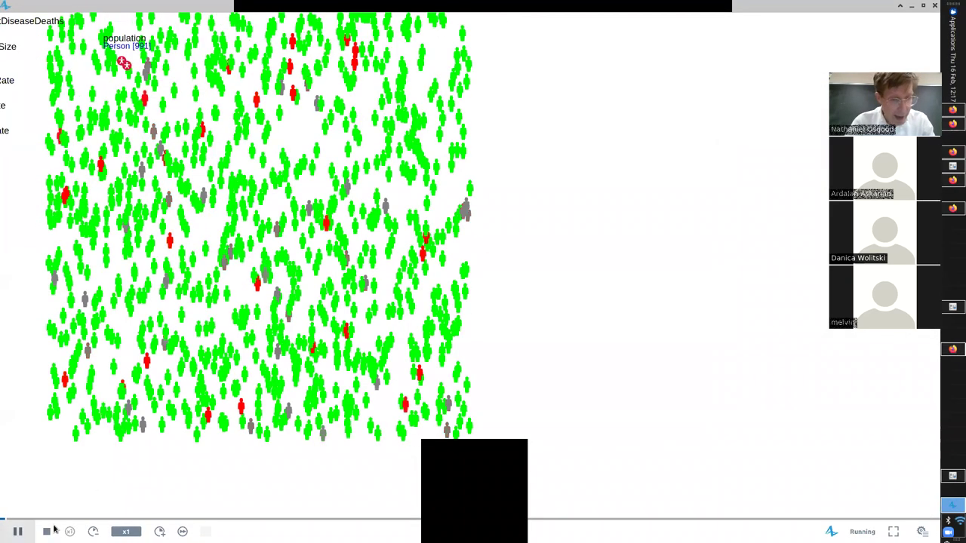
click(182, 531)
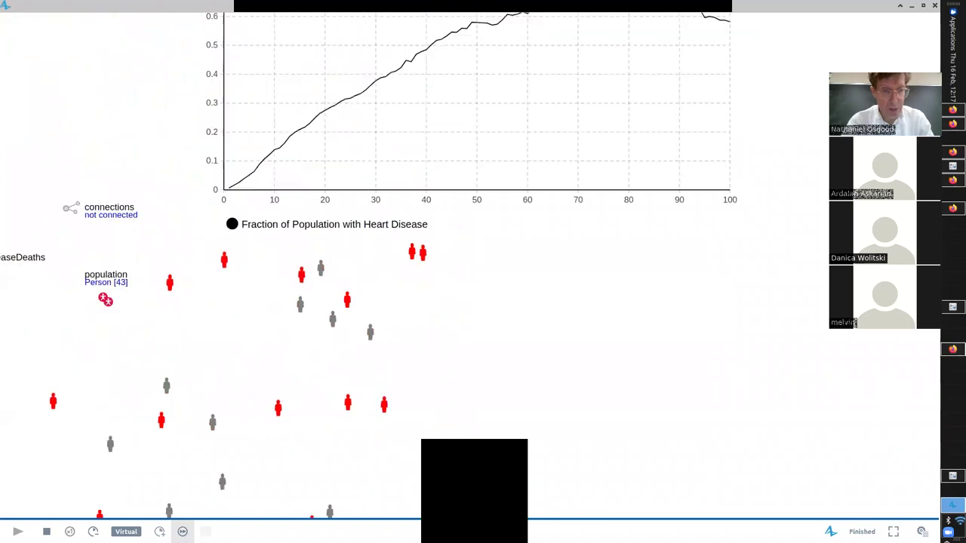
scroll(263, 118, up, 5)
scroll(264, 118, right, 2)
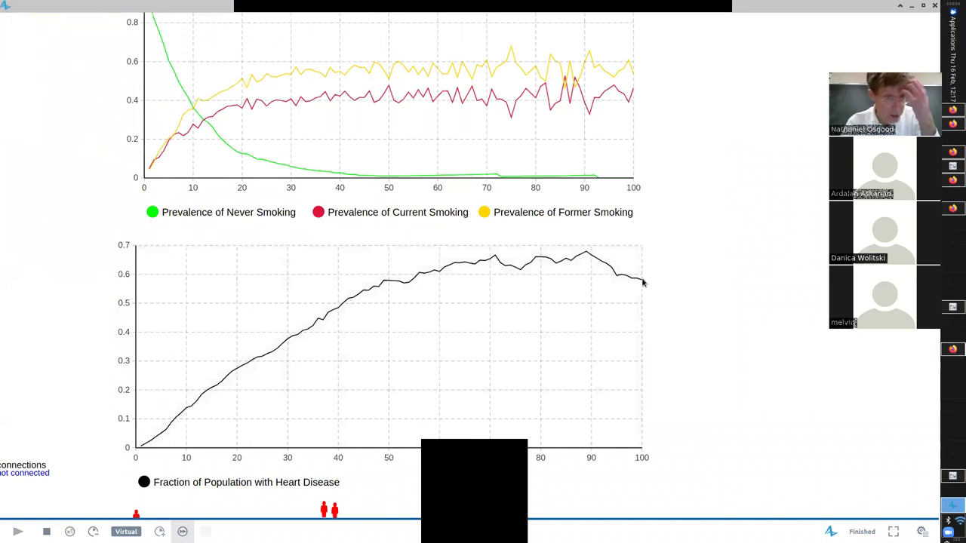
scroll(545, 223, up, 5)
scroll(545, 223, right, 2)
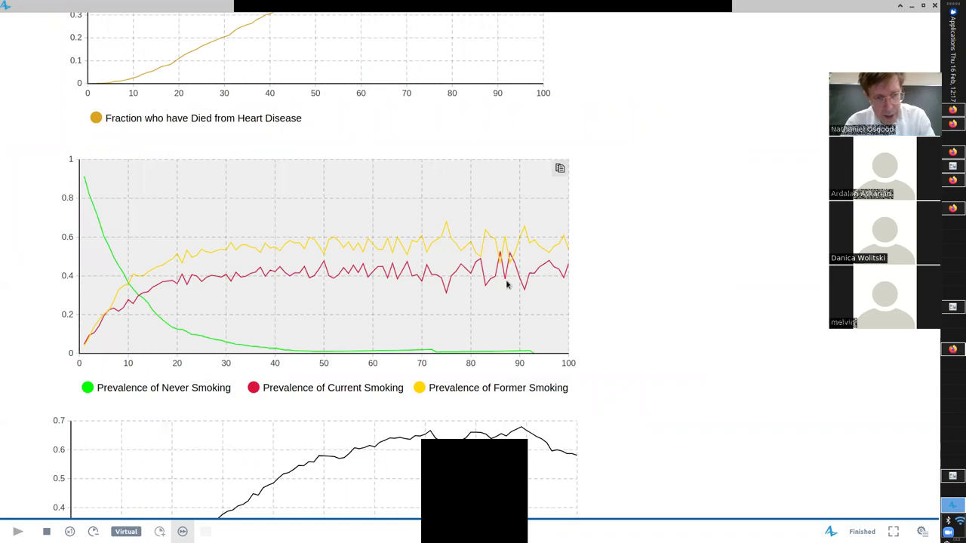
drag(549, 243, 520, 355)
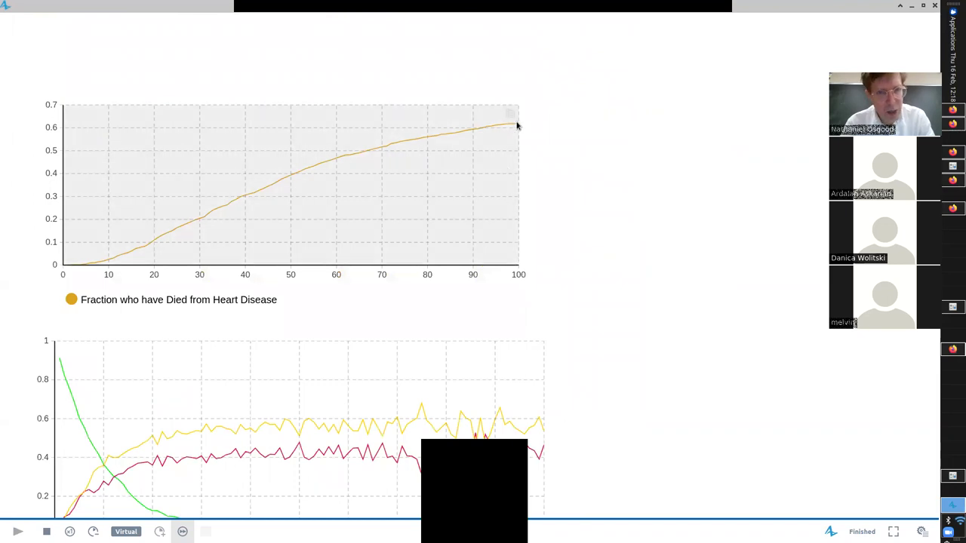
click(934, 6)
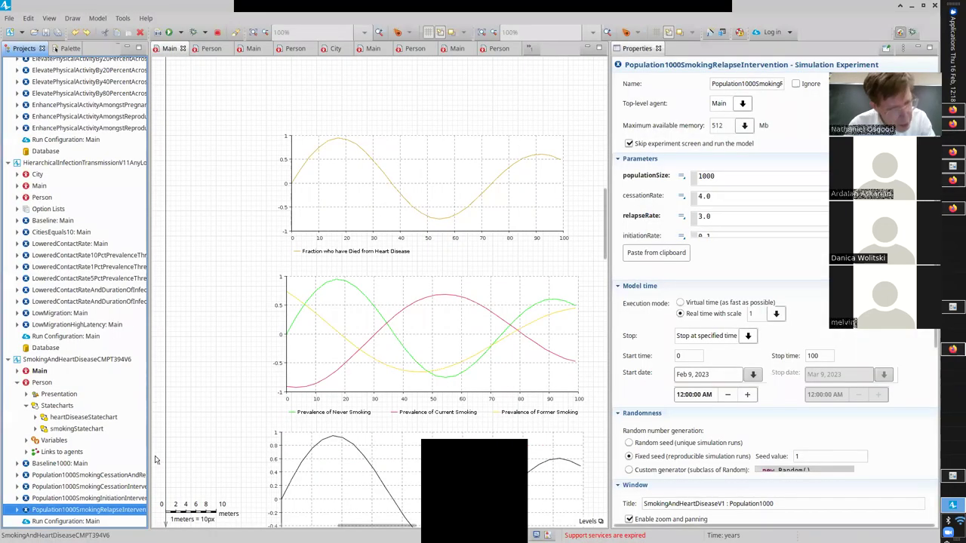
- Run the Population1000SmokingInitiationIntervention experiment in virtual time, examine its heart disease, smoking and mortality plots, and return to the model editor
right_click(79, 499)
key(Escape)
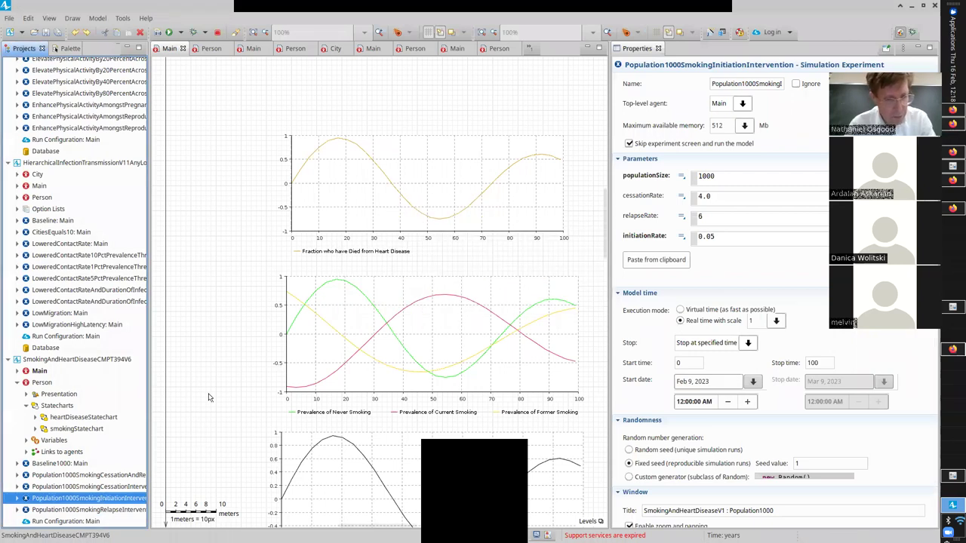
click(182, 532)
scroll(377, 302, up, 5)
scroll(215, 213, down, 5)
scroll(215, 213, up, 5)
drag(216, 215, 179, 319)
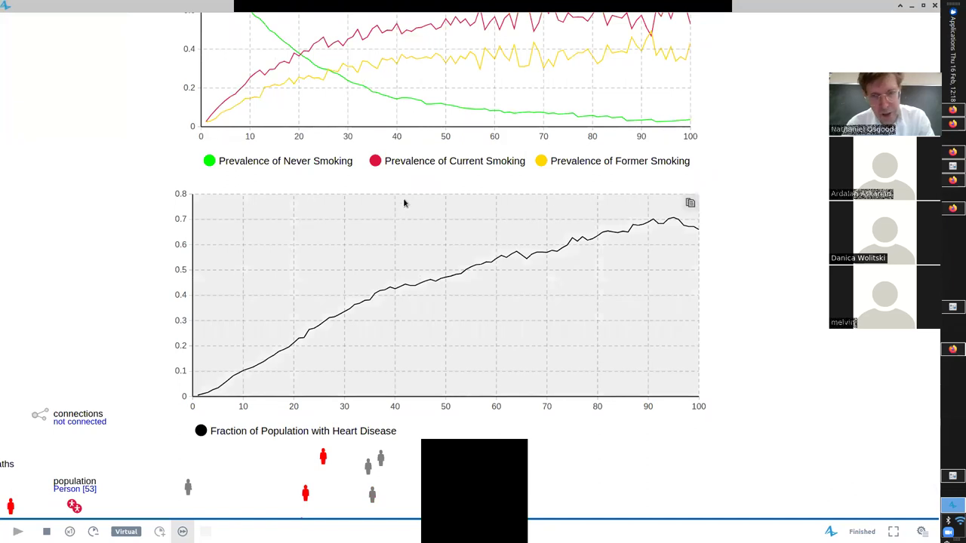
drag(490, 217, 491, 284)
scroll(490, 287, up, 2)
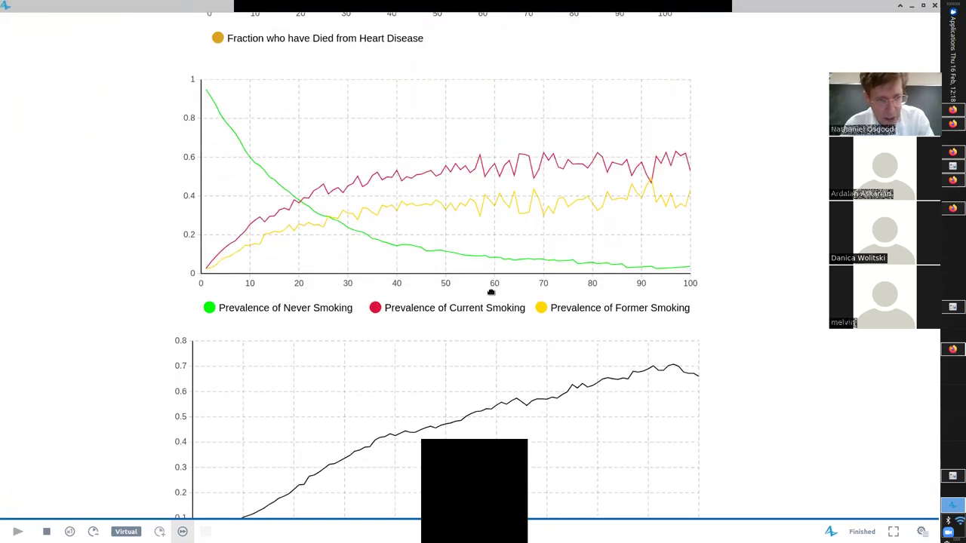
scroll(491, 292, up, 4)
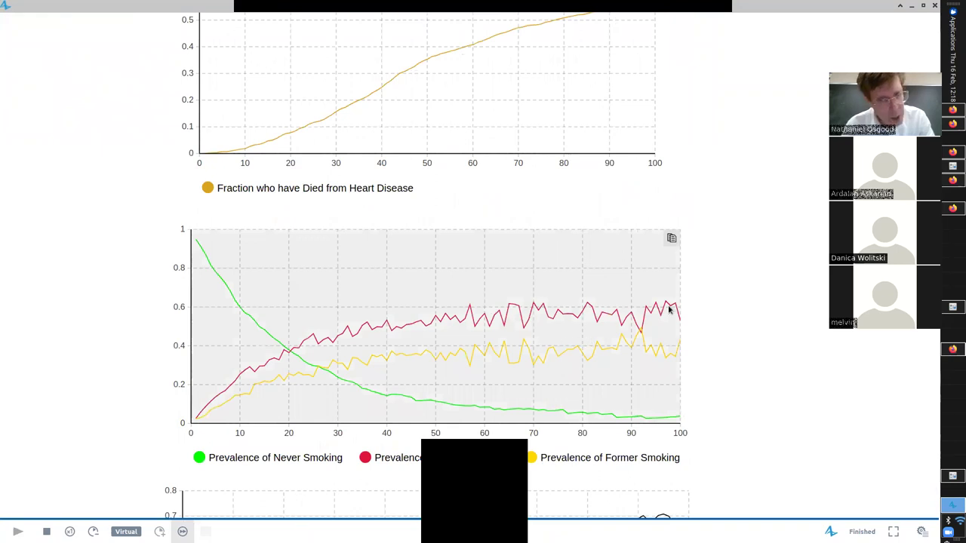
scroll(604, 399, up, 6)
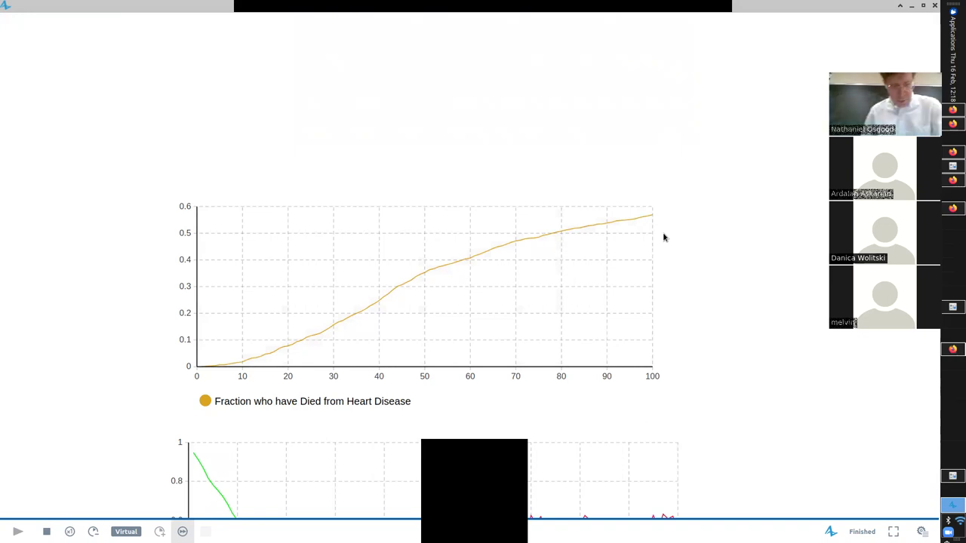
key(alt+Tab)
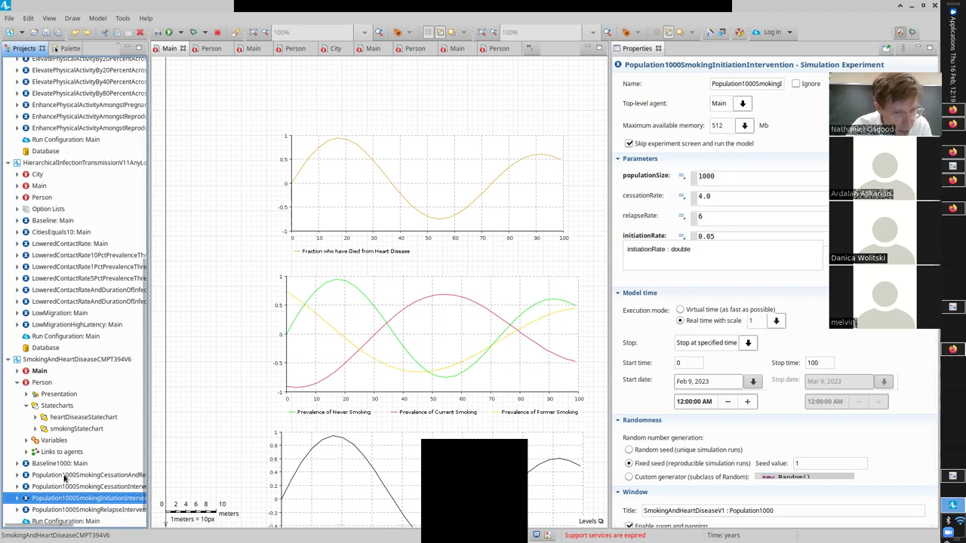
- Duplicate the Population1000SmokingInitiationIntervention experiment within the SmokingAndHeartDiseaseCMPT394V6 model
right_click(62, 499)
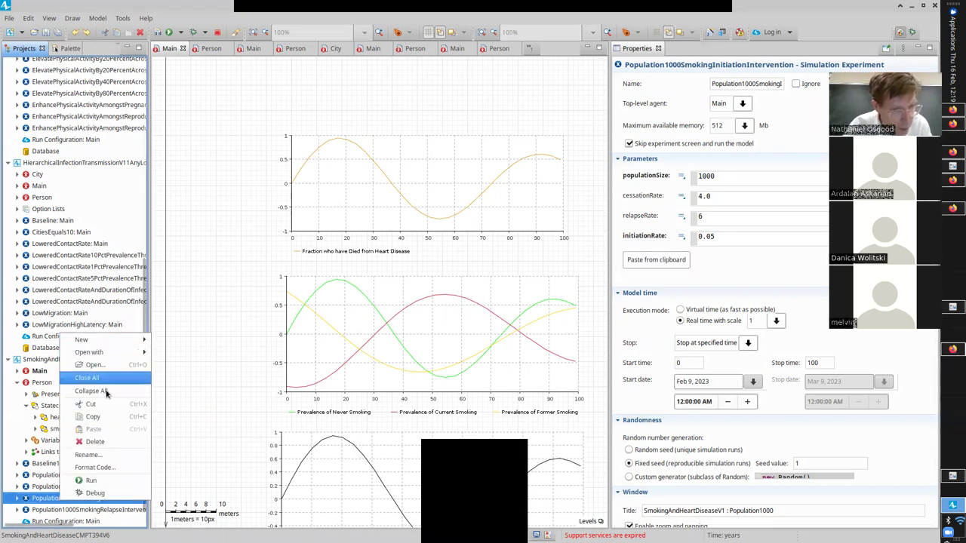
click(105, 416)
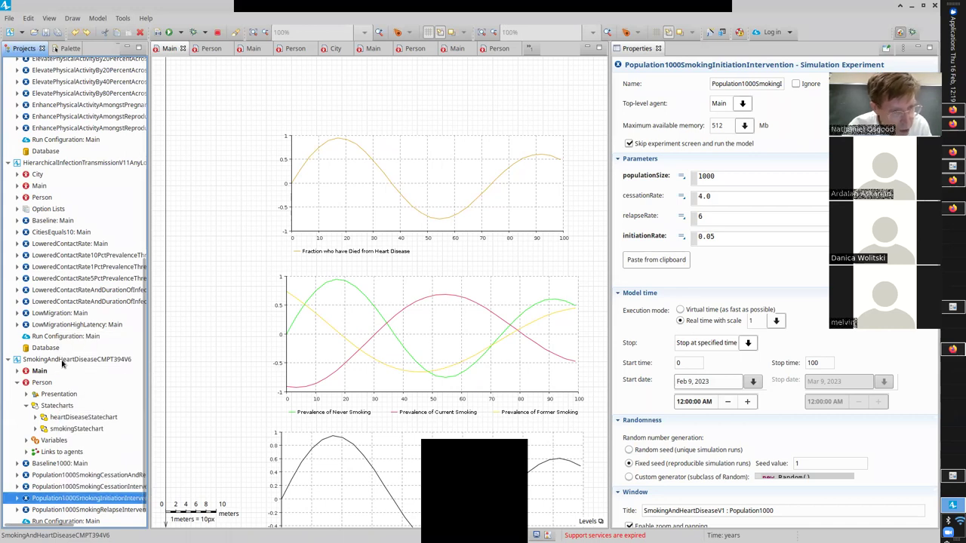
right_click(61, 361)
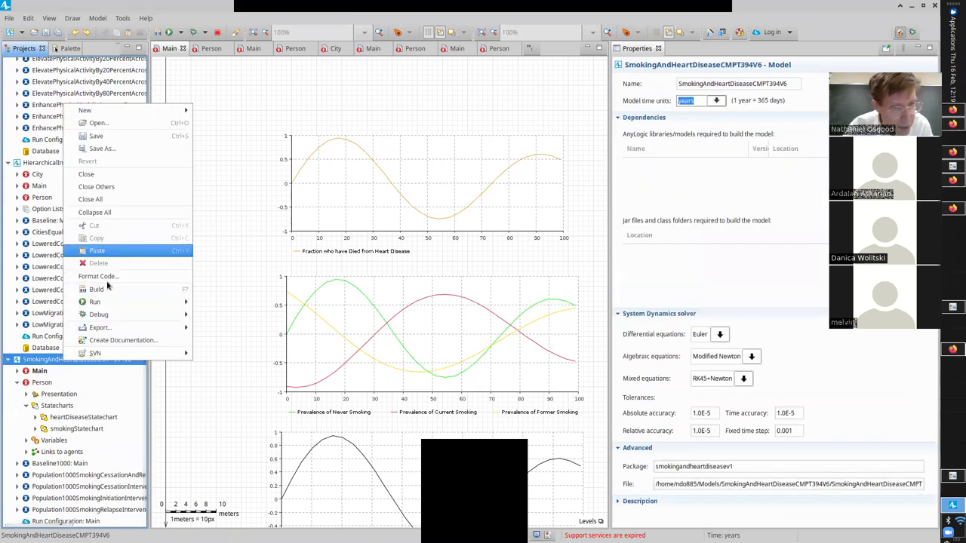
click(98, 250)
- Rename the duplicated initiation experiment as Population1000NoSmokingInitiation and save the model
click(86, 499)
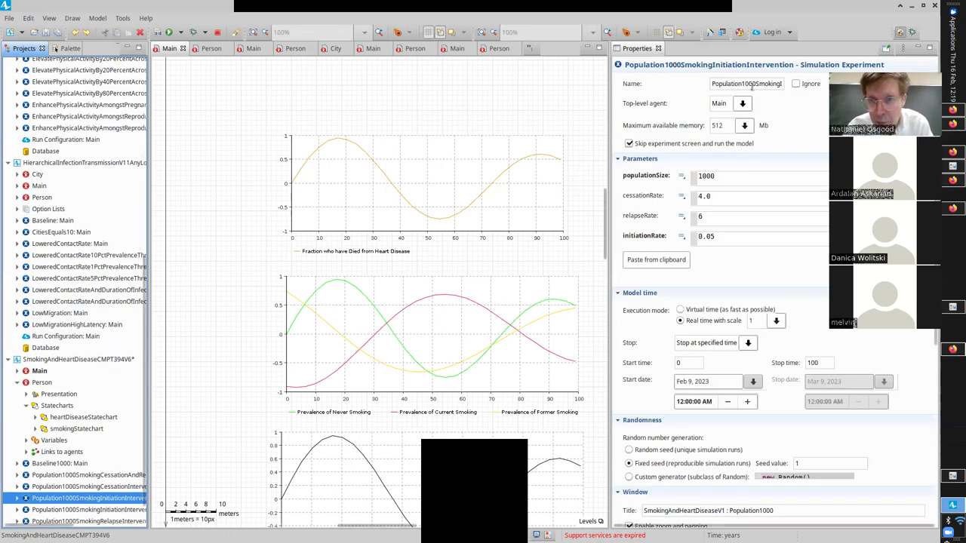
key(Down)
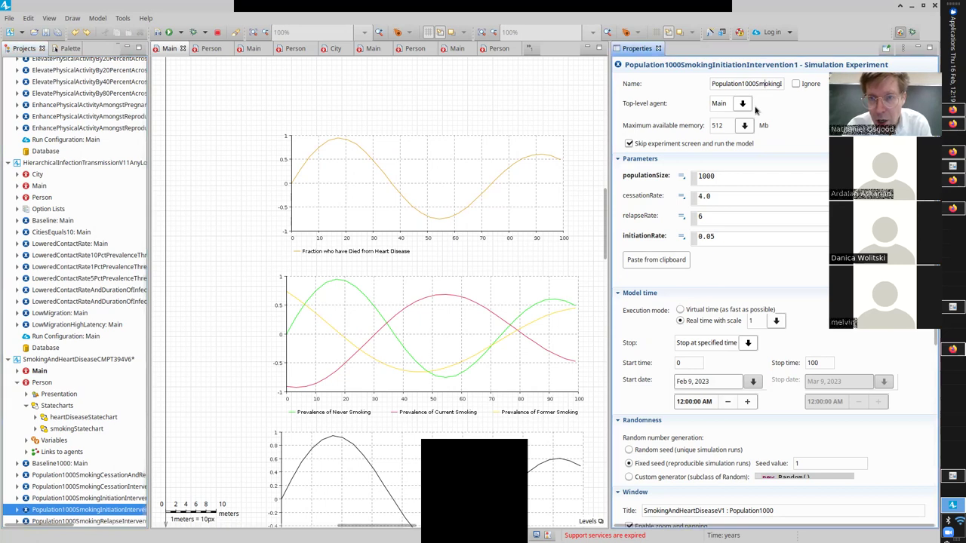
text(No)
key(Right)
key(Right)
key(Right)
key(Right)
key(Right)
key(Right)
key(Right)
key(Right)
key(Right)
key(Right)
key(Right)
key(Right)
key(Right)
key(Right)
key(Right)
key(Right)
key(Right)
key(Right)
key(Right)
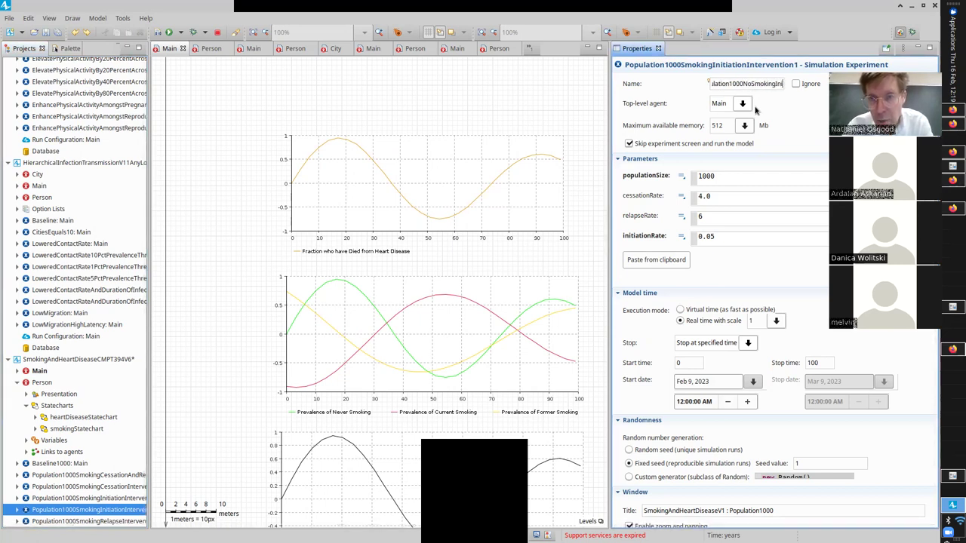
key(Right)
key(Right)
key(Right)
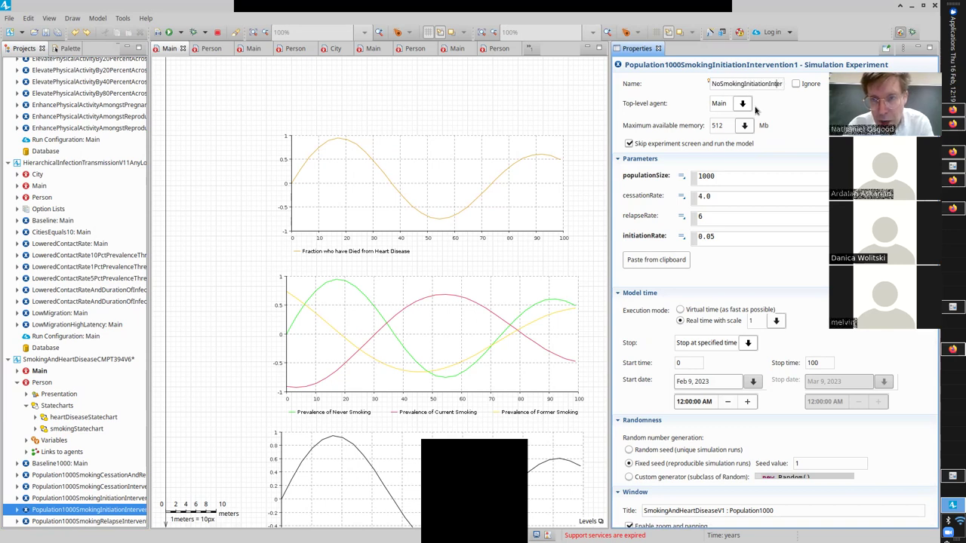
key(shift+End)
key(BackSpace)
key(BackSpace)
key(BackSpace)
key(BackSpace)
key(BackSpace)
key(BackSpace)
key(Return)
key(ctrl+s)
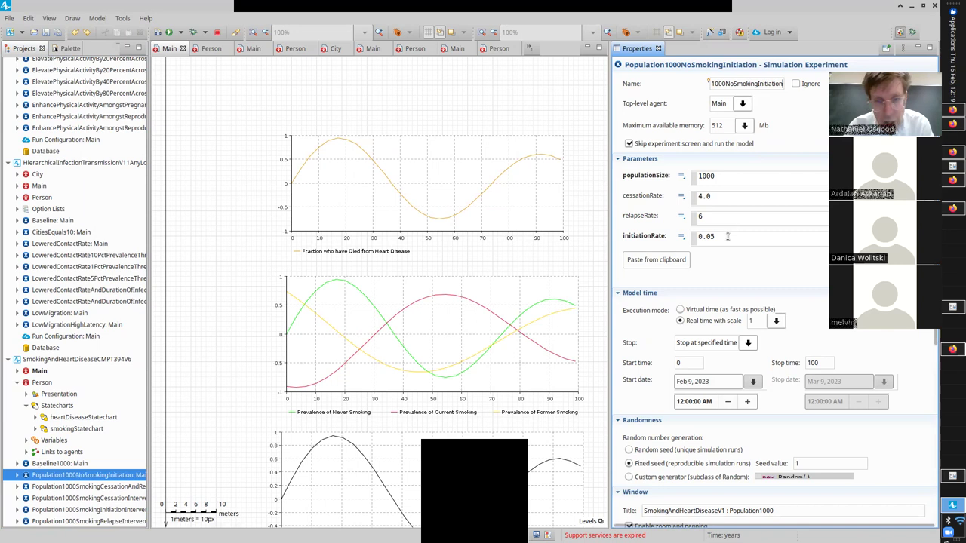
- Set the initiationRate parameter of the Population1000NoSmokingInitiation experiment to 0 and save the model
drag(727, 236, 628, 239)
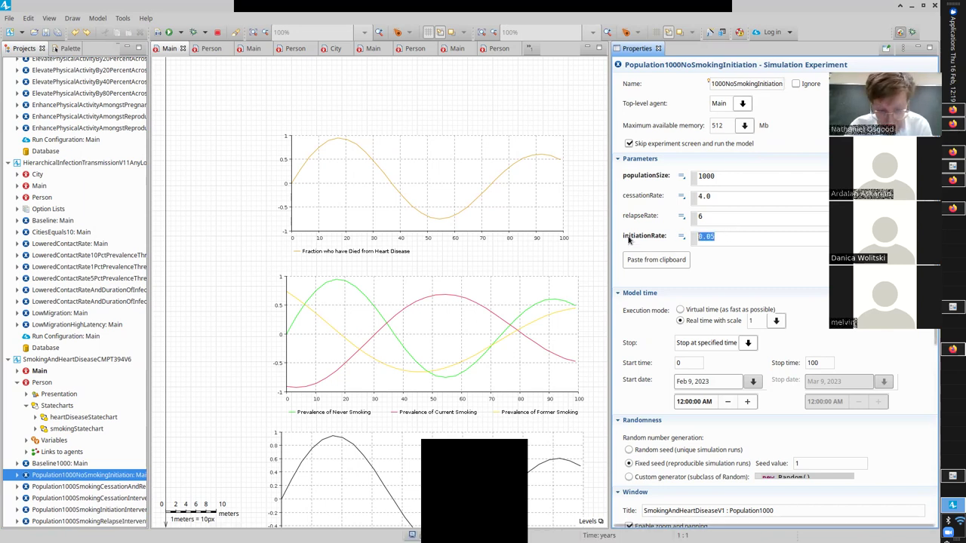
text(0)
key(ctrl+s)
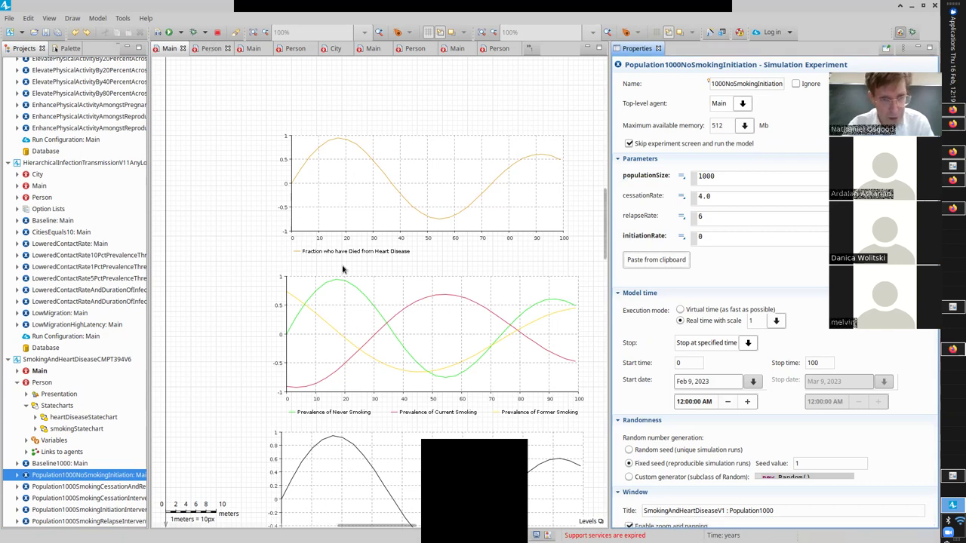
- Launch the Population1000NoSmokingInitiation experiment and inspect the NeverSmoker state's entry action in the Person agent
click(211, 48)
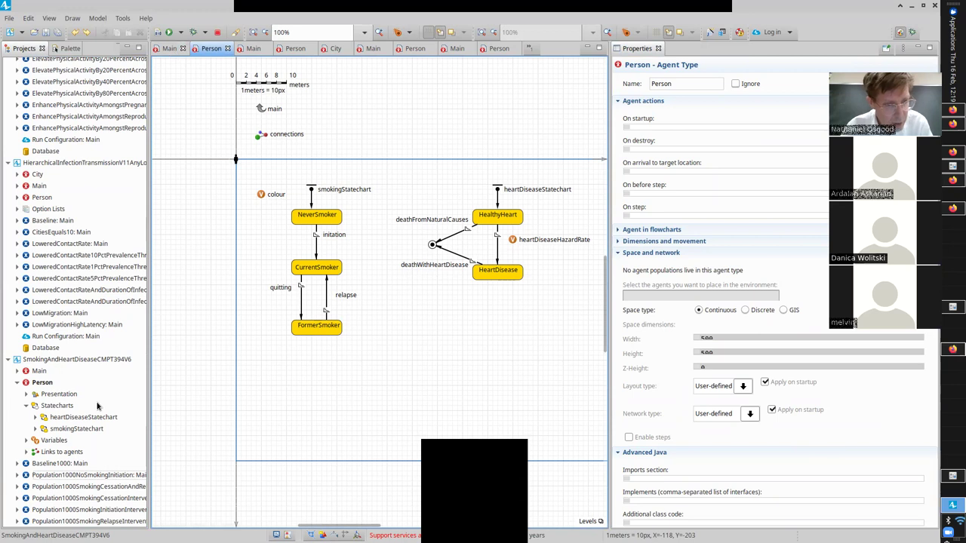
click(91, 475)
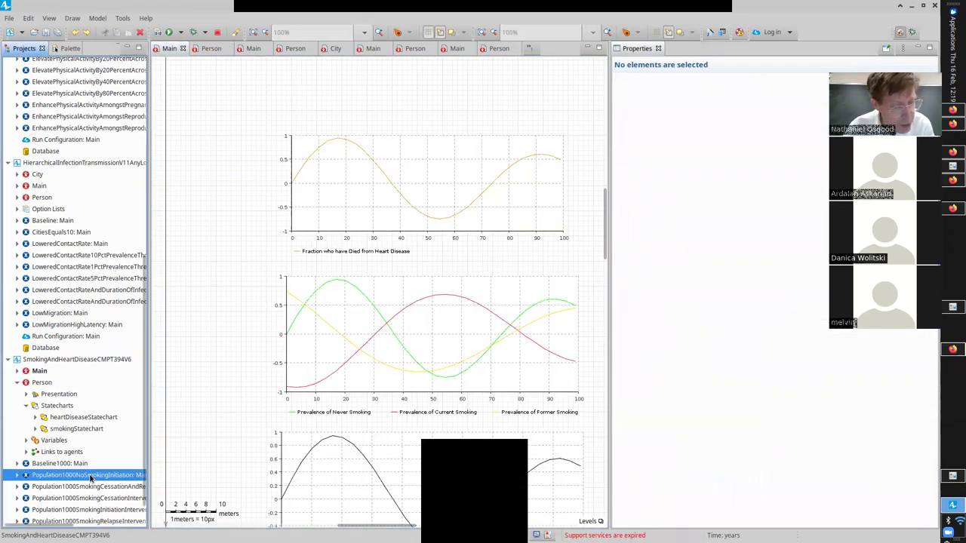
right_click(91, 475)
click(117, 455)
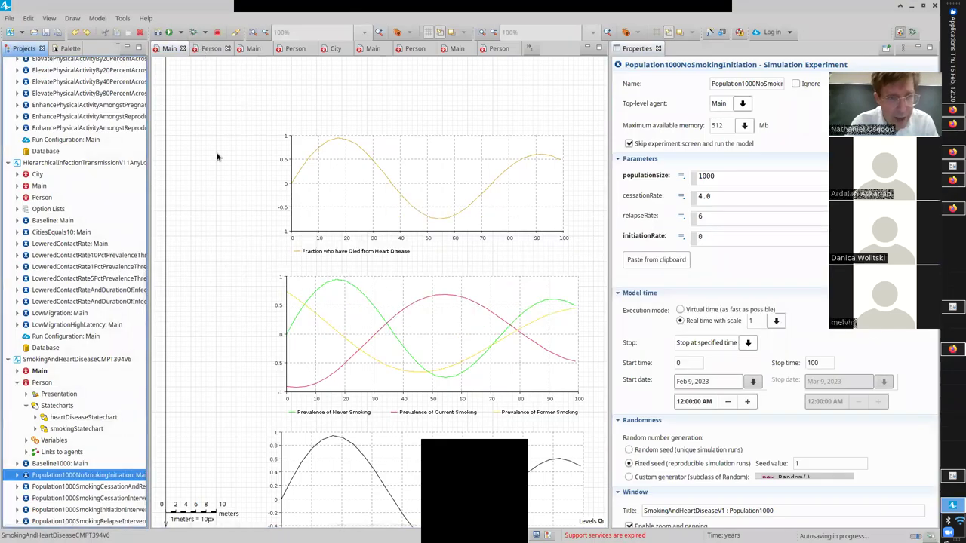
click(212, 47)
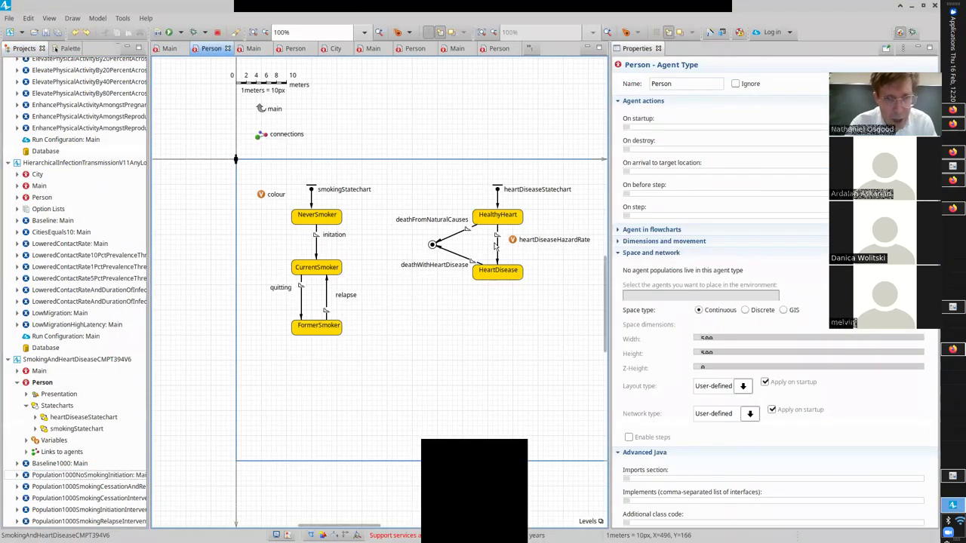
click(316, 218)
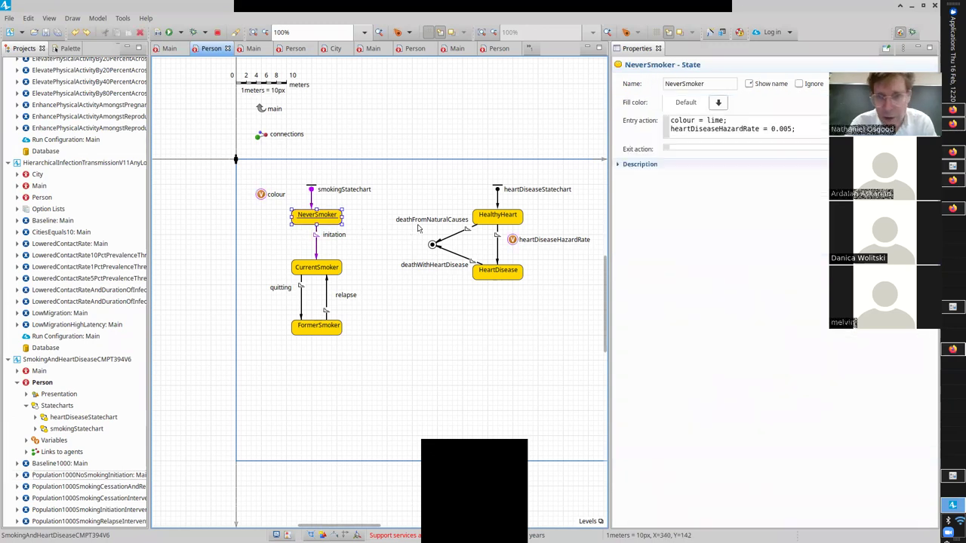
- Run the Population1000NoSmokingInitiation simulation in virtual time and examine its heart disease mortality, smoking prevalence and heart disease prevalence plots
key(alt+Tab)
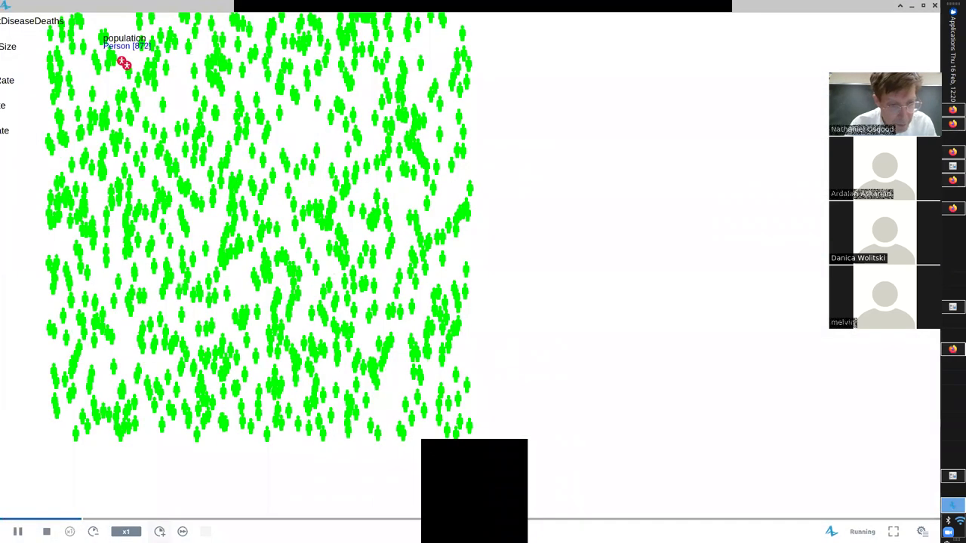
click(182, 532)
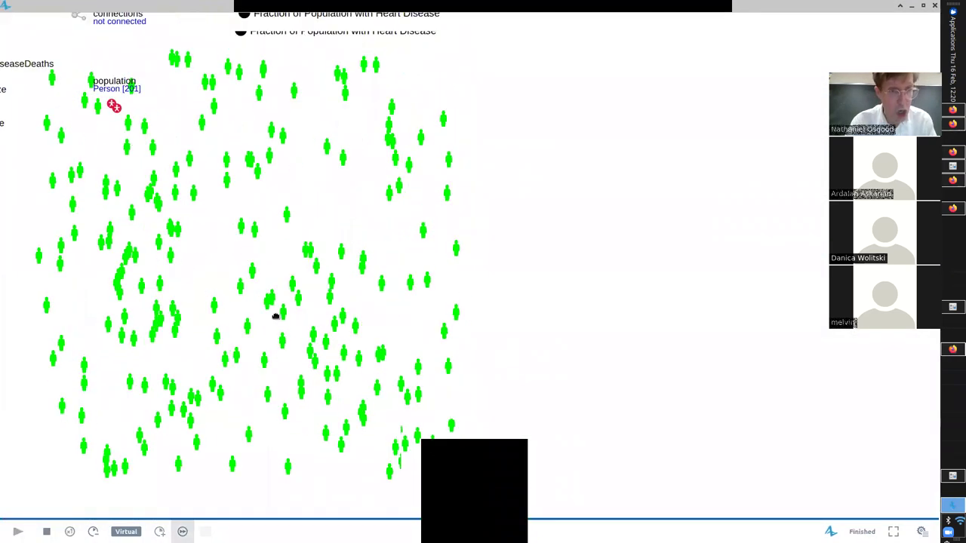
scroll(275, 316, up, 15)
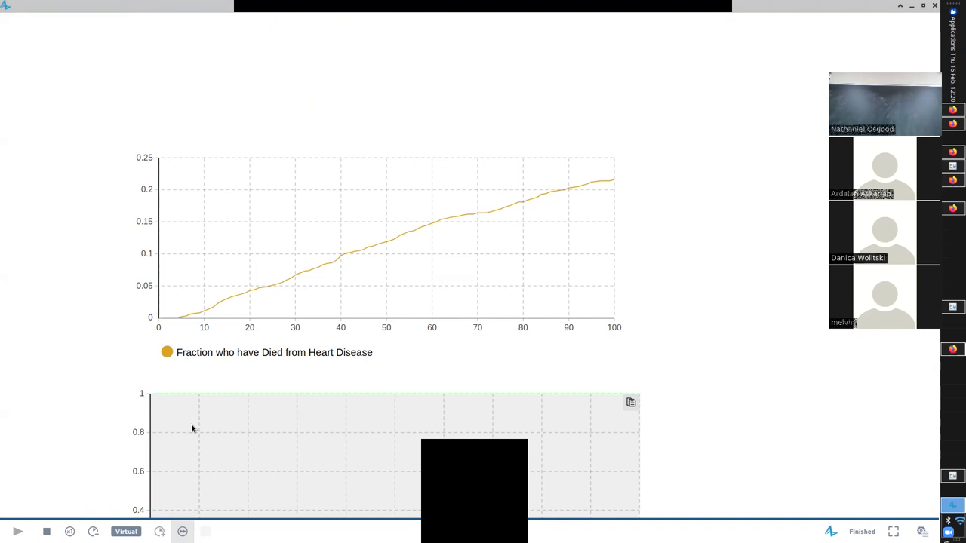
drag(248, 470, 339, 53)
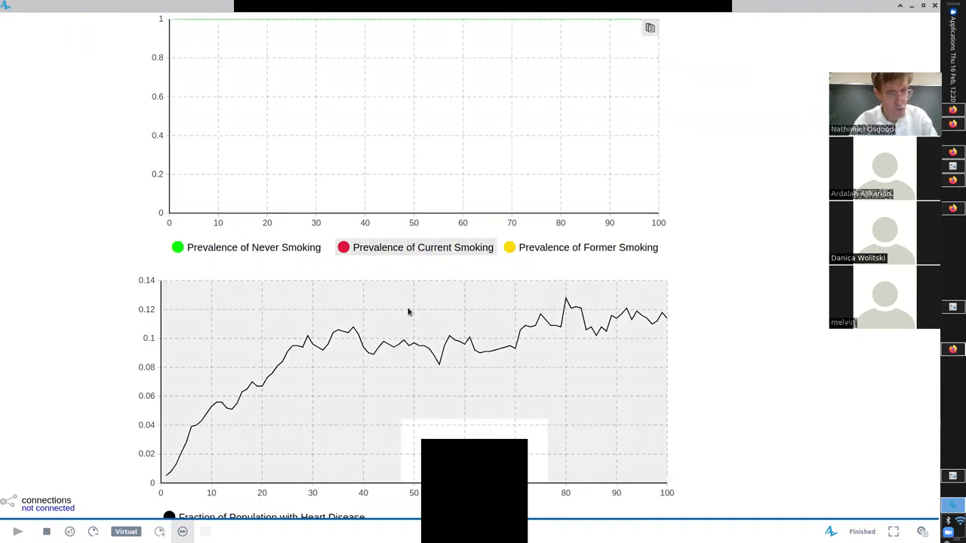
drag(370, 289, 372, 255)
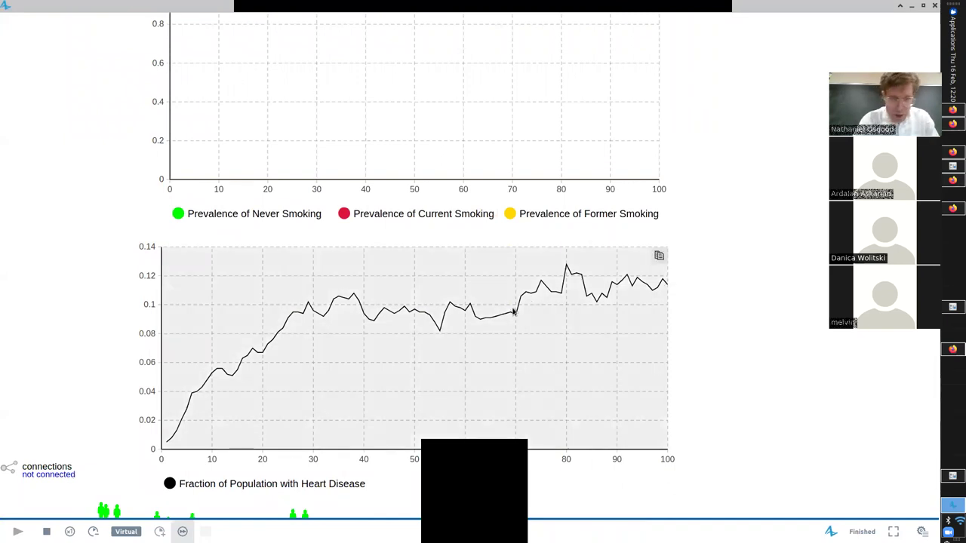
- Inspect the population's statistics in the finished no-initiation run, dismiss them, and return to the model editor
scroll(574, 242, down, 2)
scroll(601, 206, down, 4)
scroll(601, 206, left, 5)
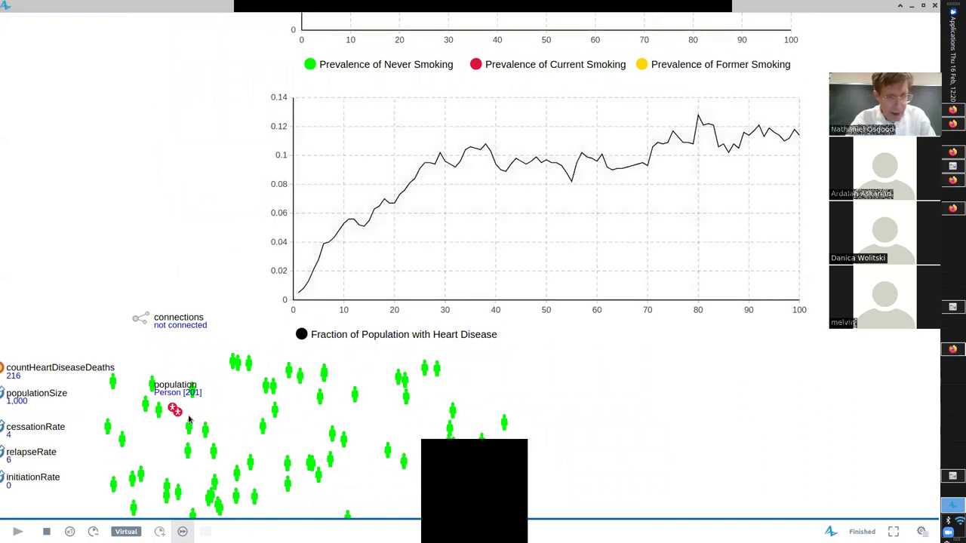
click(174, 409)
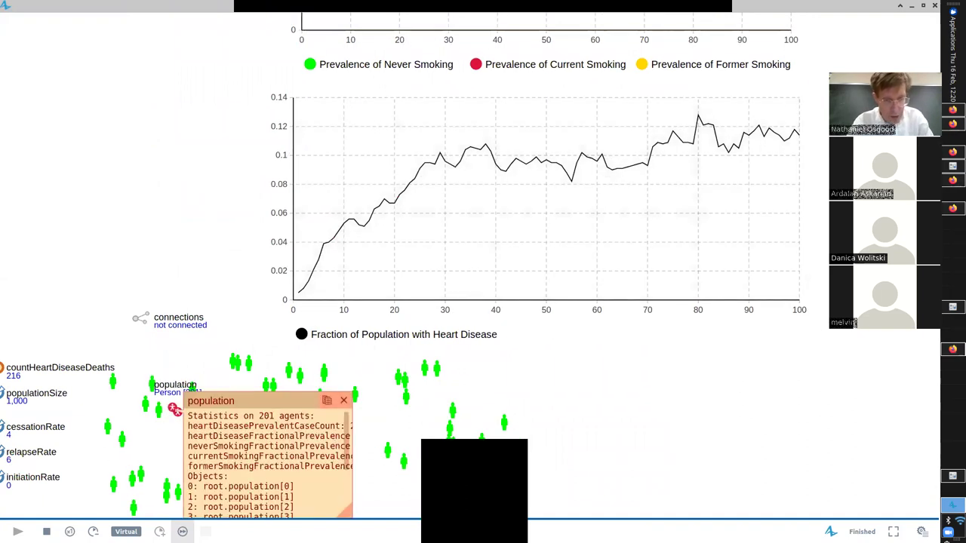
mouse_move(339, 487)
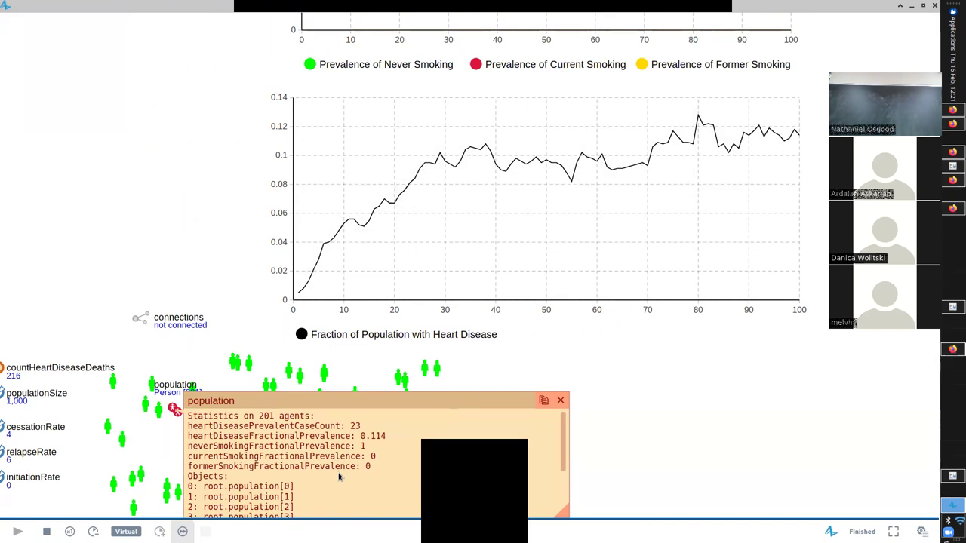
click(562, 408)
key(alt+Tab)
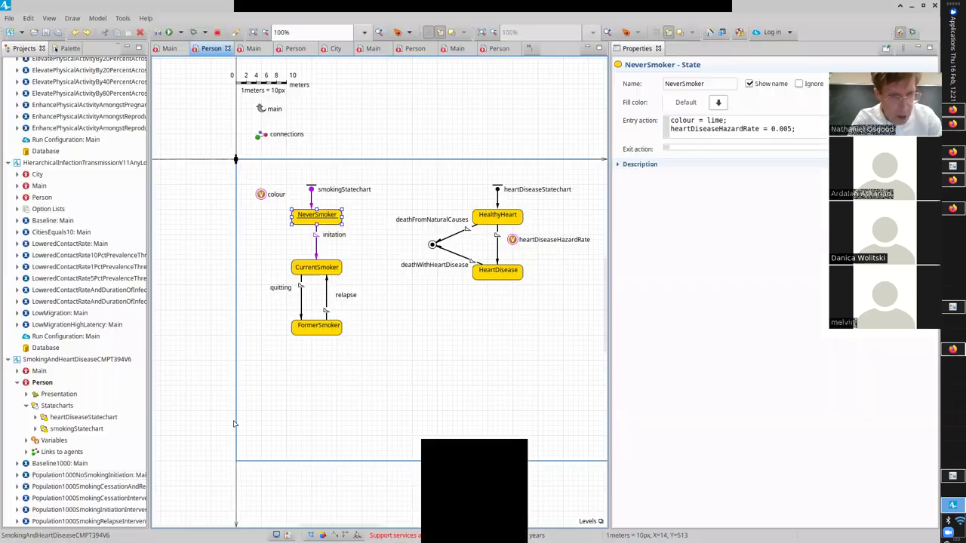
- Run the Population1000SmokingCessationAndRelapseIntervention experiment in virtual time, examine its heart disease mortality and smoking plots, and close the run
click(97, 487)
right_click(97, 487)
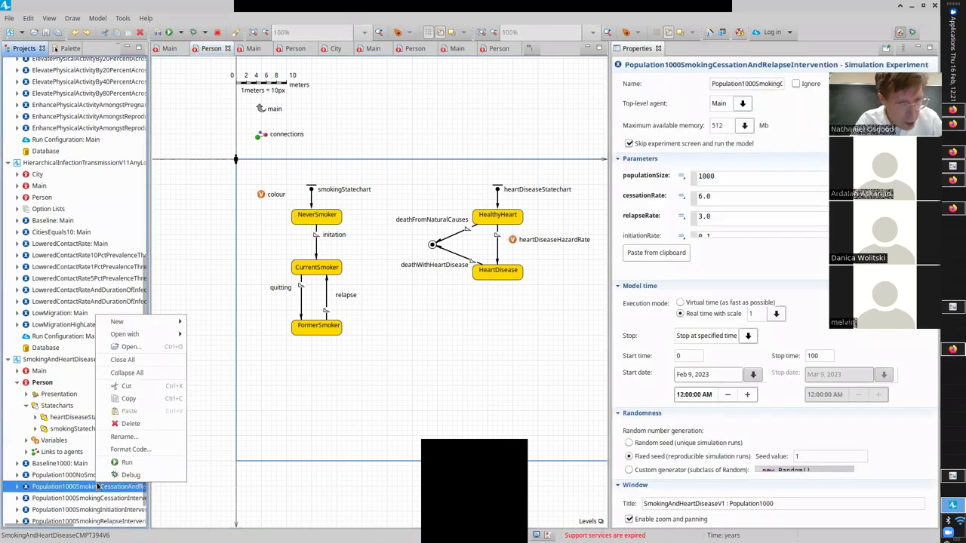
click(120, 462)
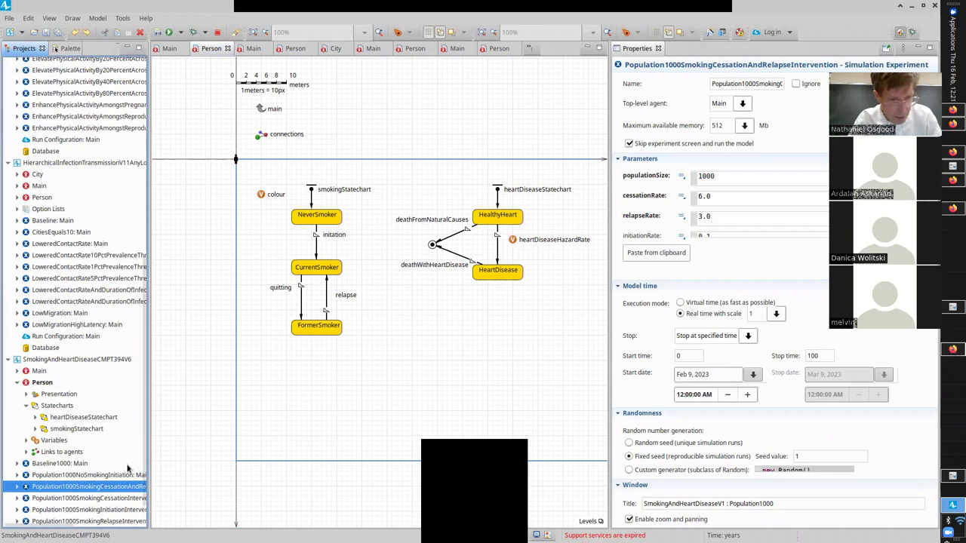
key(F5)
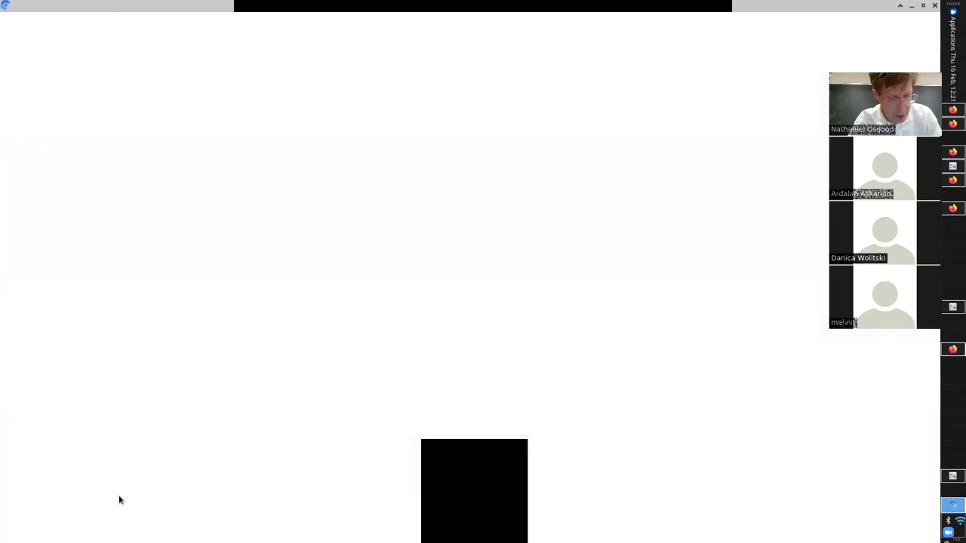
click(181, 532)
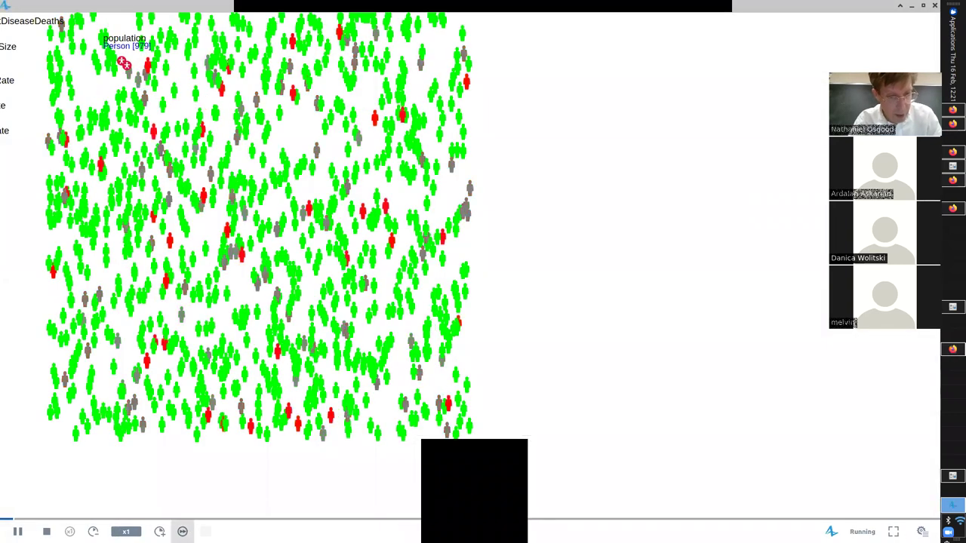
scroll(242, 203, up, 5)
scroll(242, 203, up, 10)
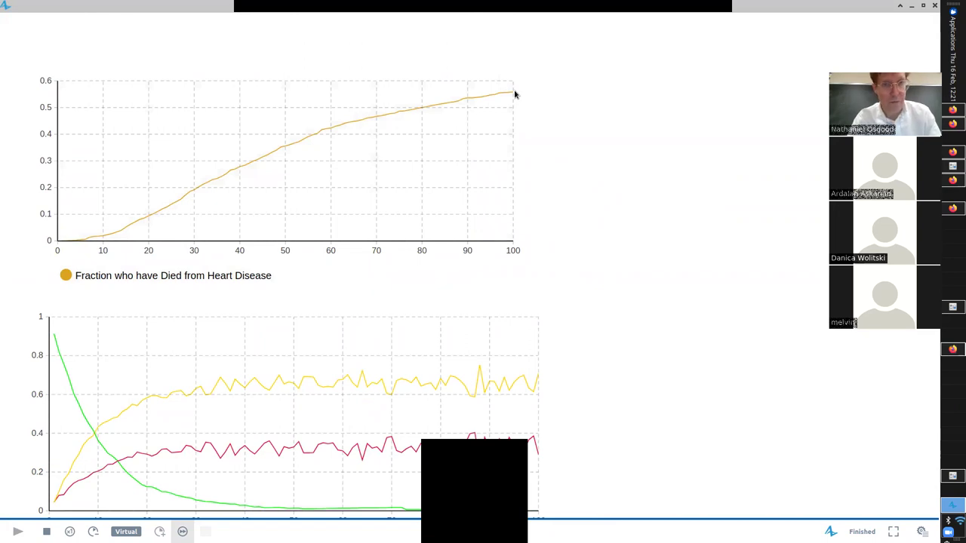
click(934, 5)
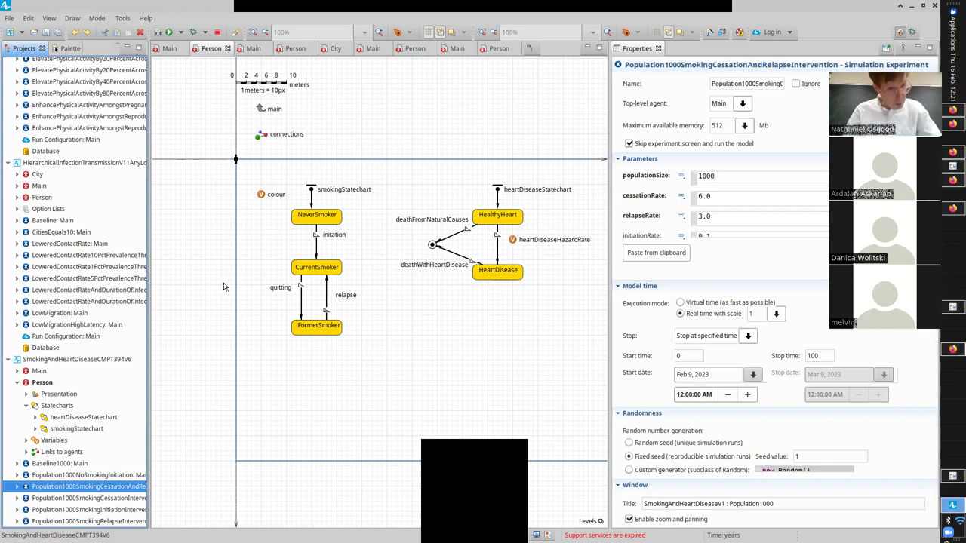
- Select the SmokingAndHeartDiseaseCMPT394V6 model in the project tree and save it
click(45, 363)
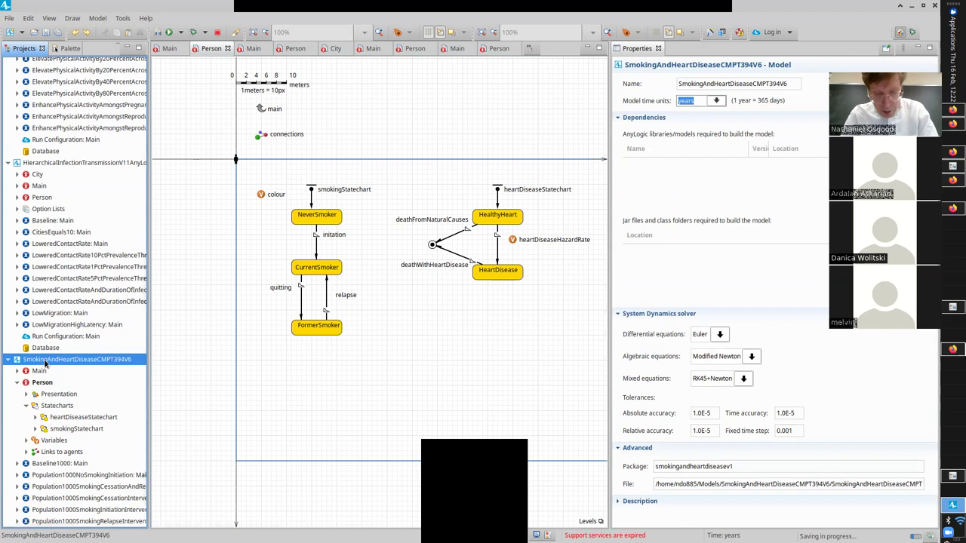
key(alt+Tab)
key(alt+Tab)
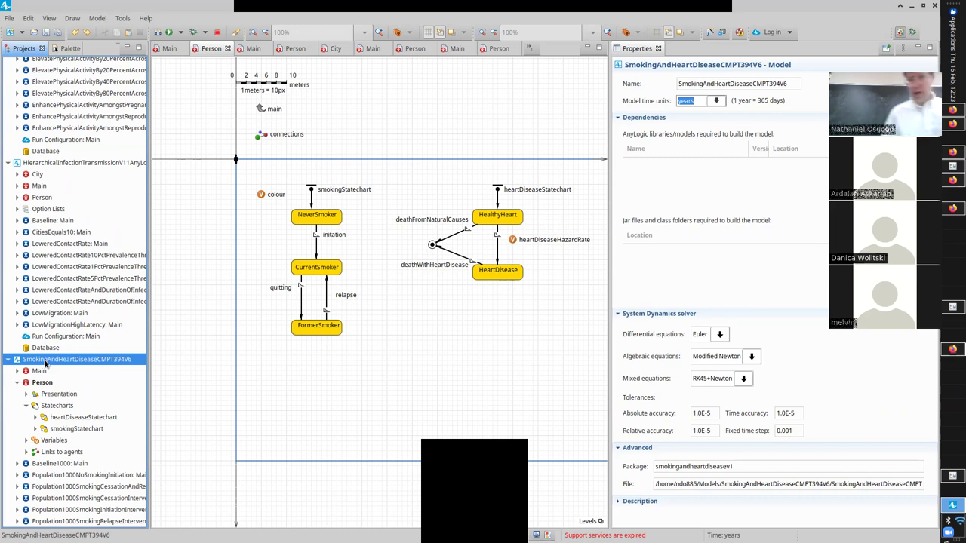
- Switch to the Canvas course page in Firefox and upload SmokingAndHeartDiseaseCMPT394V6.alp from the Models folder to the Models Built in Class module
key(alt+Tab)
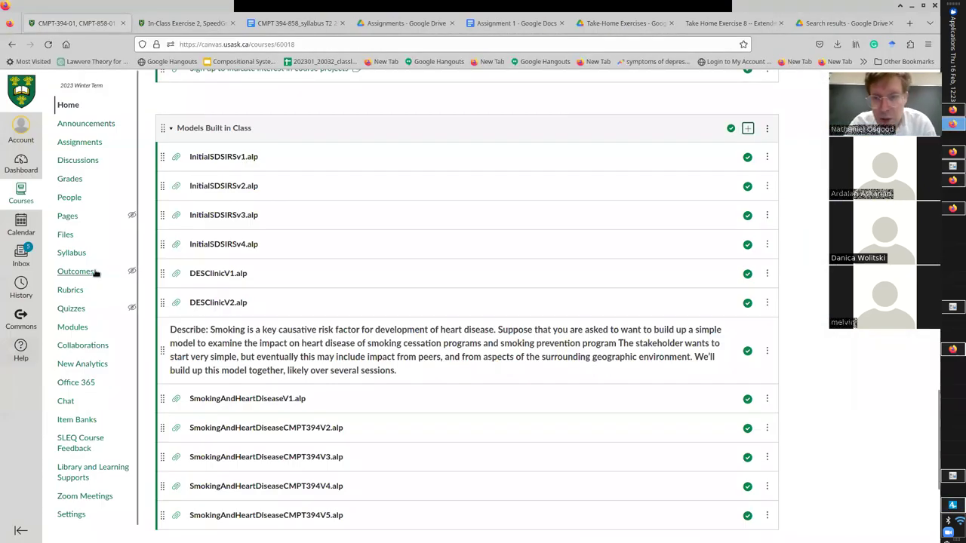
click(748, 129)
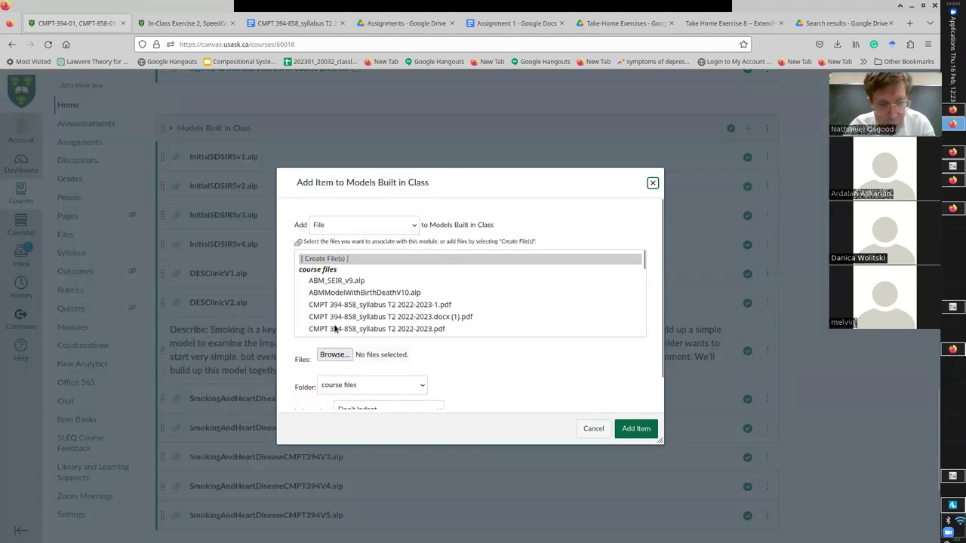
click(335, 355)
click(308, 83)
double_click(308, 116)
double_click(310, 113)
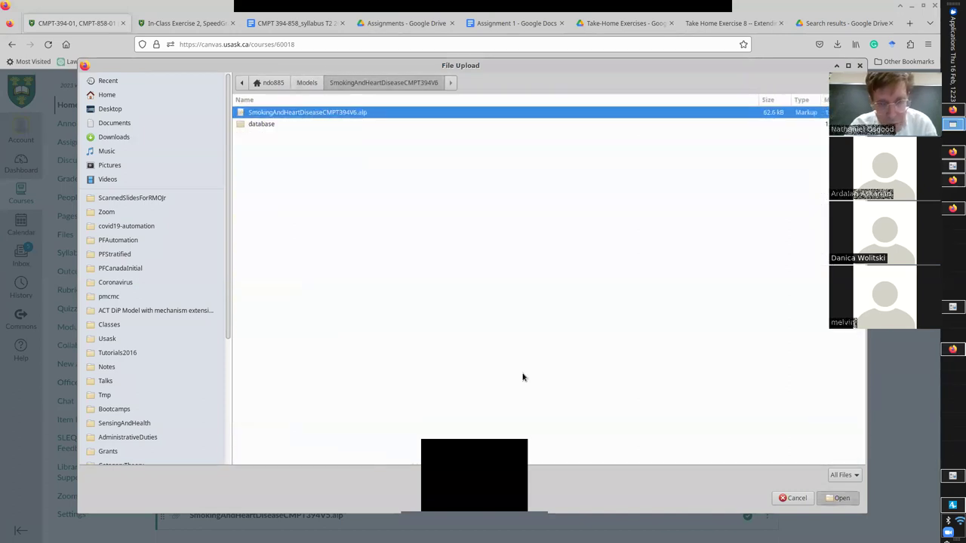
click(636, 429)
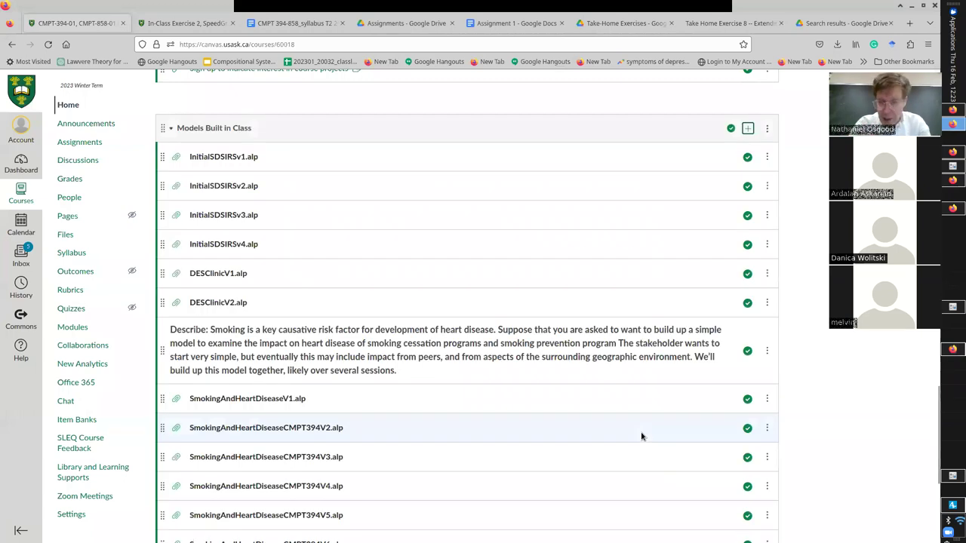
key(alt+Tab)
key(alt+Tab)
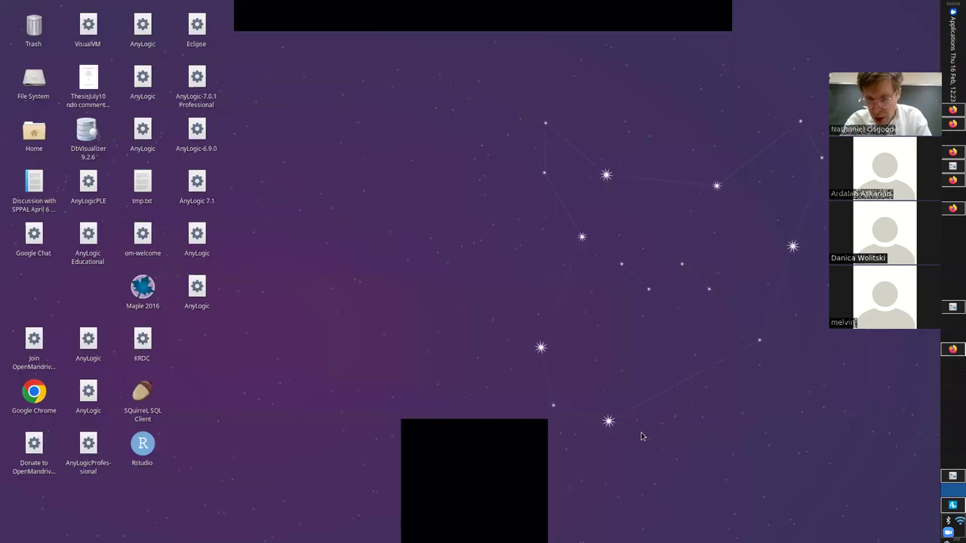